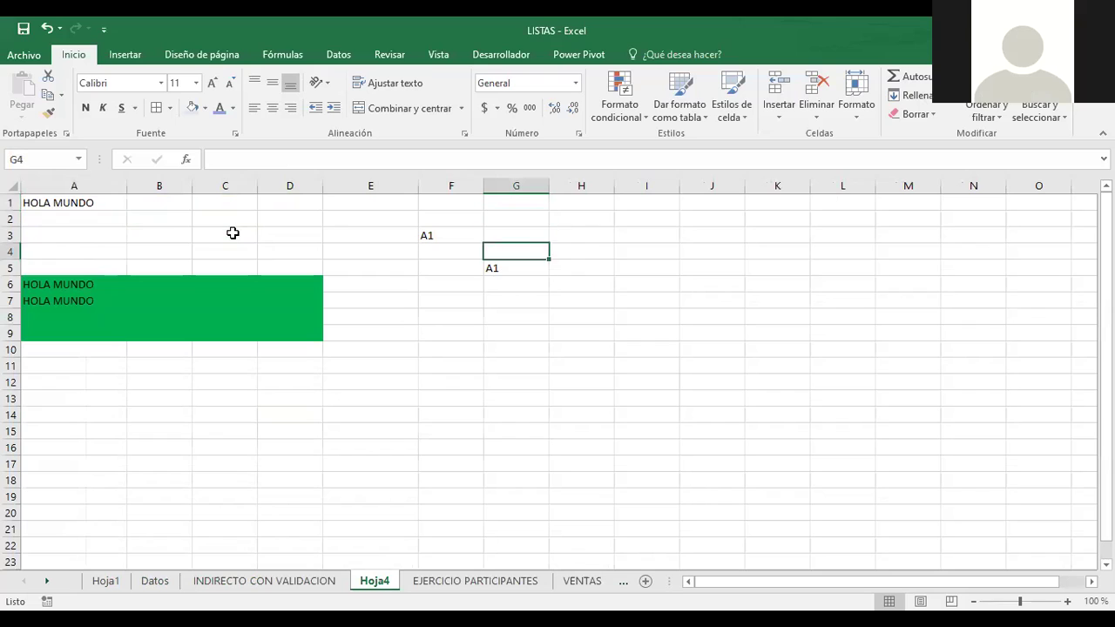
Enter the formula =INDIRECTO(F3) in cell F12
key(Left)
key(Left)
key(Right)
text(=)
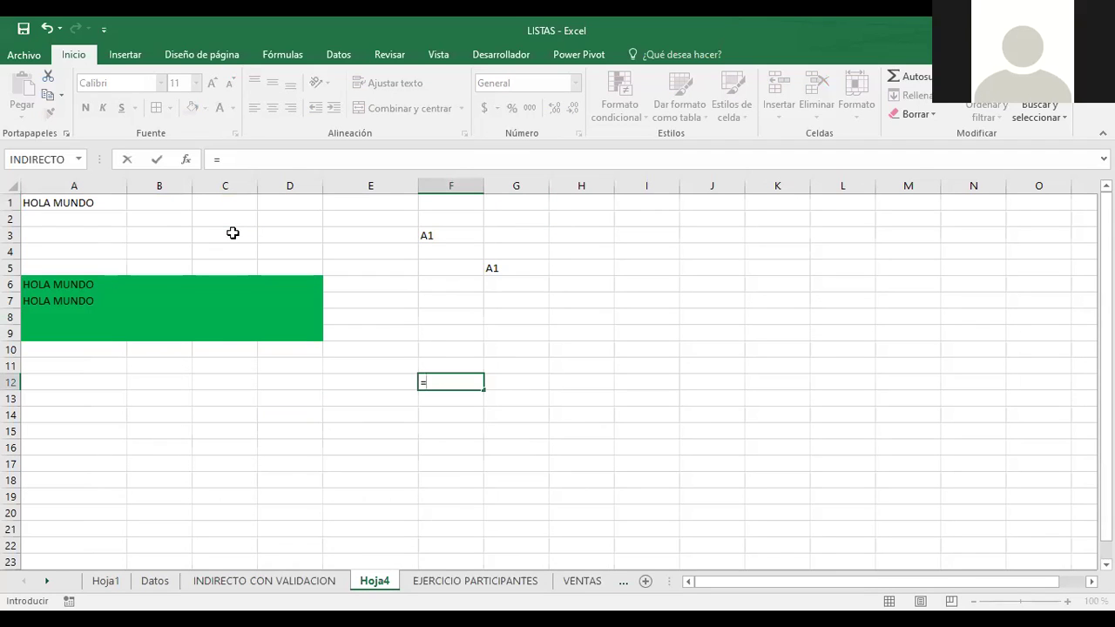
text(IND)
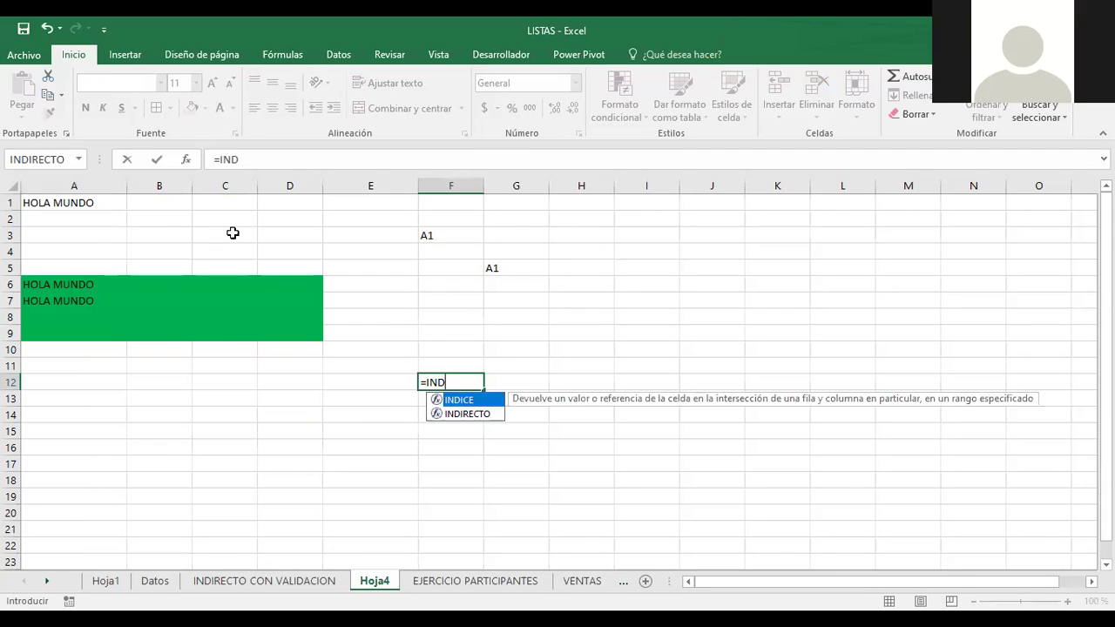
text(IRECTO()
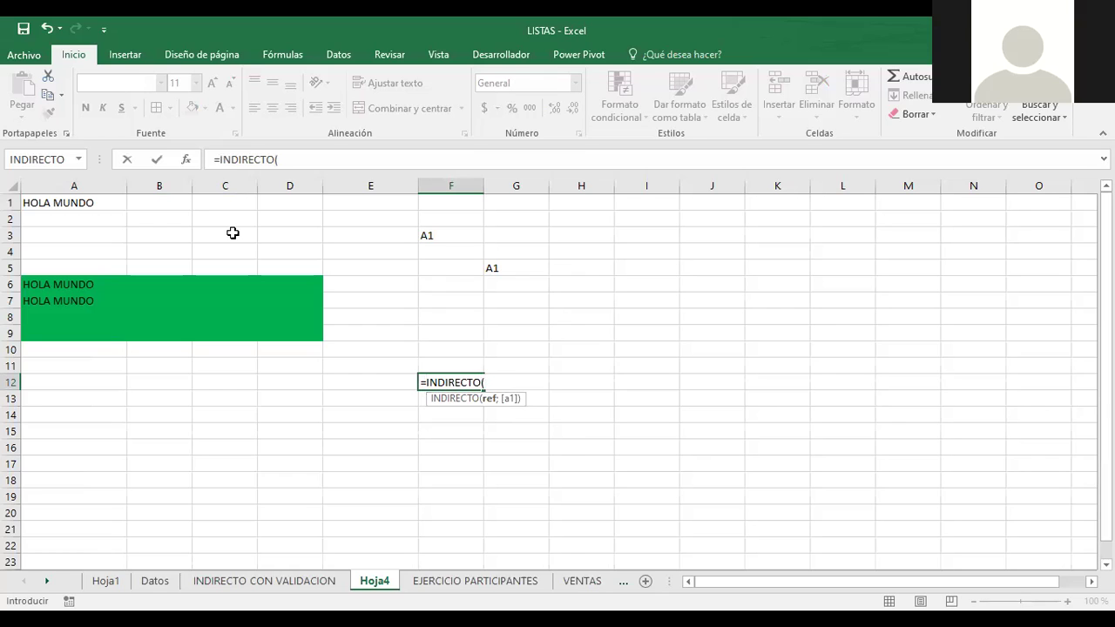
text(F)
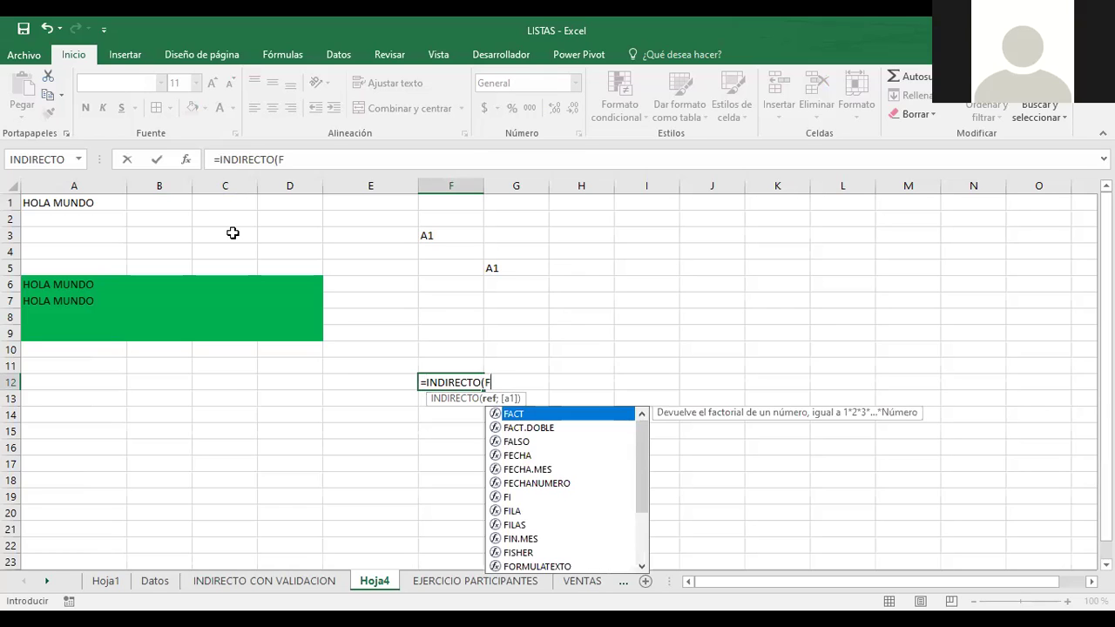
text(3))
key(Return)
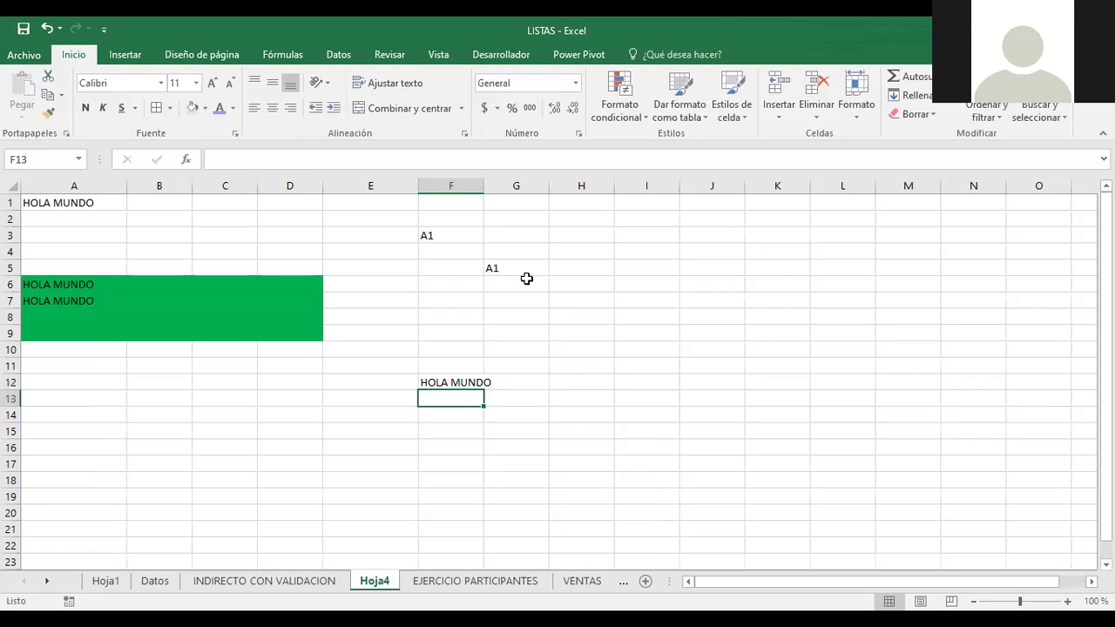
Autofit the width of column F to its contents
key(alt+h)
key(o)
key(i)
Format the text in cell F12 with dark blue font color and font size 14
click(462, 384)
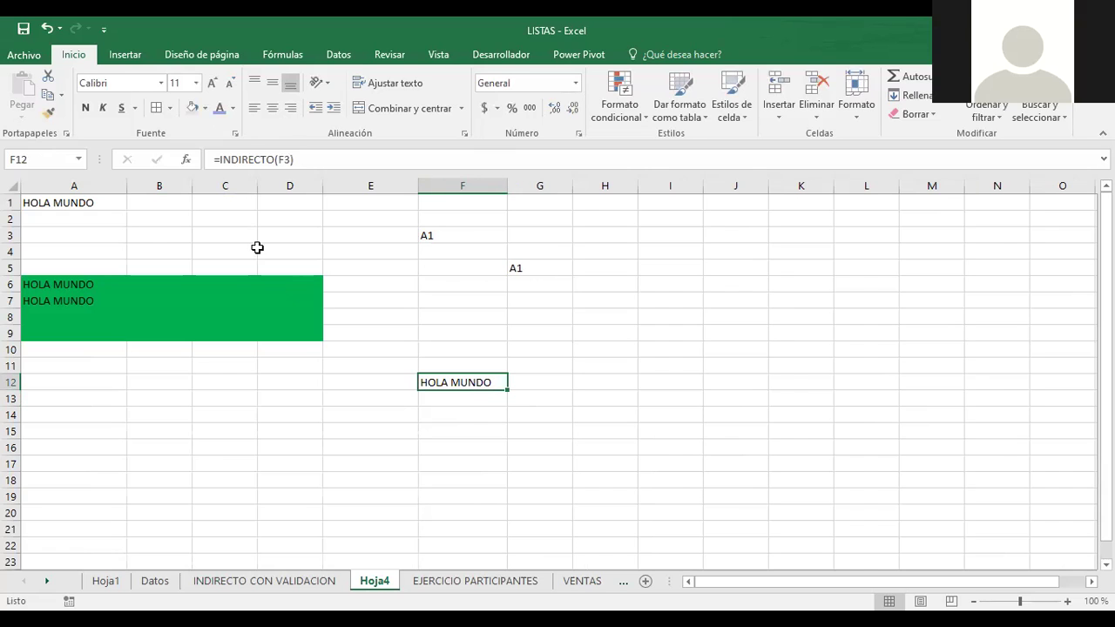
click(233, 108)
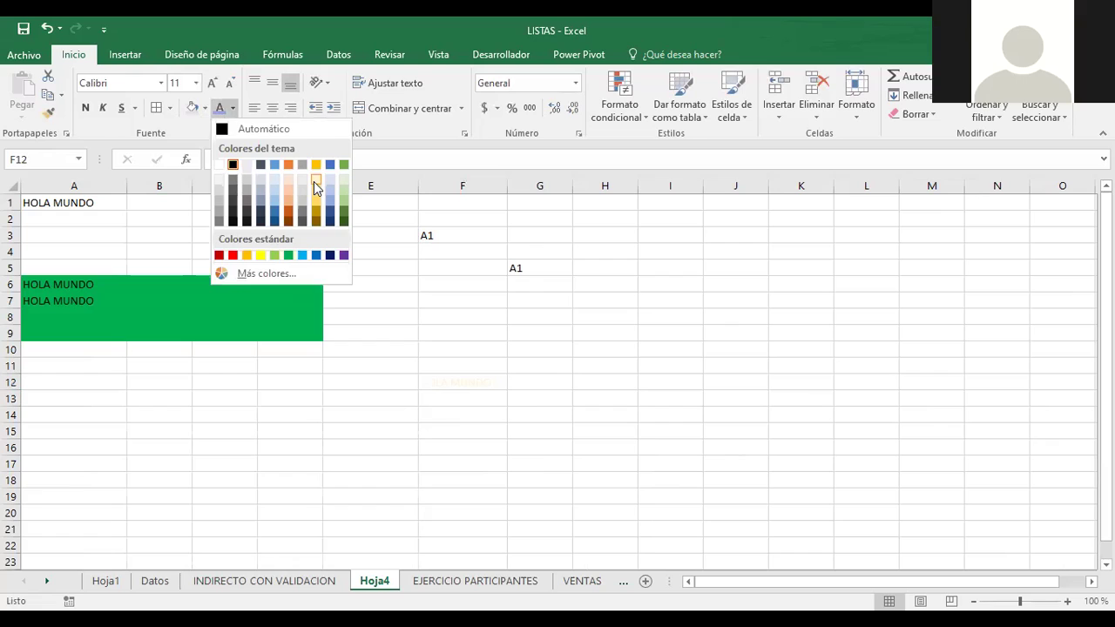
click(329, 255)
click(211, 83)
click(212, 83)
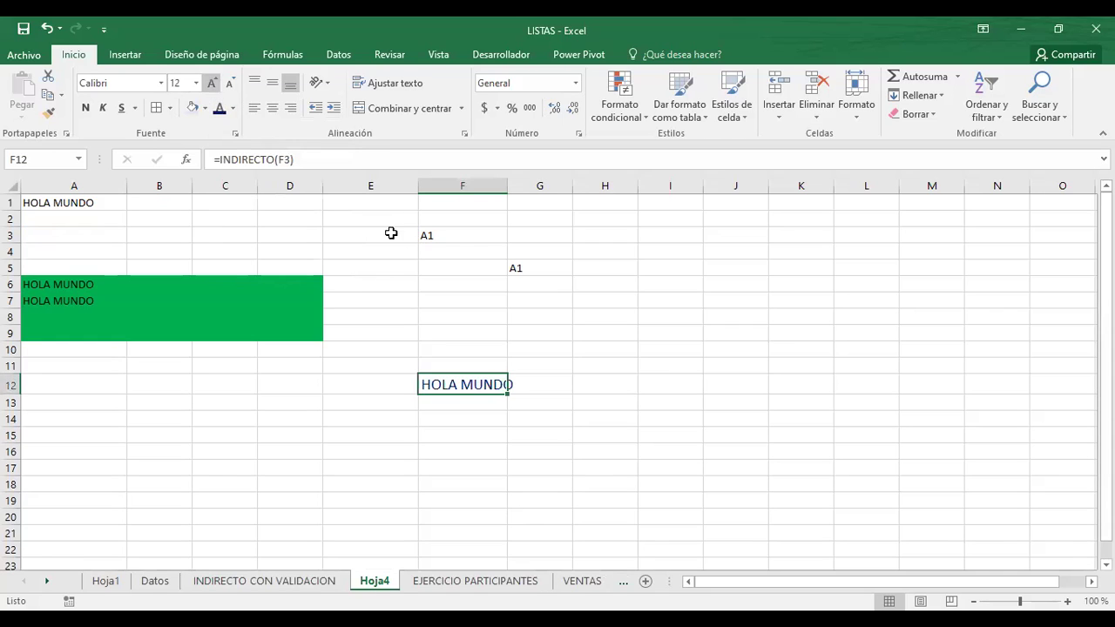
click(689, 353)
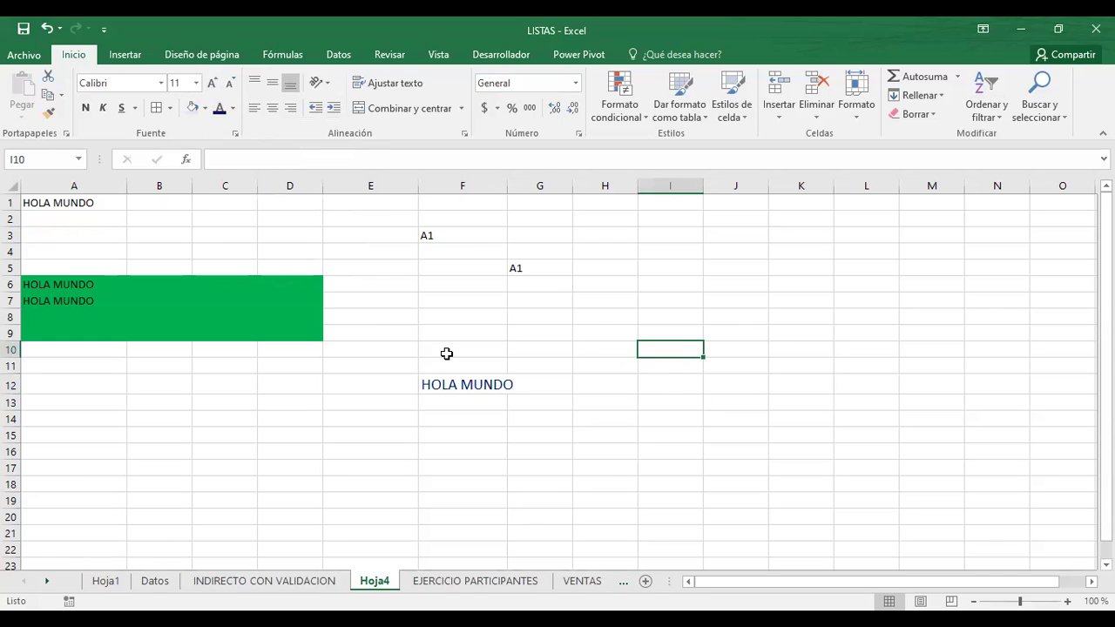
Draw a straight arrow from the text in cell F12 up to cell F3
click(125, 55)
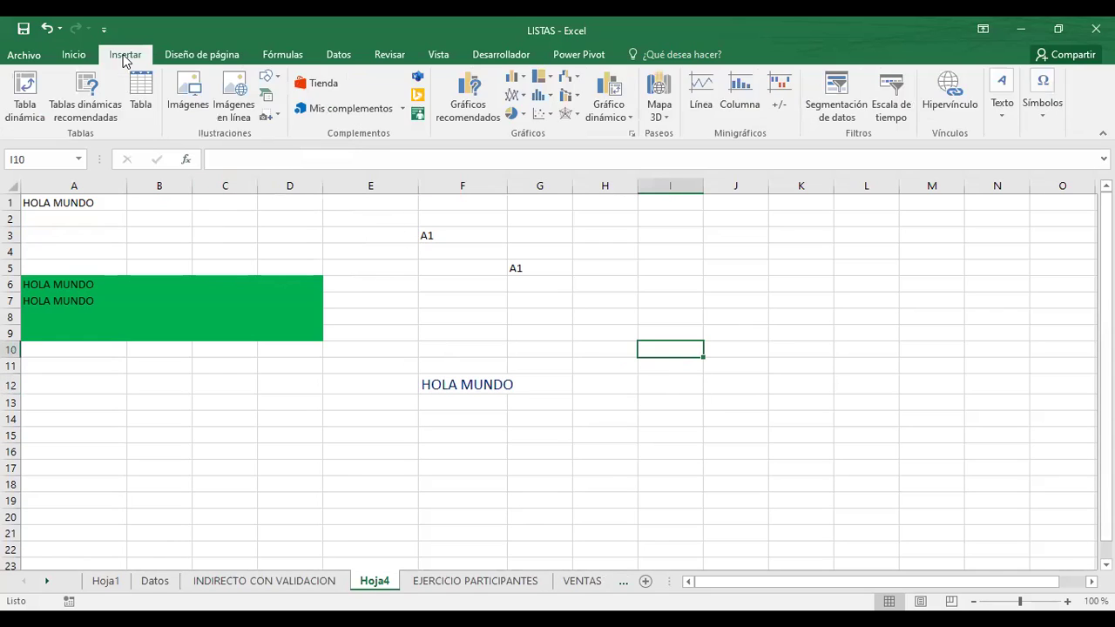
click(271, 78)
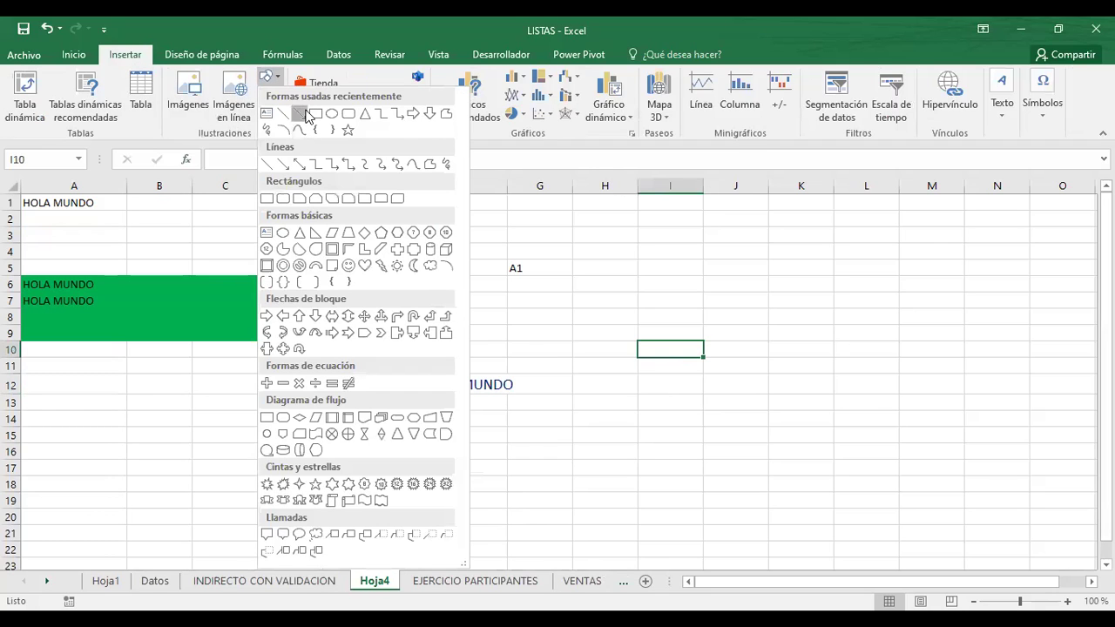
mouse_move(462, 377)
mouse_down()
mouse_move(443, 256)
mouse_move(462, 237)
mouse_up()
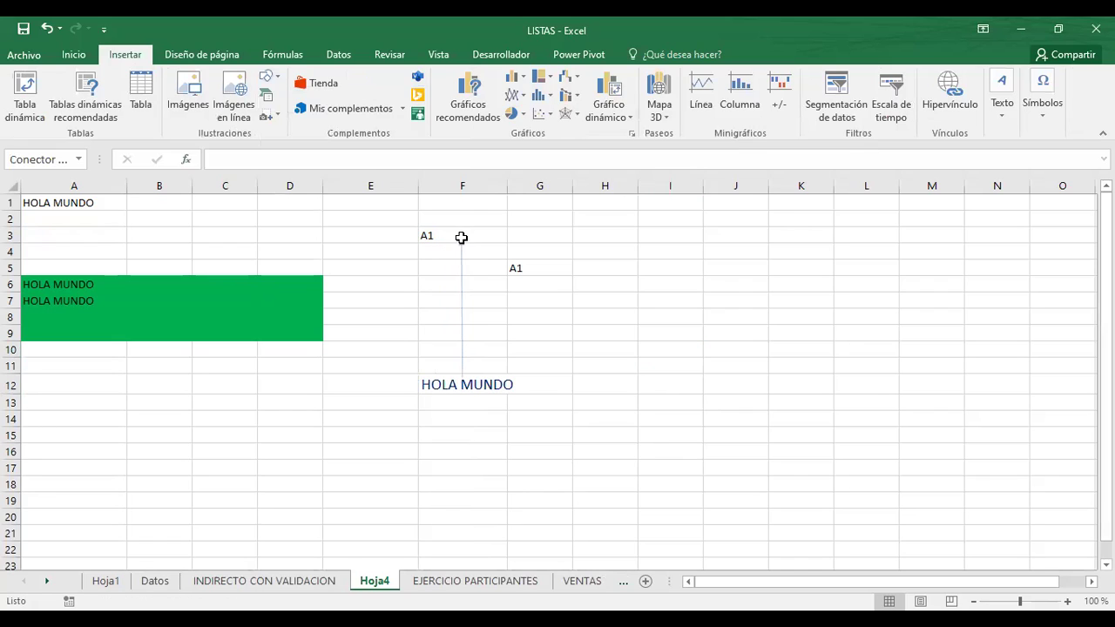
click(393, 253)
click(442, 232)
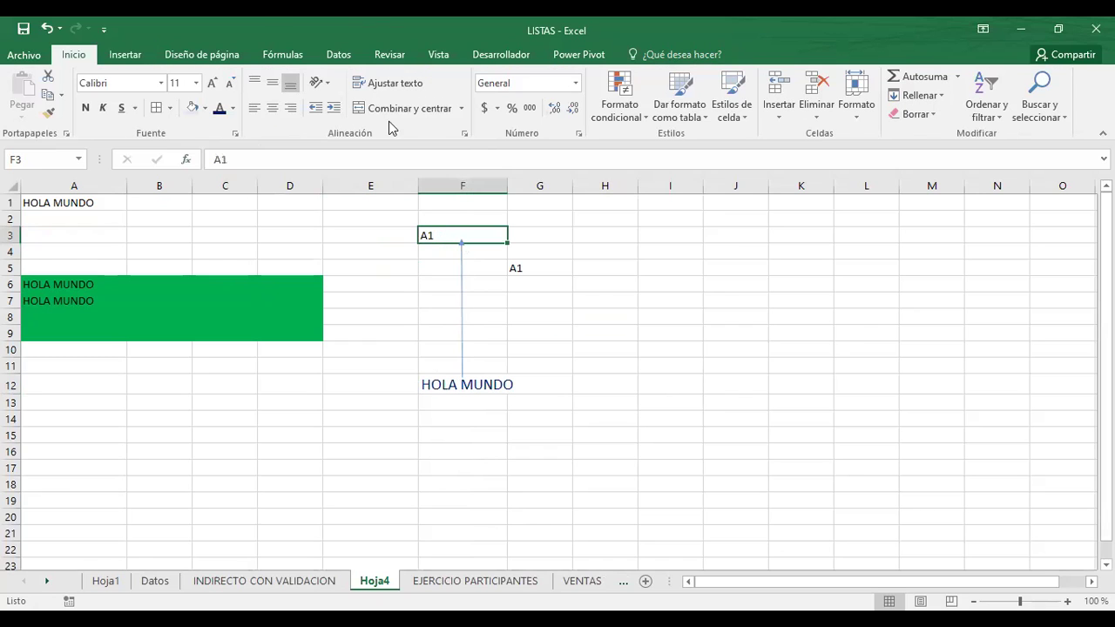
Draw a straight arrow from cell F3 to the HOLA MUNDO text in cell A1
click(122, 54)
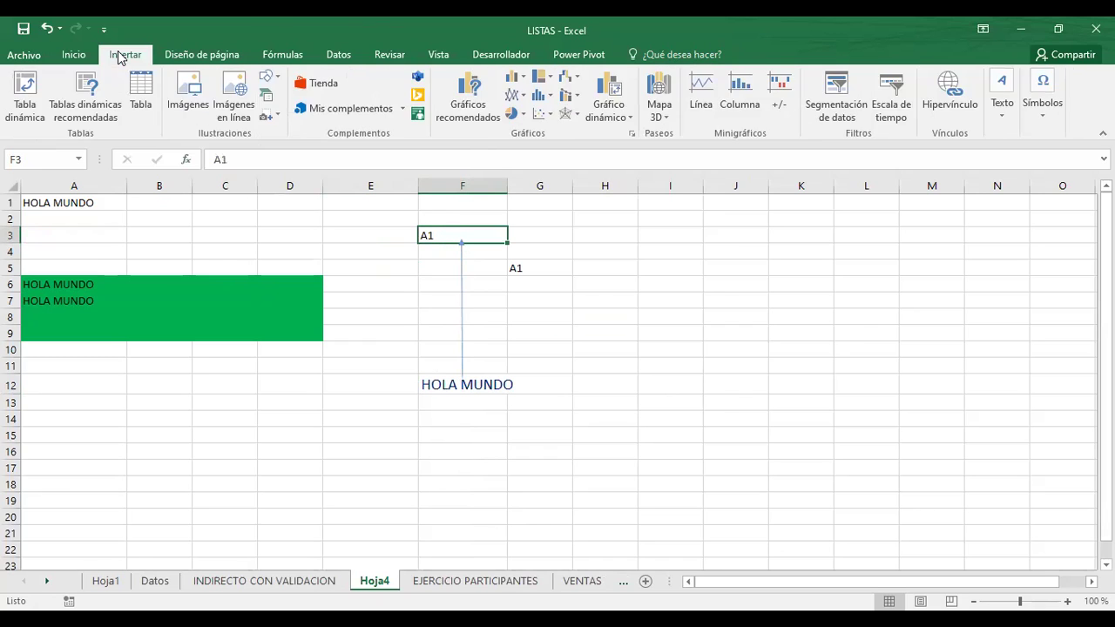
click(270, 76)
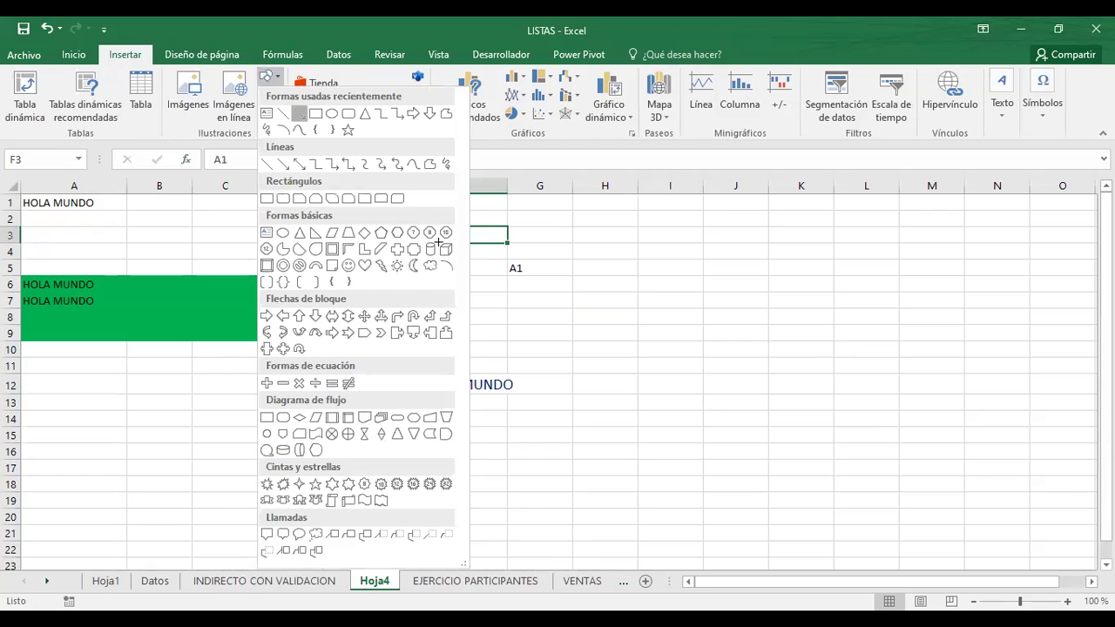
click(297, 115)
mouse_move(418, 236)
mouse_down()
mouse_move(311, 242)
mouse_move(105, 206)
mouse_up()
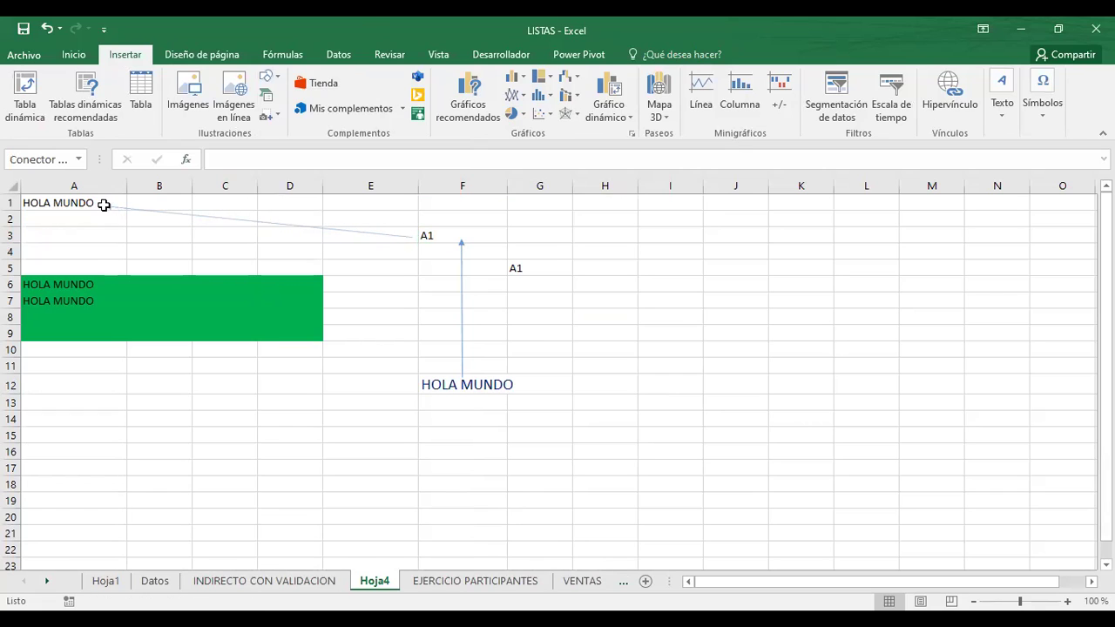
click(736, 340)
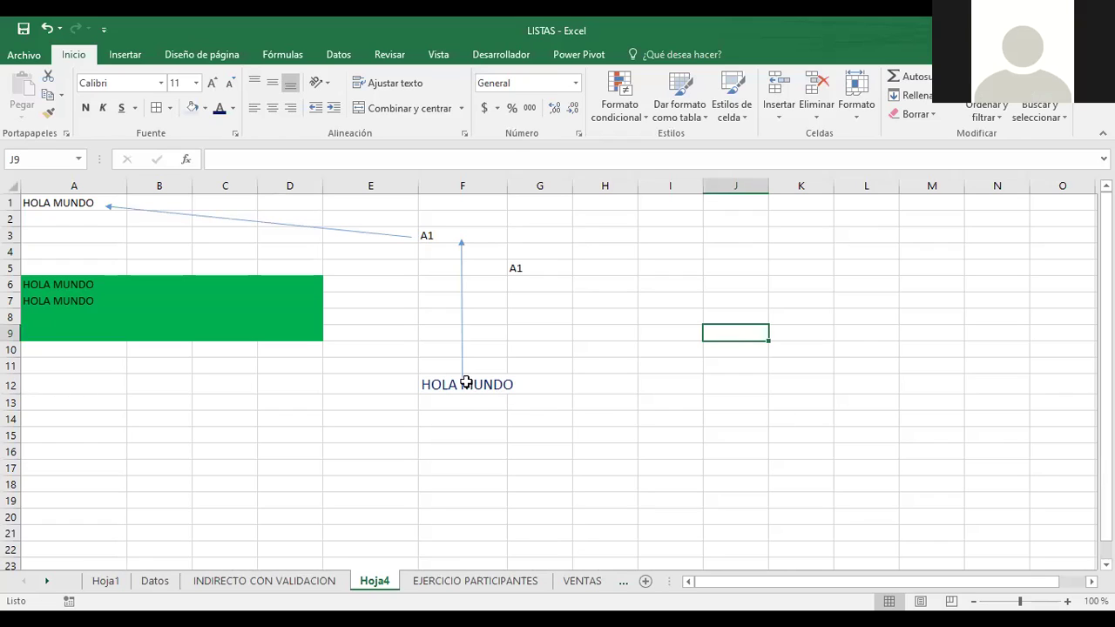
Widen column F so that the enlarged text in cell F12 fits inside it
click(432, 386)
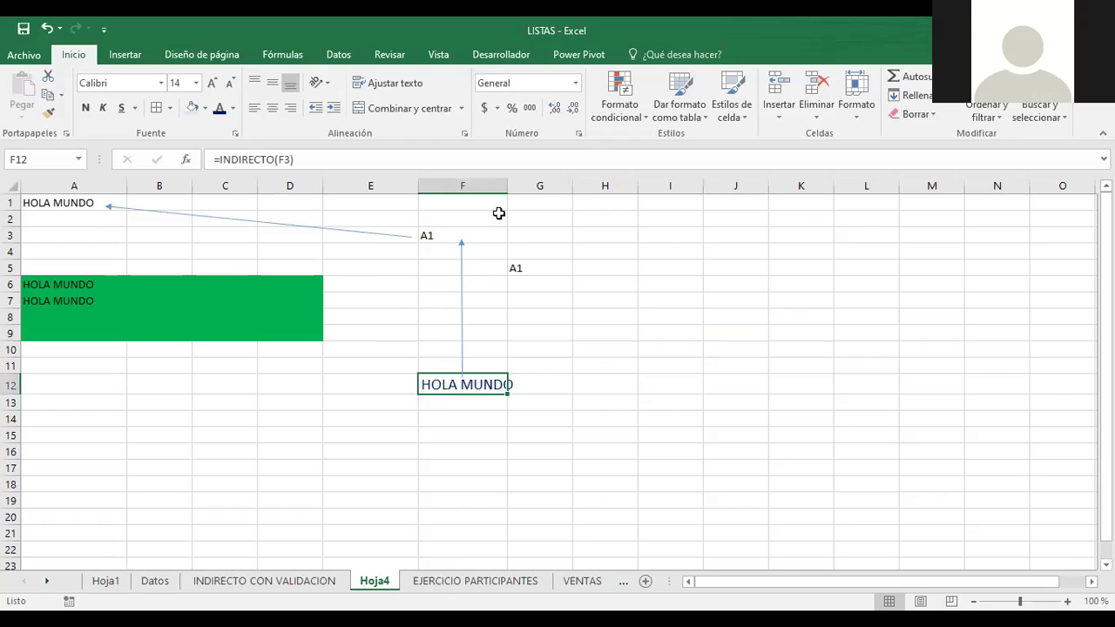
drag(510, 190, 547, 190)
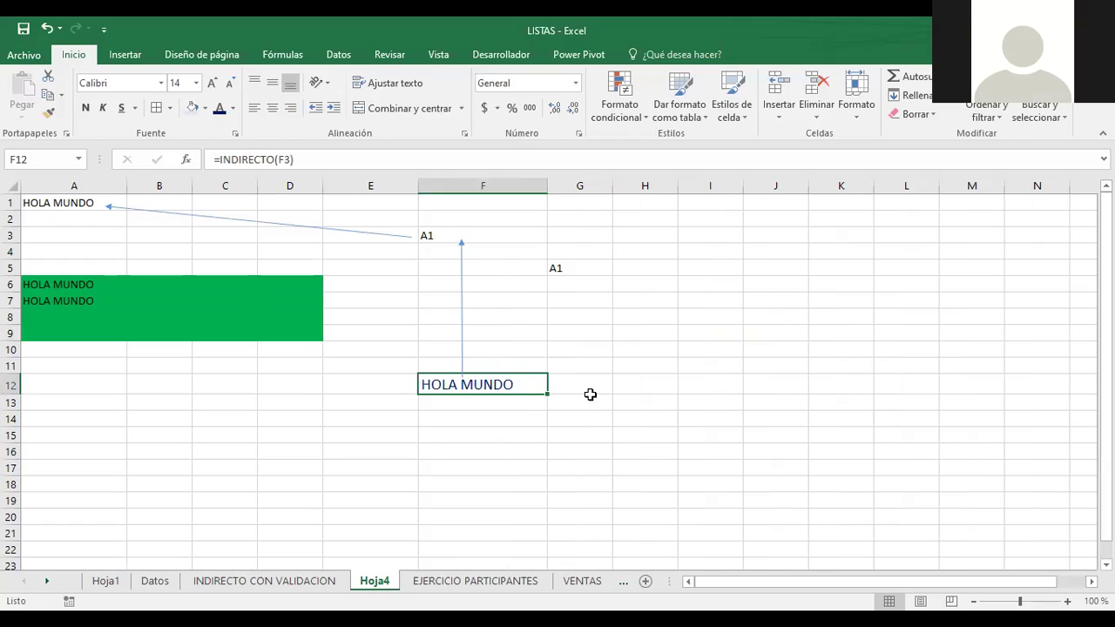
Enter the formula =INDIRECTO(G5) in cell F14
click(476, 419)
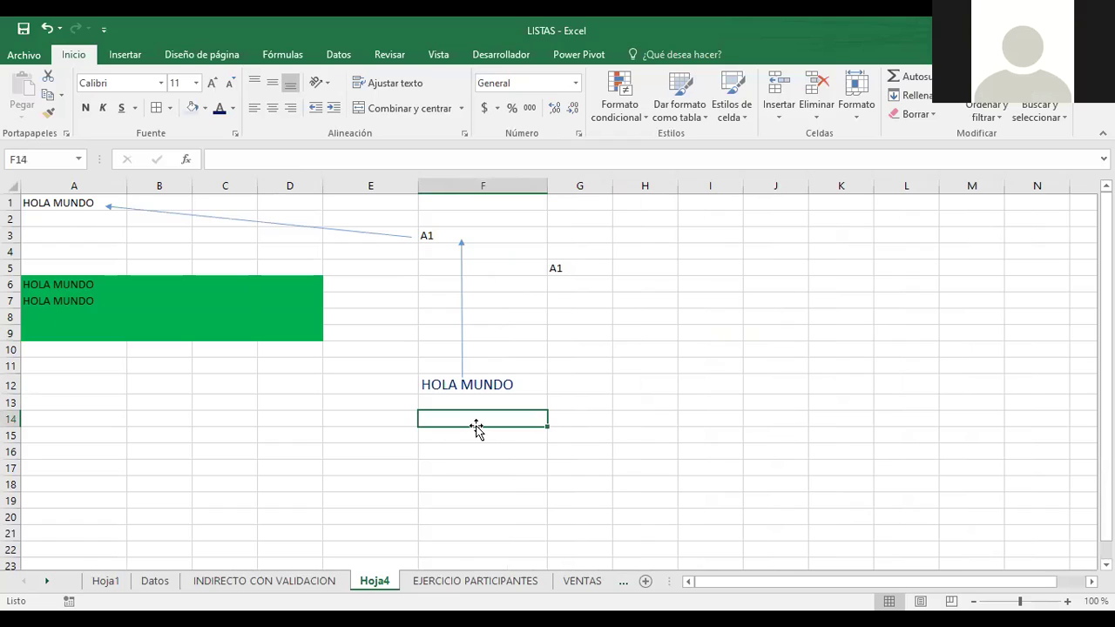
text(=)
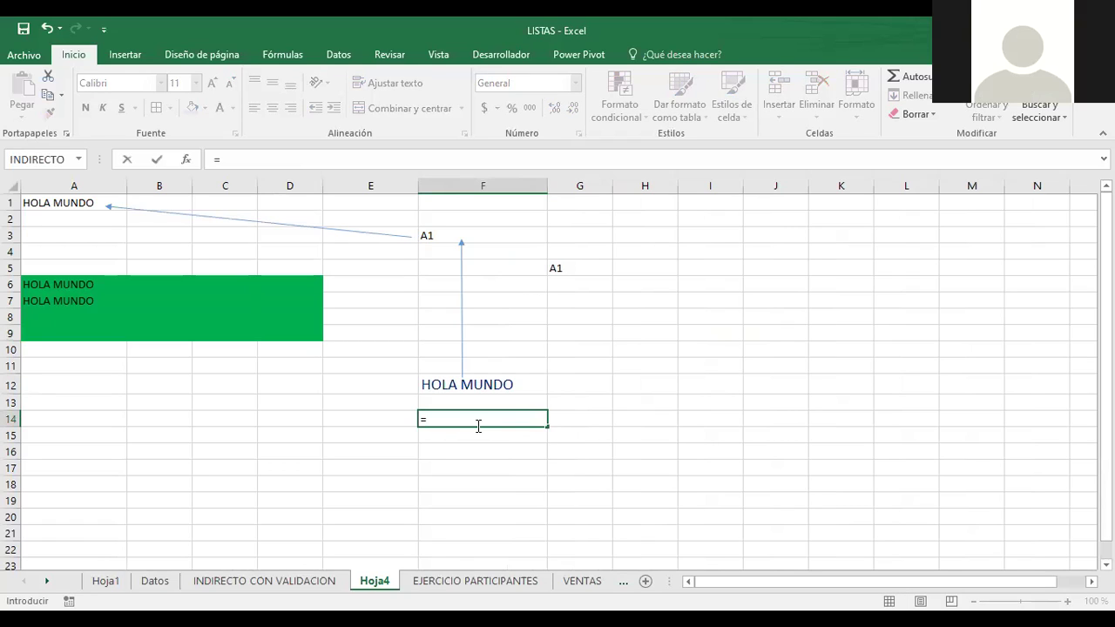
text(INDIRECT)
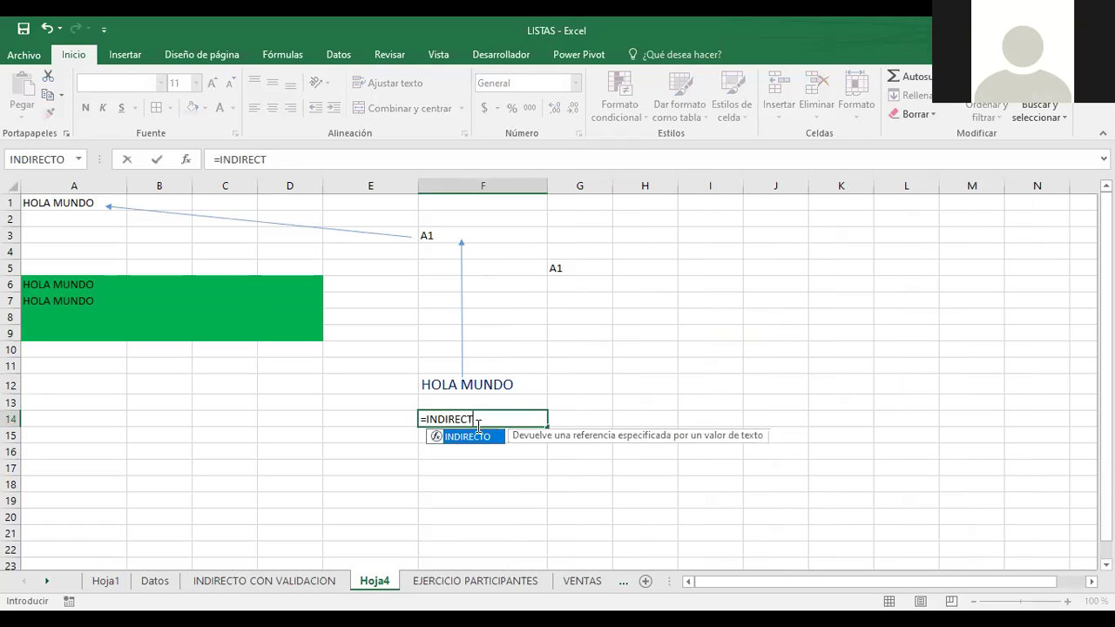
text(O()
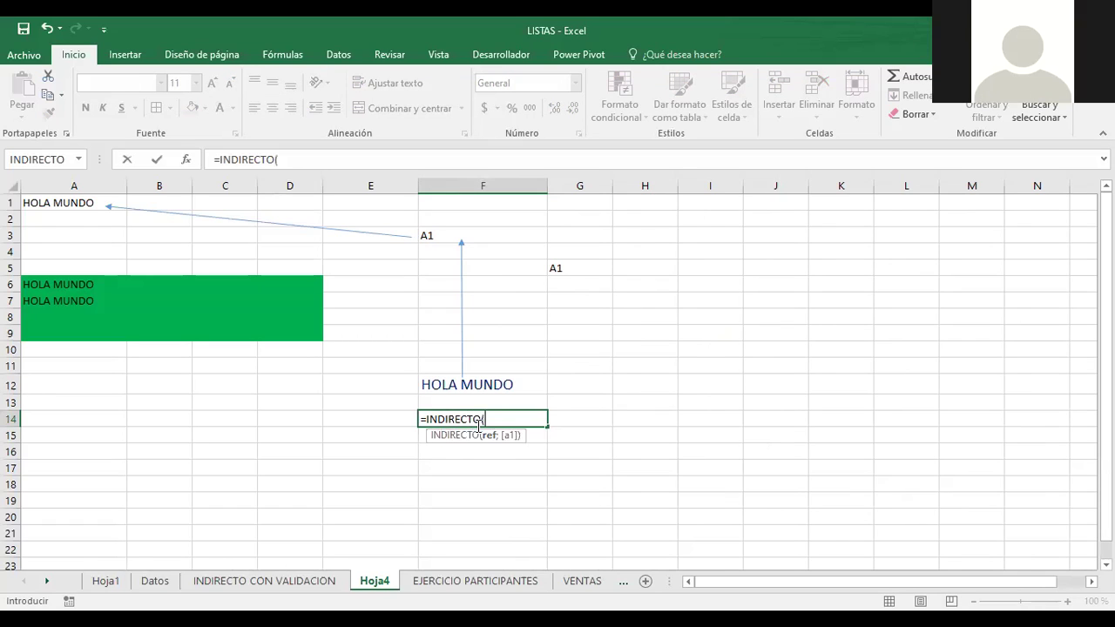
click(598, 266)
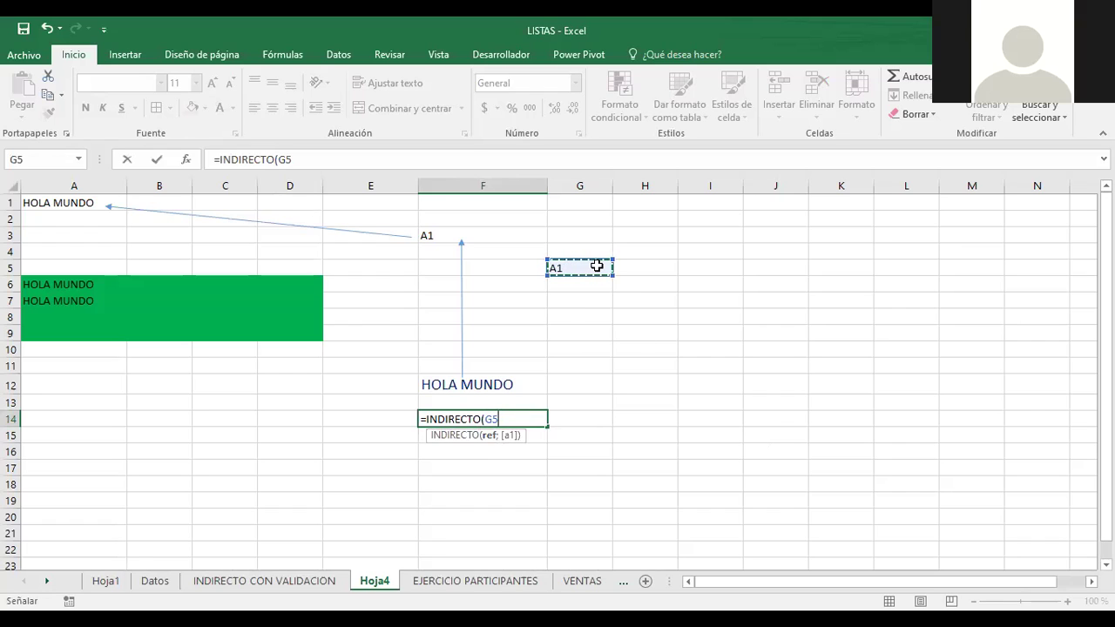
text())
key(Return)
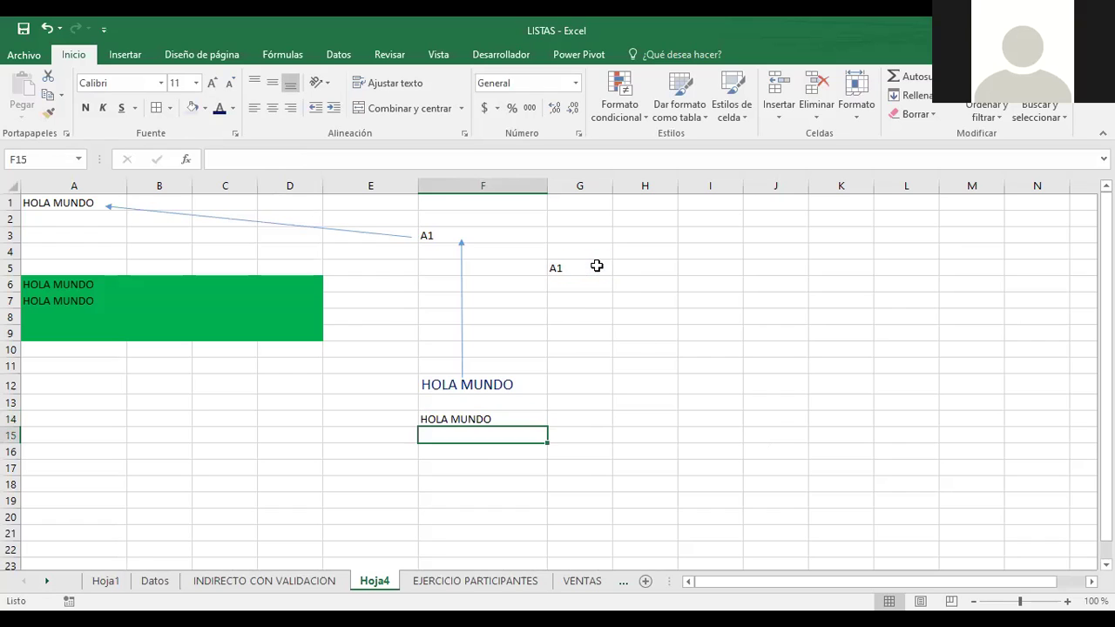
Make the text in cell F14 dark blue and increase its font size by three increments
click(471, 420)
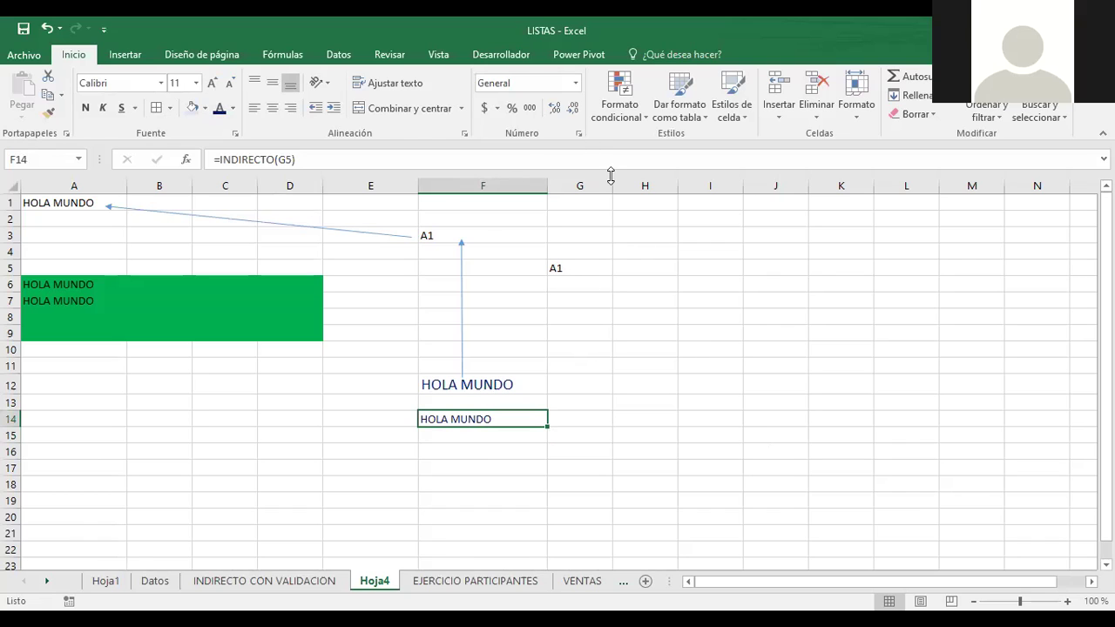
click(210, 83)
click(210, 83)
click(210, 83)
click(615, 392)
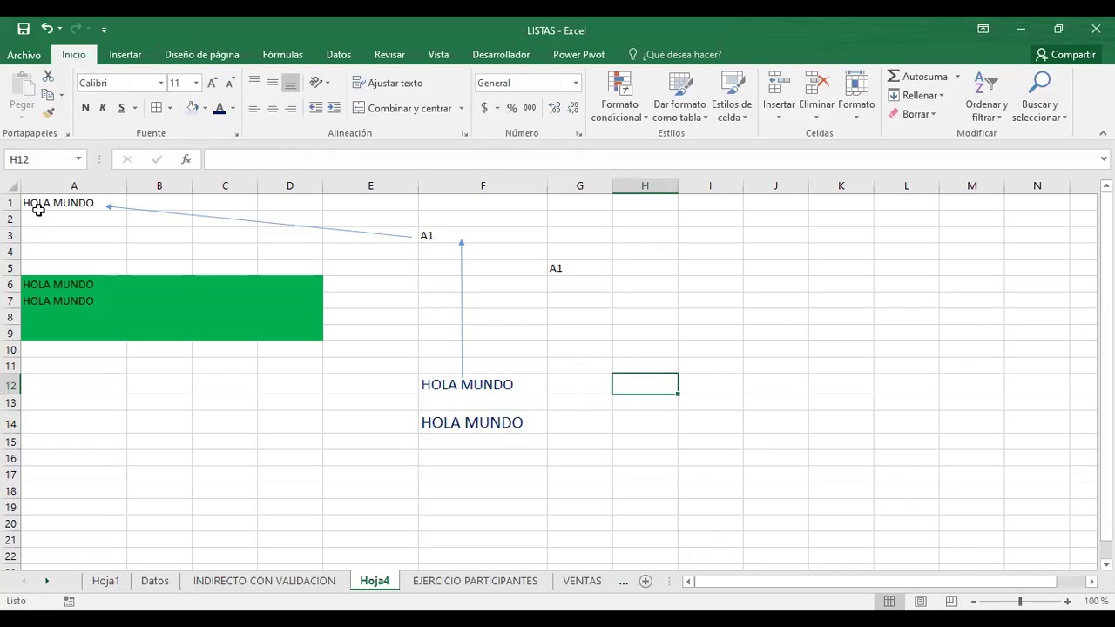
Enter the value 456 in cell A3
click(60, 234)
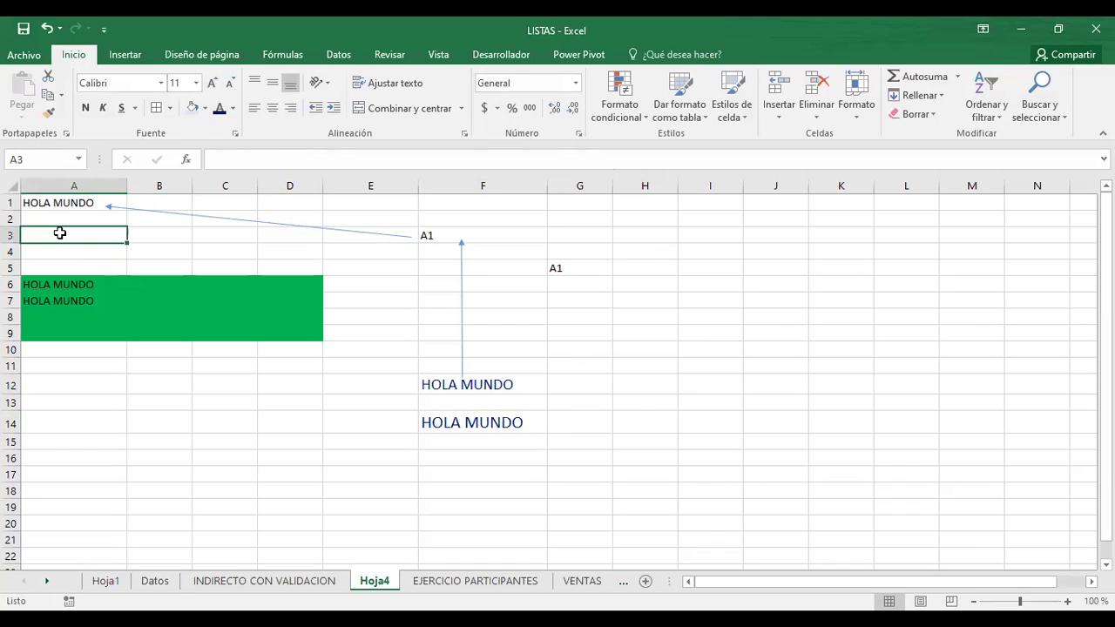
text(456)
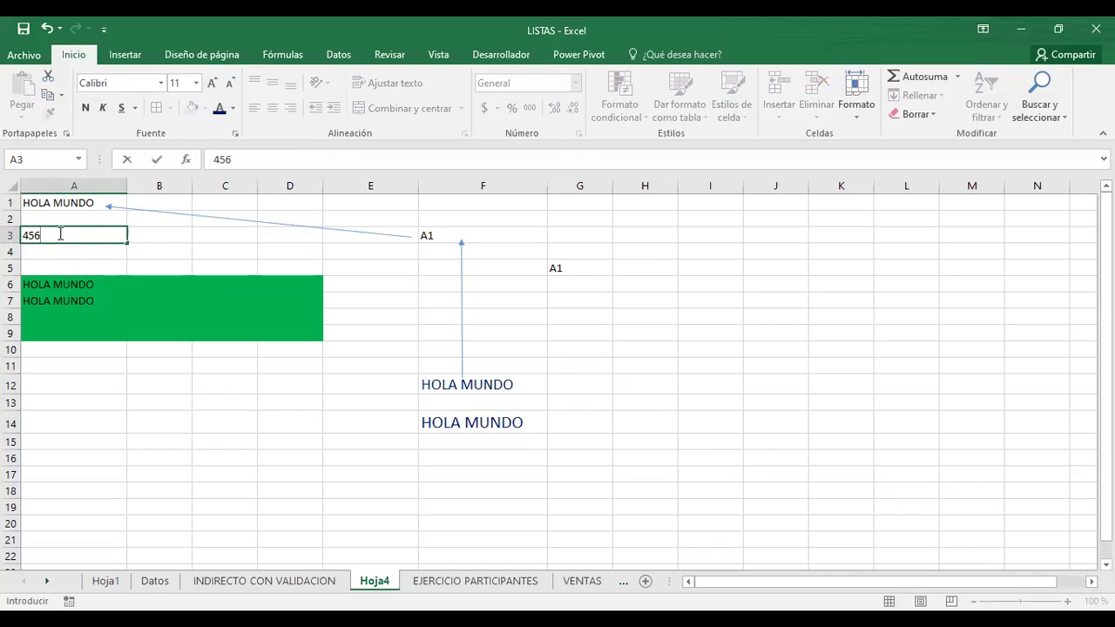
key(Return)
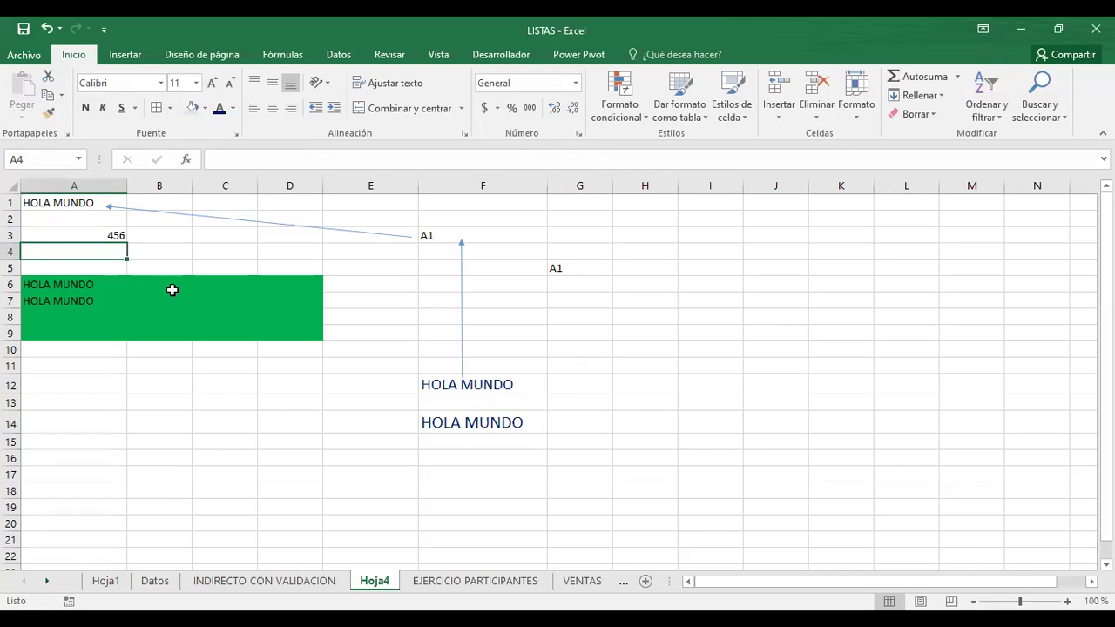
click(646, 383)
text(=)
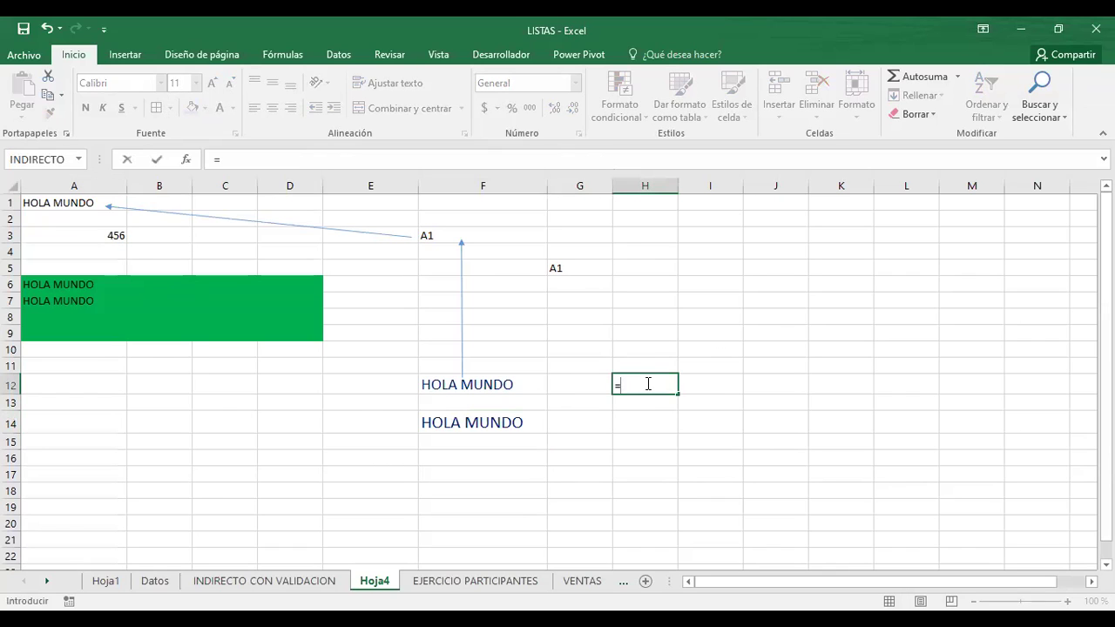
text(IN)
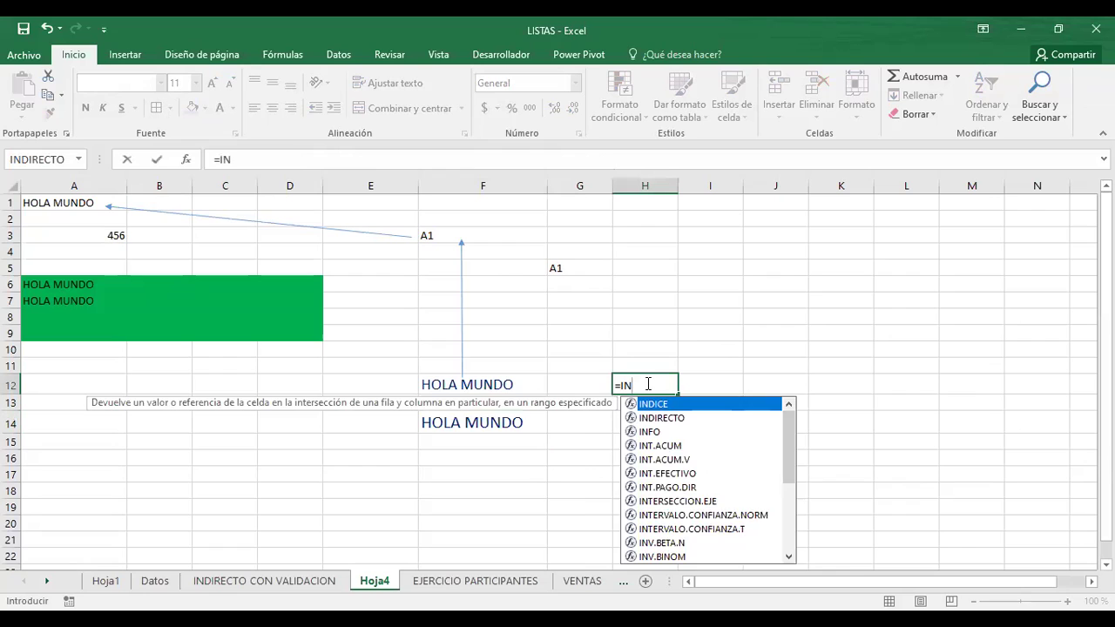
text(DIRECTO)
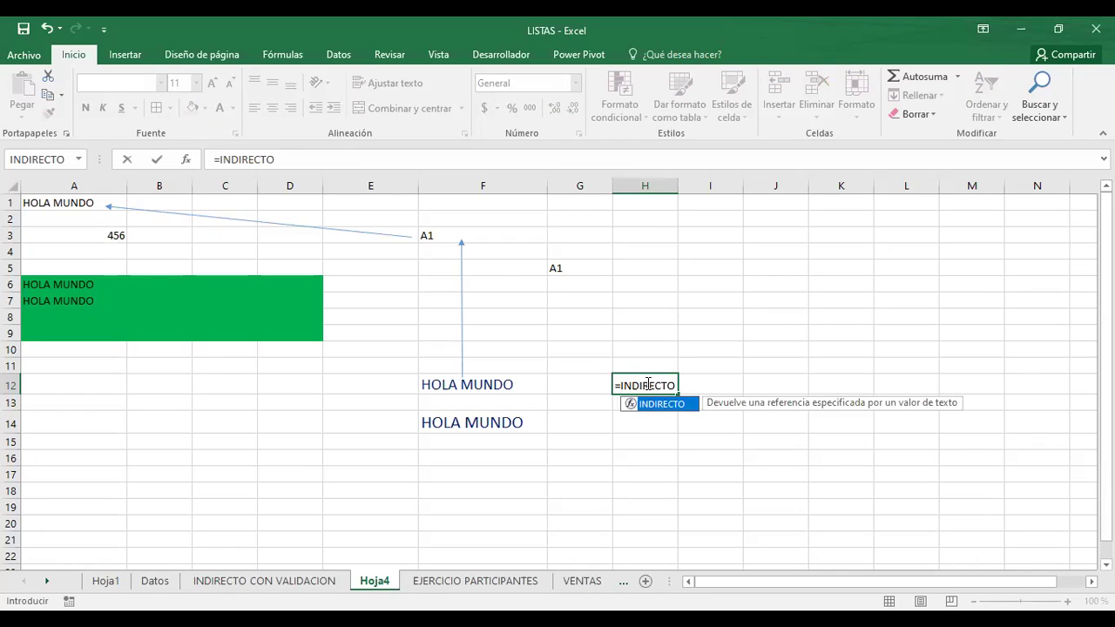
text(()
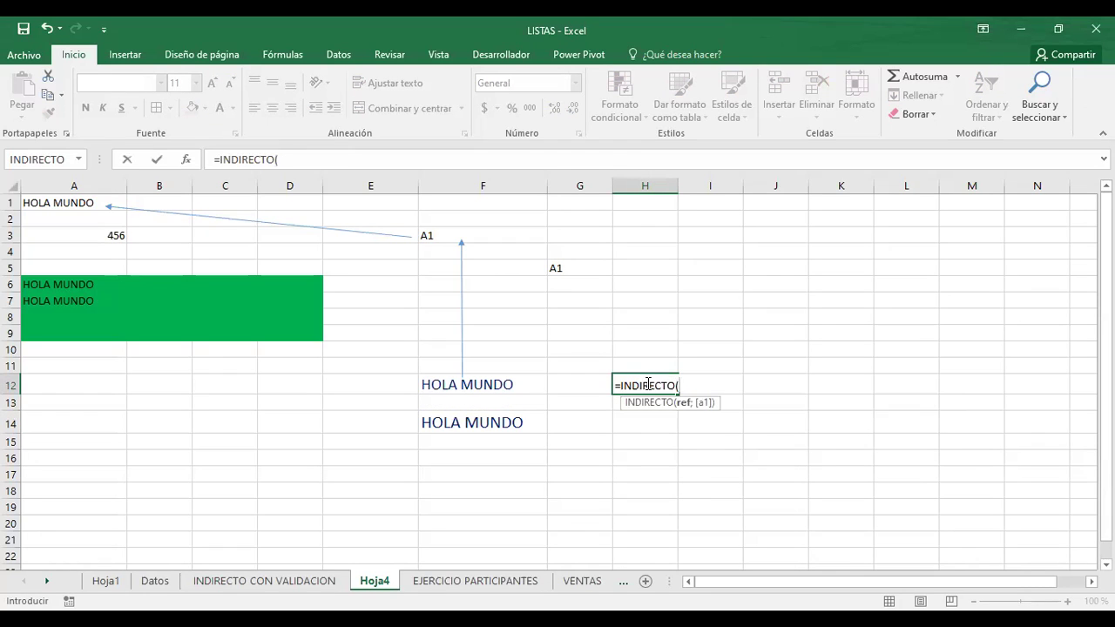
key(Escape)
click(633, 319)
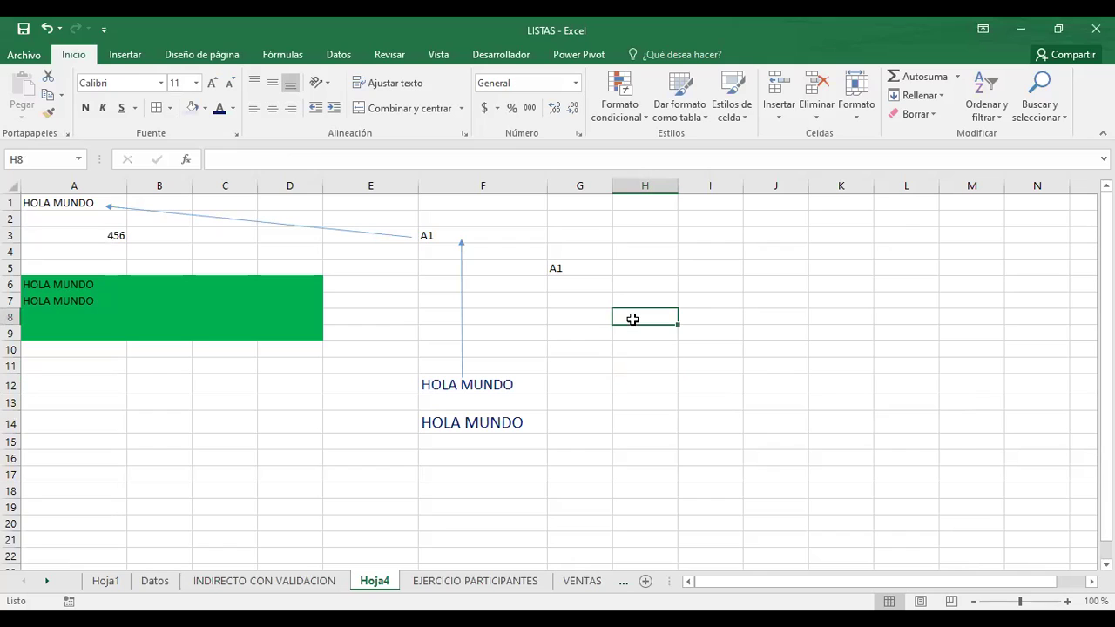
Enter the cell reference A3 as text in cell H8
text(A)
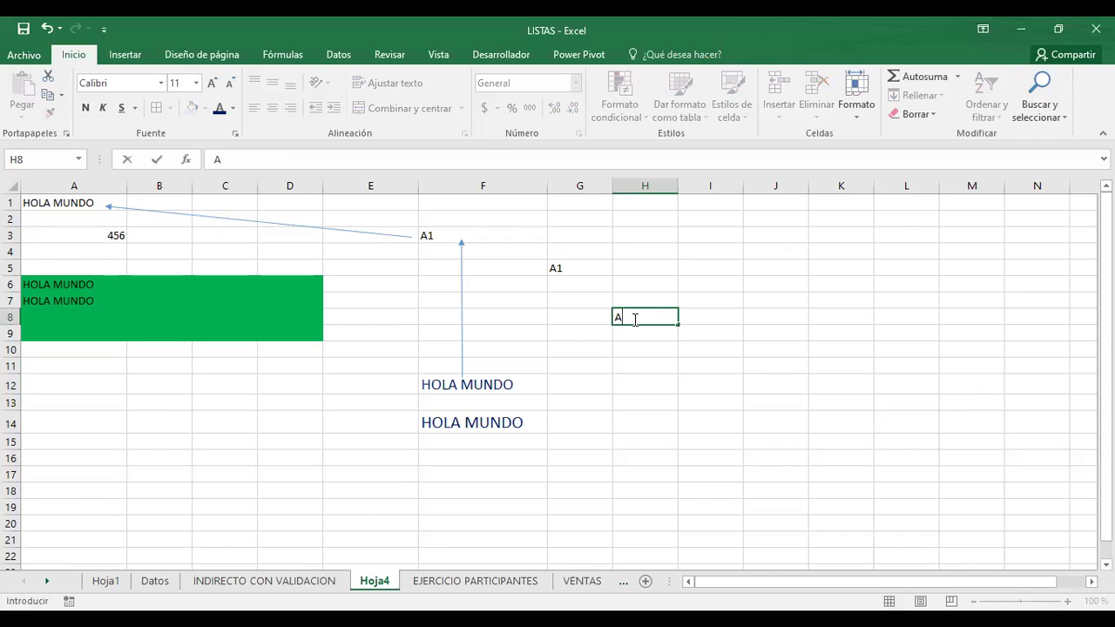
text(A3)
key(BackSpace)
key(BackSpace)
text(3)
key(Return)
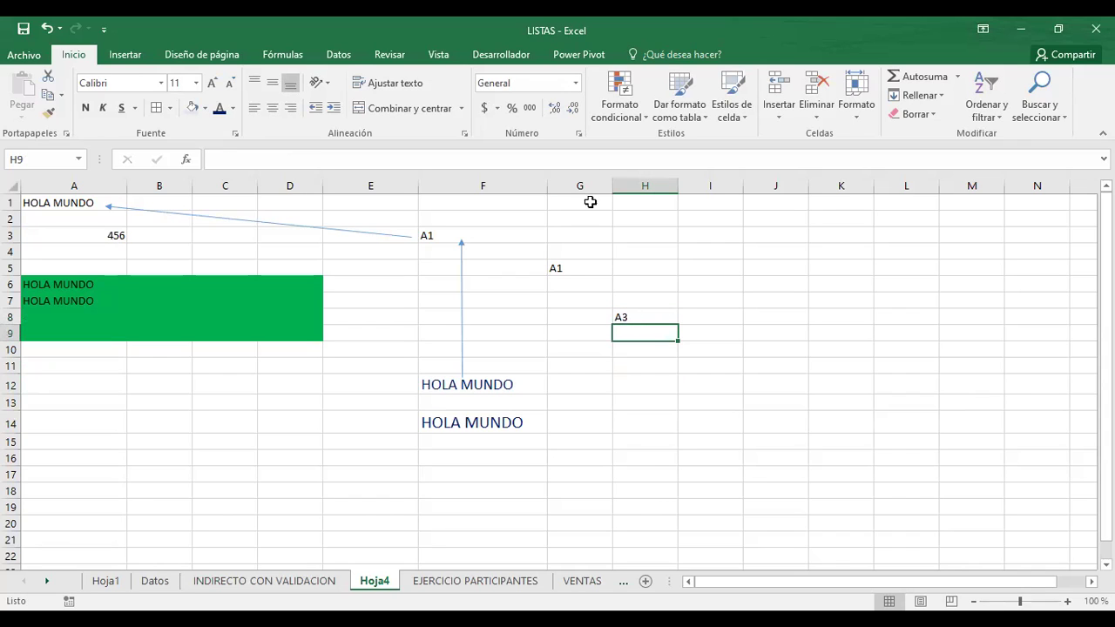
click(634, 315)
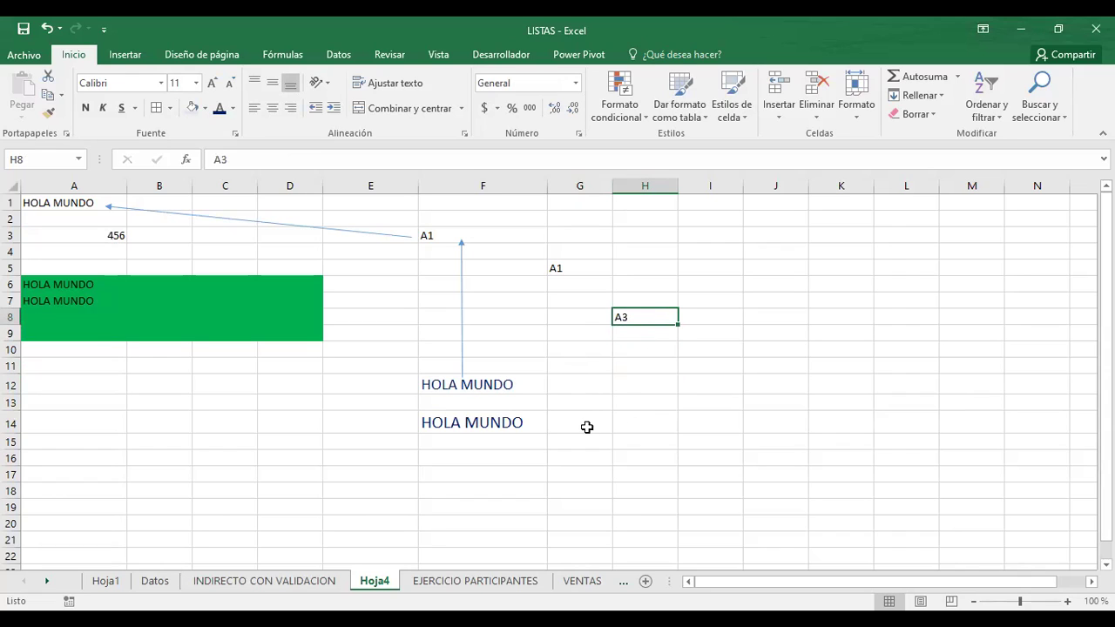
Enter the formula =INDIRECTO(H8) in cell H12 and check which cell it refers to
click(642, 380)
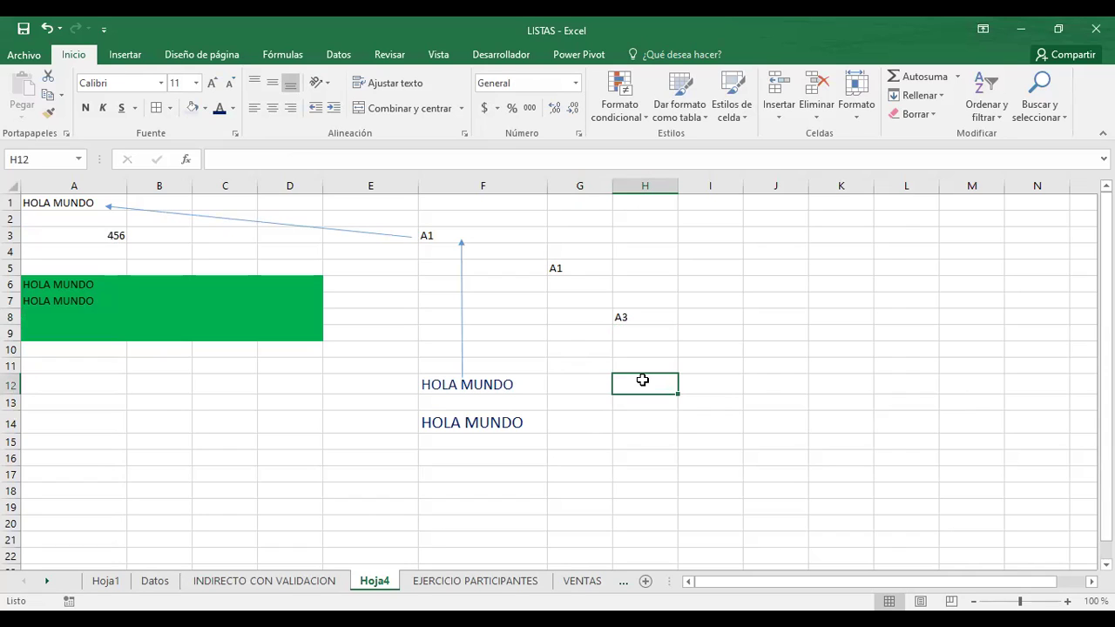
text(=)
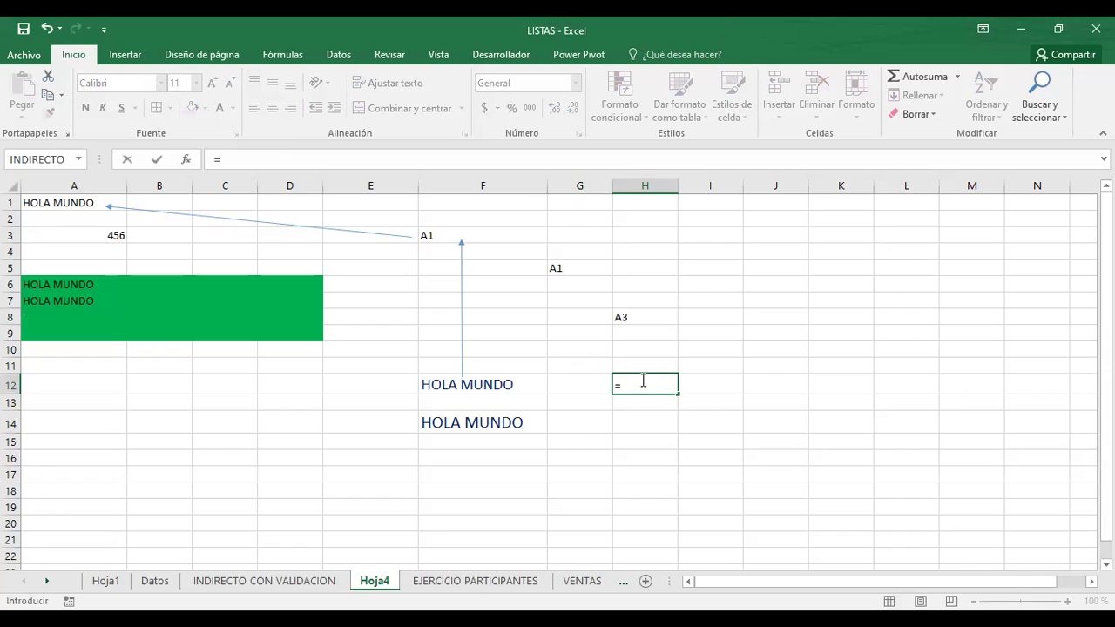
text(INDIRECTO)
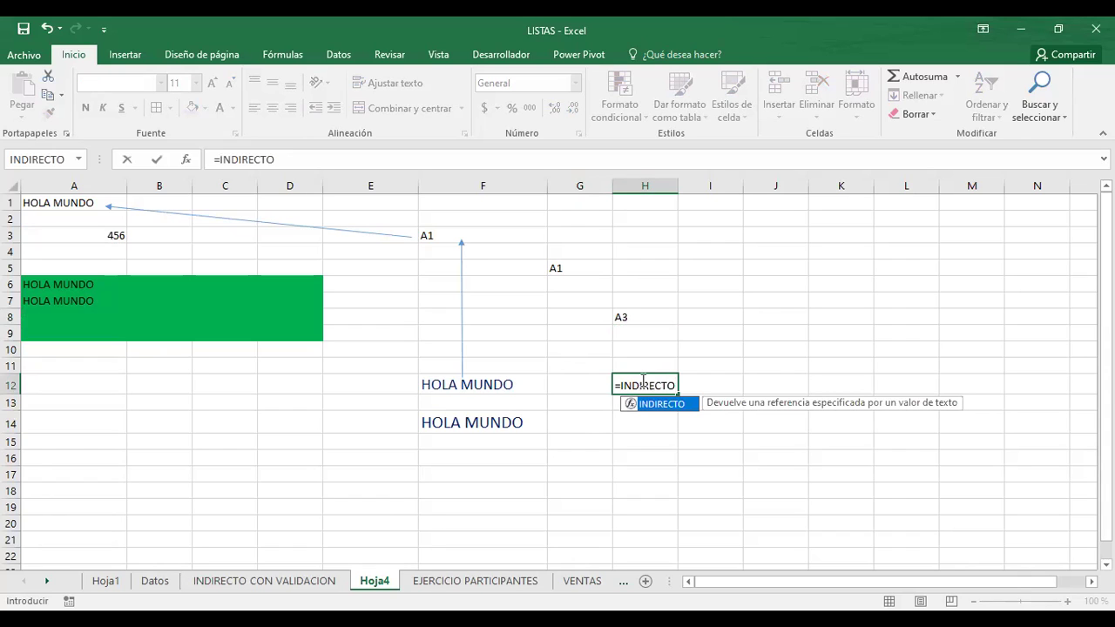
text(()
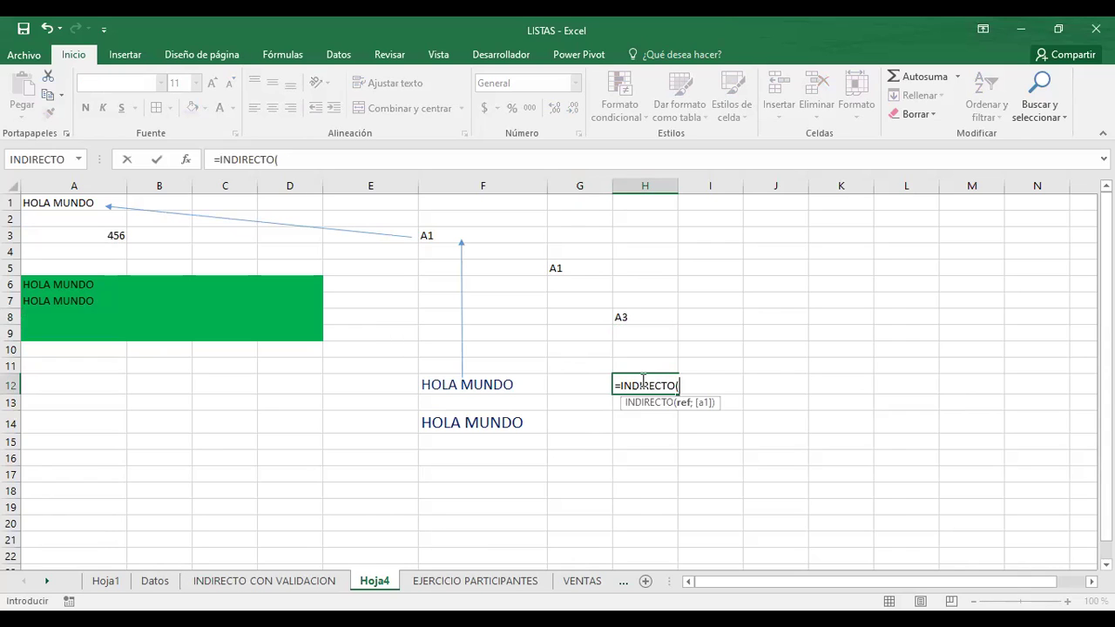
click(630, 322)
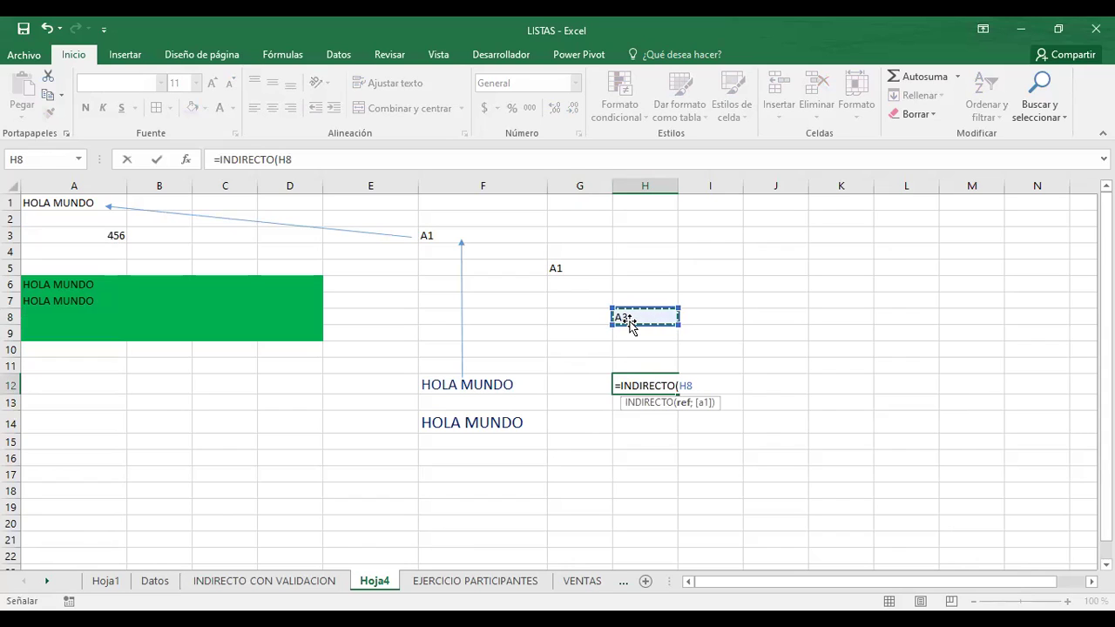
text())
key(Return)
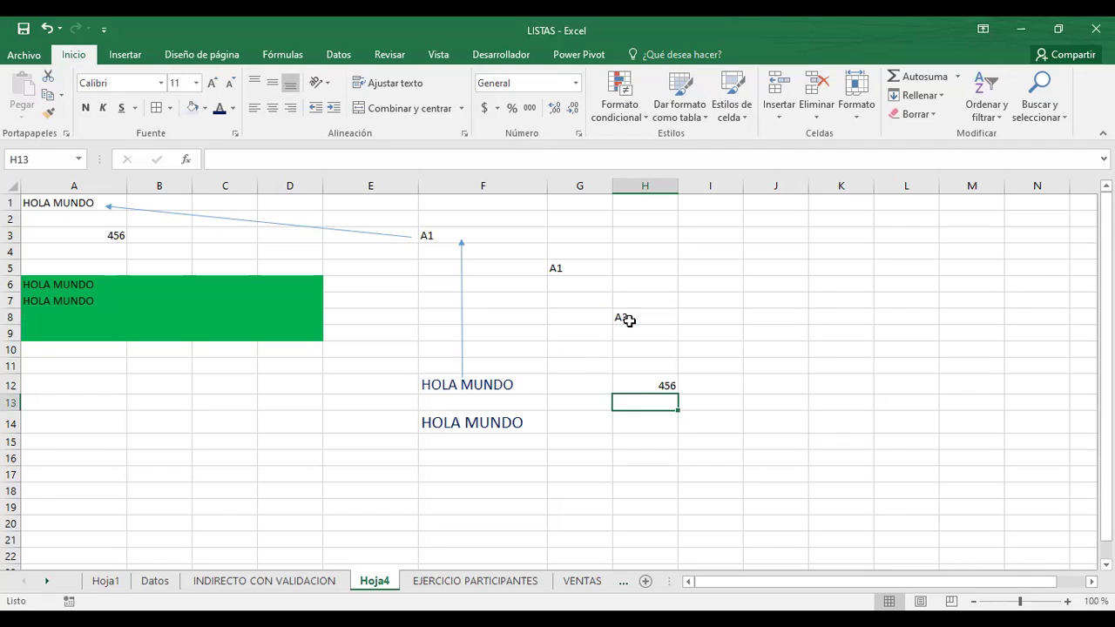
click(666, 384)
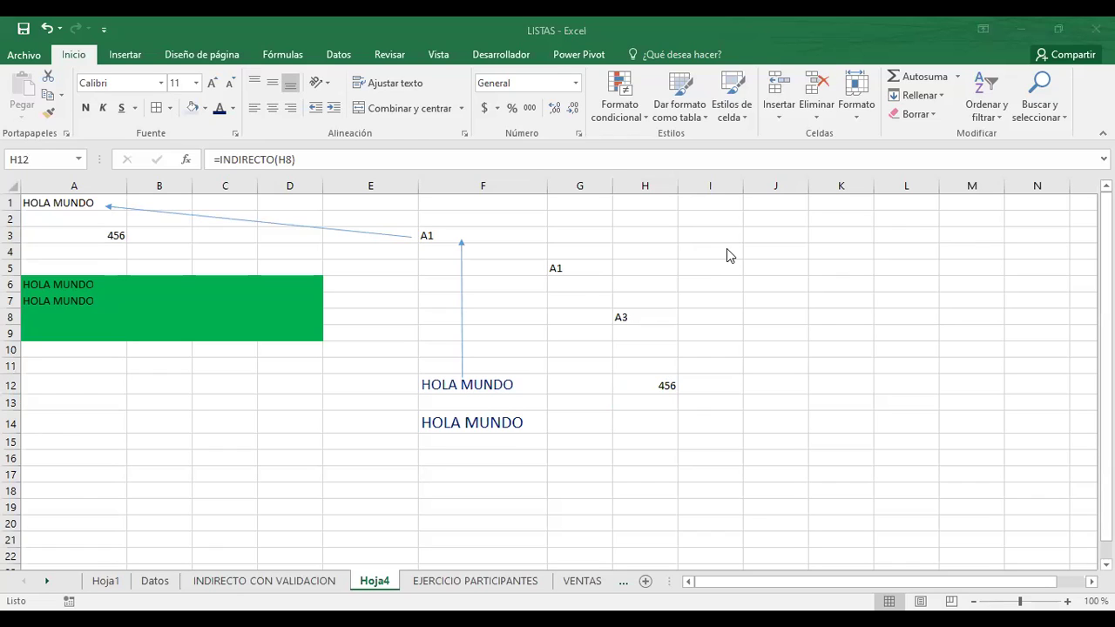
key(F2)
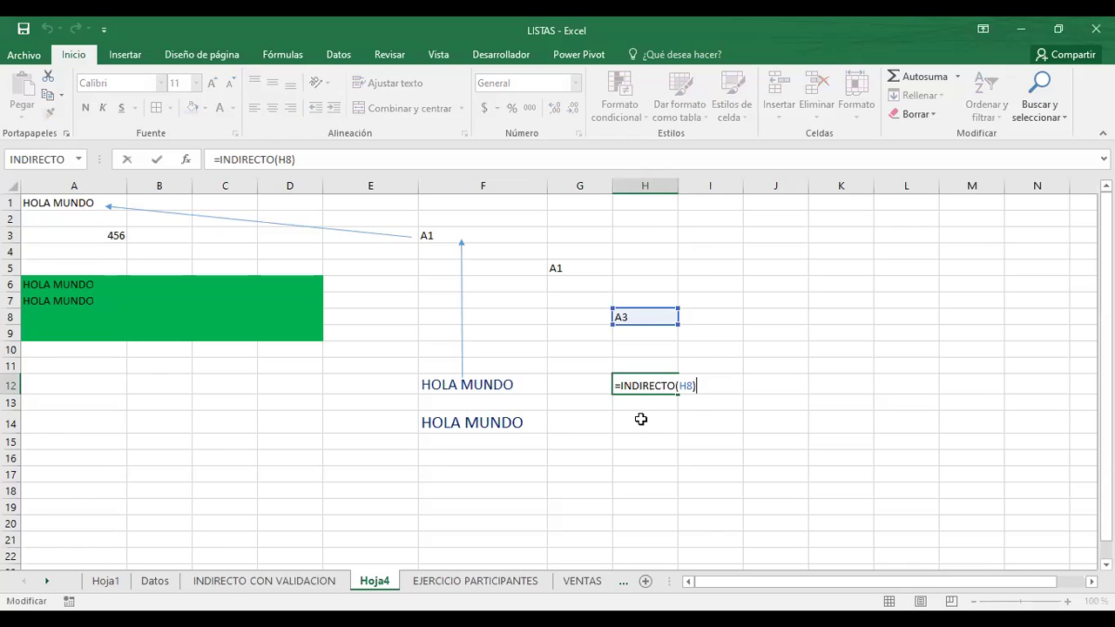
key(Return)
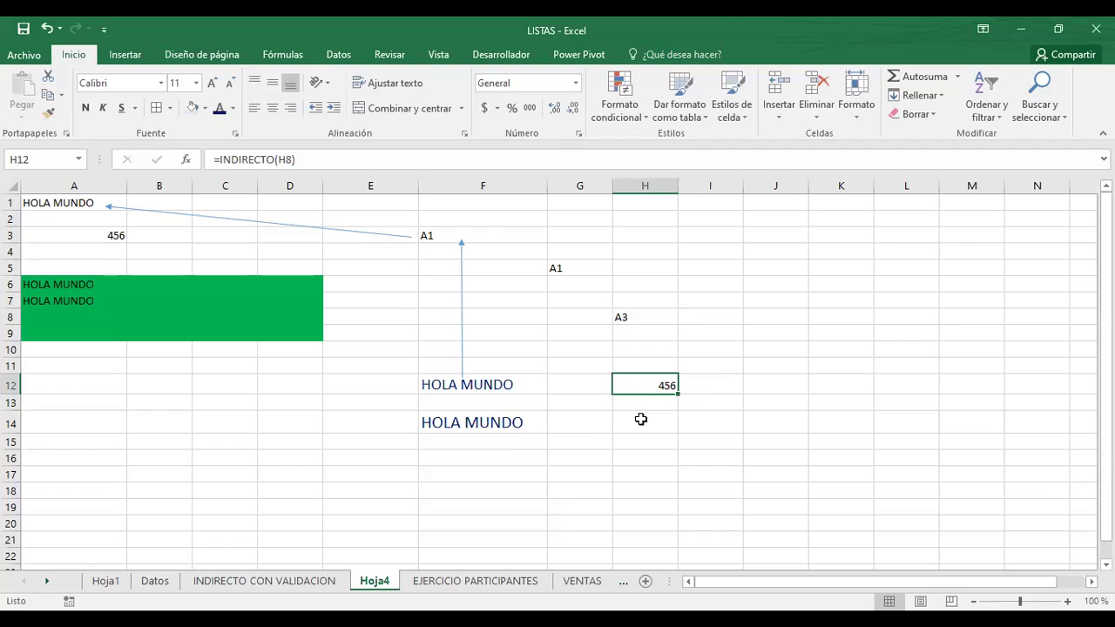
Enter the formula =INDIRECTO(A1) in cell H13, pointing straight at the cell that holds the text
text(=)
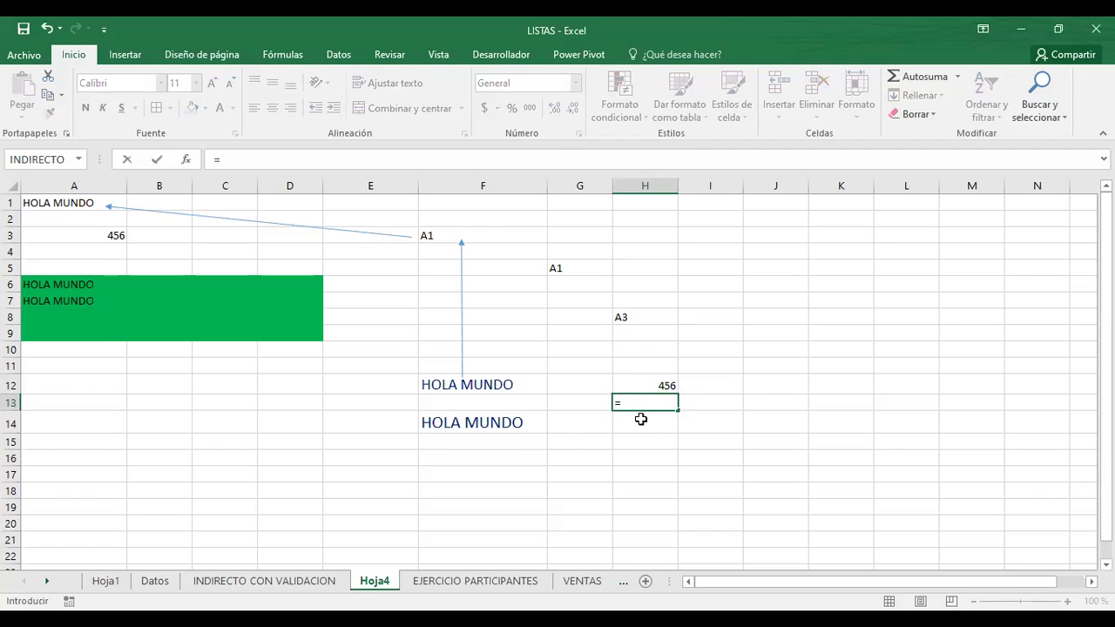
text(INDI)
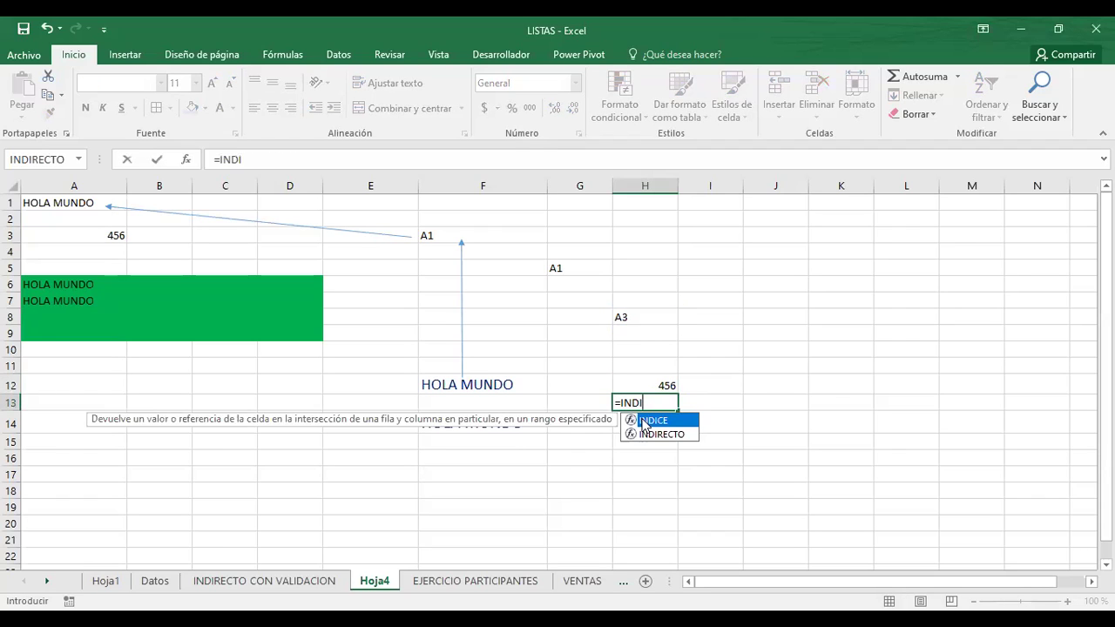
text(RECTO)
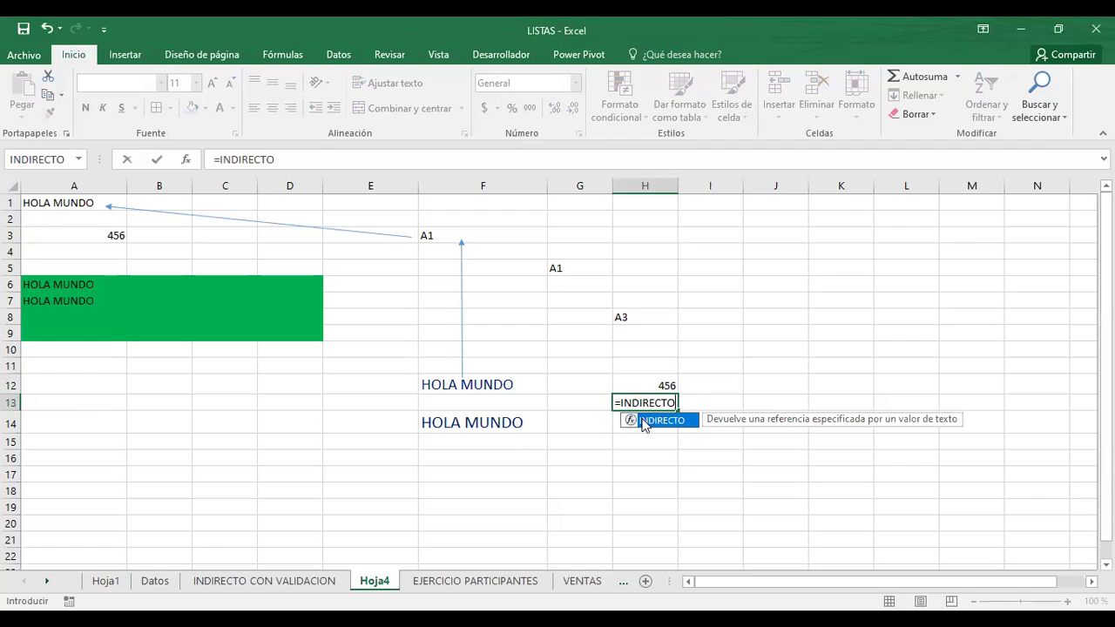
double_click(660, 421)
text(A1)
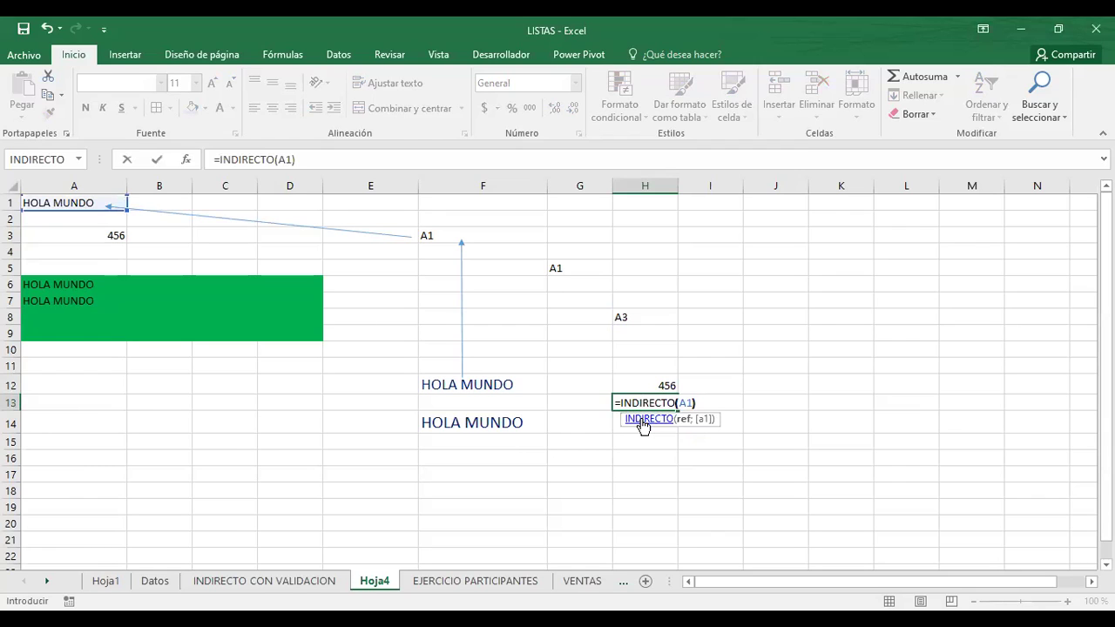
key(Return)
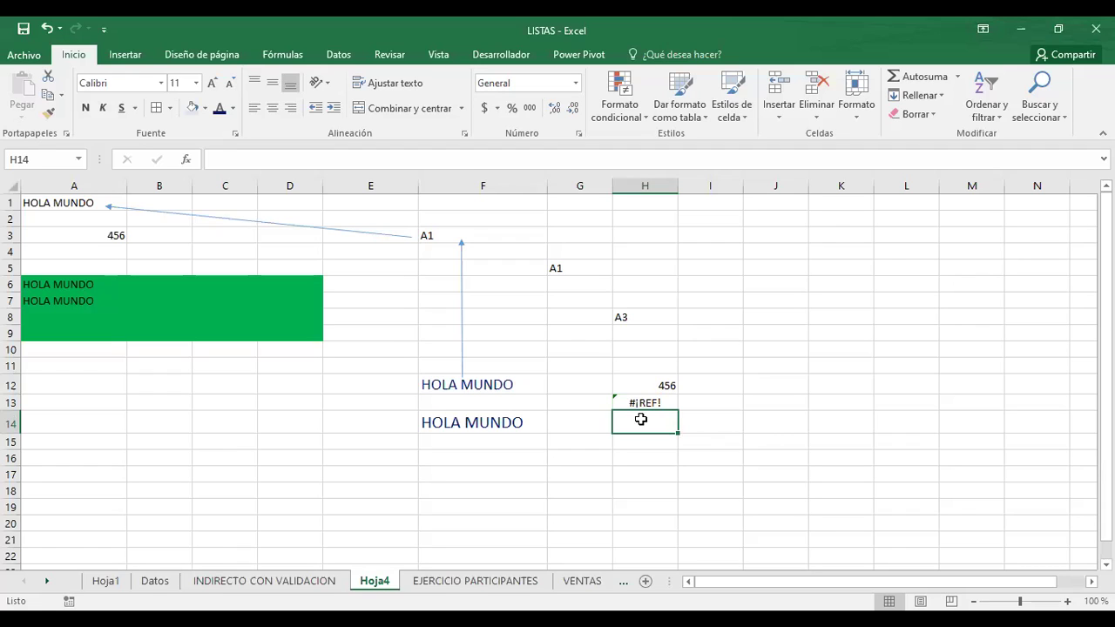
Enter the direct reference formula =A3 in cell H14
text(=)
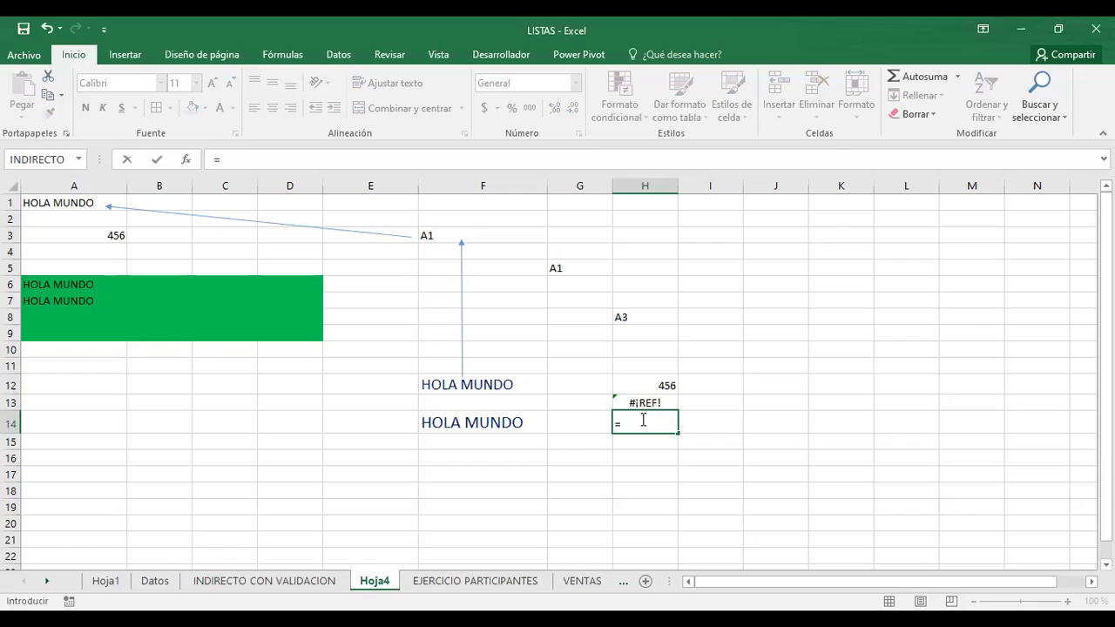
text(A3)
key(Return)
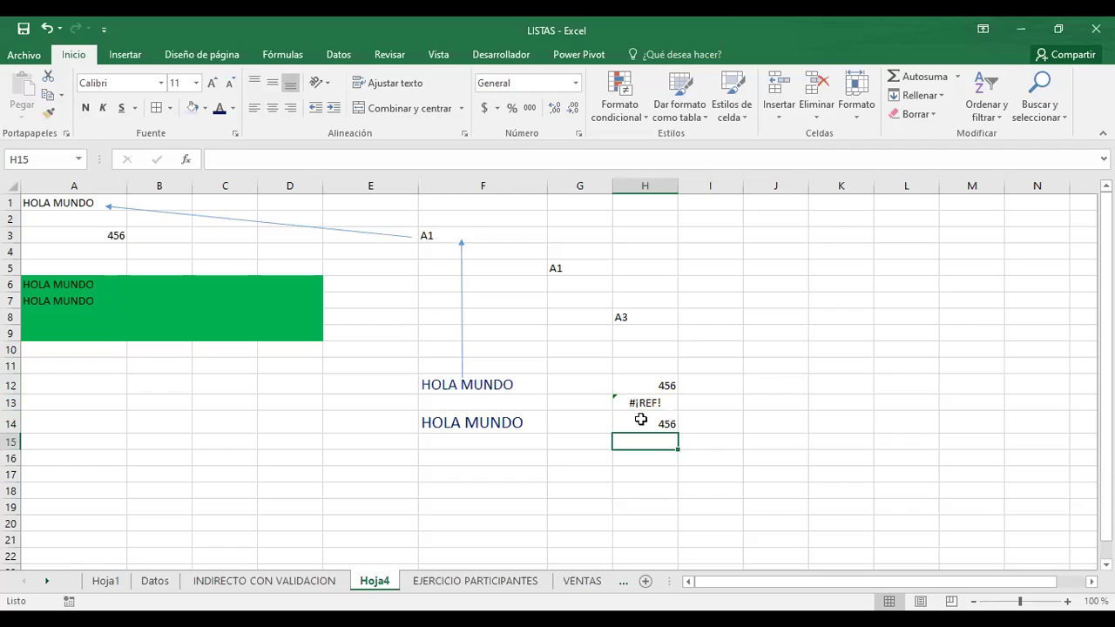
Compare the formulas in cells H13 and H14 and those in the green cells A6 and A7
key(Up)
key(Up)
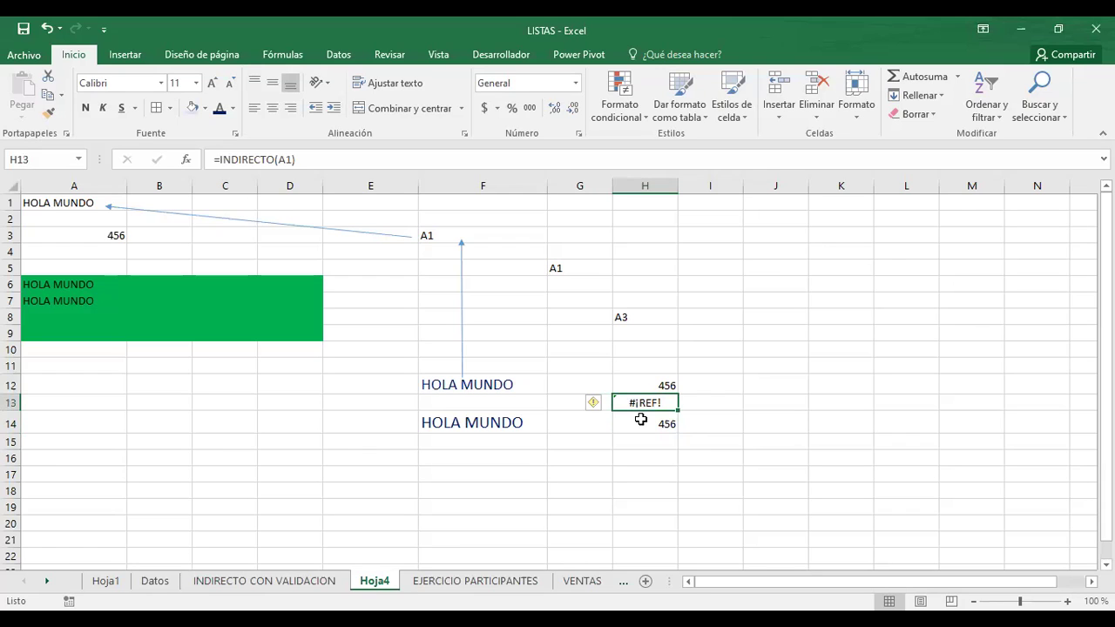
key(Down)
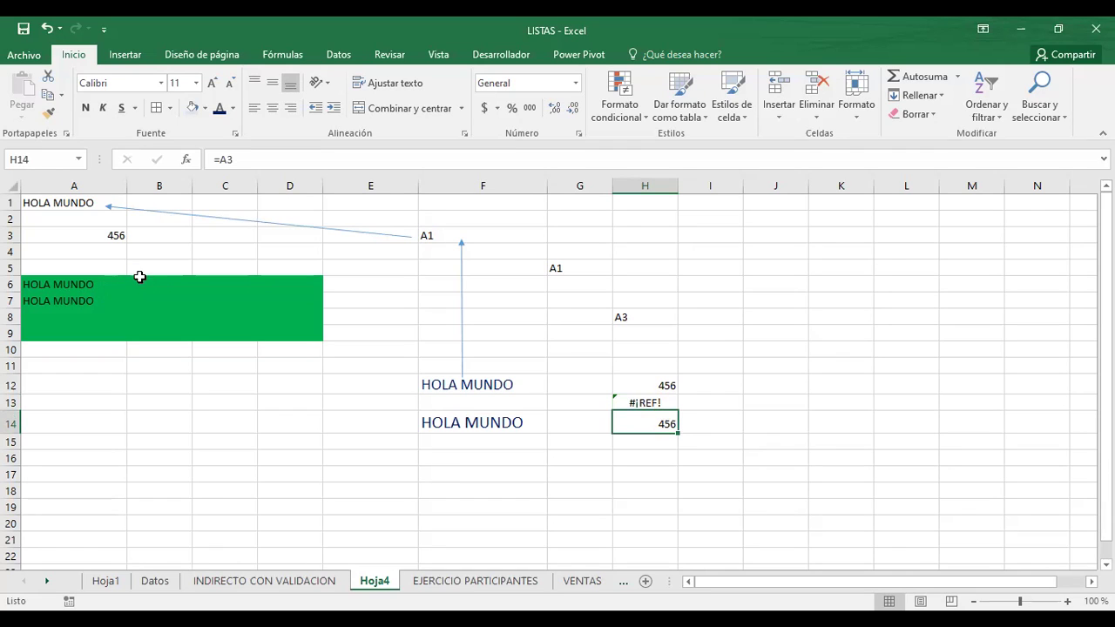
click(139, 277)
click(66, 284)
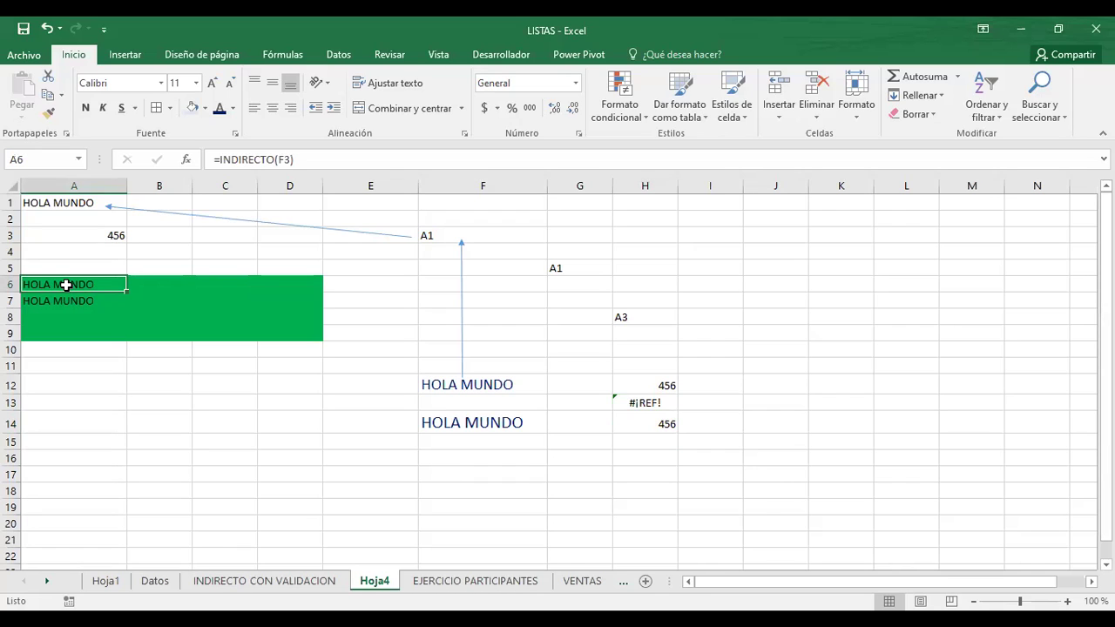
click(76, 300)
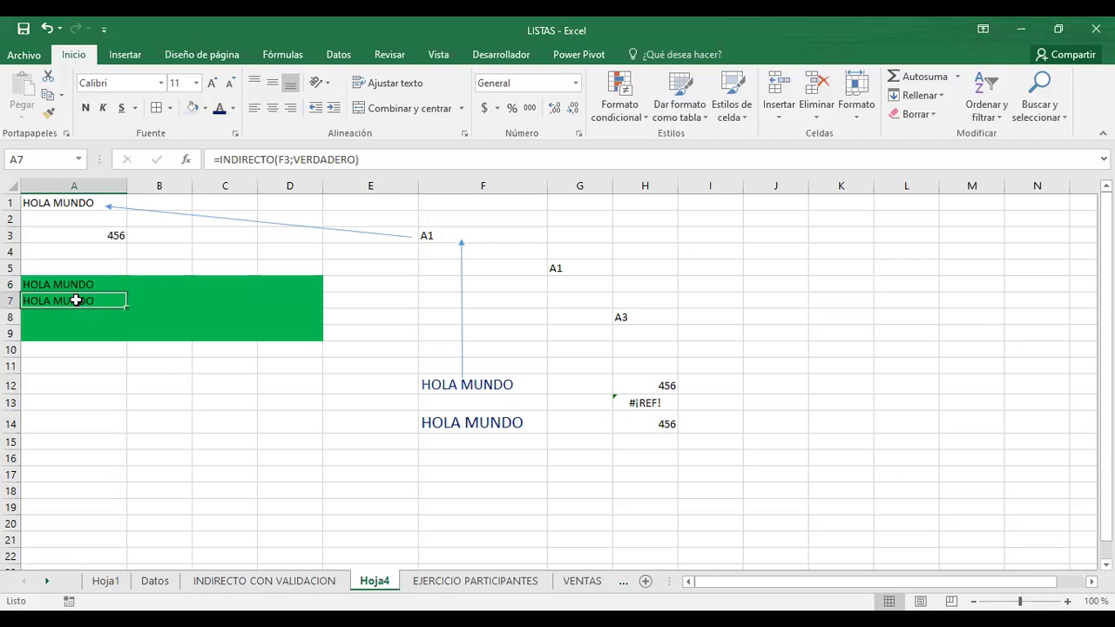
Replace the formula in cell A7 with =INDIRECTO(A1;VERDADERO), choosing the A1 reference style
key(Down)
click(77, 300)
key(BackSpace)
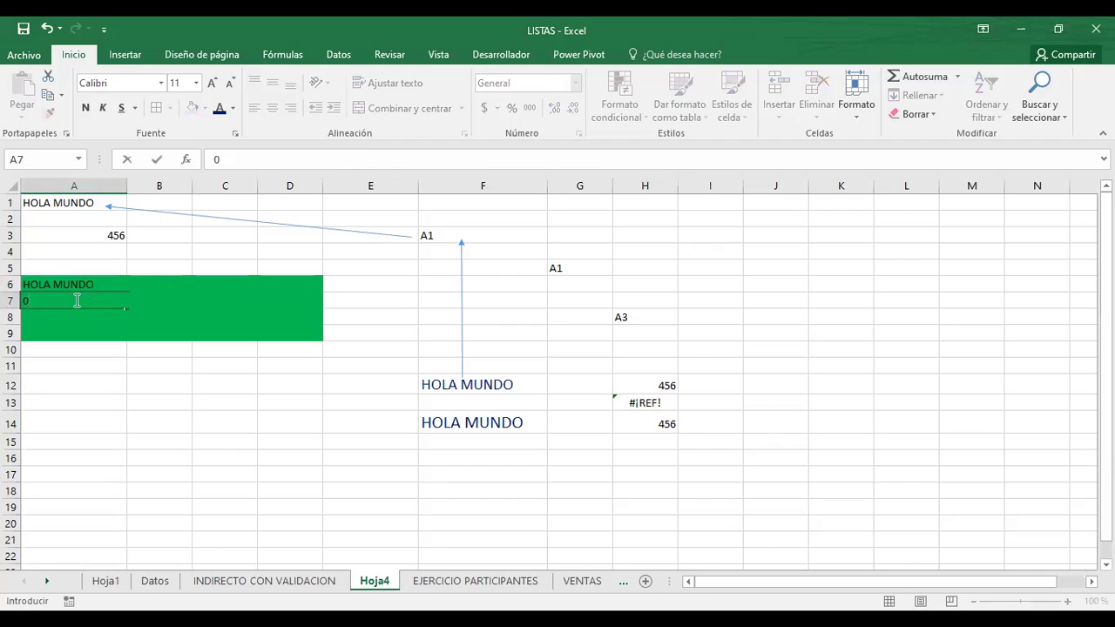
text(=)
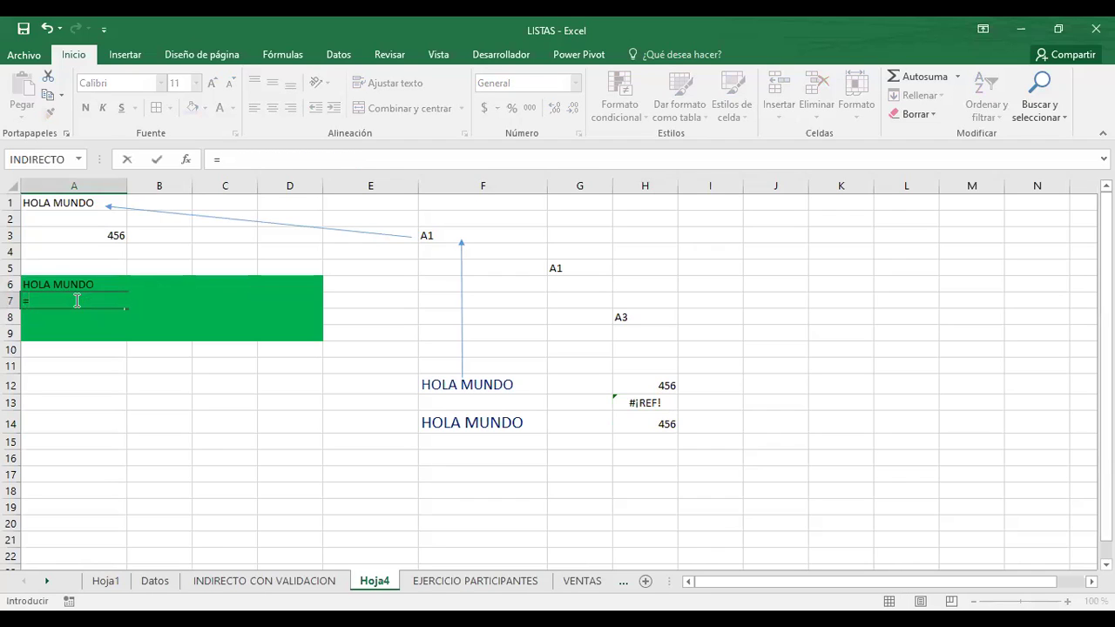
text(INDIRECTO)
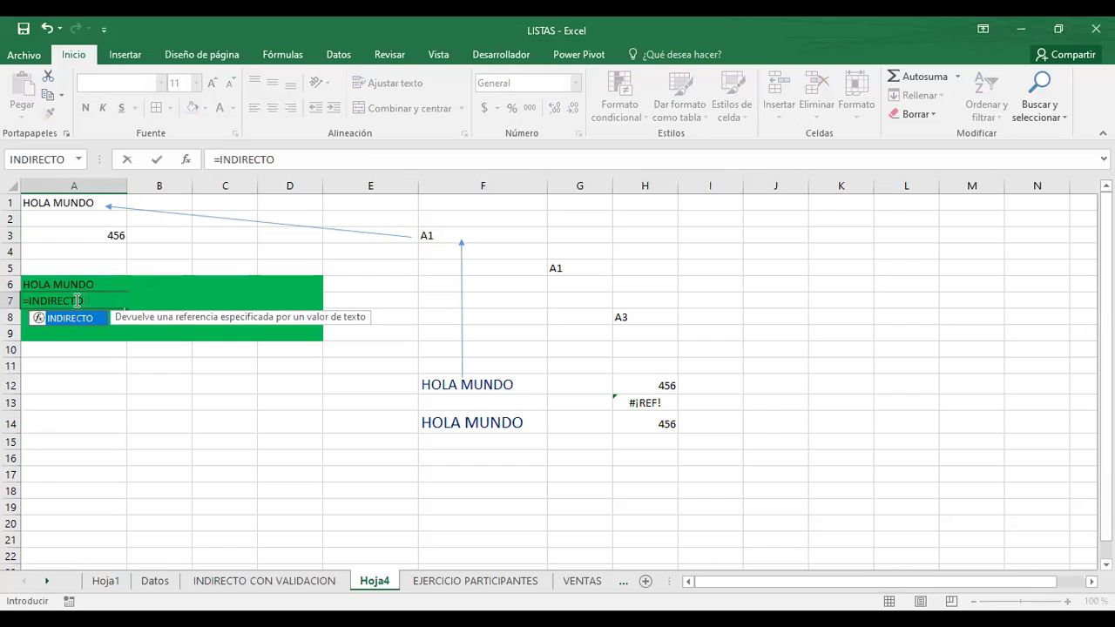
text(()
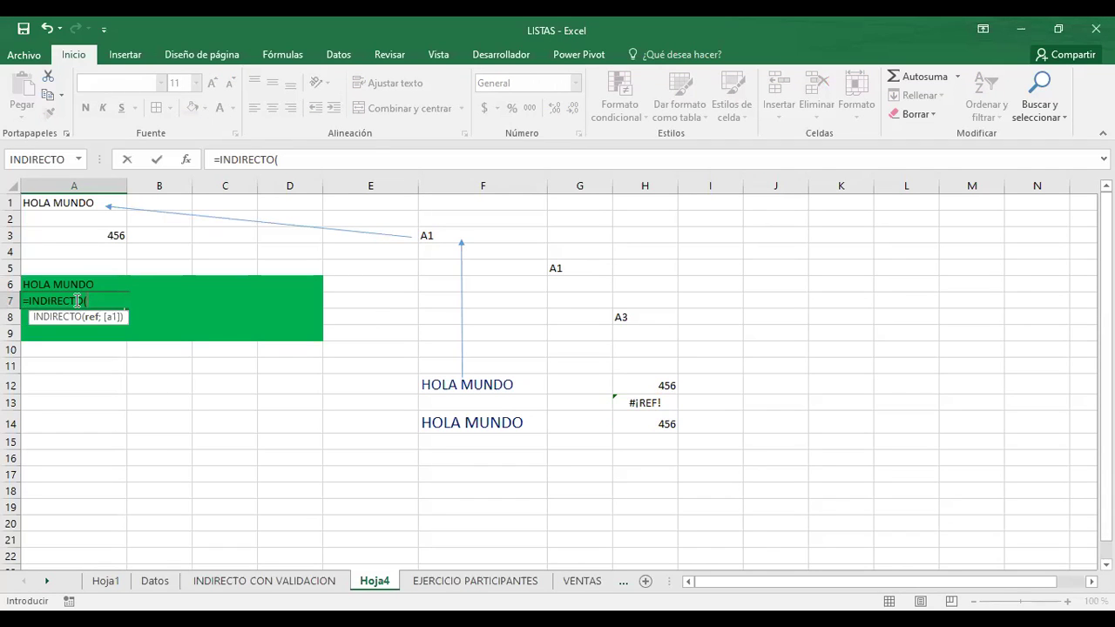
text(A1)
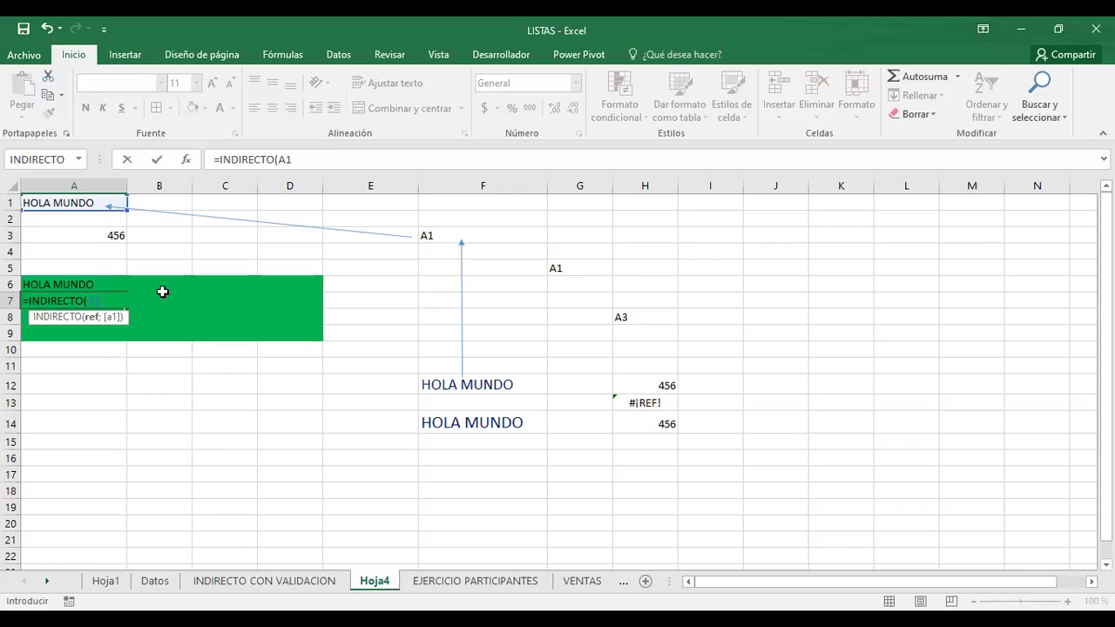
text(;)
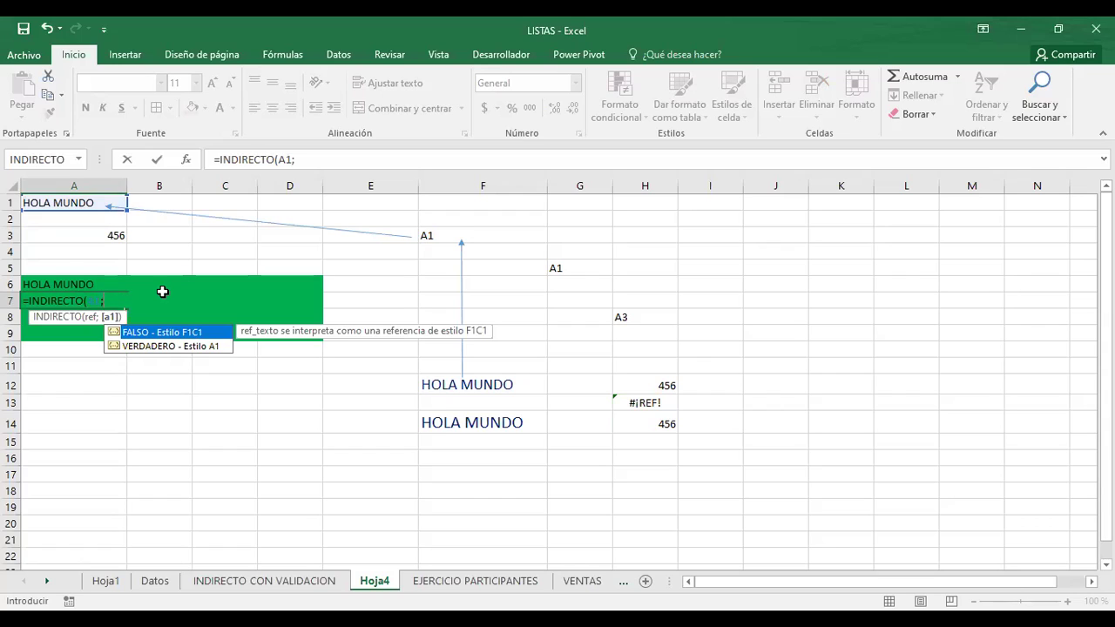
click(218, 348)
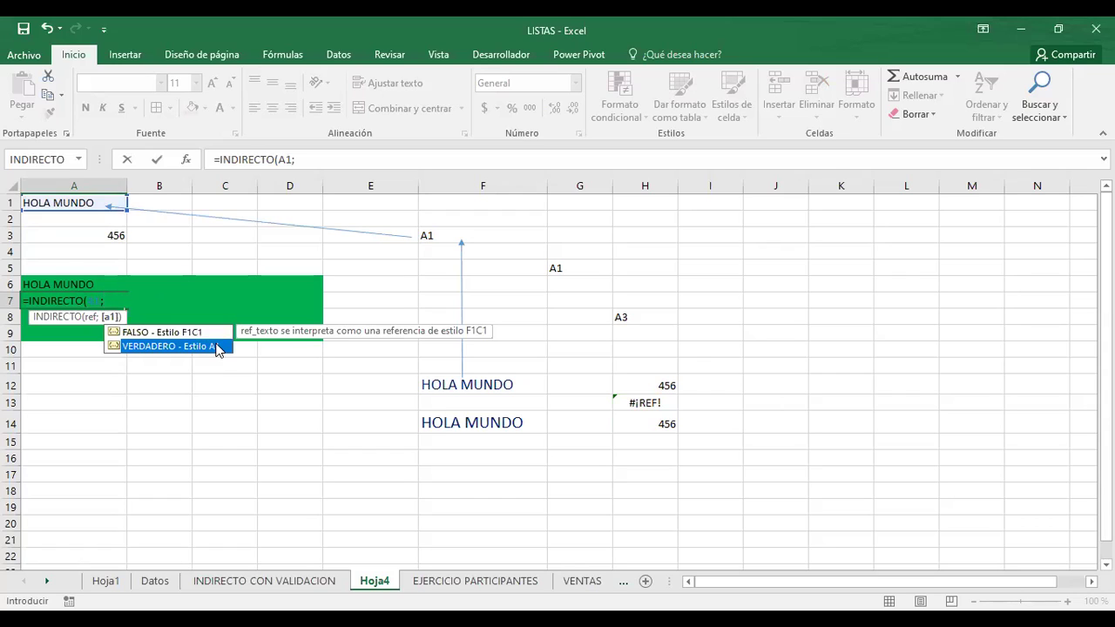
double_click(217, 345)
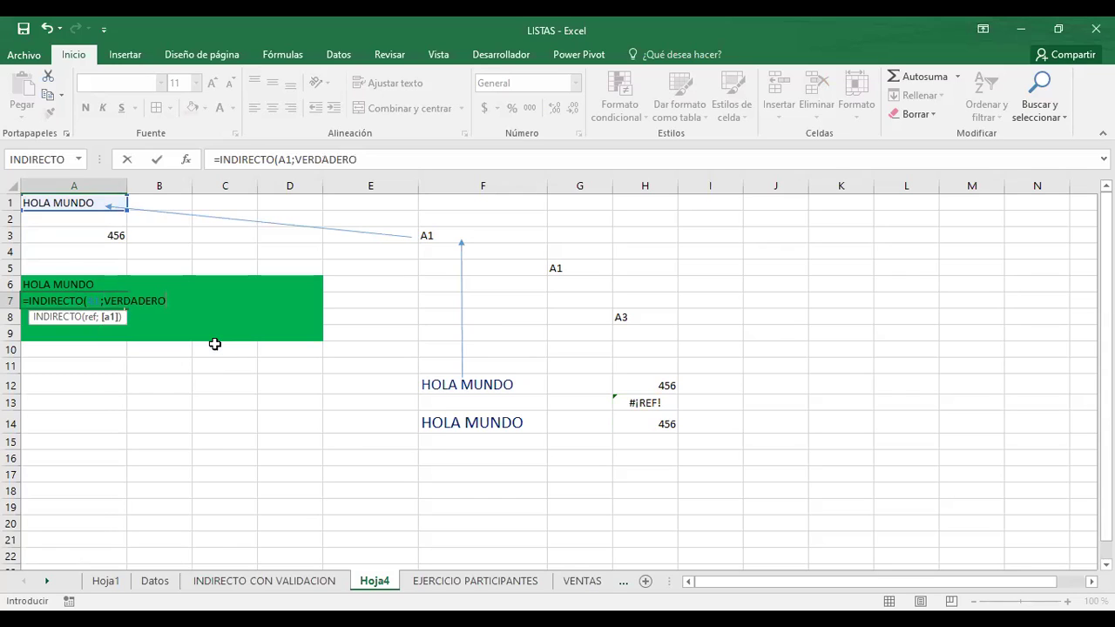
text())
key(Return)
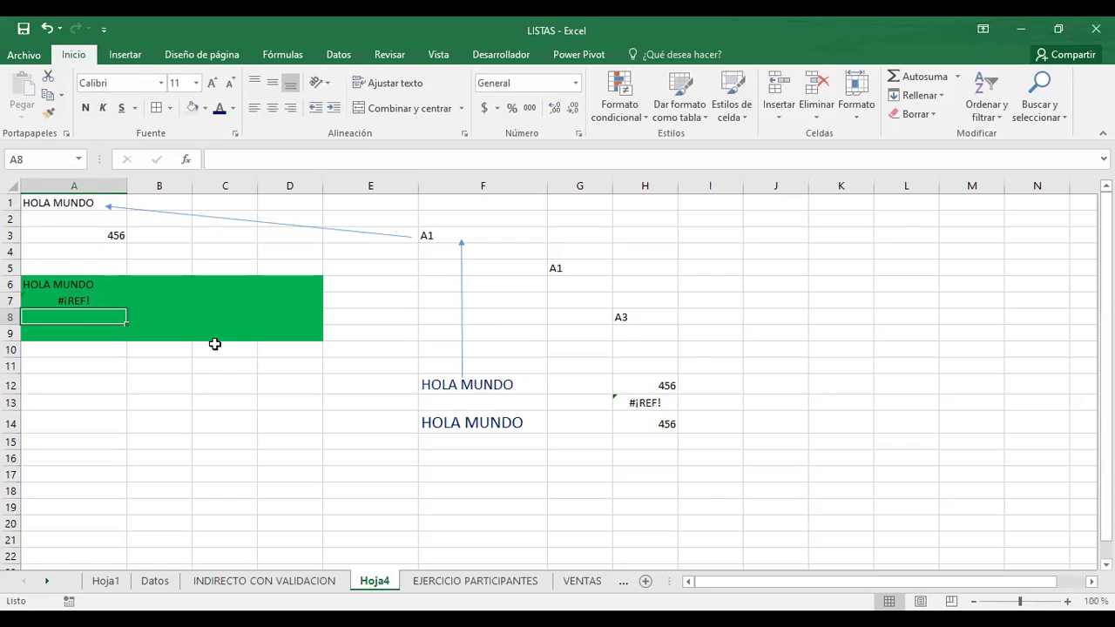
Remove the reference-style argument from the formula in cell A7, leaving =INDIRECTO(A1)
key(Up)
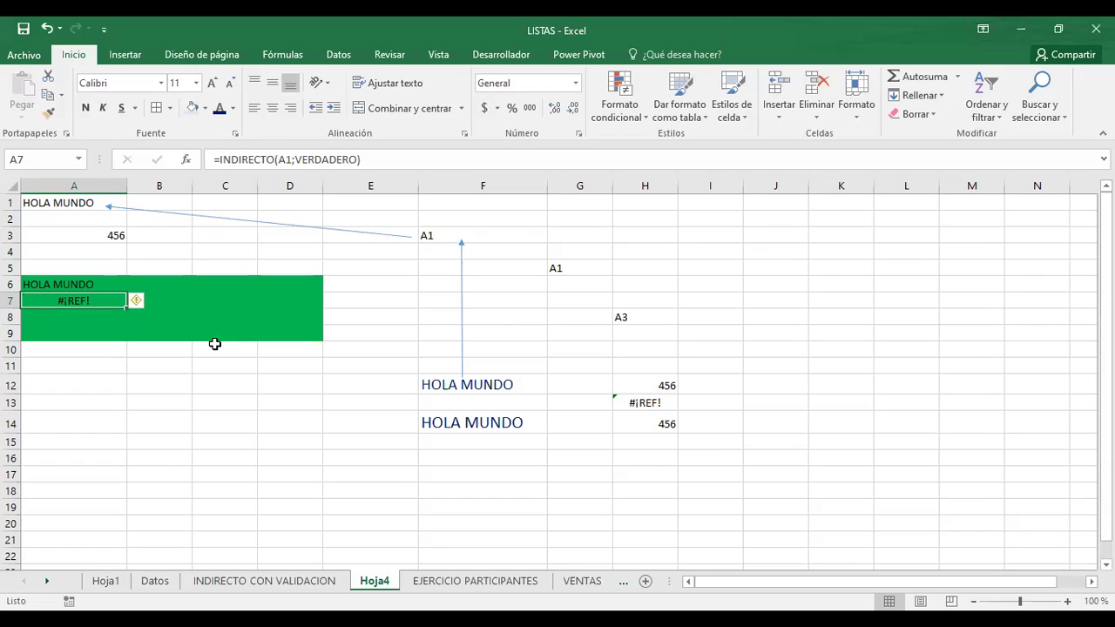
key(F2)
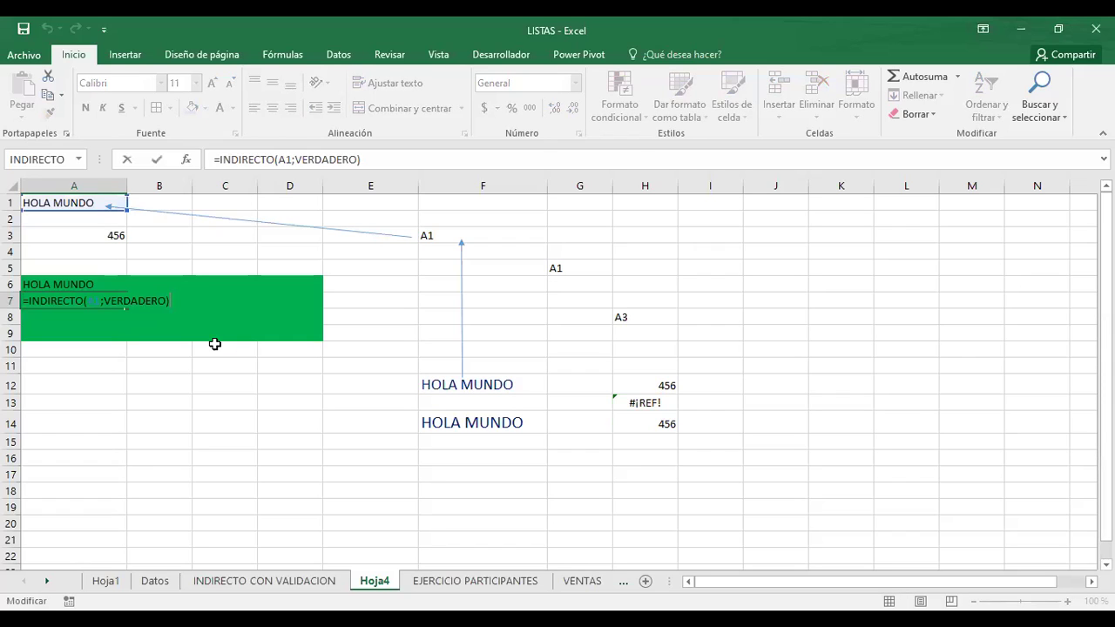
key(BackSpace)
key(BackSpace)
key(BackSpace)
key(BackSpace)
key(BackSpace)
key(BackSpace)
key(BackSpace)
key(BackSpace)
key(BackSpace)
key(BackSpace)
key(BackSpace)
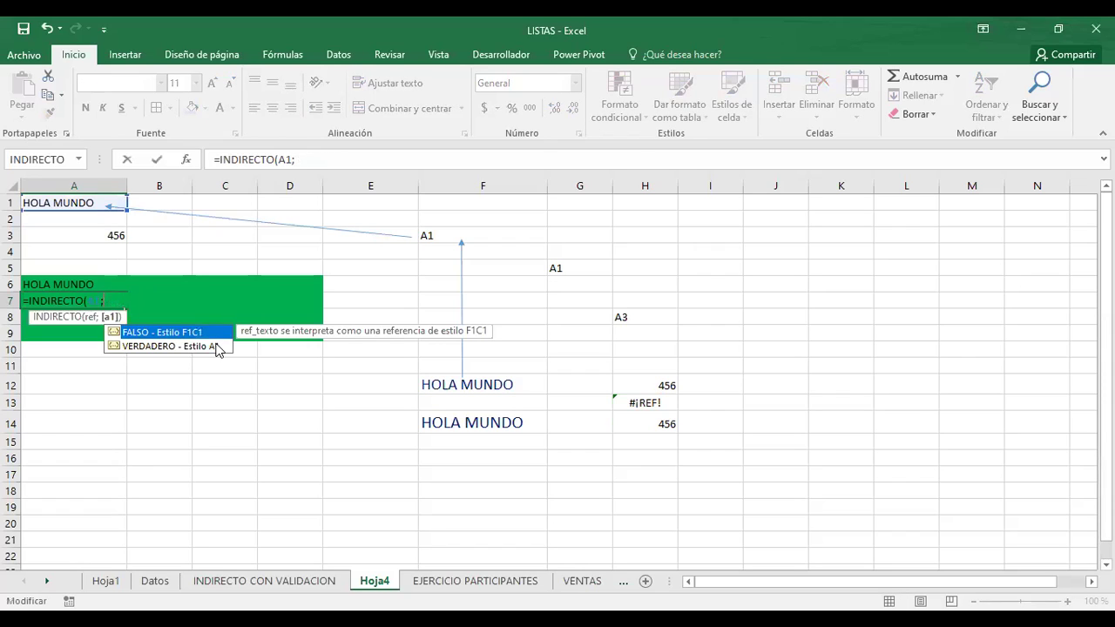
key(Return)
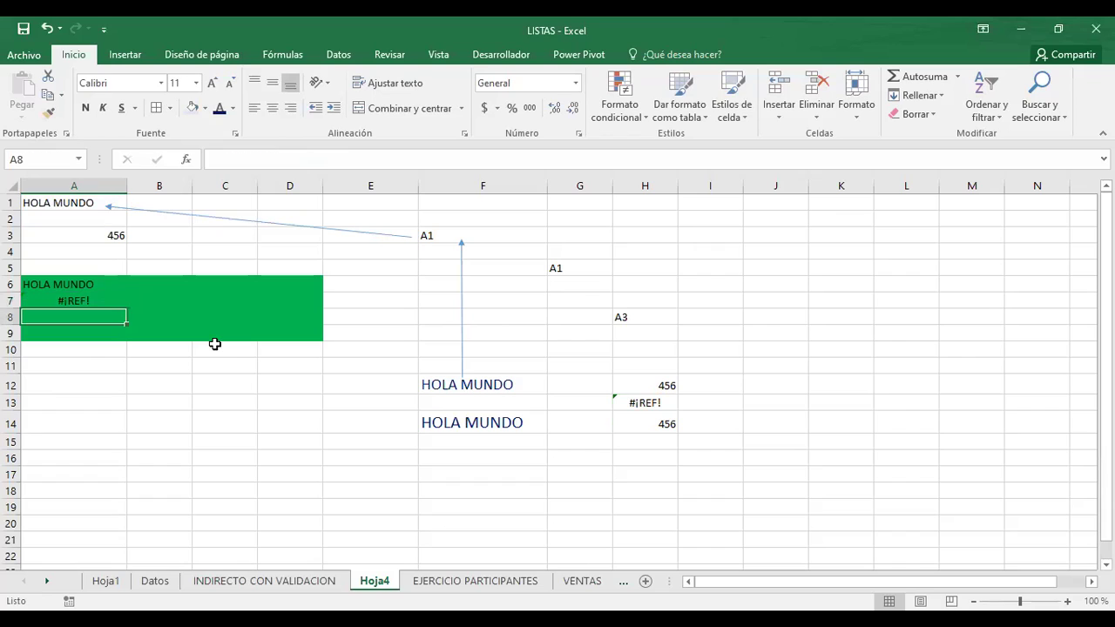
Add the VERDADERO argument for A1 reference style to cell A7, making the formula =INDIRECTO(A1;VERDADERO)
key(Up)
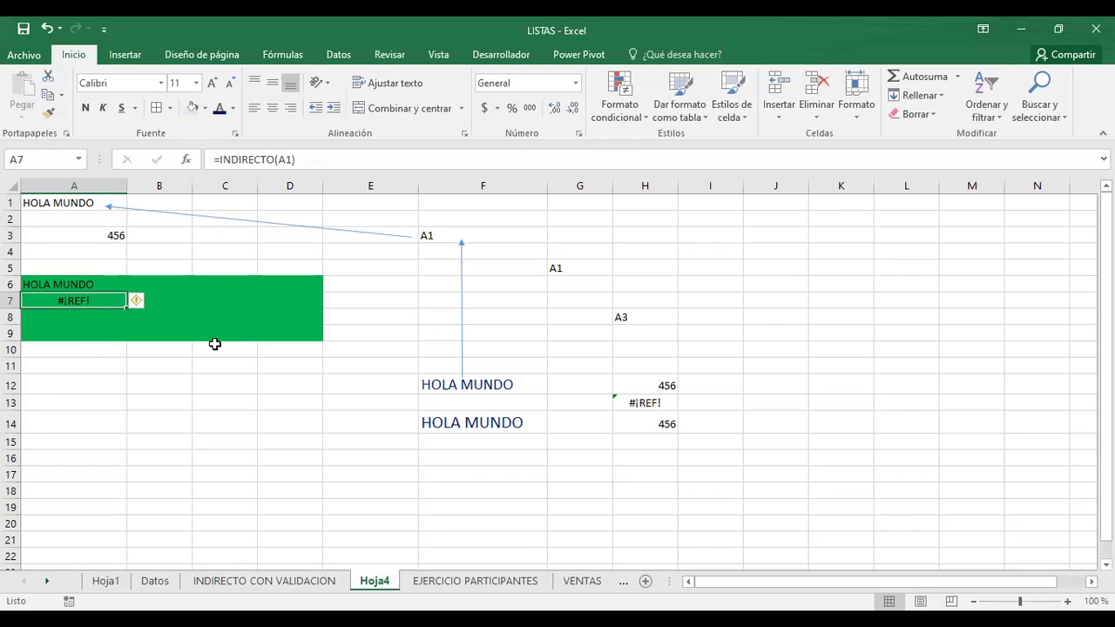
key(F2)
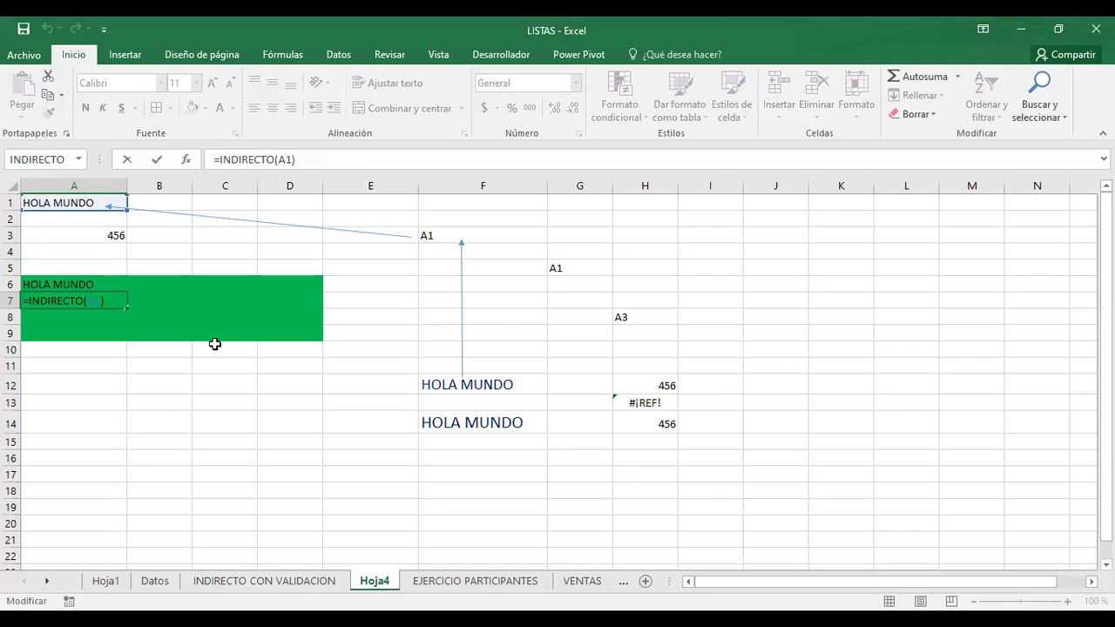
key(BackSpace)
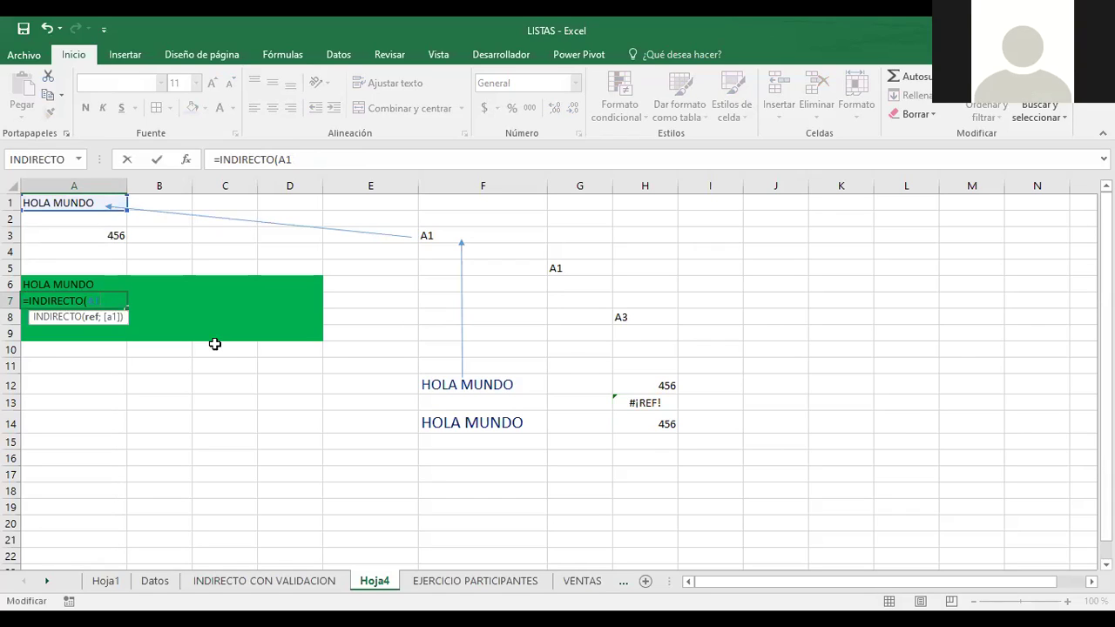
text(;)
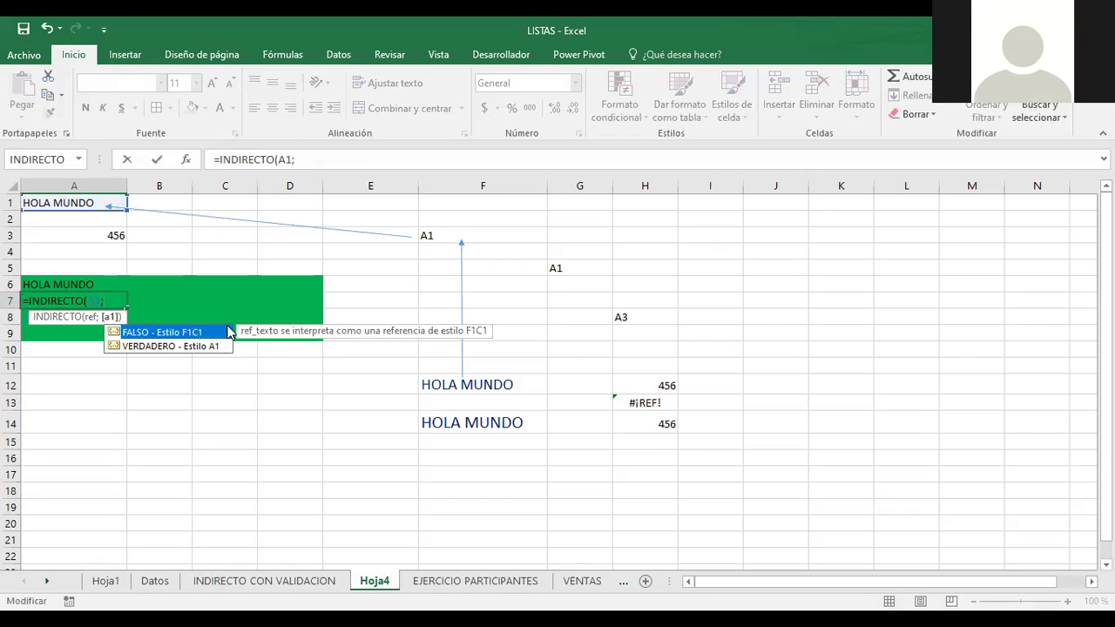
click(181, 347)
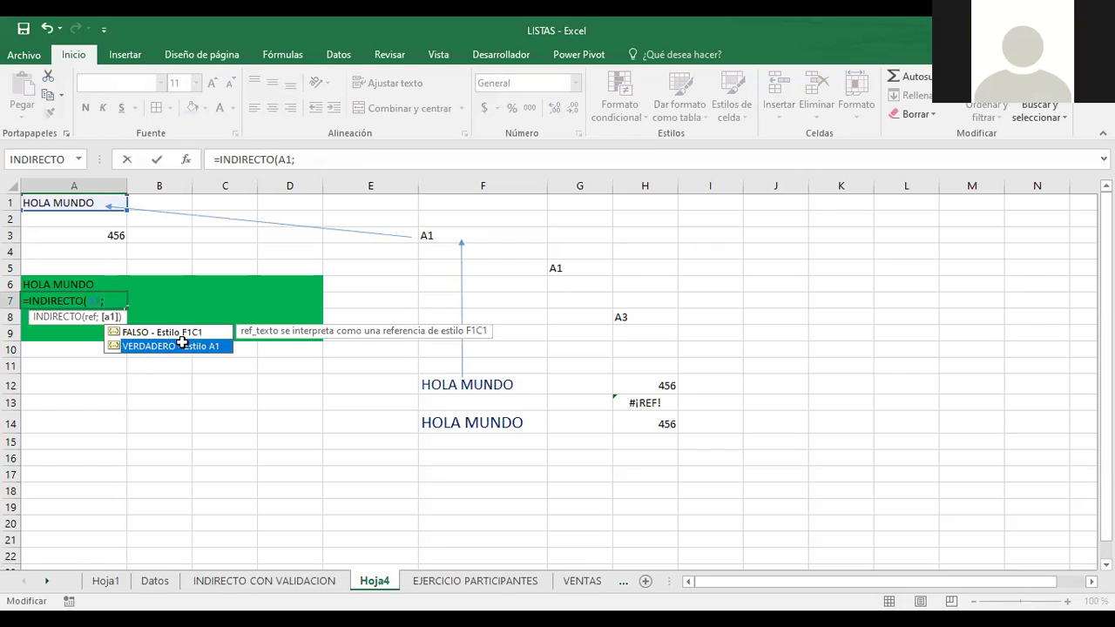
double_click(182, 343)
text())
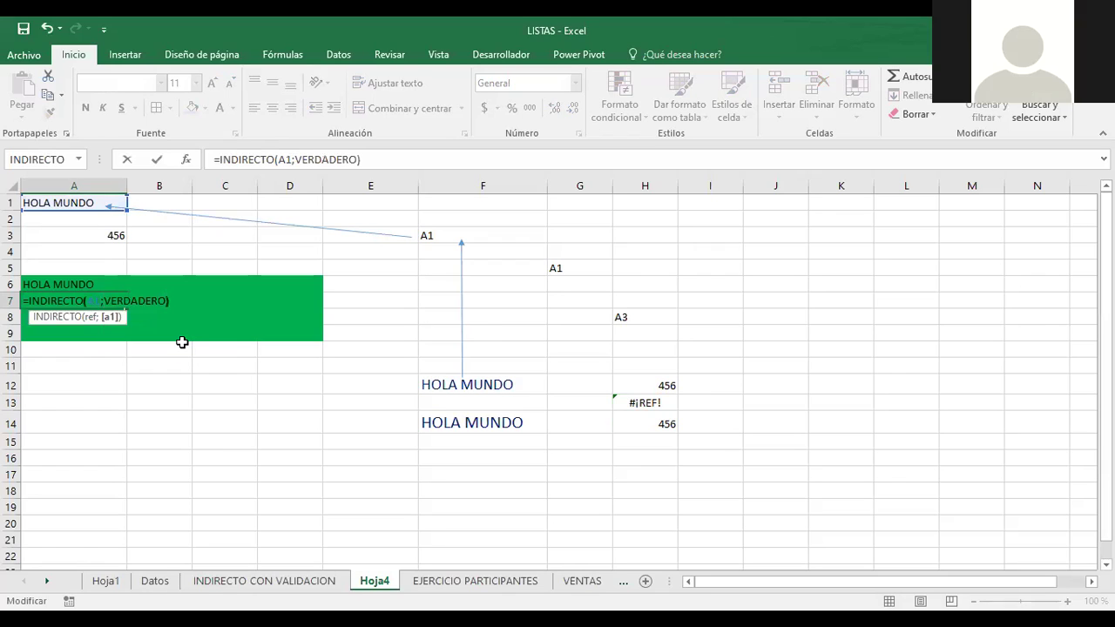
key(Return)
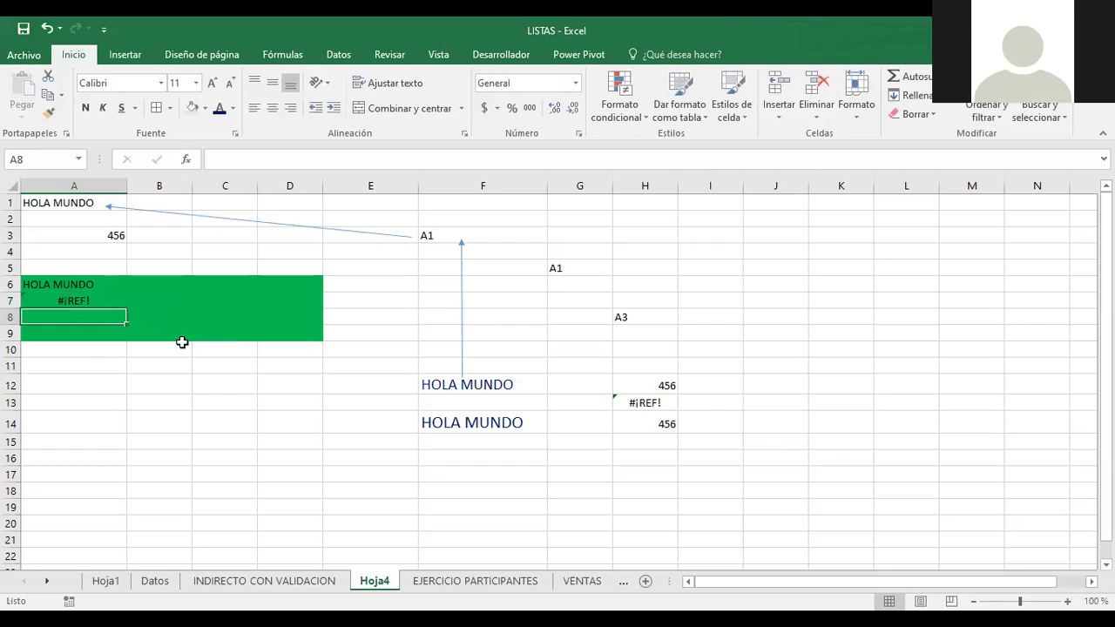
Change the reference in cell A7's formula to F3, making it =INDIRECTO(F3;VERDADERO)
click(105, 298)
click(287, 157)
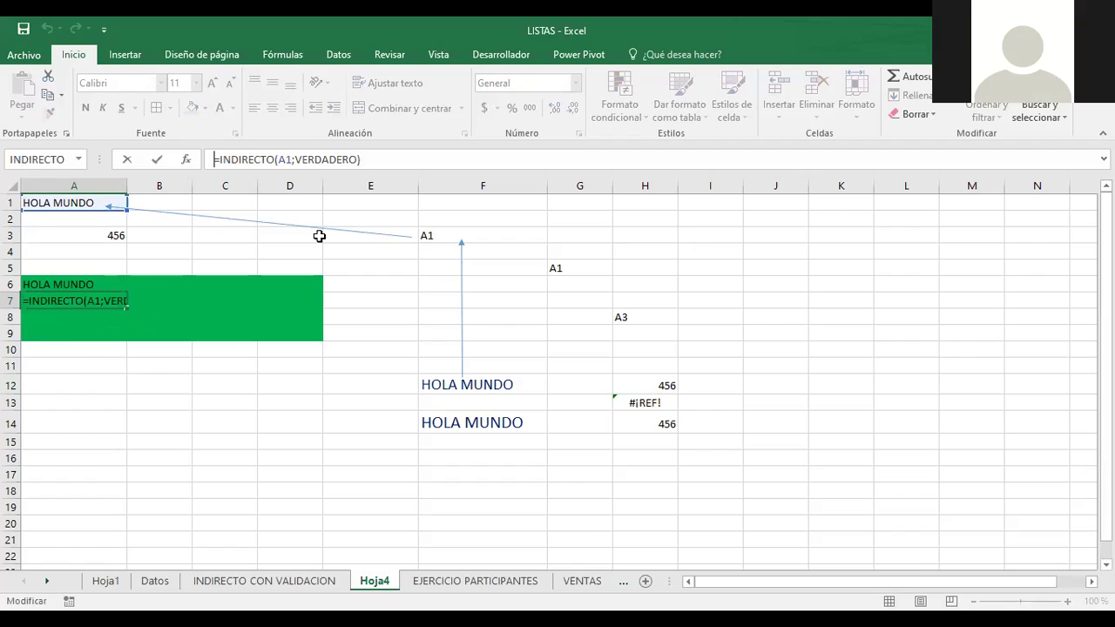
key(Right)
key(Right)
key(Right)
key(Right)
key(Right)
key(Right)
key(Right)
key(Right)
key(Right)
key(Right)
key(Right)
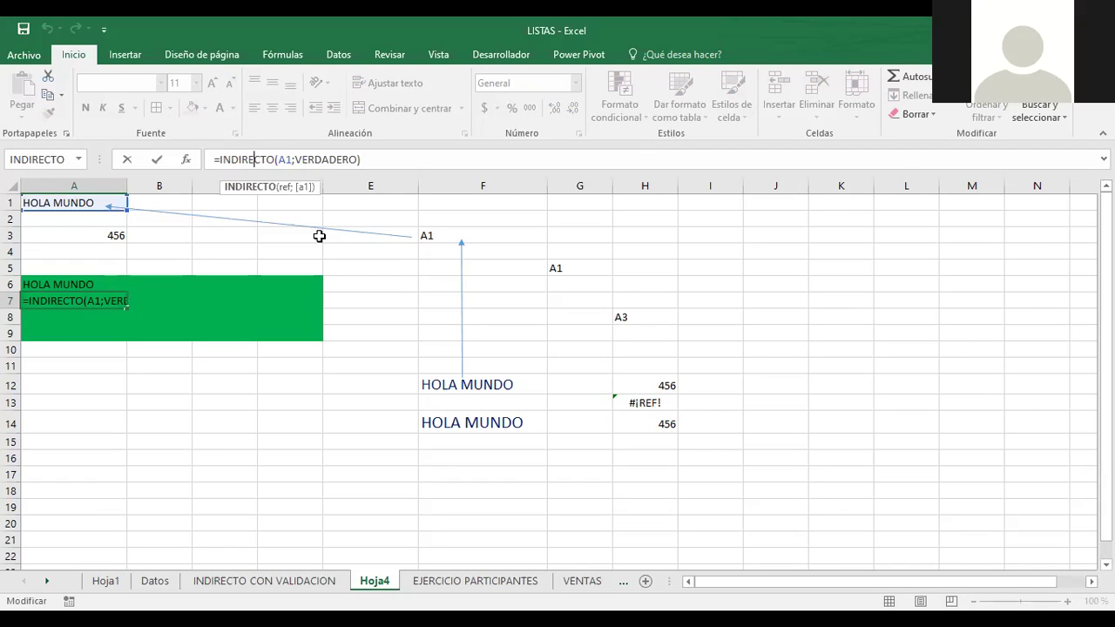
key(Right)
key(Right)
key(Return)
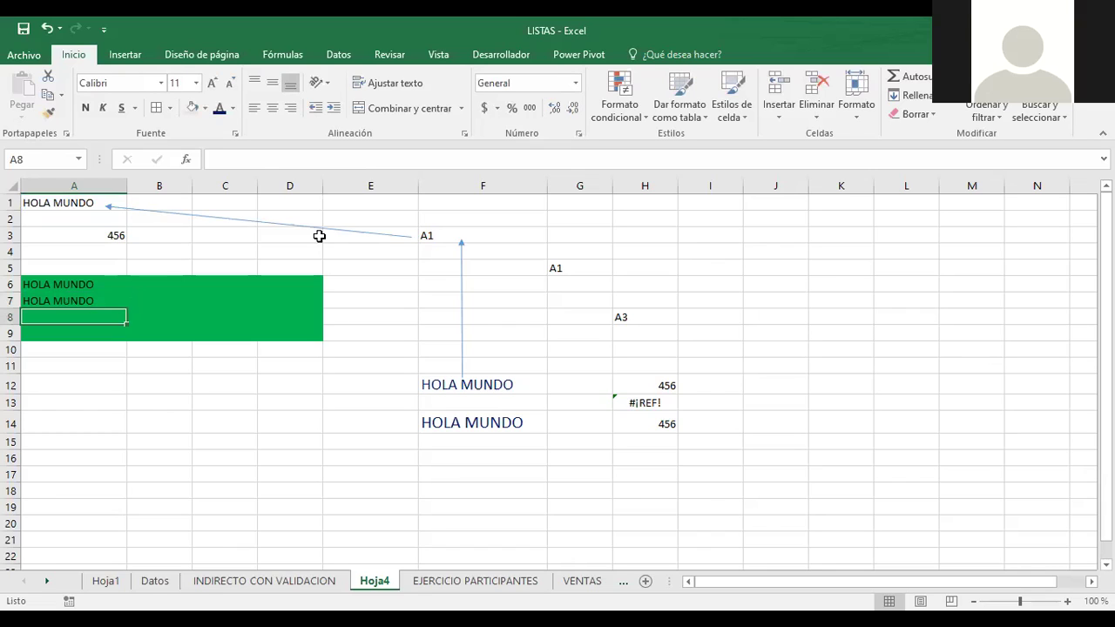
text(=)
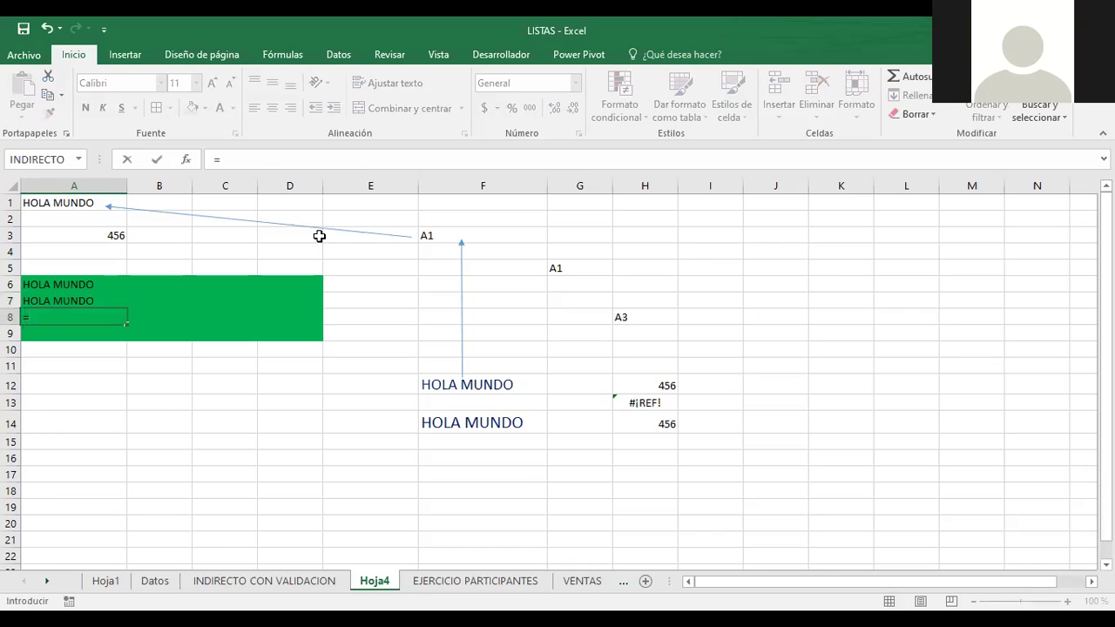
text(IDNDIREC)
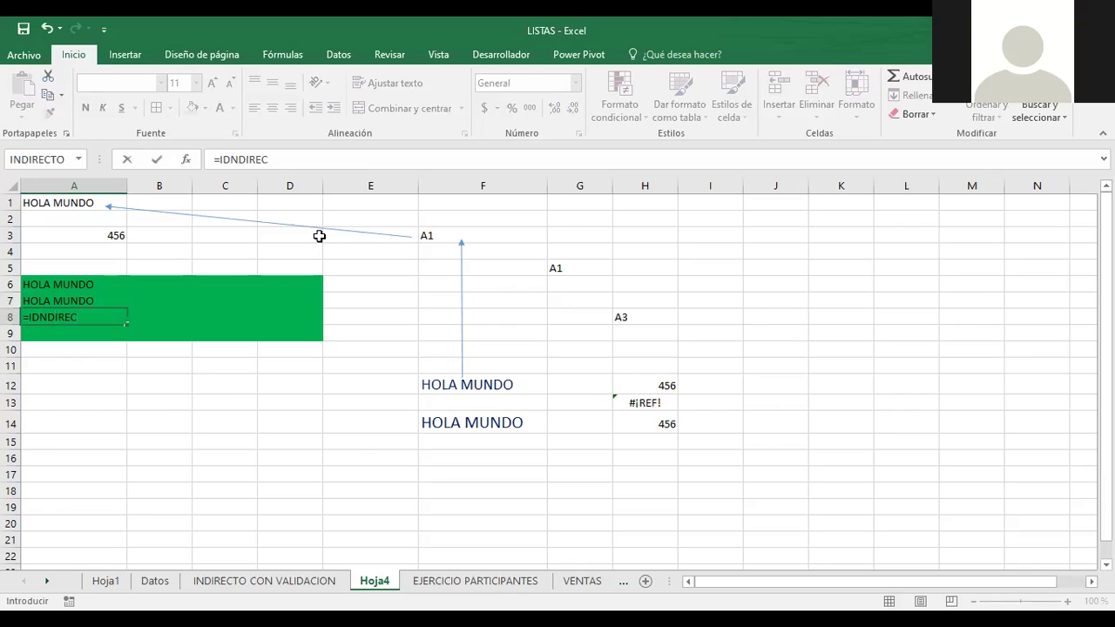
text(TO)
text(f)
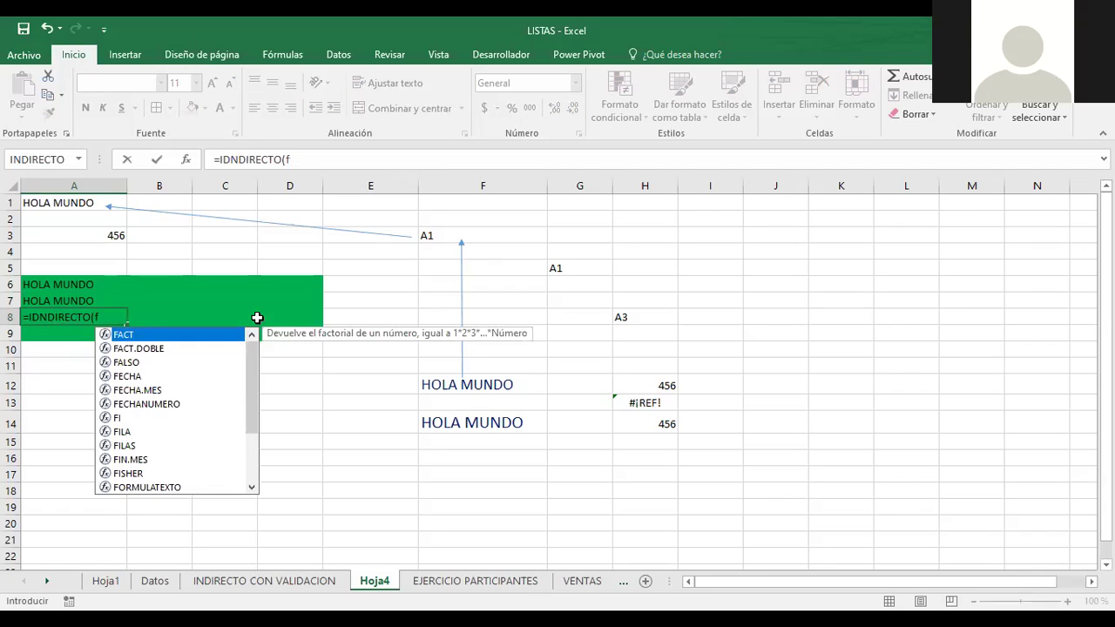
text(1)
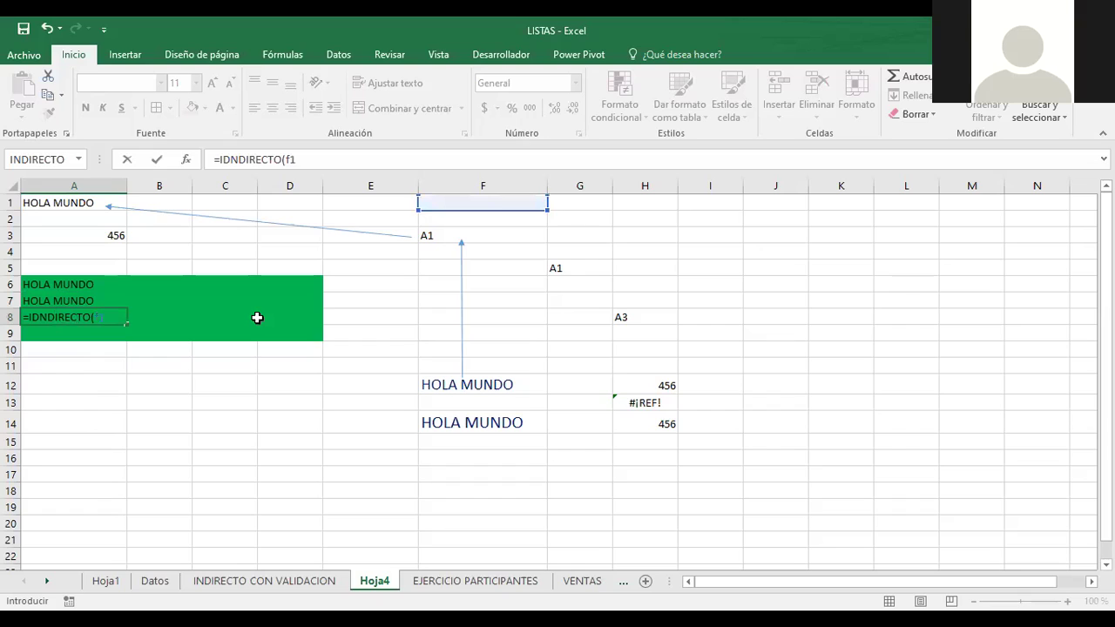
key(BackSpace)
key(BackSpace)
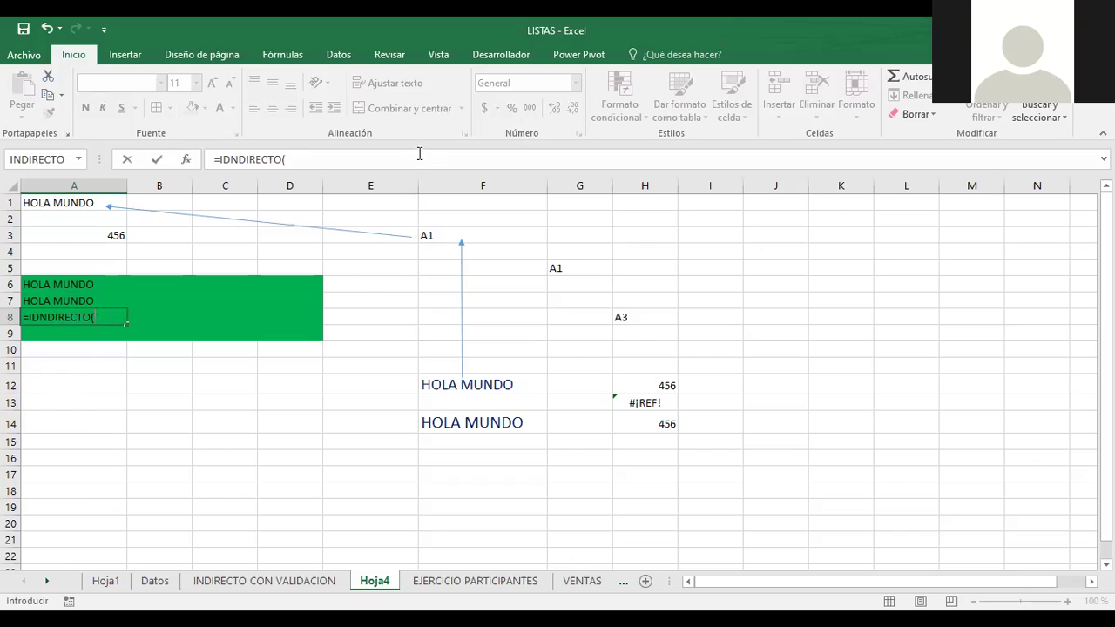
click(469, 235)
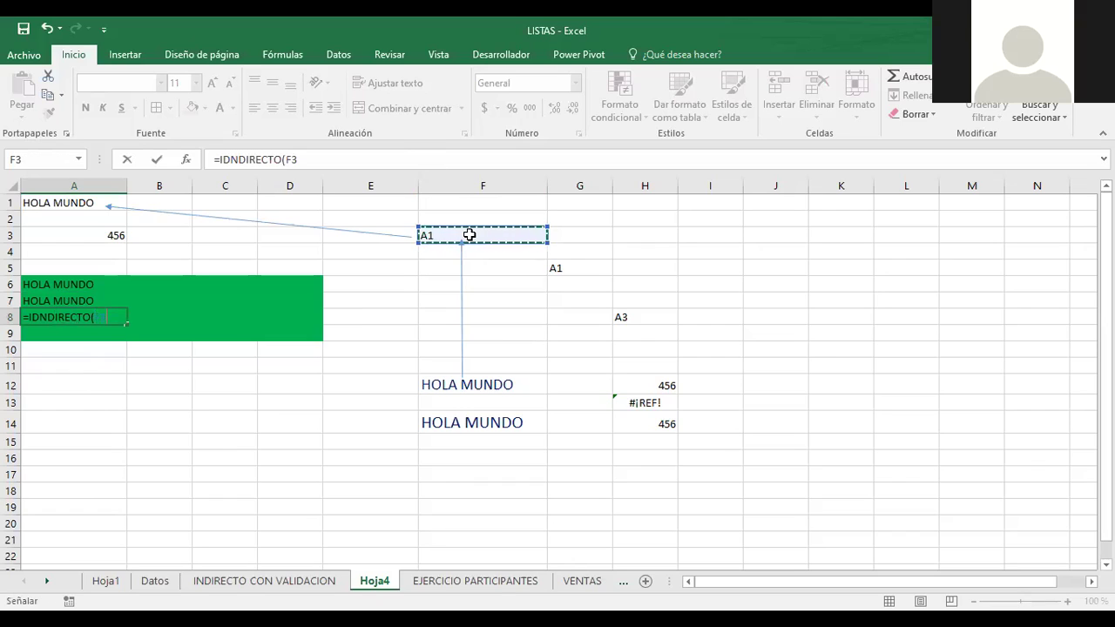
text(;)
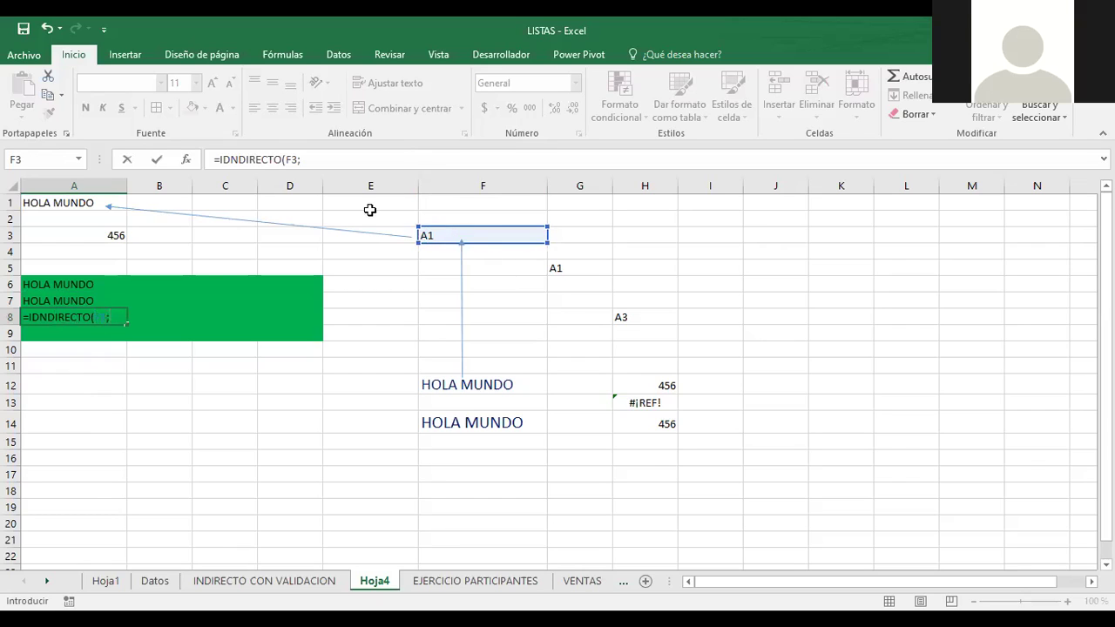
click(114, 319)
click(117, 319)
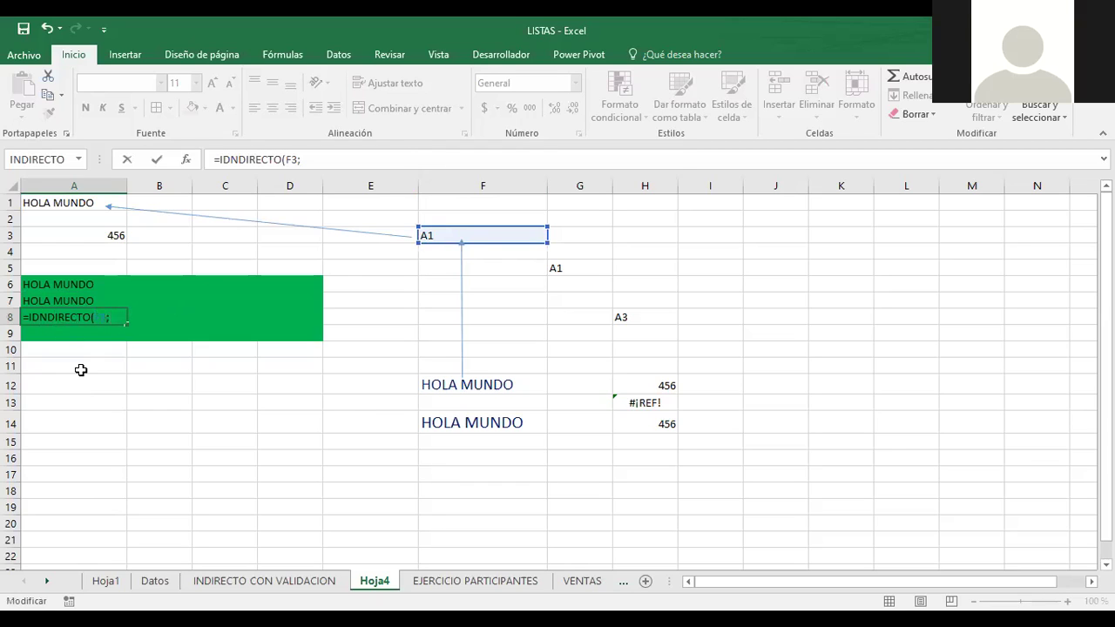
key(BackSpace)
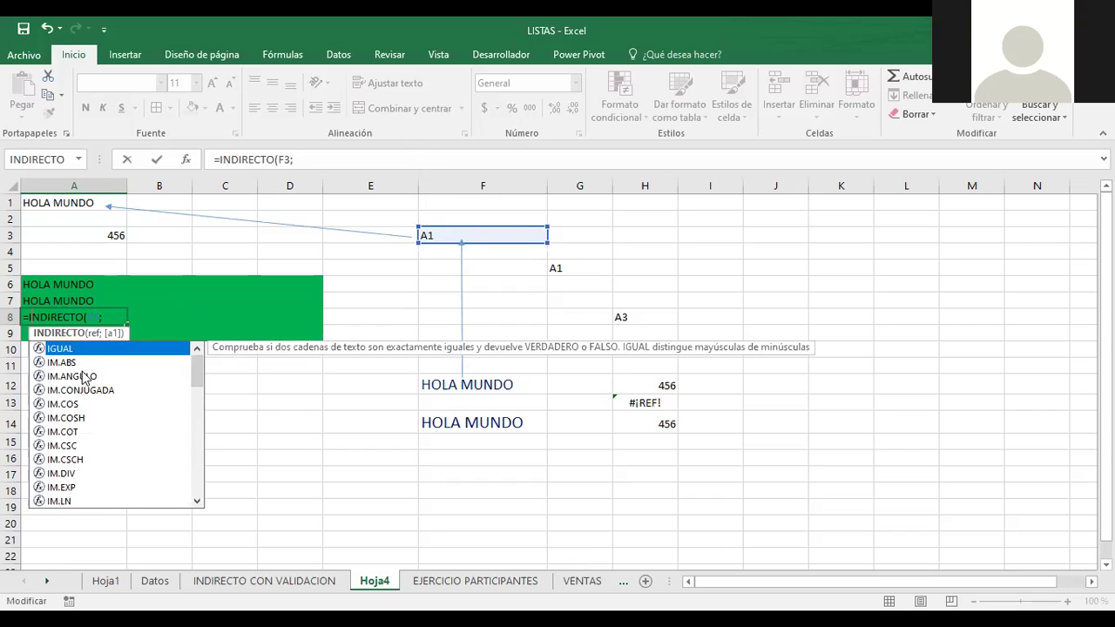
click(111, 319)
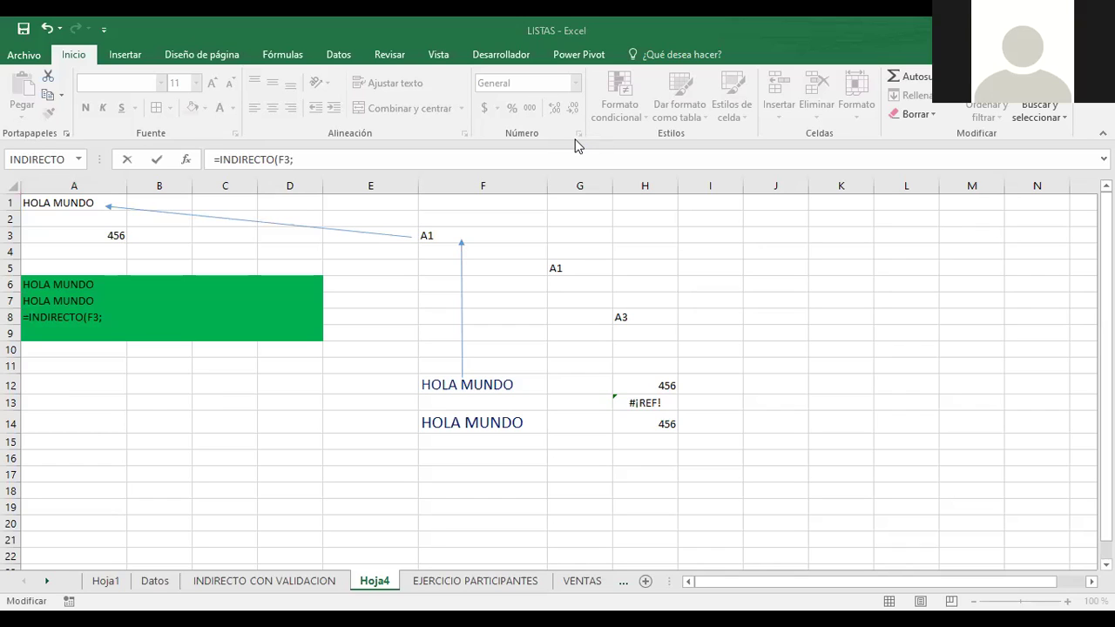
click(139, 332)
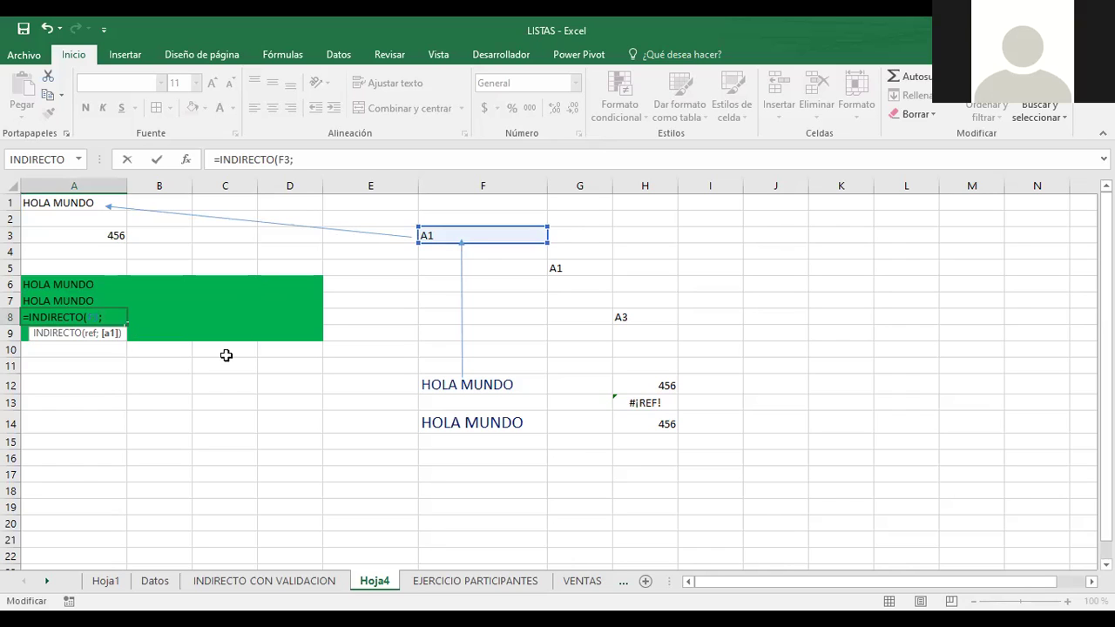
click(486, 237)
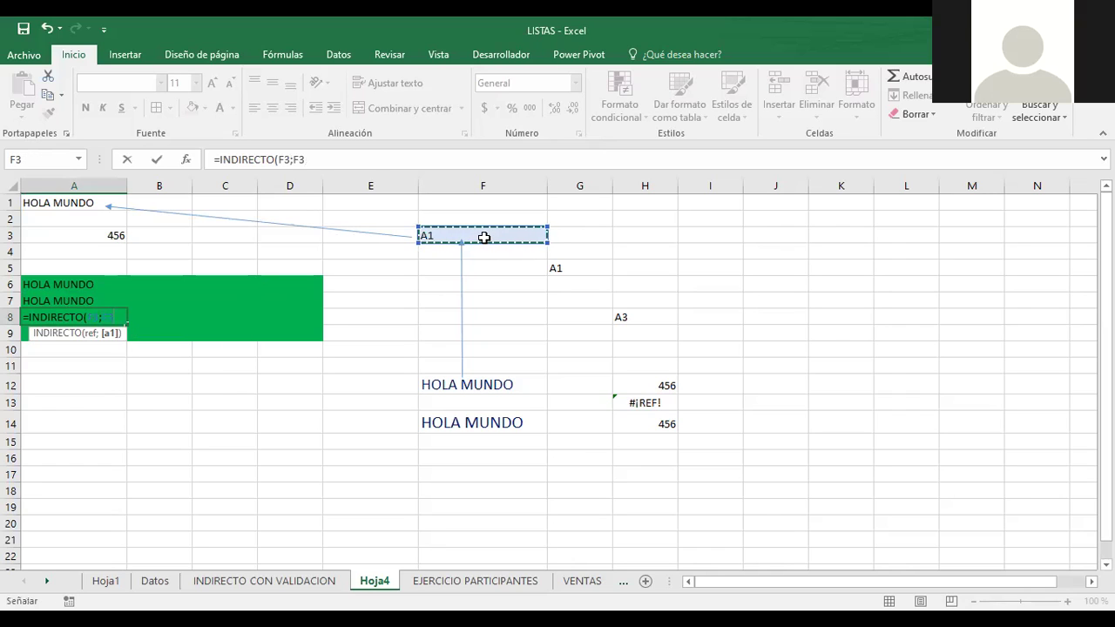
key(Escape)
Replace the reference text in cell F3 with F1C1
key(Up)
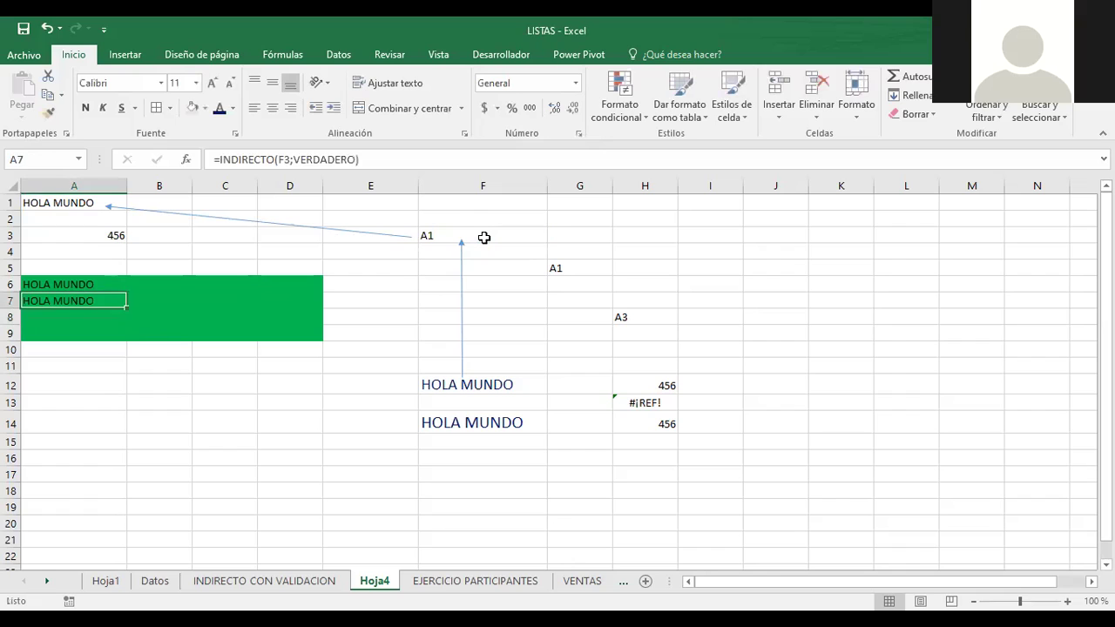
key(Right)
key(Right)
key(Right)
key(Right)
key(Up)
key(Up)
click(484, 237)
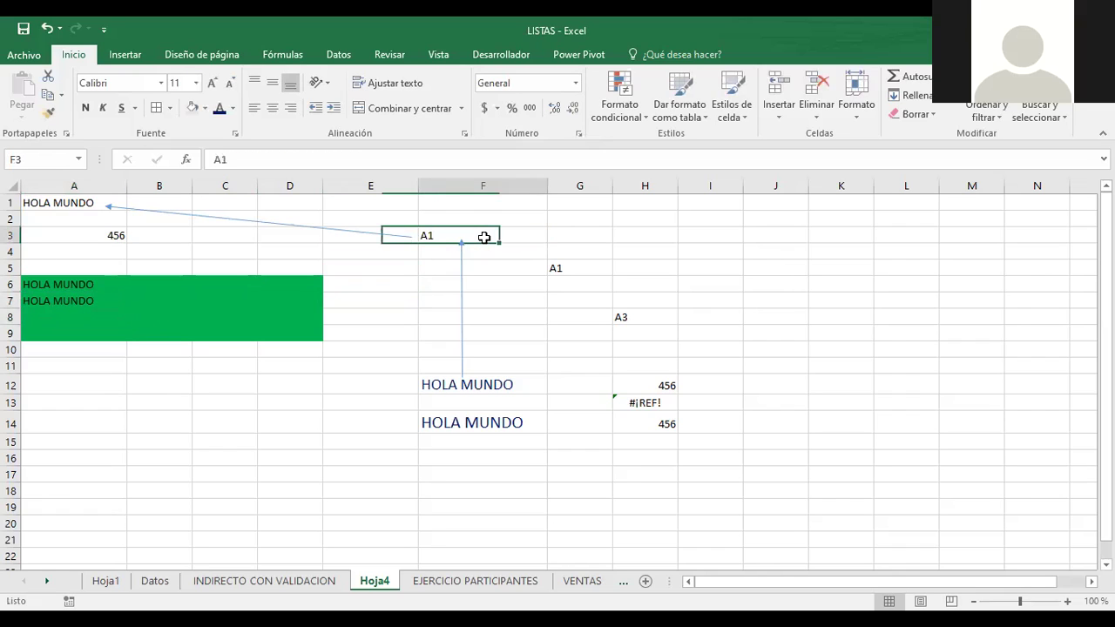
text(F1C1)
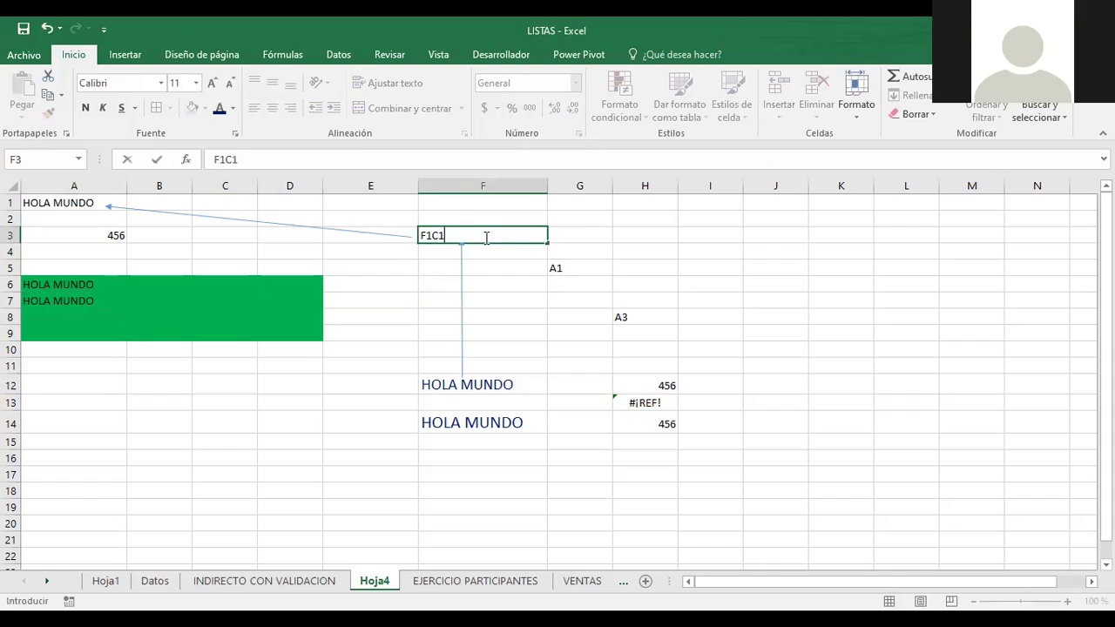
key(Return)
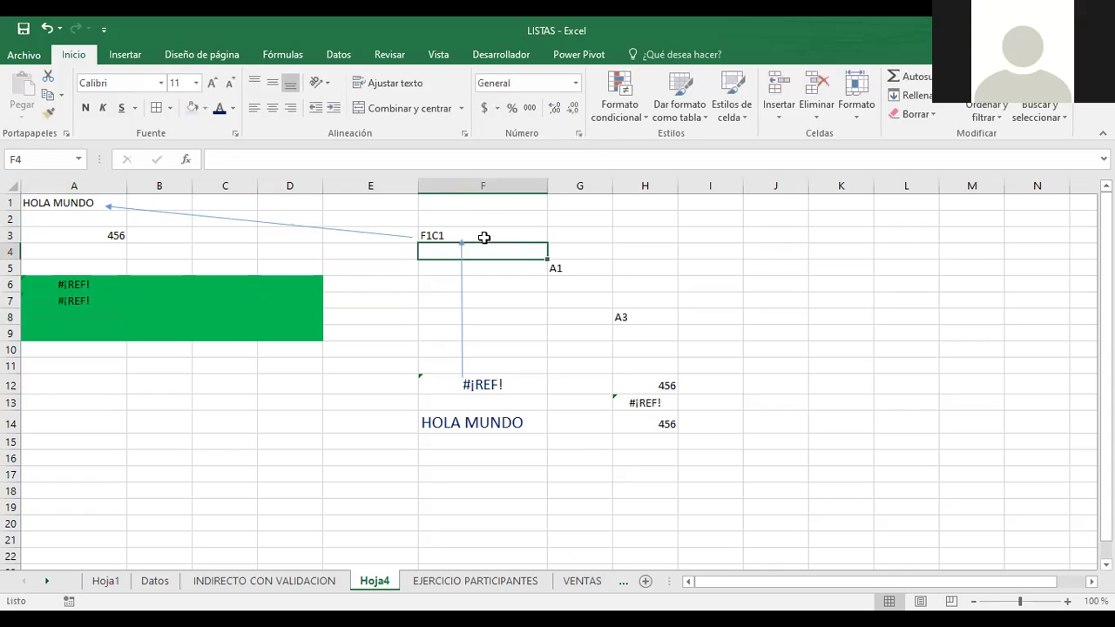
Change the formula in cell A7 to =INDIRECTO(F3;VERDAD) and check it against the reference text in cell F3
click(76, 298)
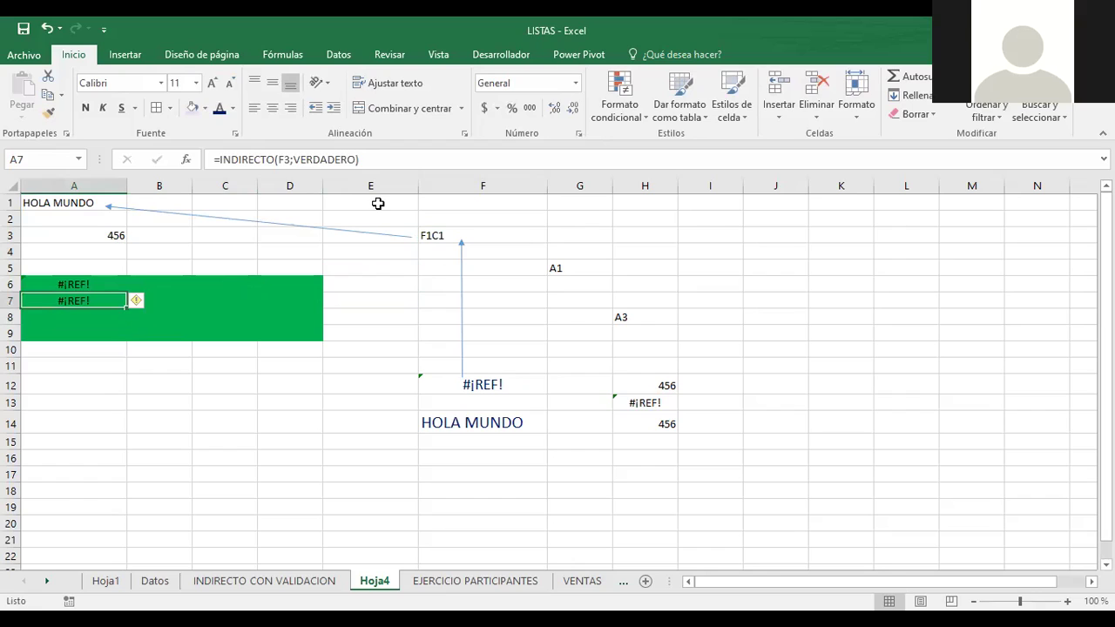
key(F2)
key(Left)
key(BackSpace)
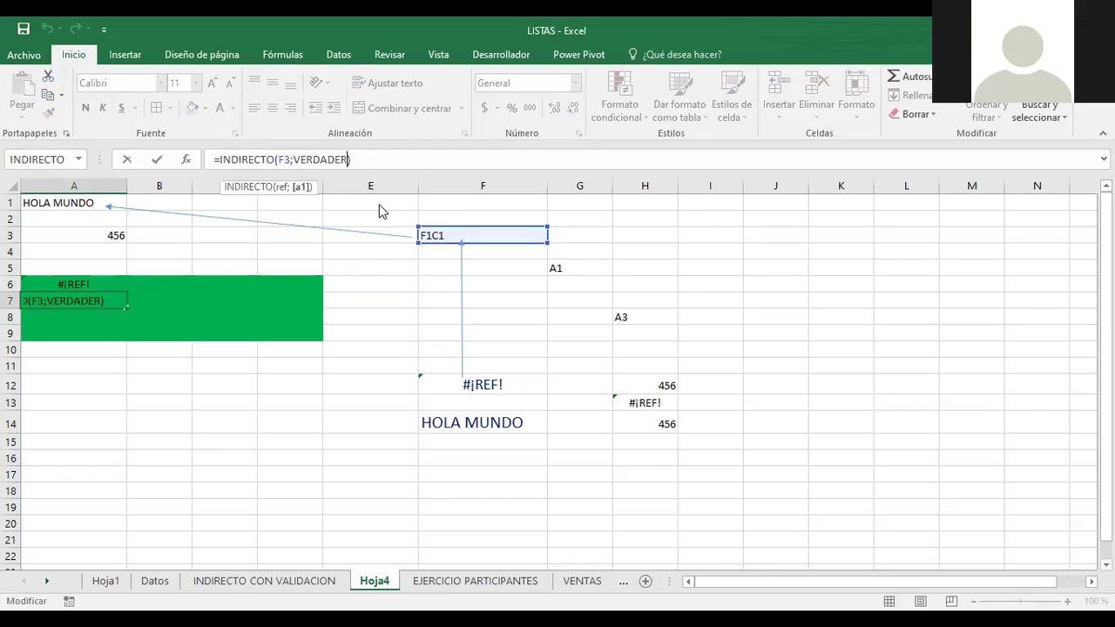
key(BackSpace)
key(BackSpace)
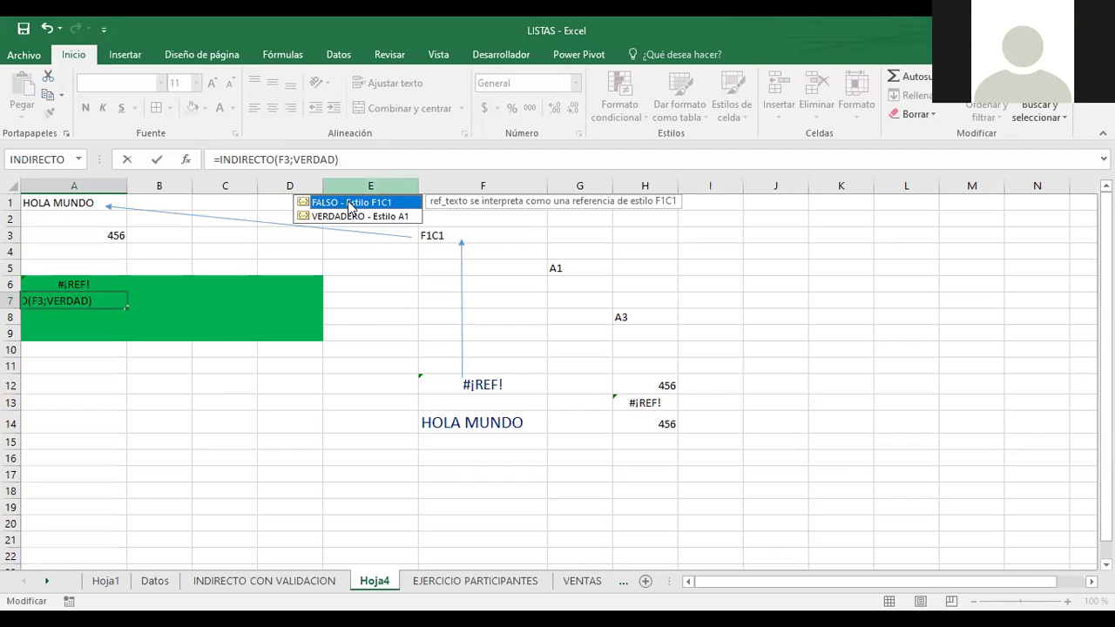
key(Return)
click(88, 298)
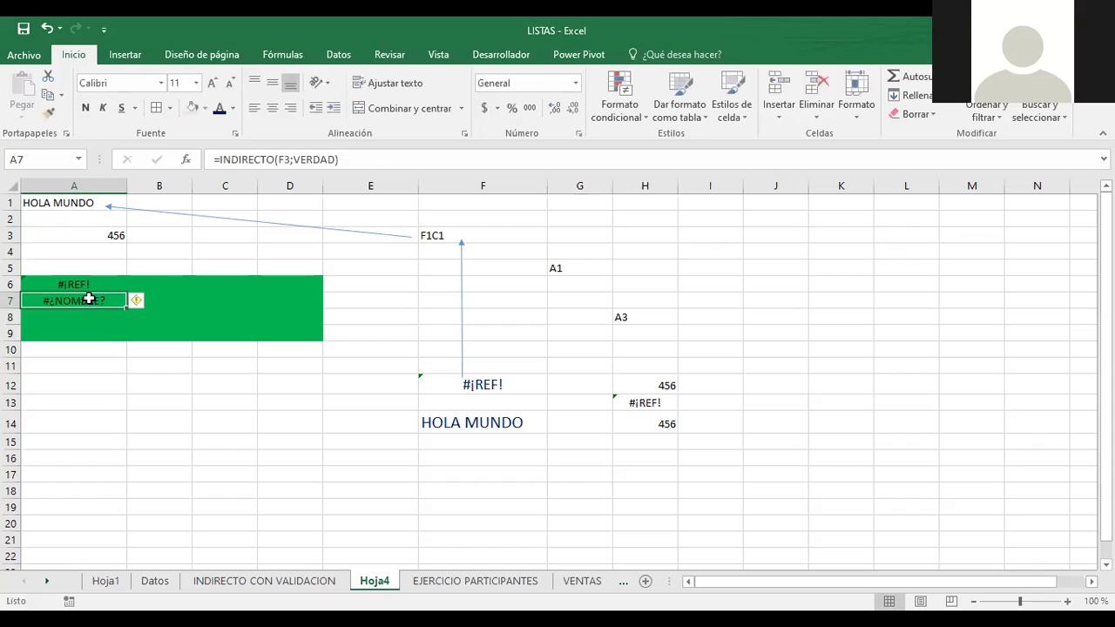
click(431, 235)
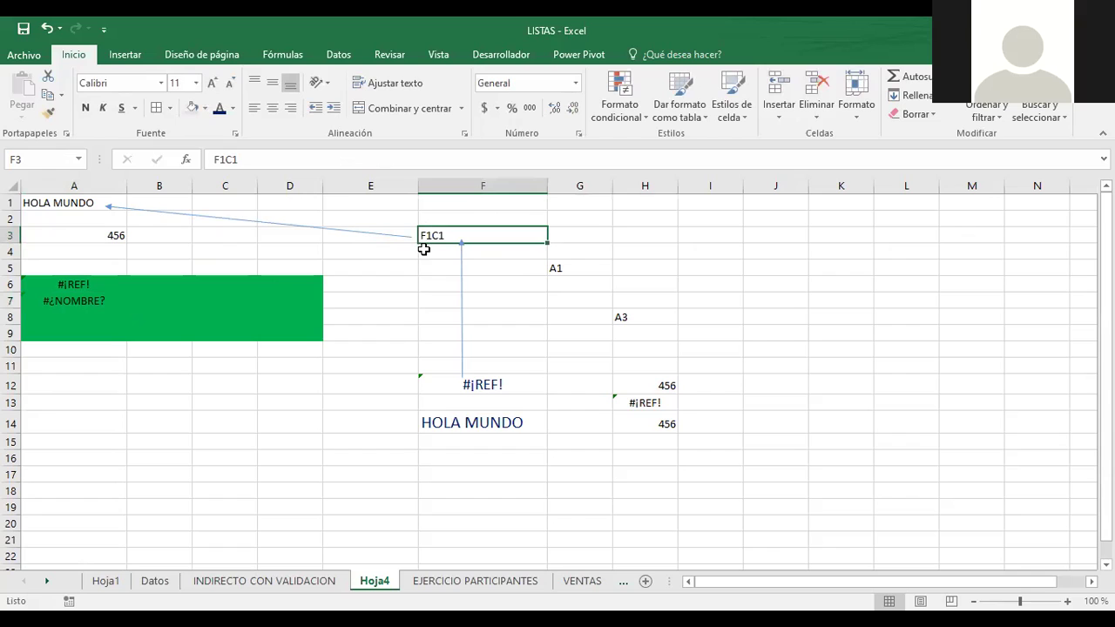
Remove the optional style argument from cell A7's formula, leaving =INDIRECTO(F3)
click(96, 300)
double_click(96, 300)
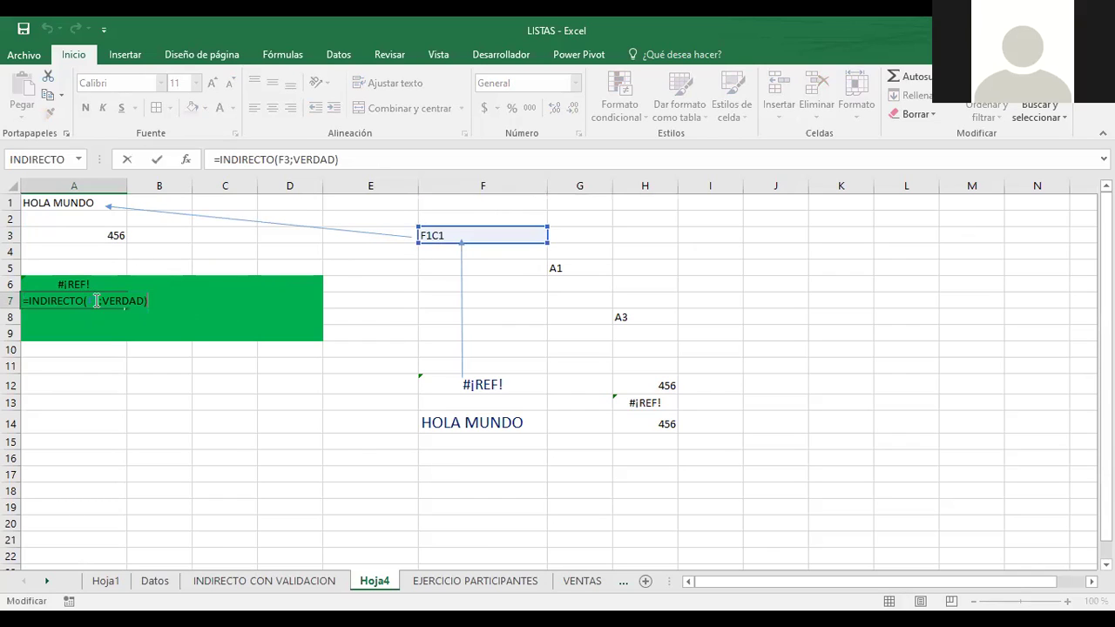
key(BackSpace)
key(BackSpace)
key(BackSpace)
key(BackSpace)
key(BackSpace)
key(BackSpace)
key(BackSpace)
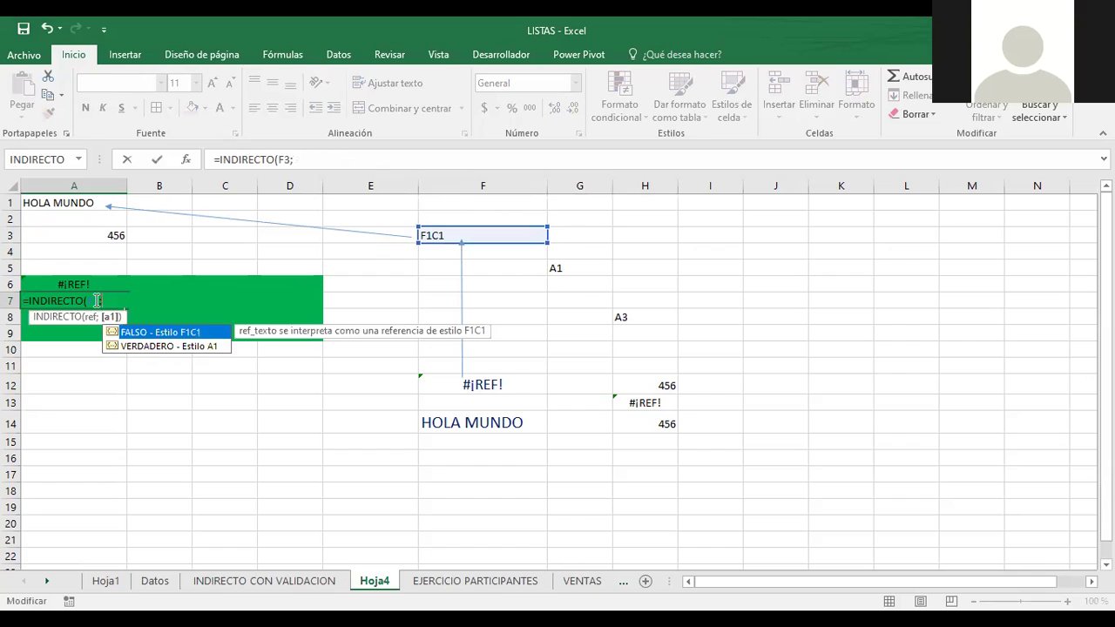
key(BackSpace)
key(BackSpace)
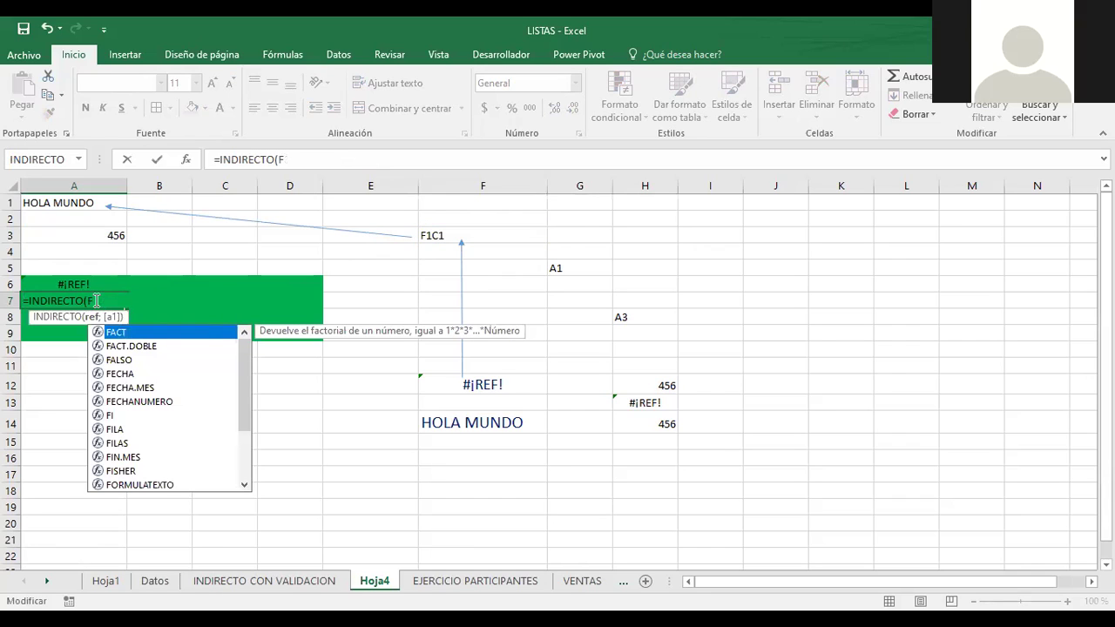
text(3)
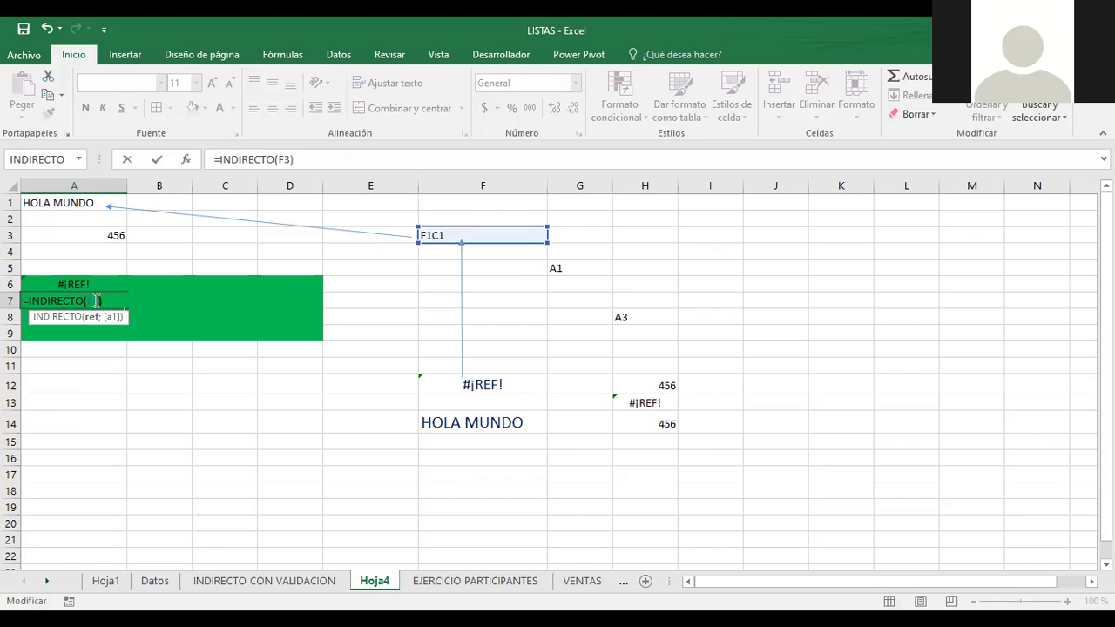
key(Return)
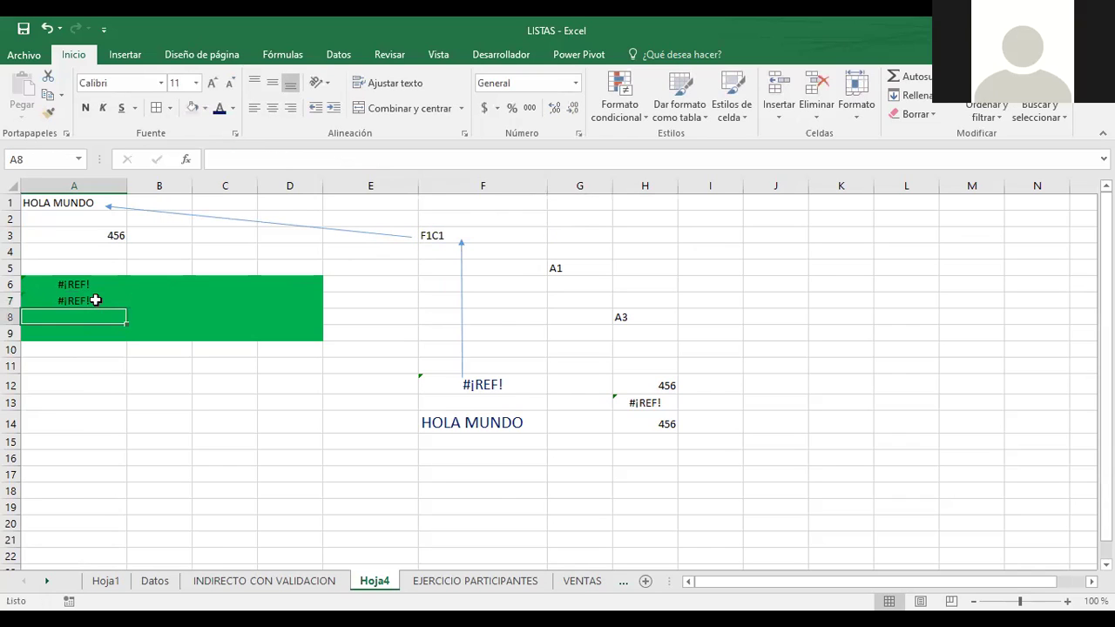
Replace the reference text in cell F3 with A1
click(472, 230)
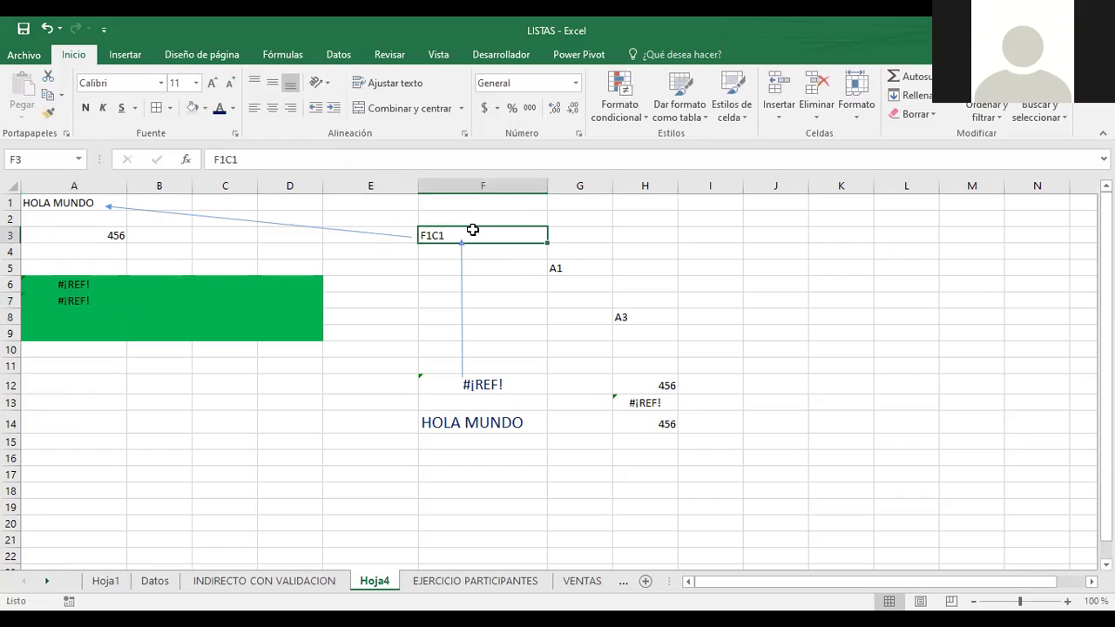
text(A1)
key(Return)
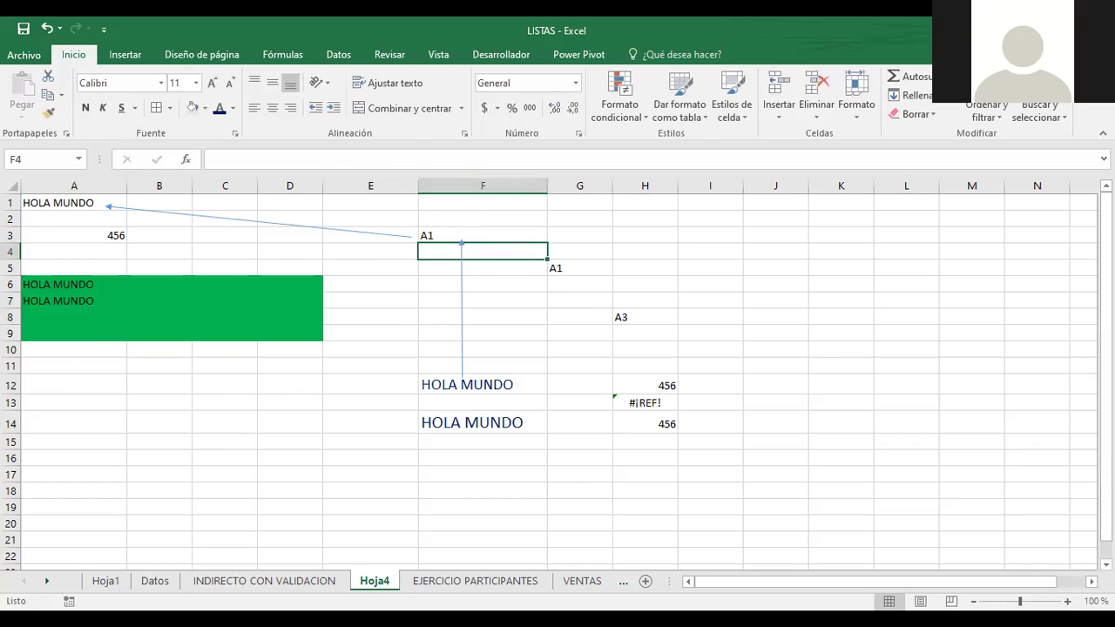
On sheet Hoja1, enter the months ENERO, FEBRERO and MARZO in cells B10 to B12
click(153, 581)
click(108, 584)
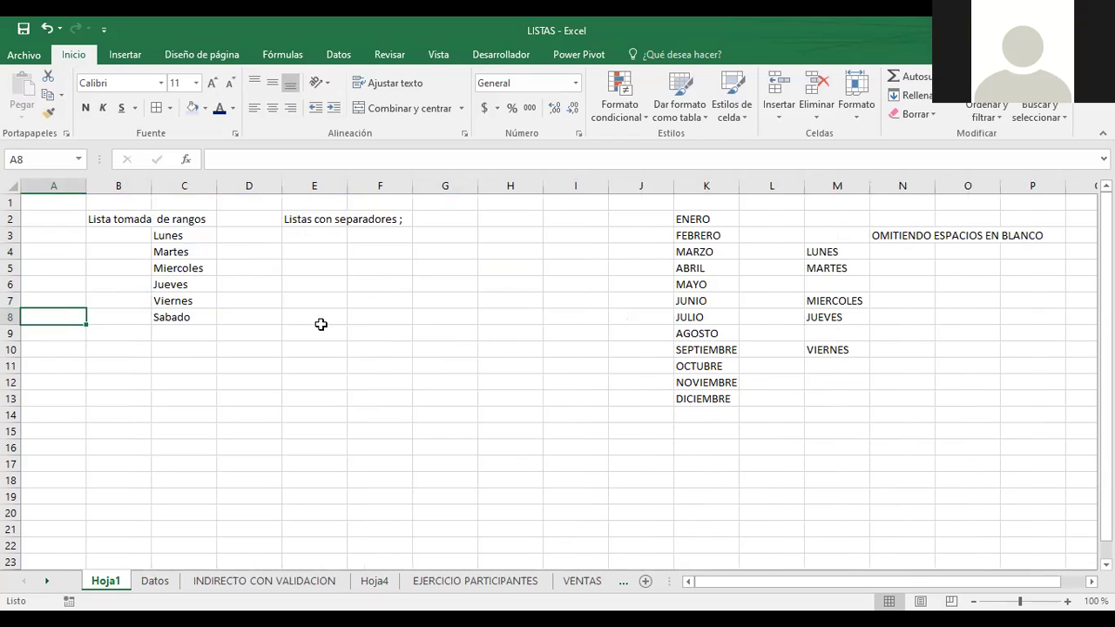
click(94, 336)
click(105, 354)
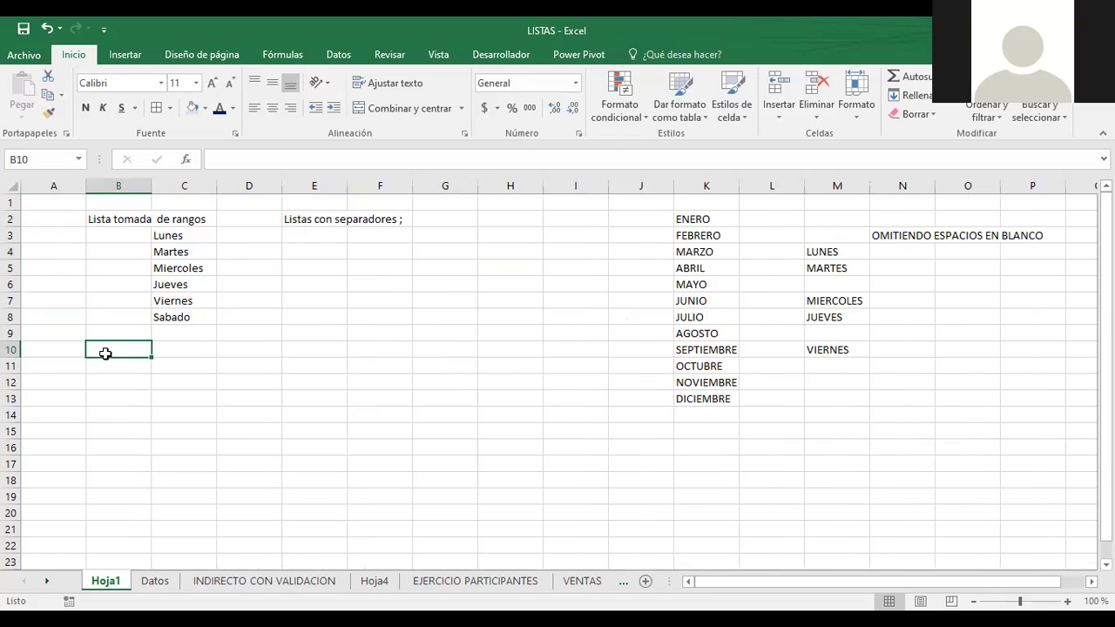
text(ENERO)
key(Return)
text(FE)
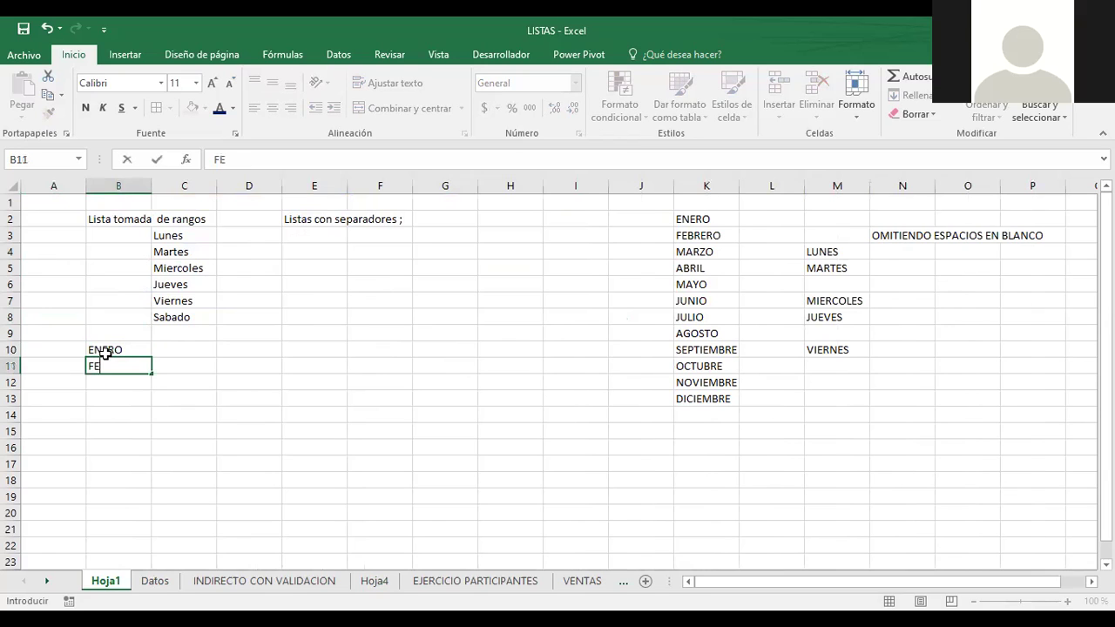
text(BRERO)
key(Return)
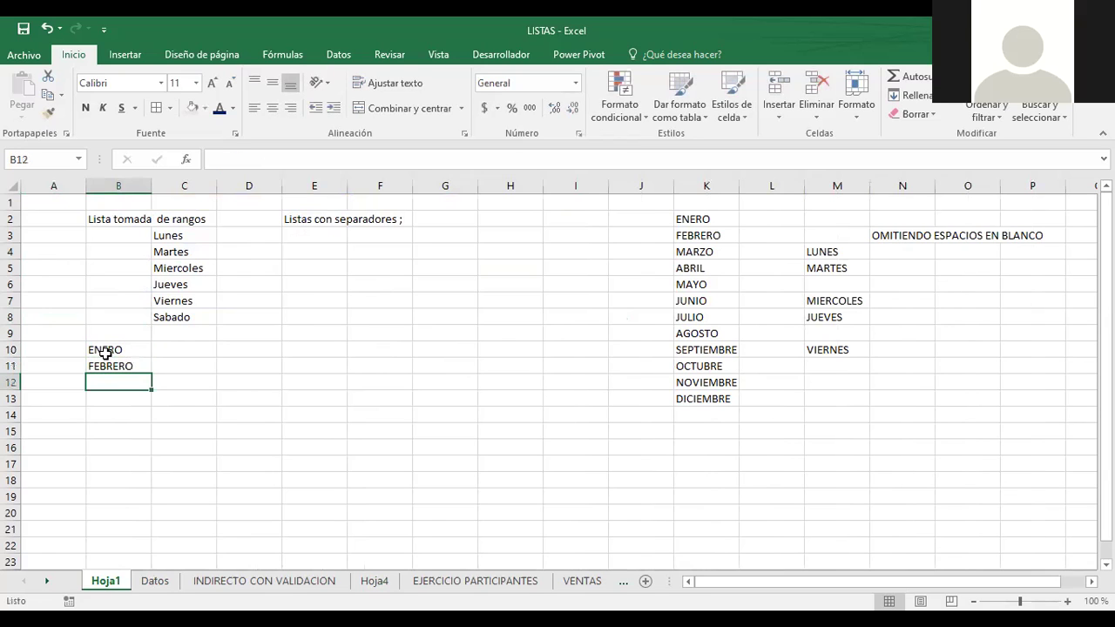
text(MARZO)
key(Return)
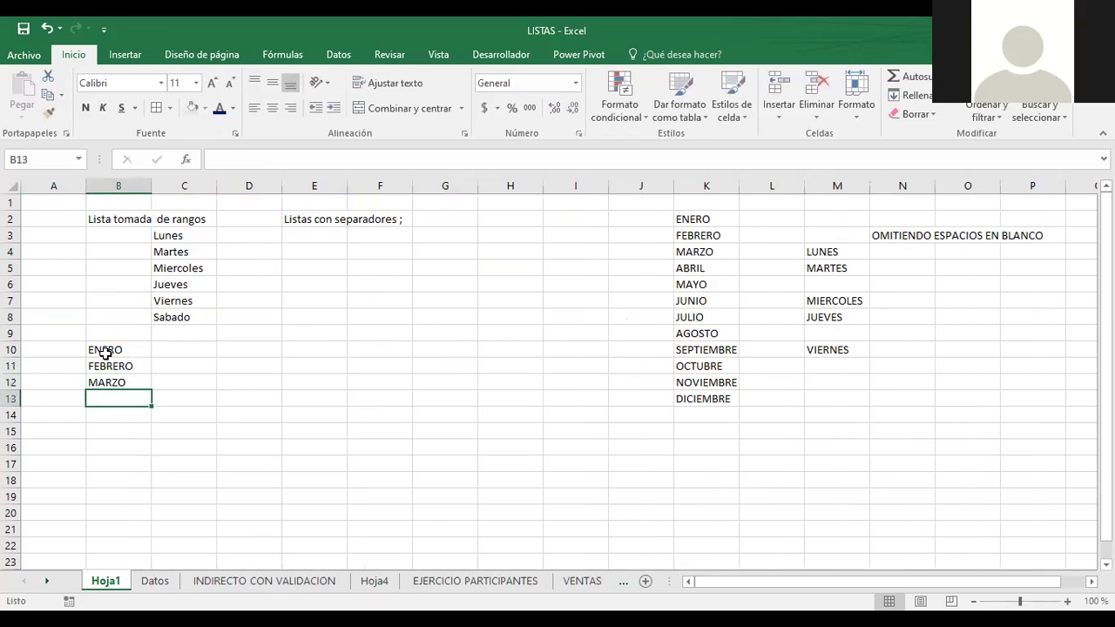
Extend the month list from MARZO in B12 down to B17 as a fill series (Serie de relleno)
click(143, 381)
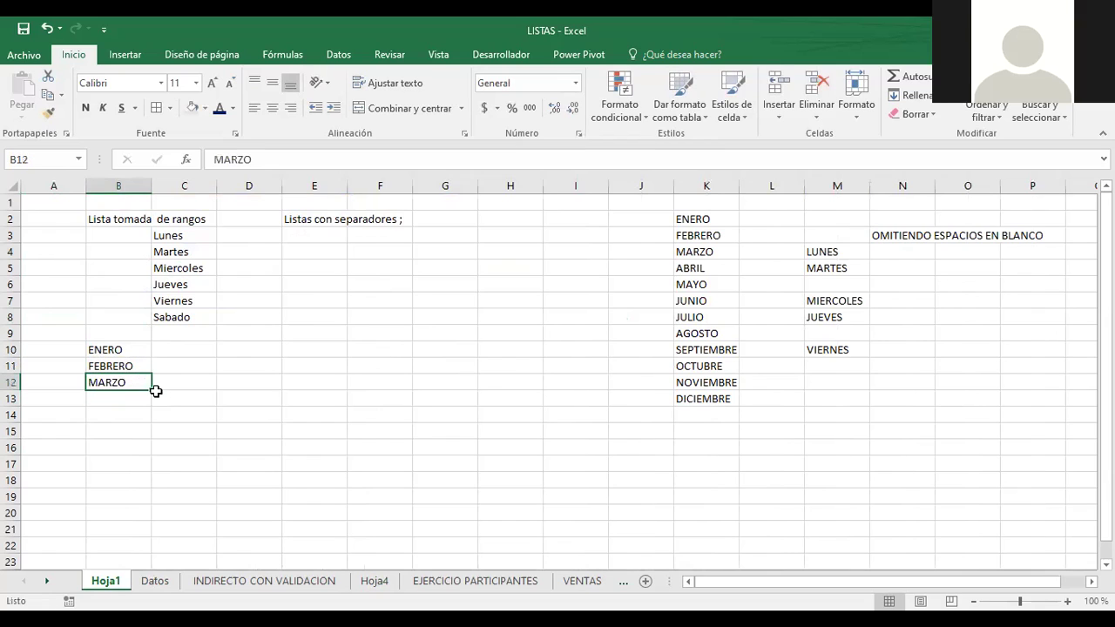
drag(149, 392, 139, 470)
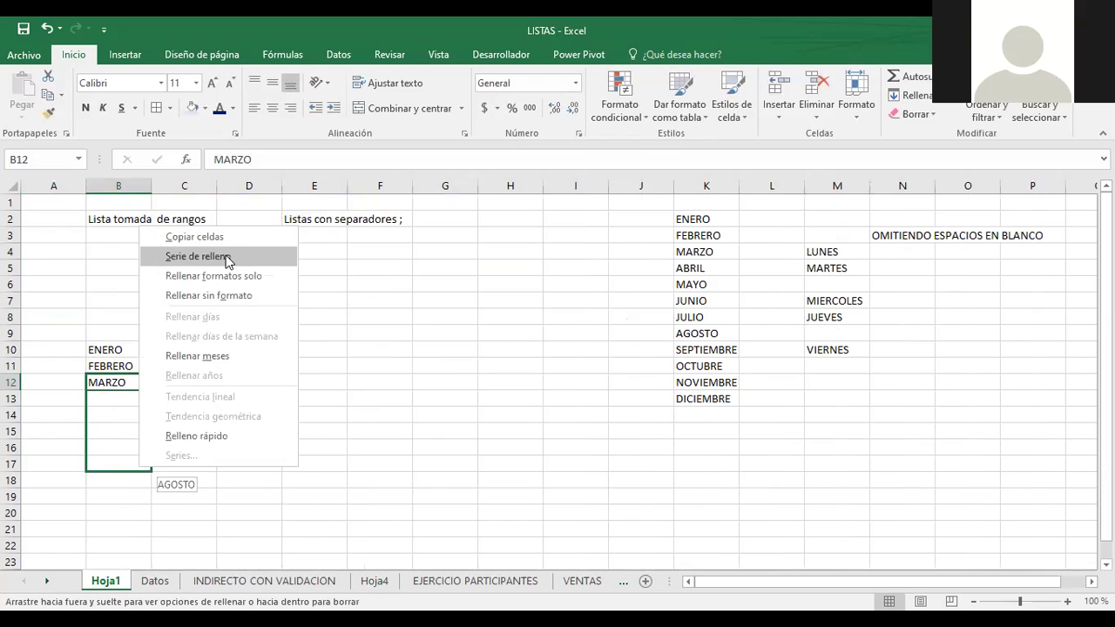
click(225, 256)
click(288, 363)
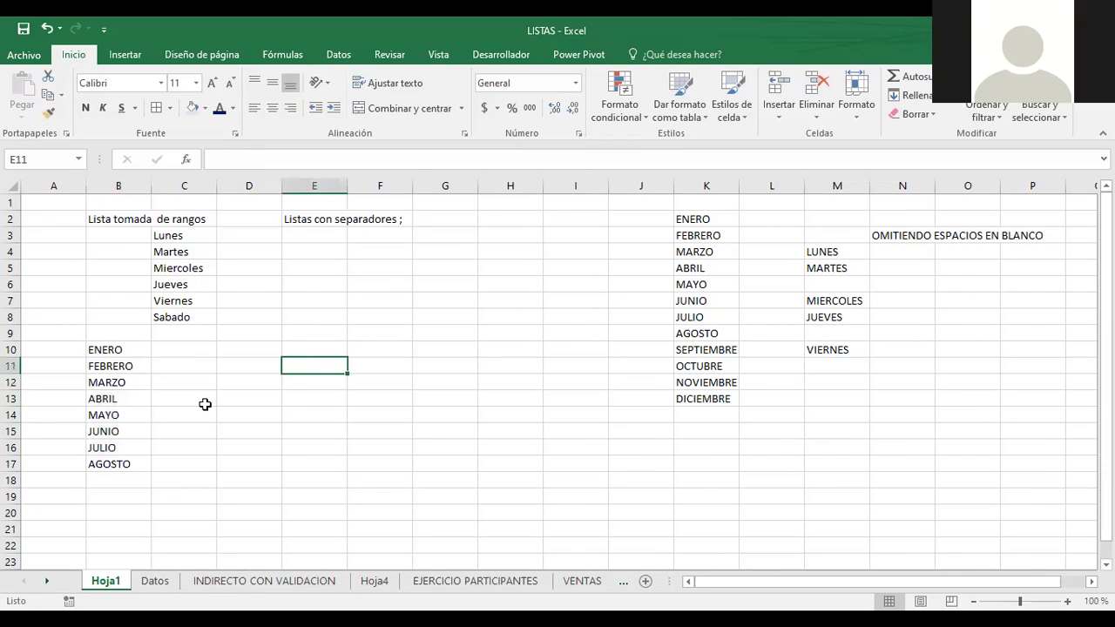
Add a Lista data validation to cell D10 with the months range =$B$10:$B$17 as its source
click(262, 351)
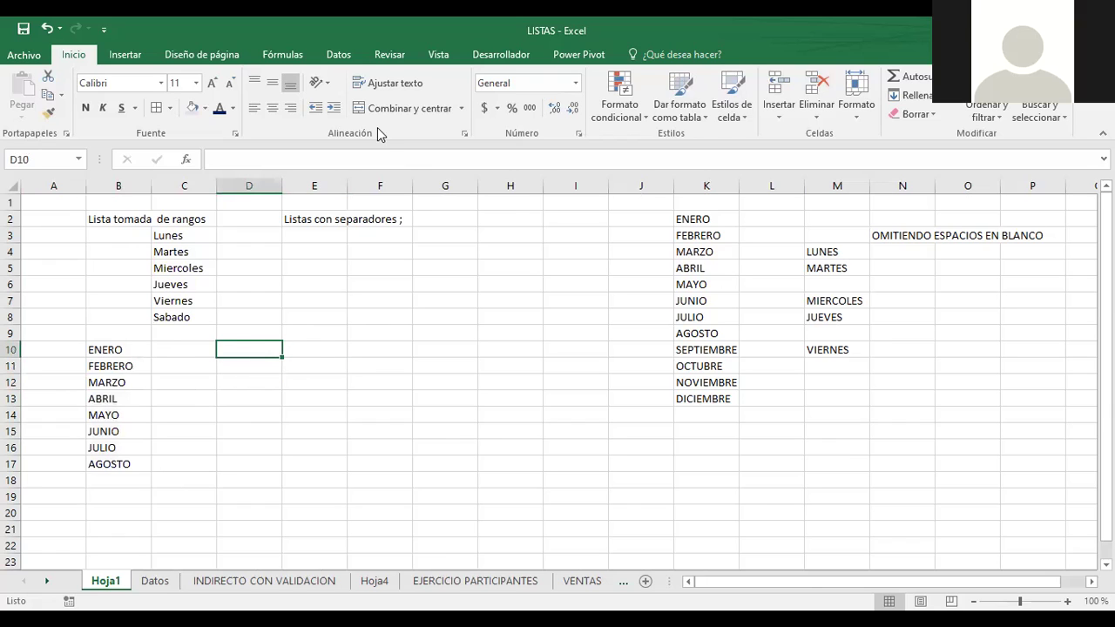
click(338, 55)
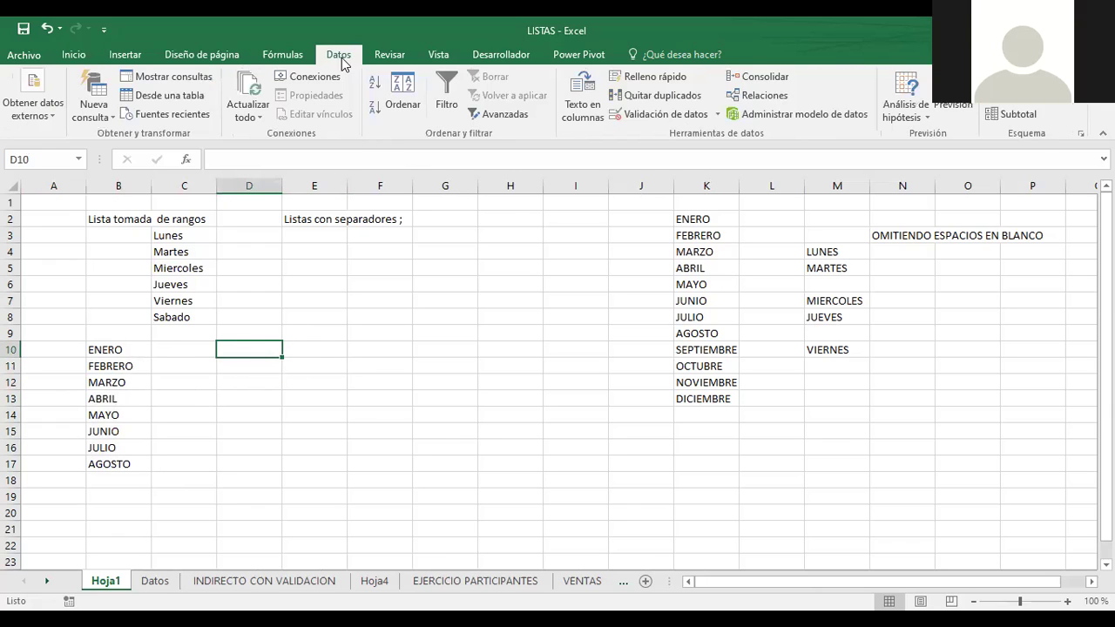
click(697, 114)
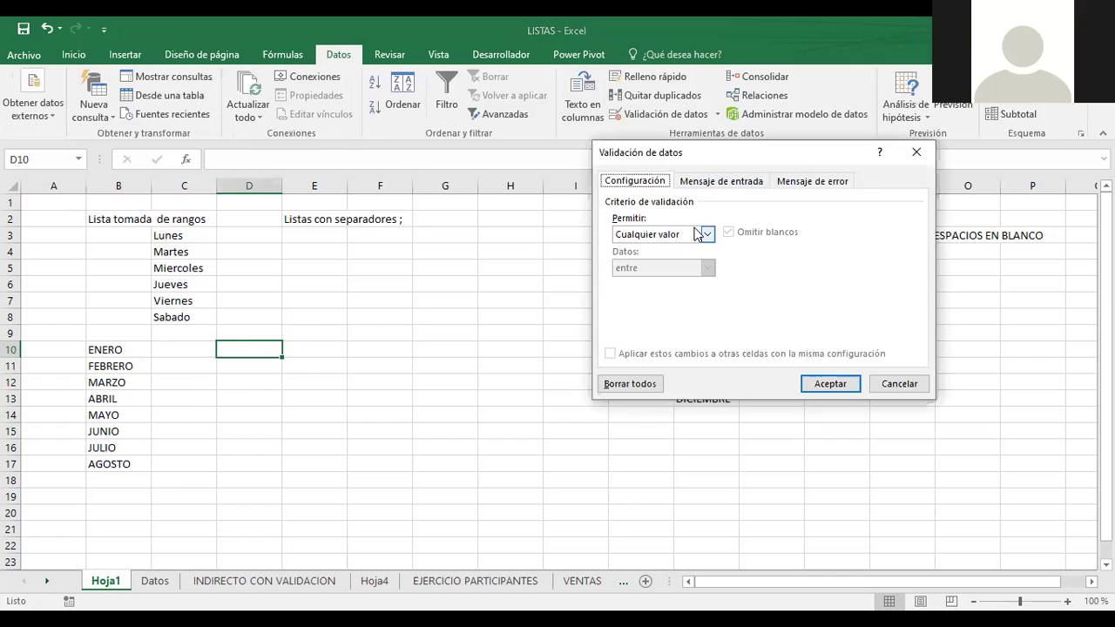
click(706, 233)
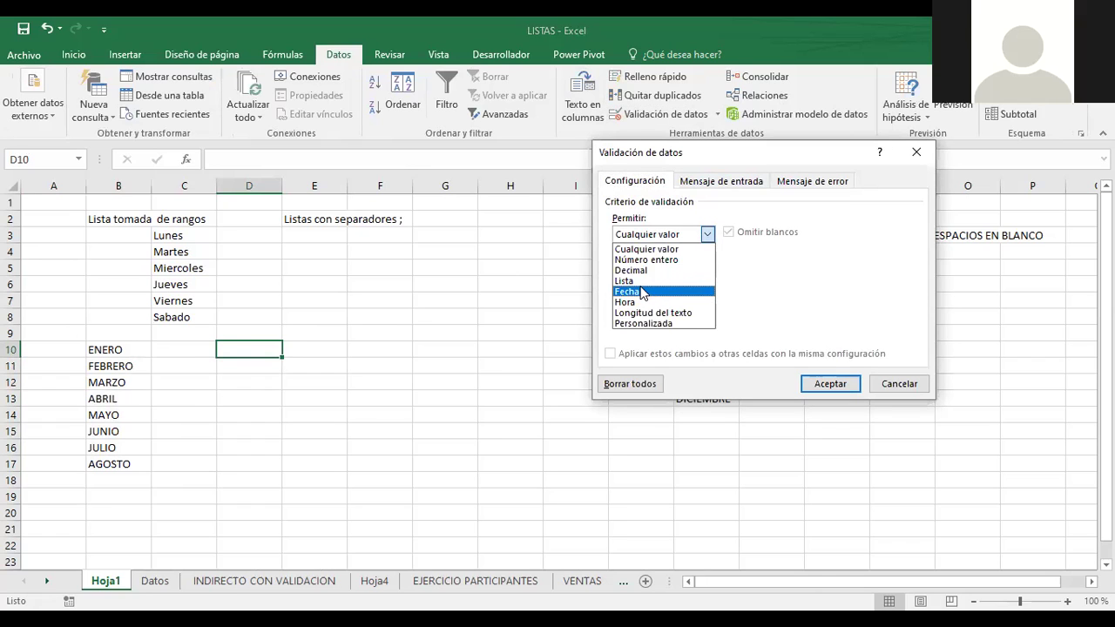
click(645, 281)
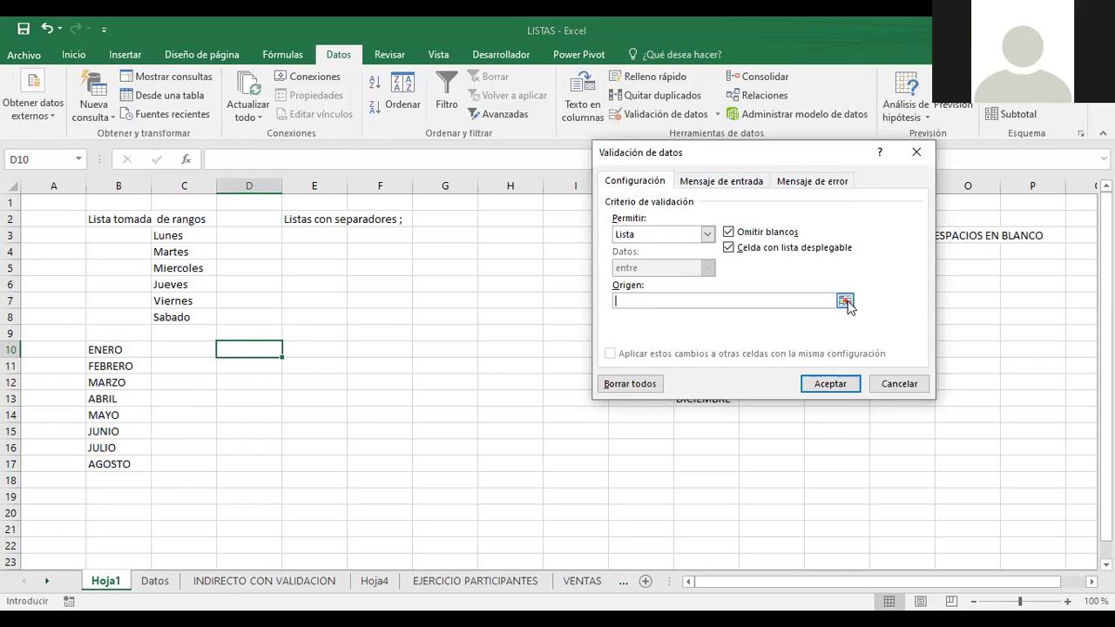
click(845, 301)
click(102, 350)
drag(105, 363, 105, 461)
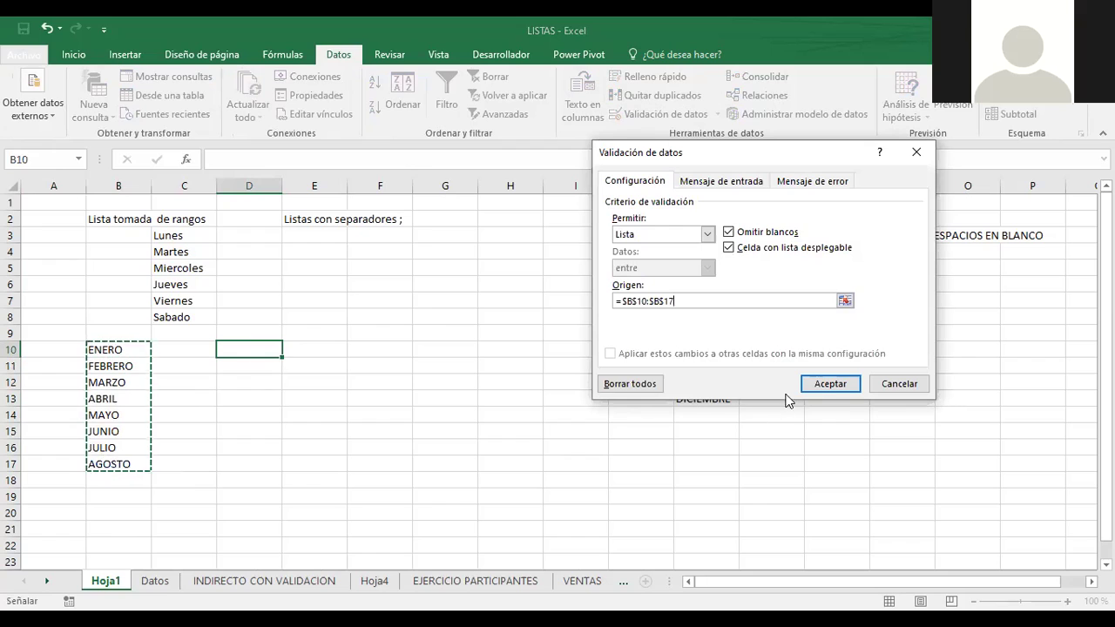
click(822, 384)
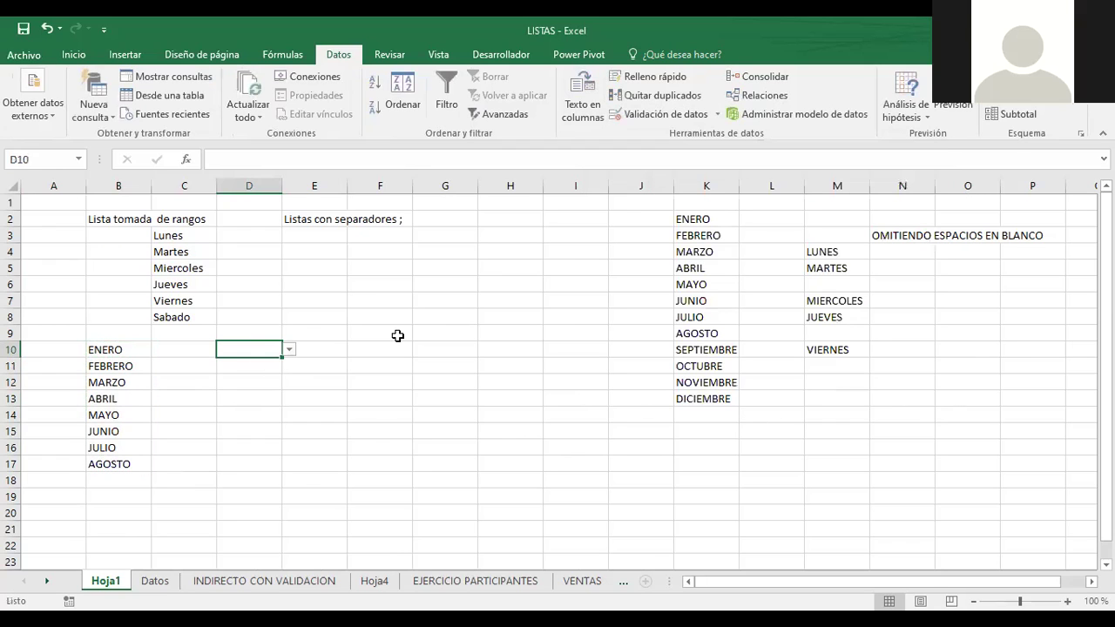
Check the month options offered by cell D10's drop-down list without choosing one
click(397, 336)
click(267, 351)
click(289, 351)
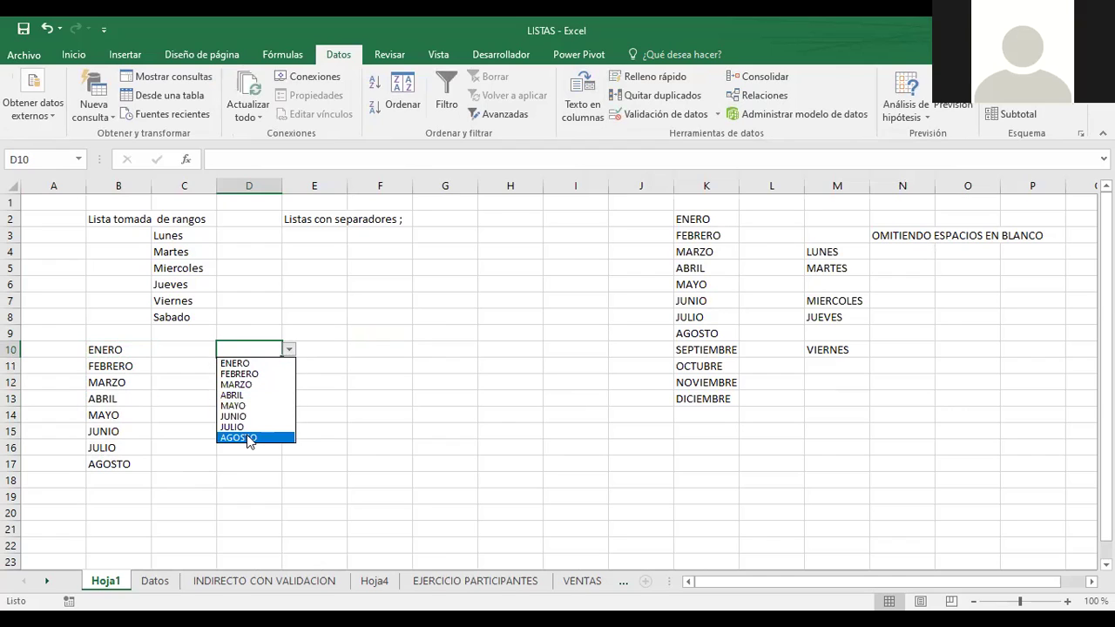
key(Escape)
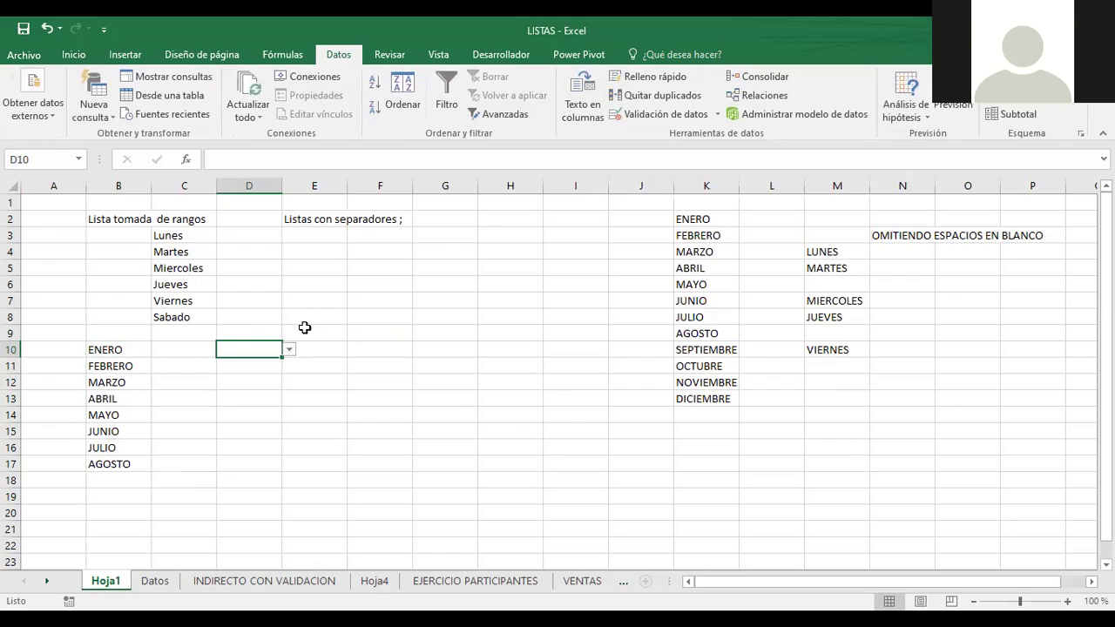
click(817, 252)
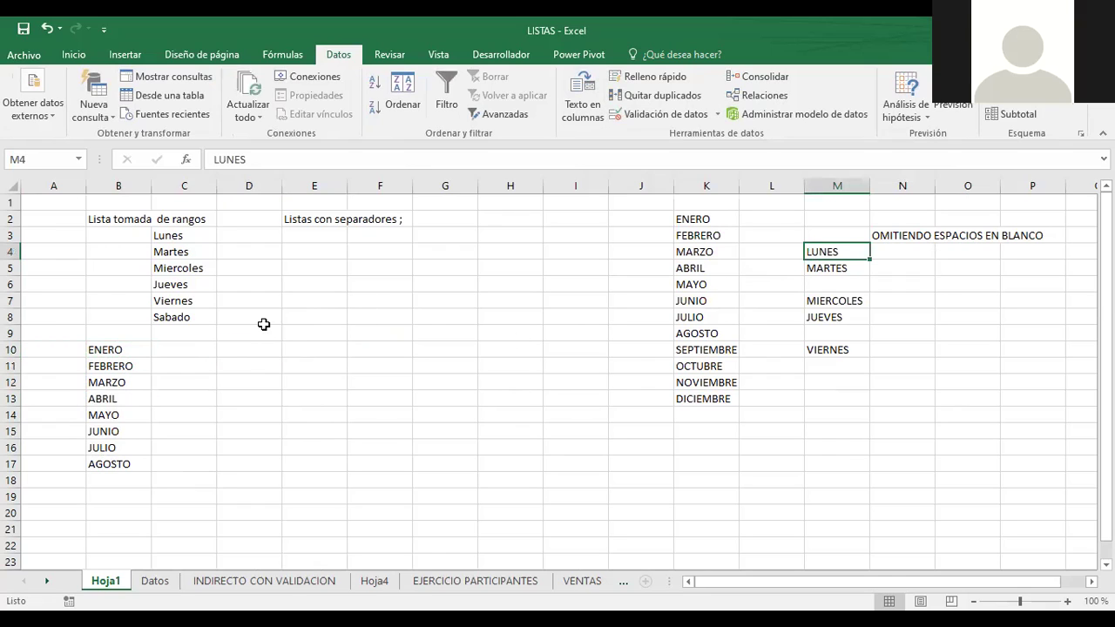
Add a Lista data validation to cell D12 with the directly entered source 2010,2011,2012,2013,2014,2015
click(260, 381)
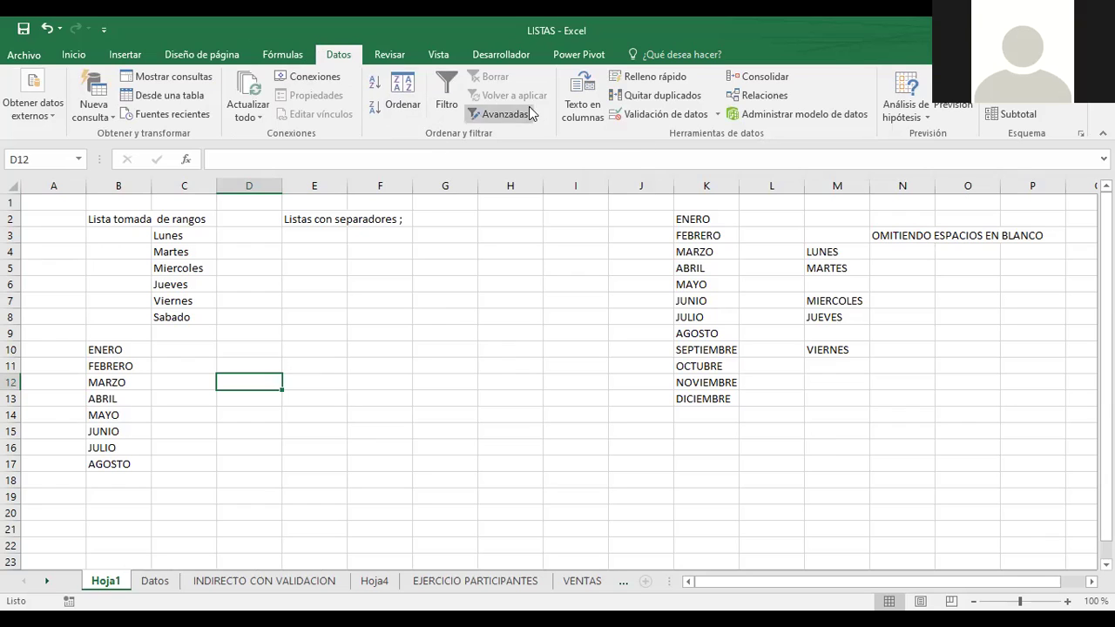
click(631, 116)
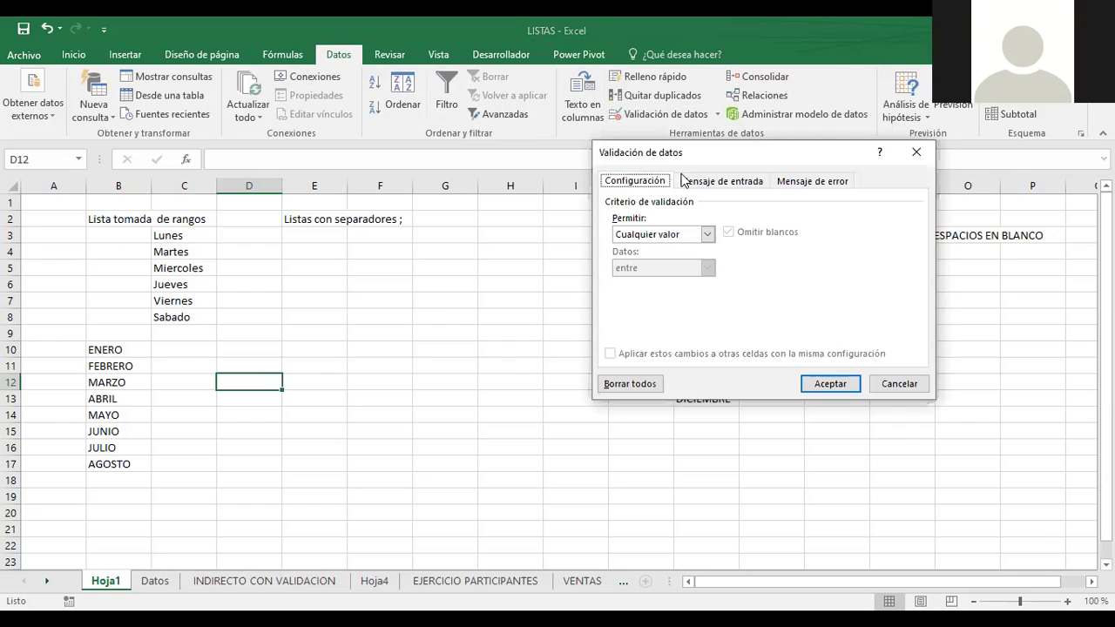
click(708, 235)
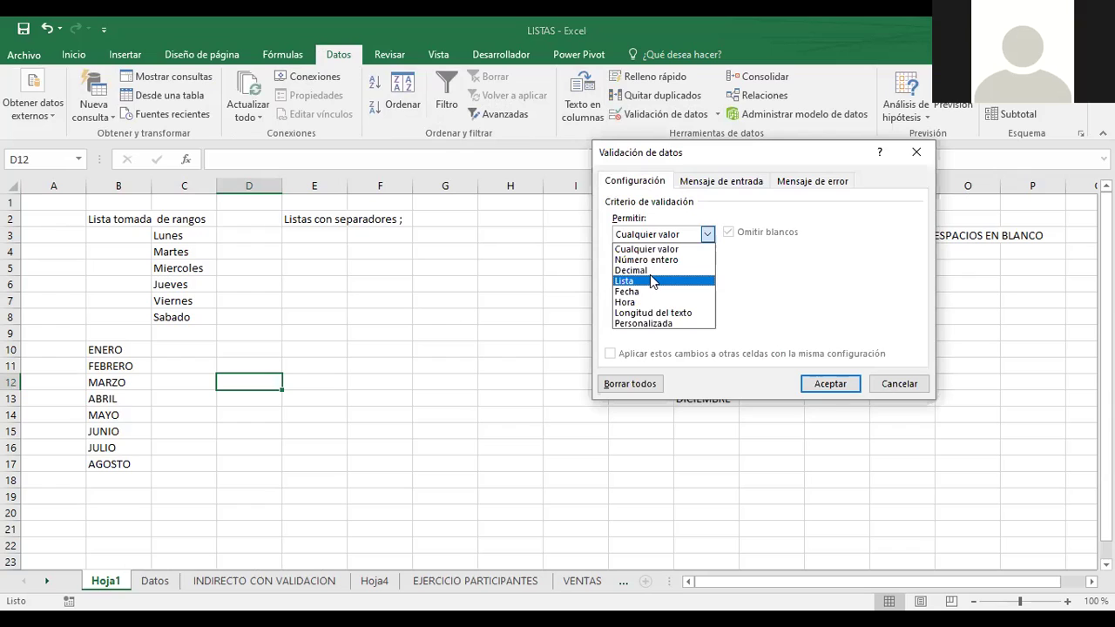
click(649, 279)
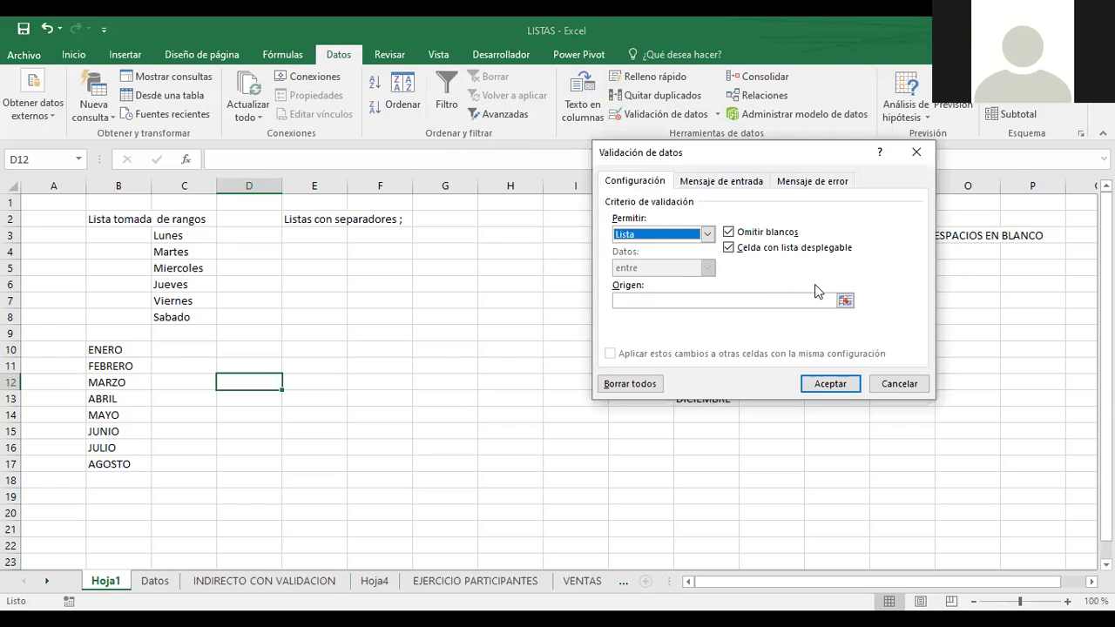
click(649, 300)
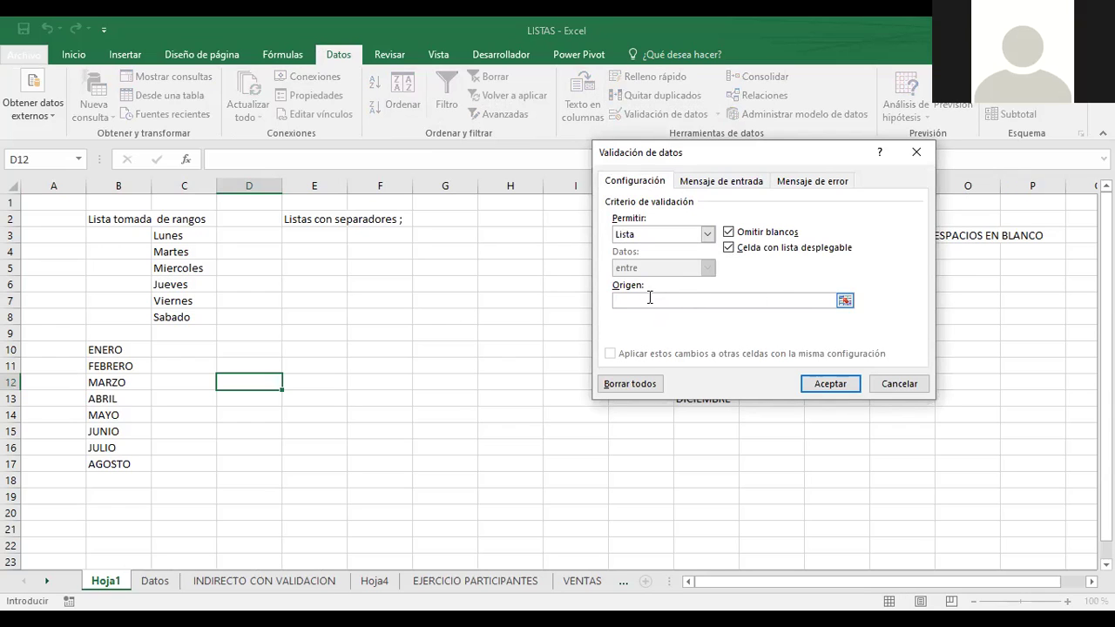
text(2010,2011,2012,2013,2014)
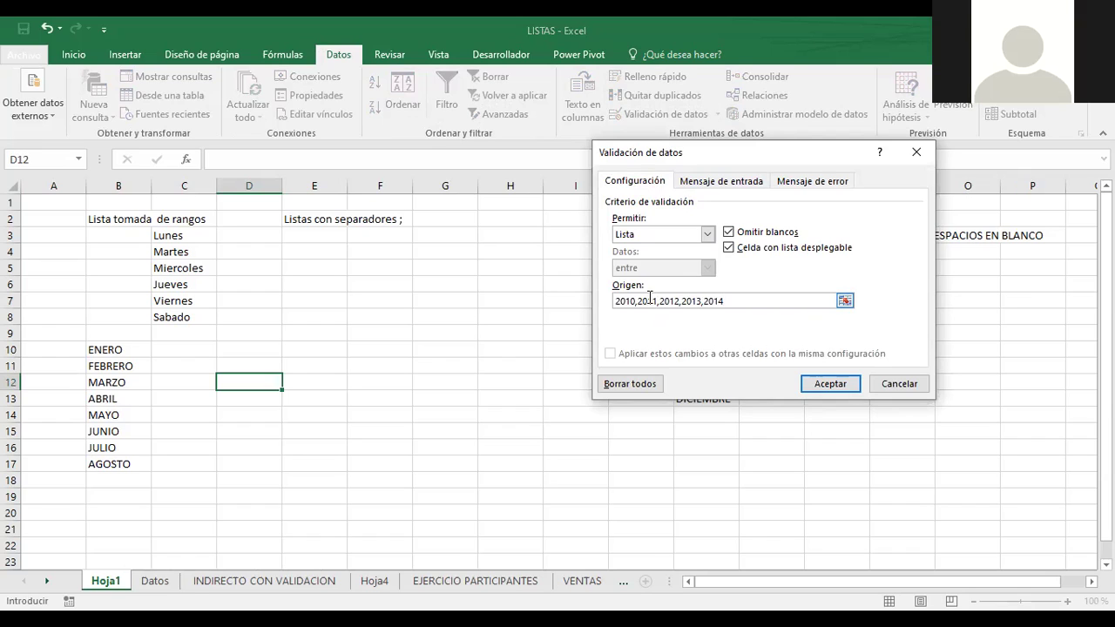
text(,2015)
click(834, 389)
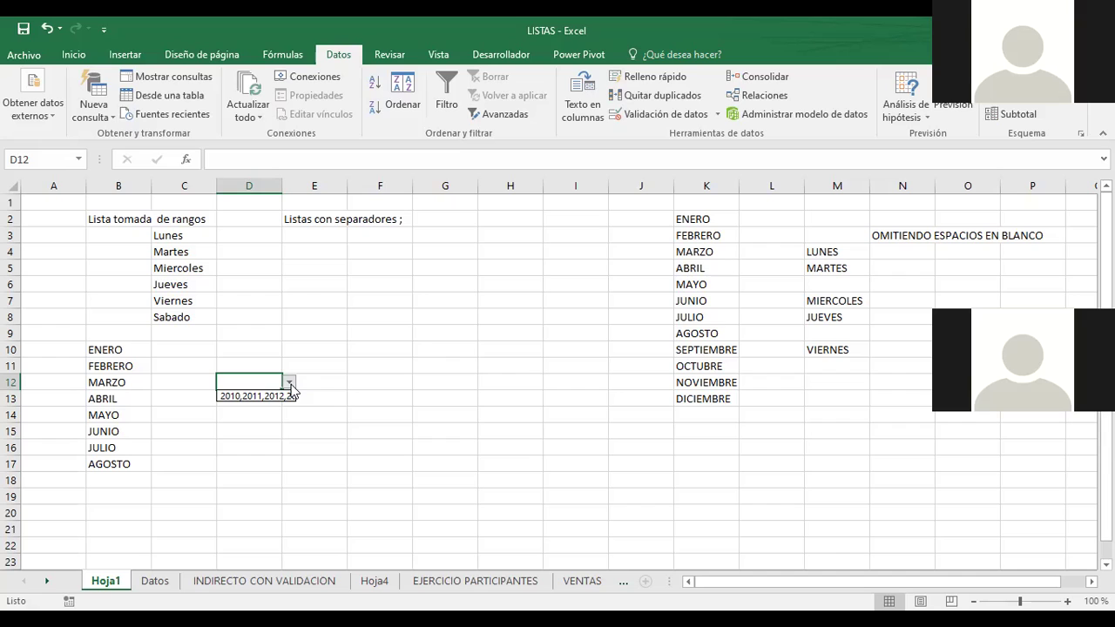
Enter the years 2010 in cell F10 and 2011 in cell F11, leaving F12 empty
click(370, 350)
text(2)
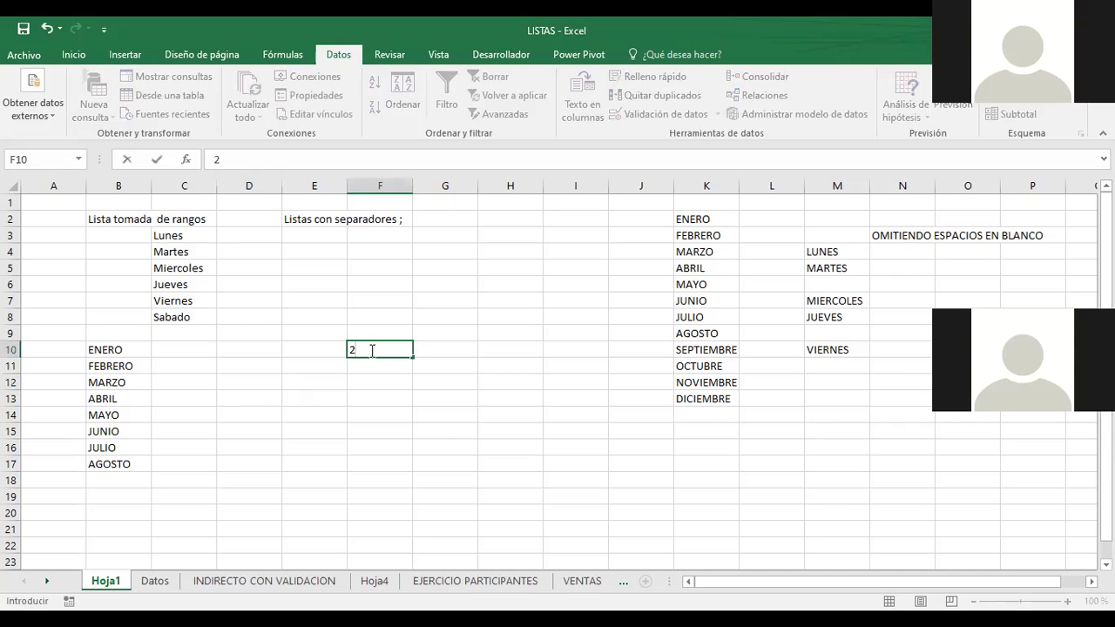
text(010)
key(Return)
text(2011)
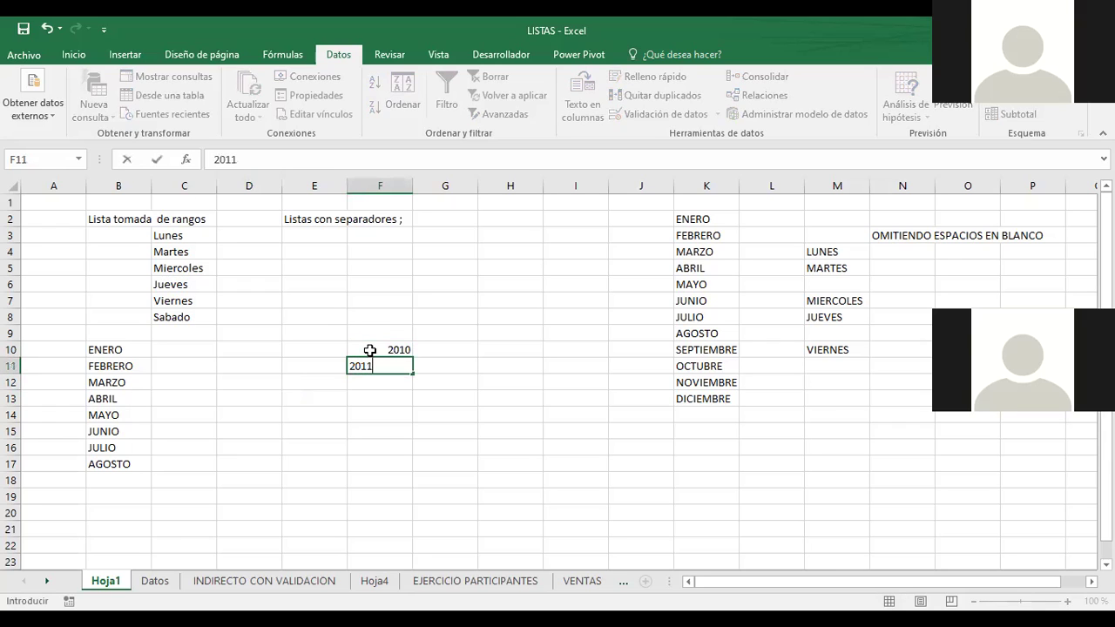
key(Return)
text(20)
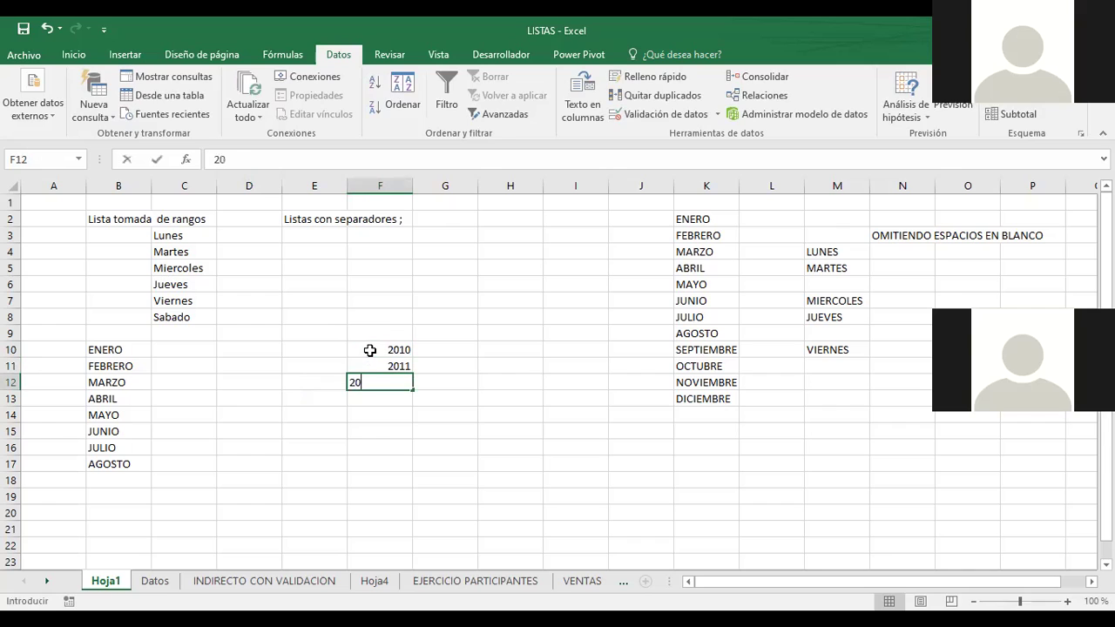
key(BackSpace)
key(BackSpace)
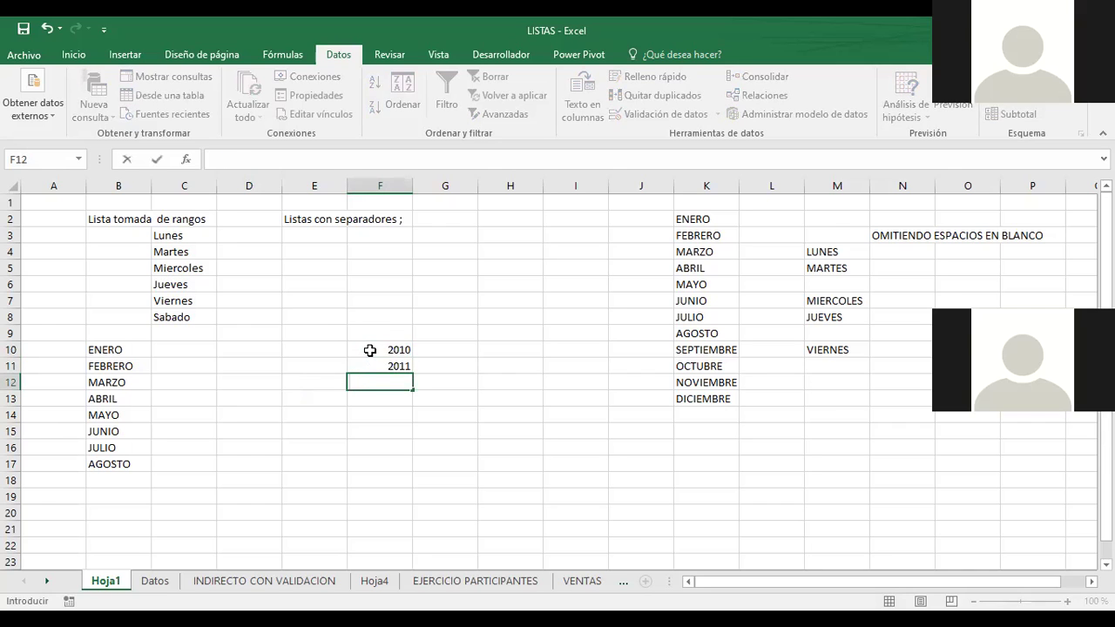
key(Escape)
Fill F10:F18 from the year in F10 as a linear column series with an increment of 1
click(370, 350)
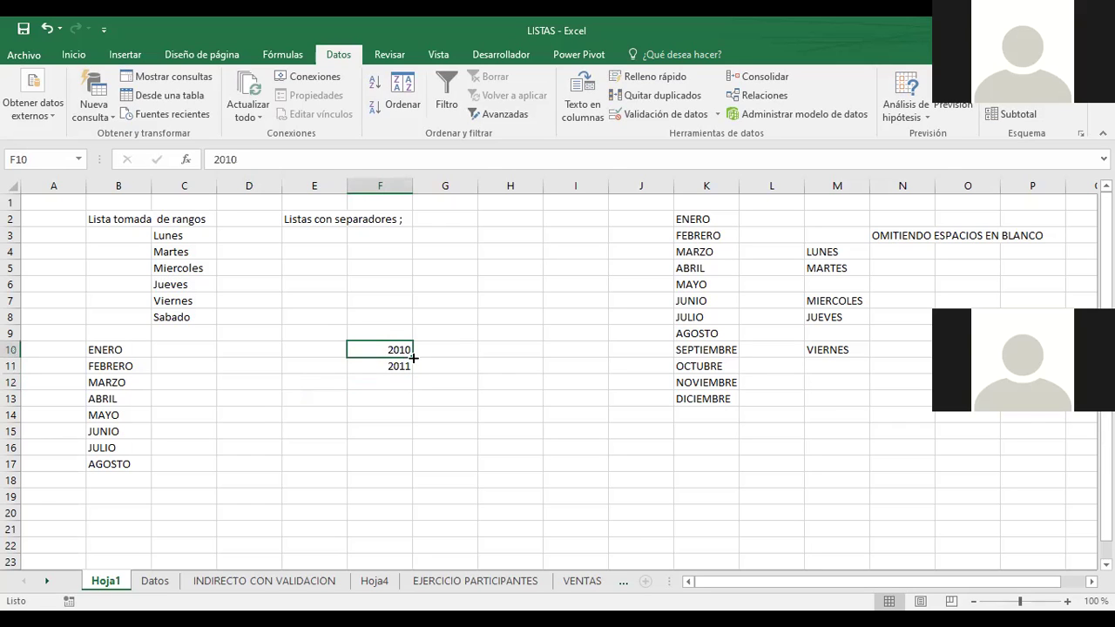
drag(414, 358, 413, 382)
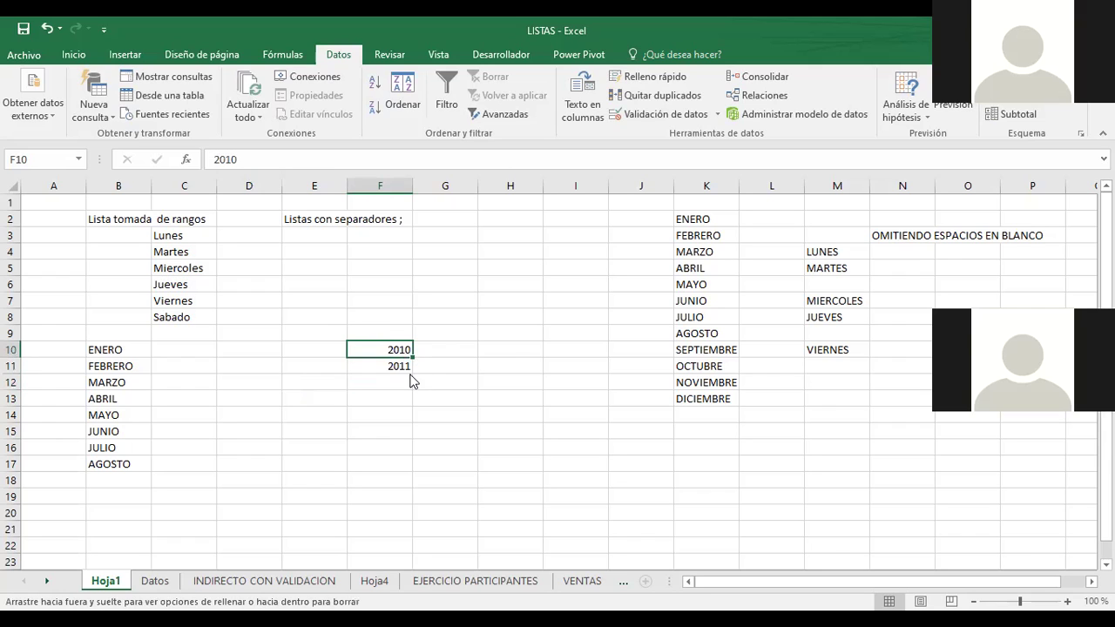
drag(427, 460, 416, 486)
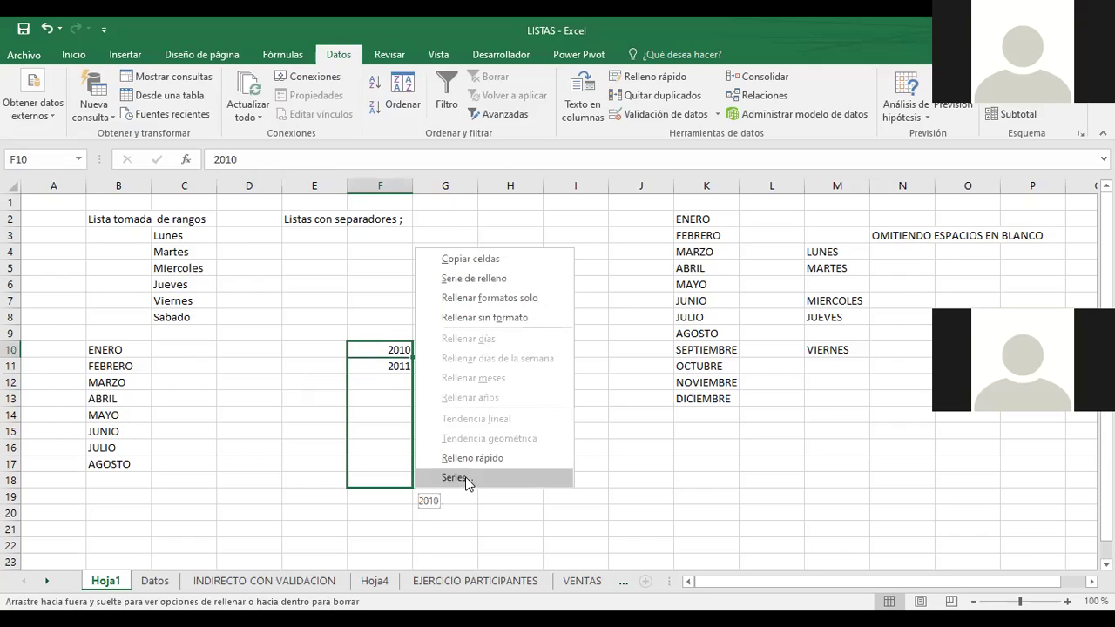
click(466, 479)
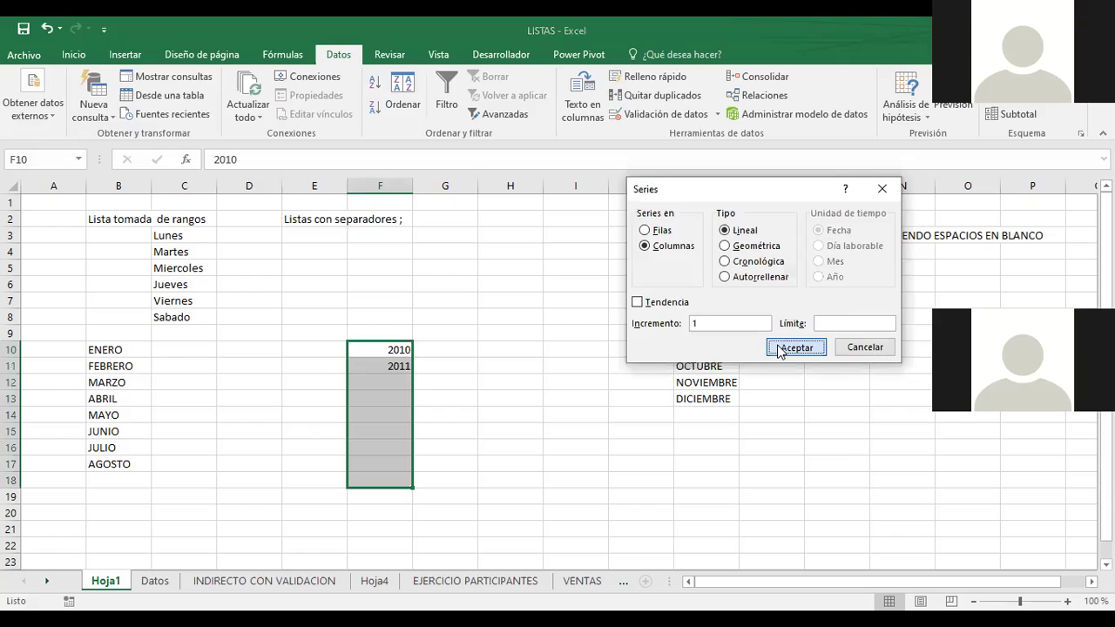
click(796, 348)
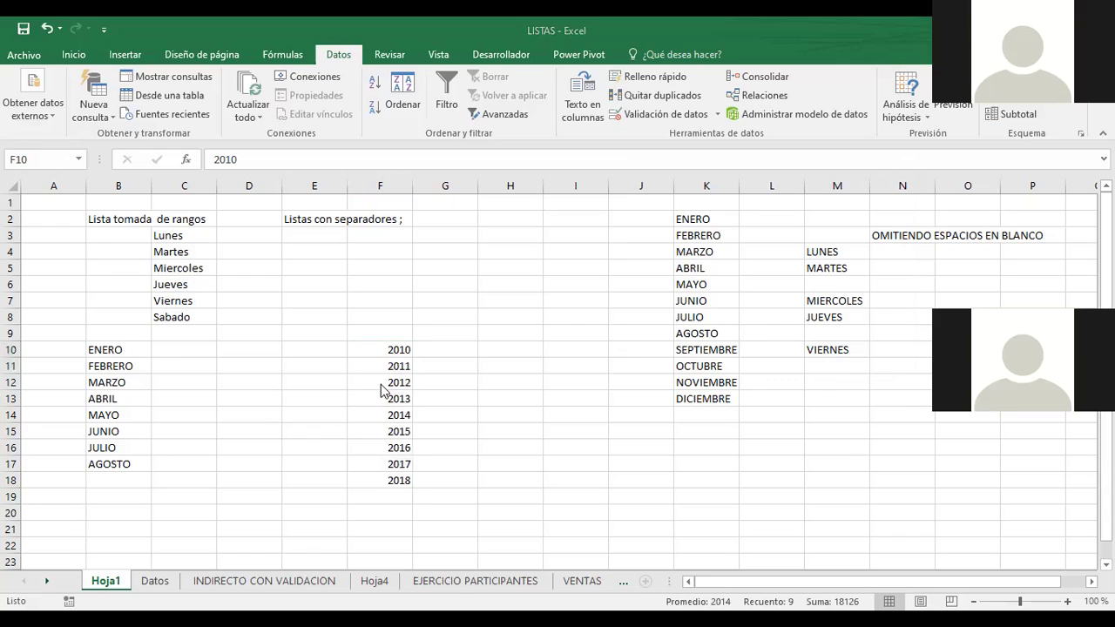
Select the year range F10:F18 and name it AÑOS
click(457, 349)
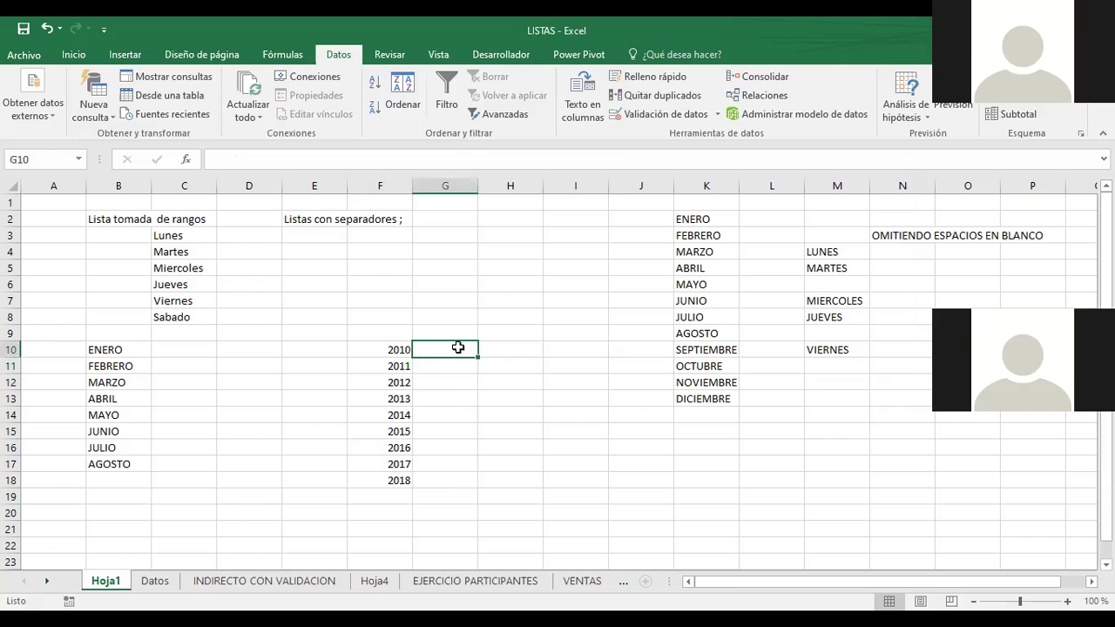
drag(386, 349, 402, 473)
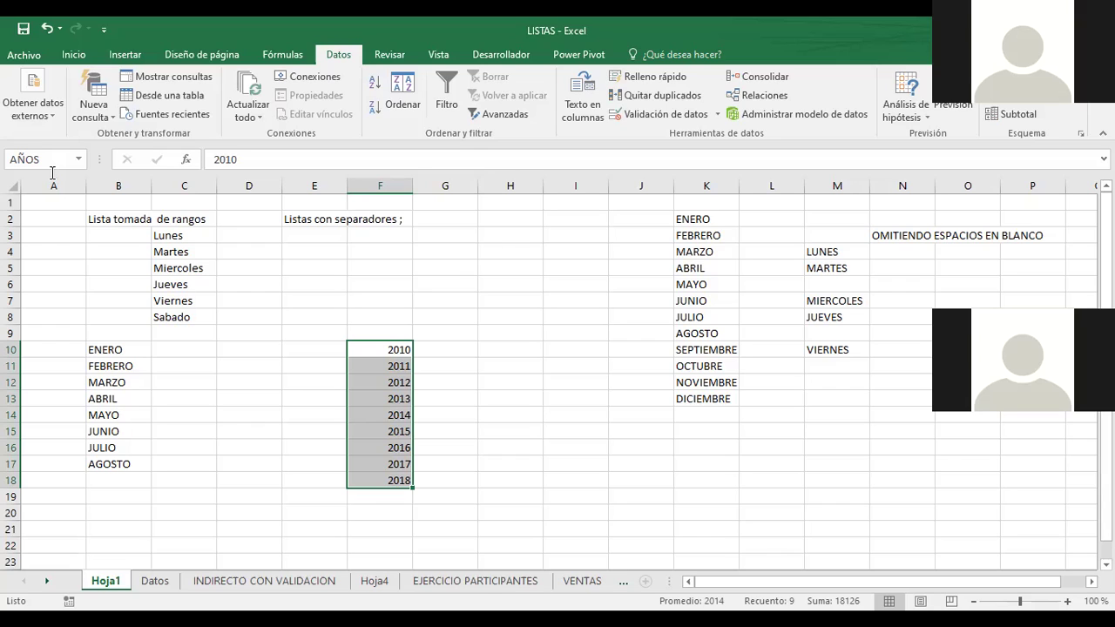
Start a data validation for cell H10 and set its allowed type to Lista
click(518, 351)
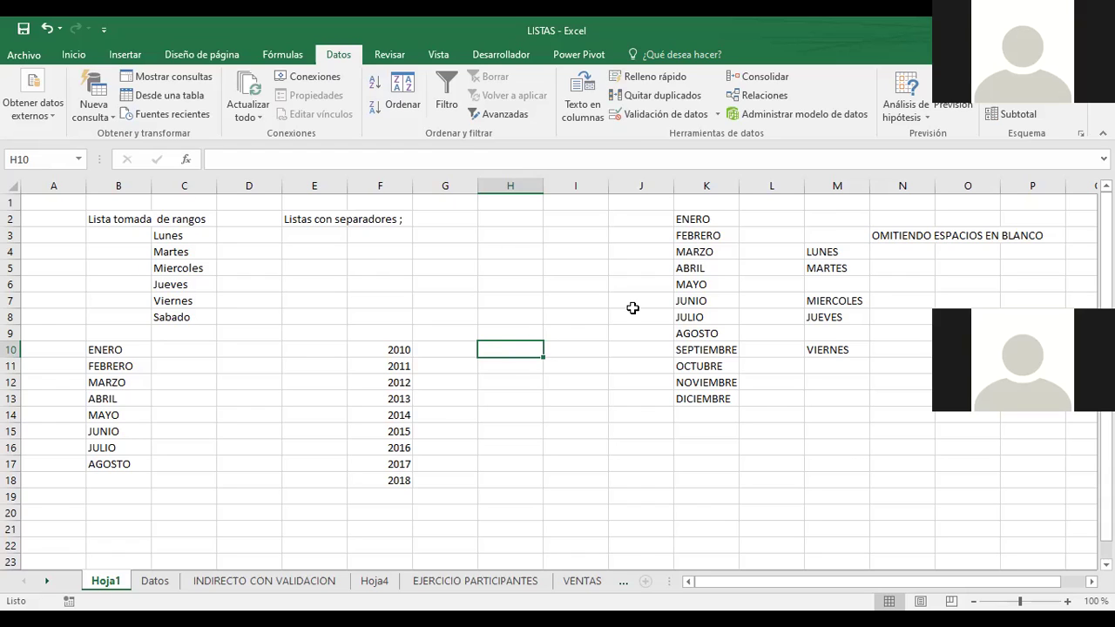
click(668, 114)
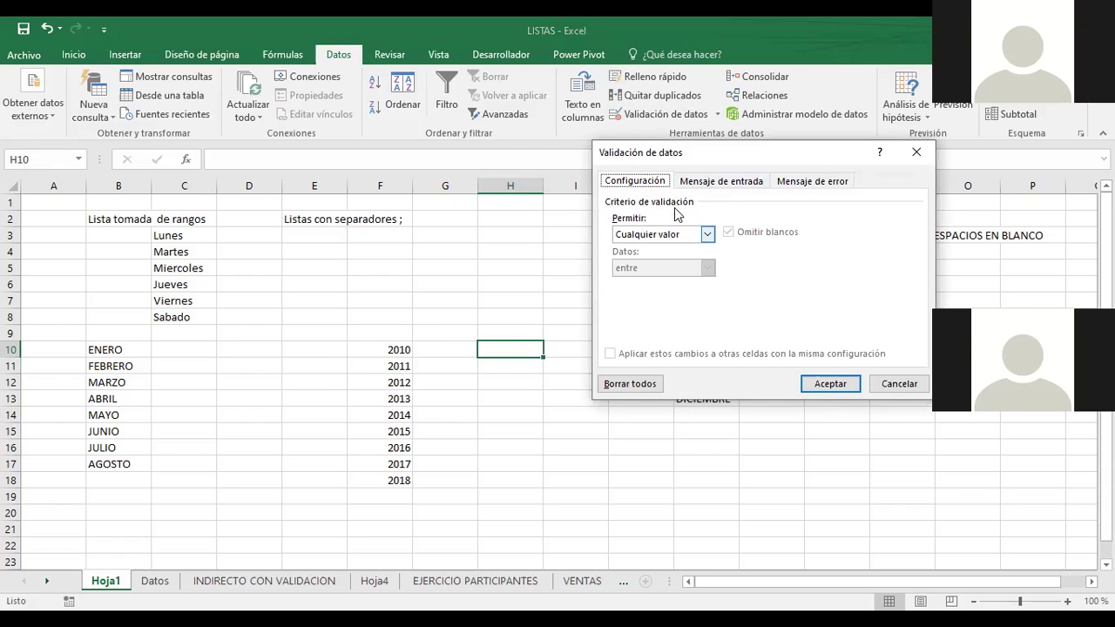
key(Tab)
key(alt+Down)
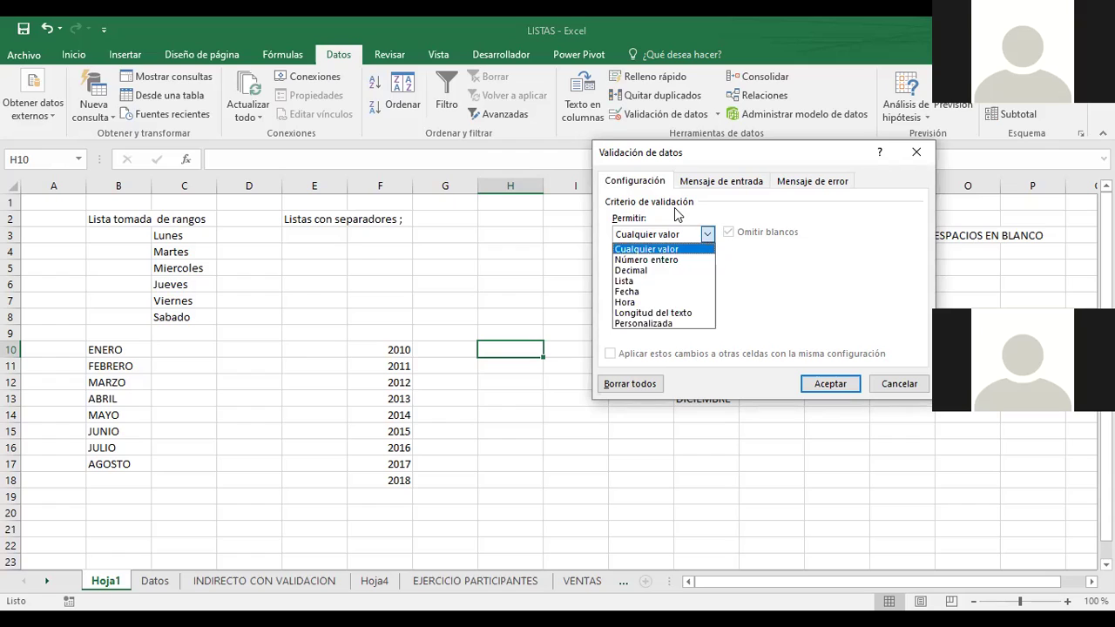
key(Down)
key(Down)
key(Down)
key(Return)
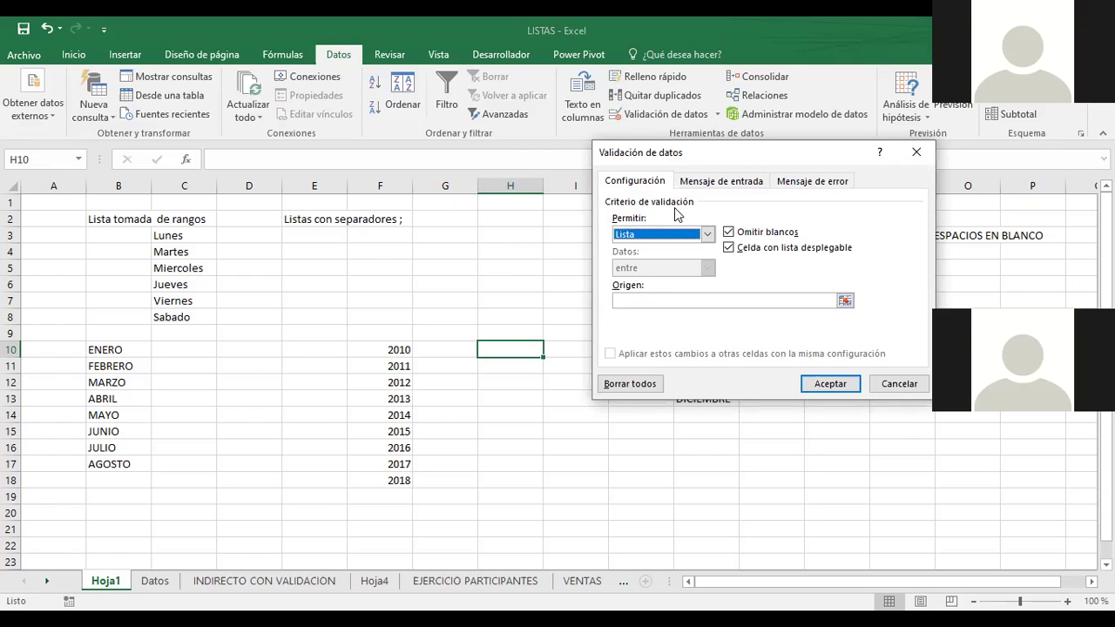
Paste the defined name AÑOS as the source of H10's list and apply the validation
click(642, 300)
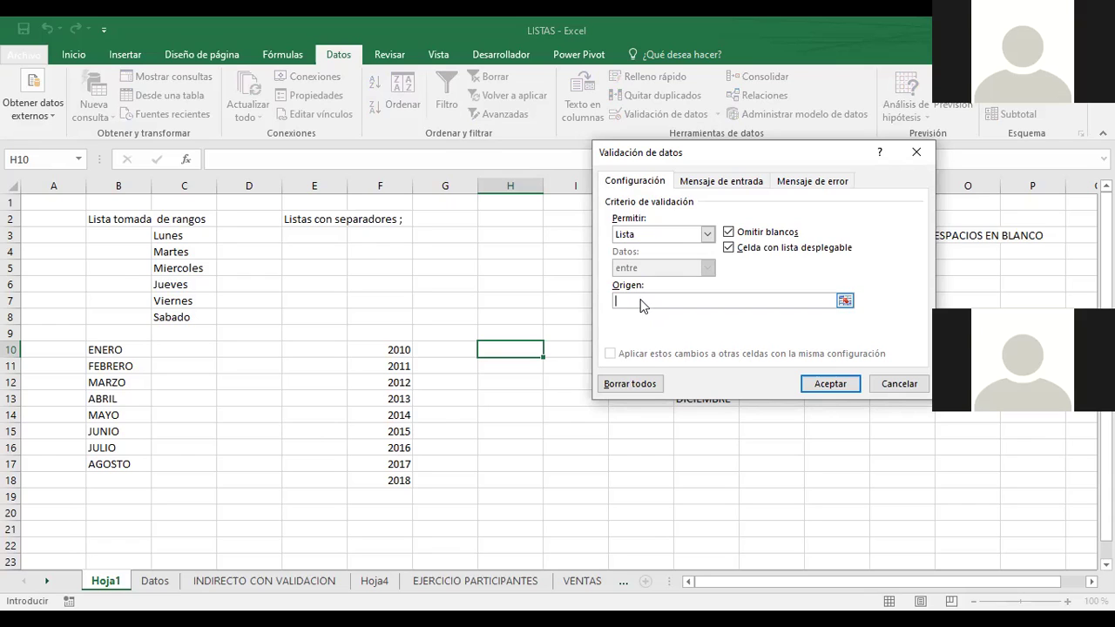
key(F3)
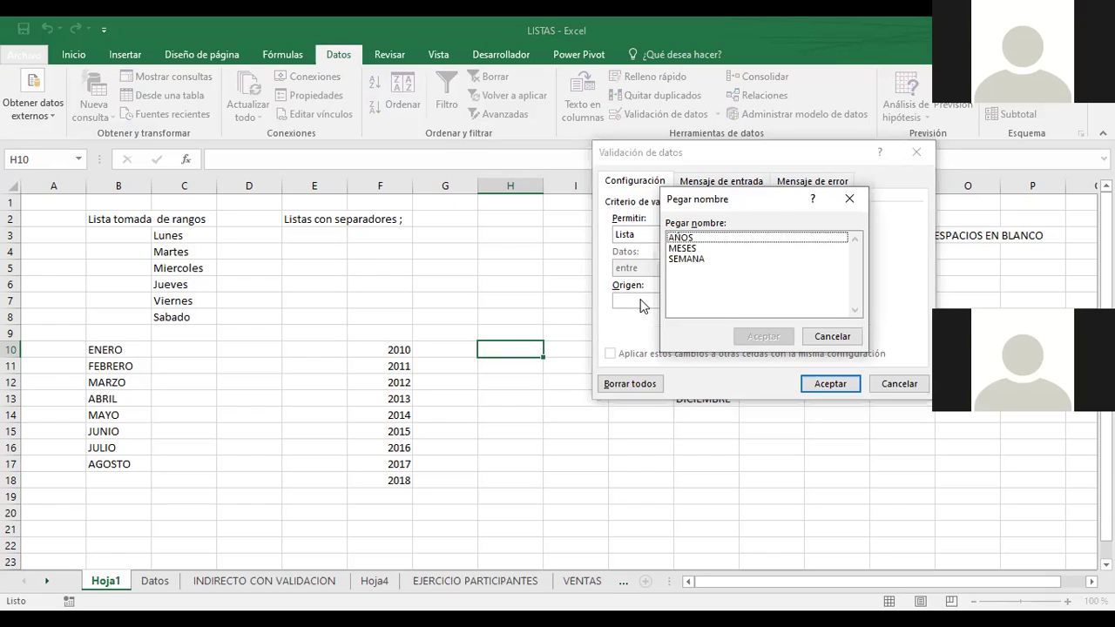
drag(750, 207, 719, 349)
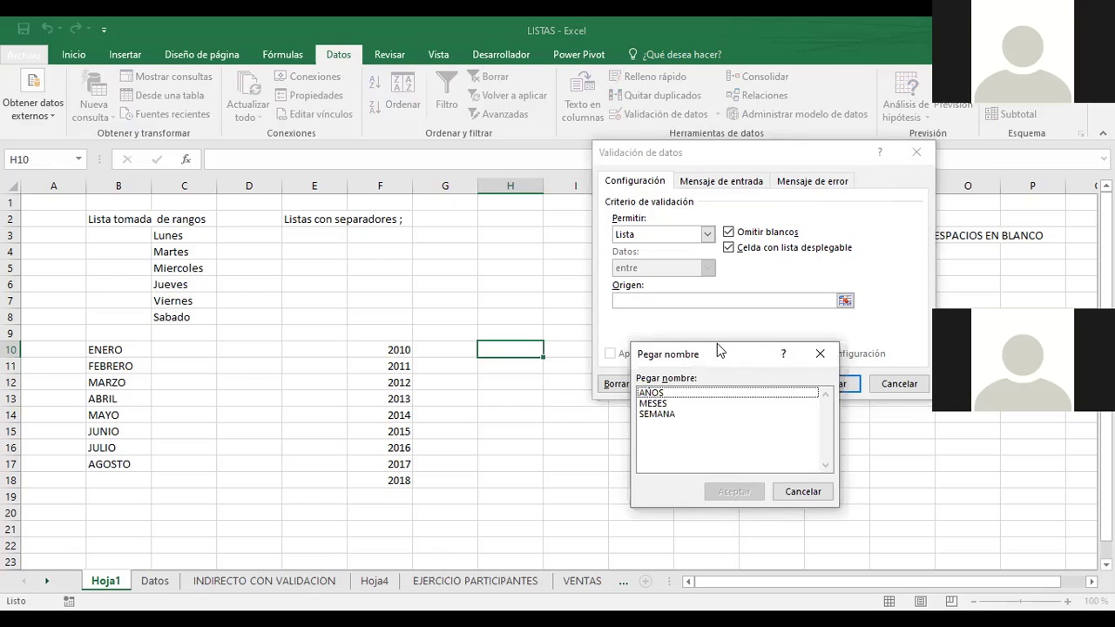
click(672, 392)
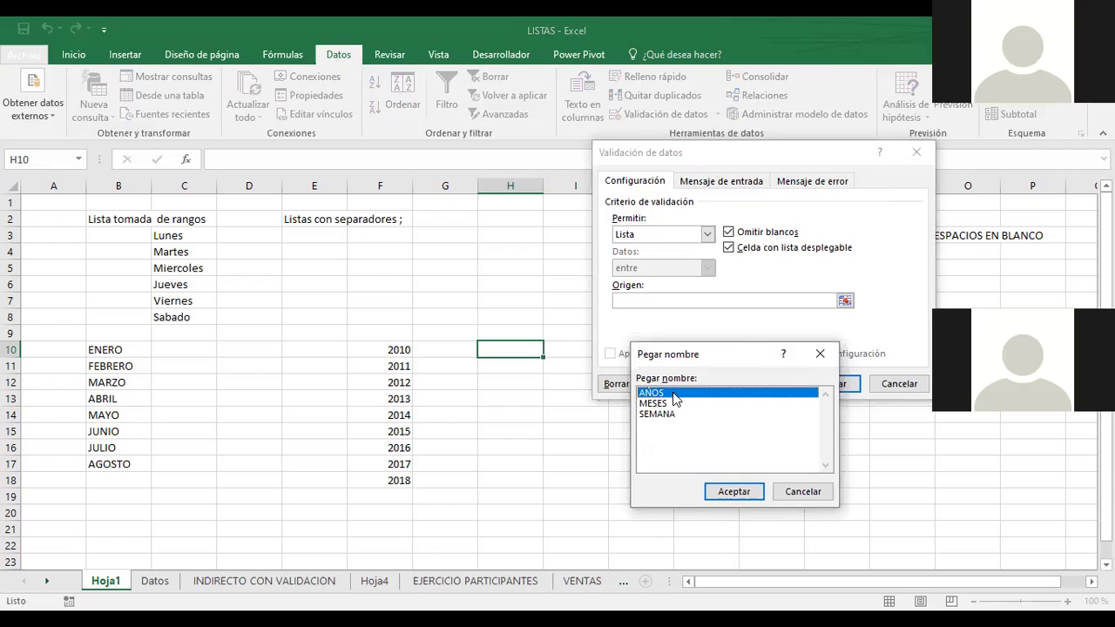
click(739, 492)
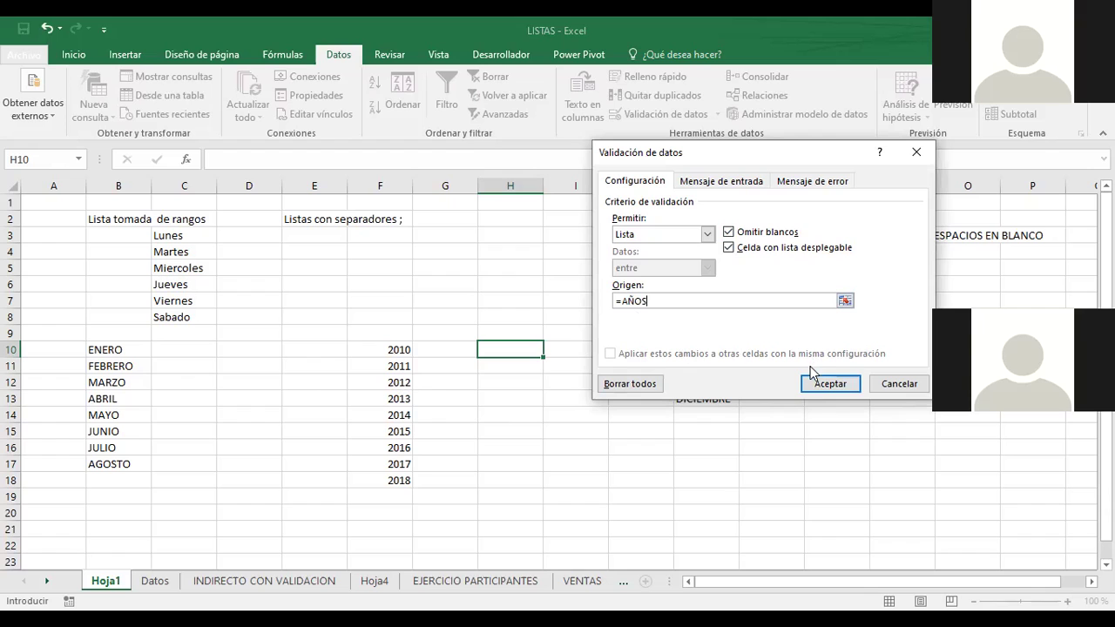
click(829, 384)
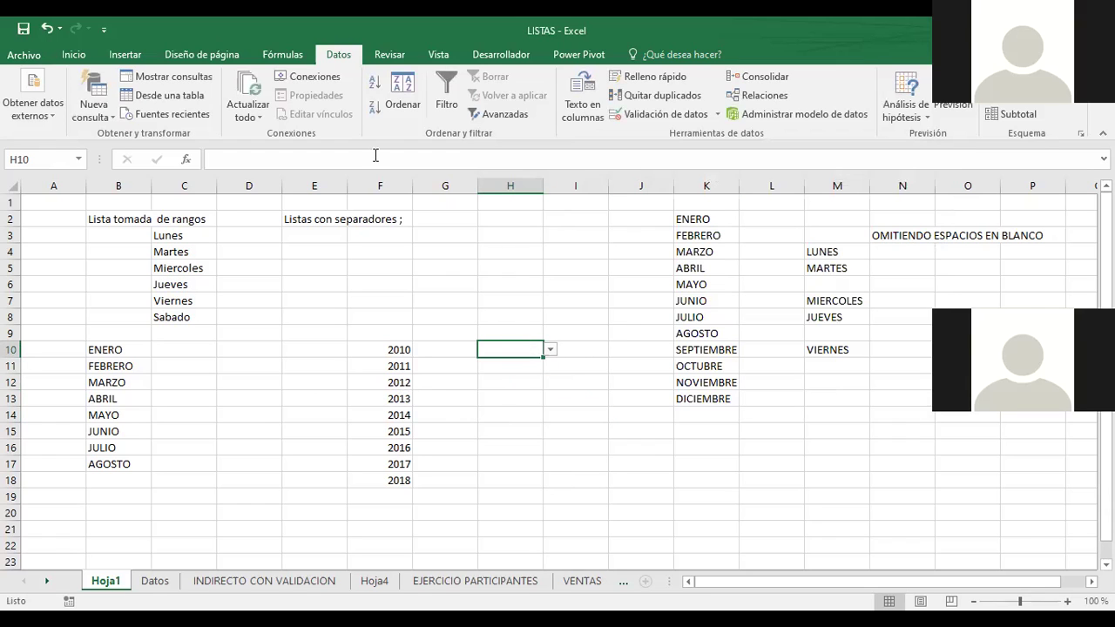
Fill cell H10 with a light blue theme colour
click(80, 52)
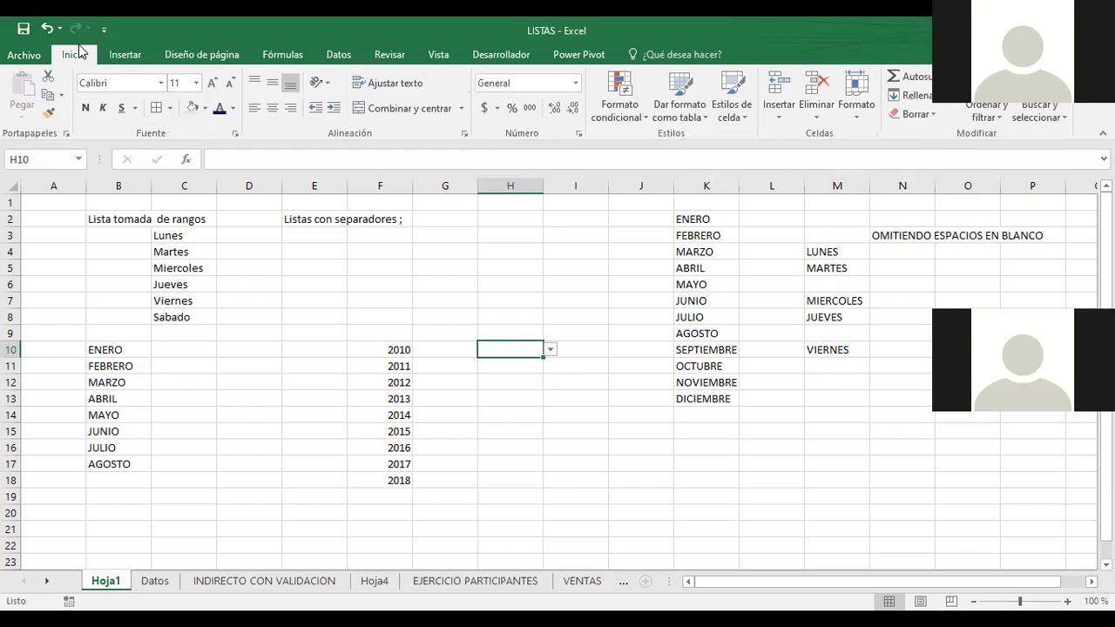
click(204, 108)
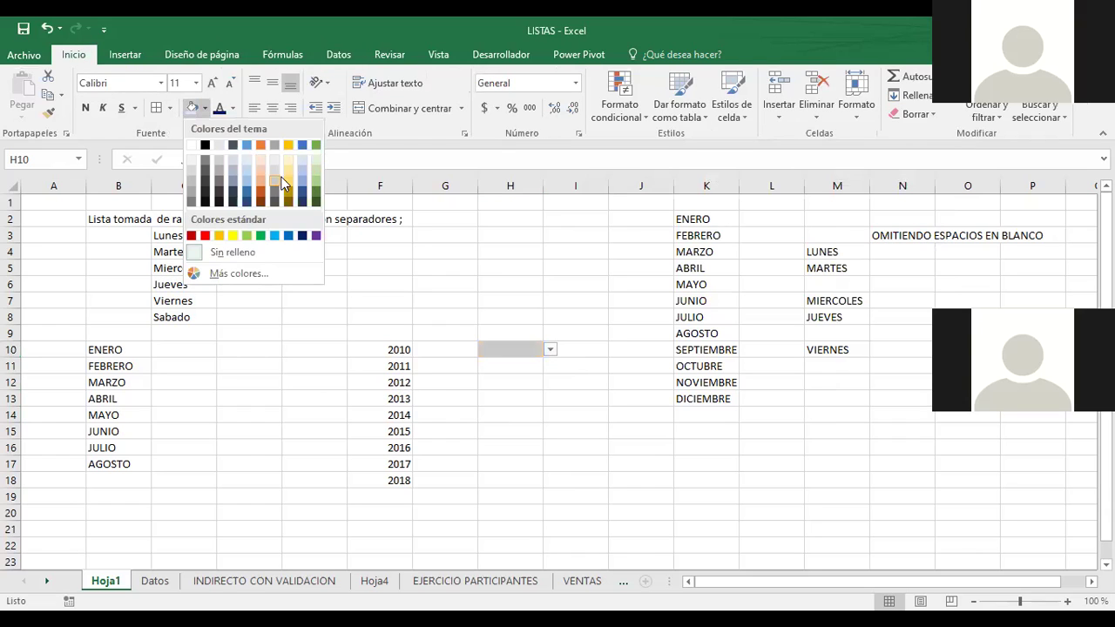
click(302, 175)
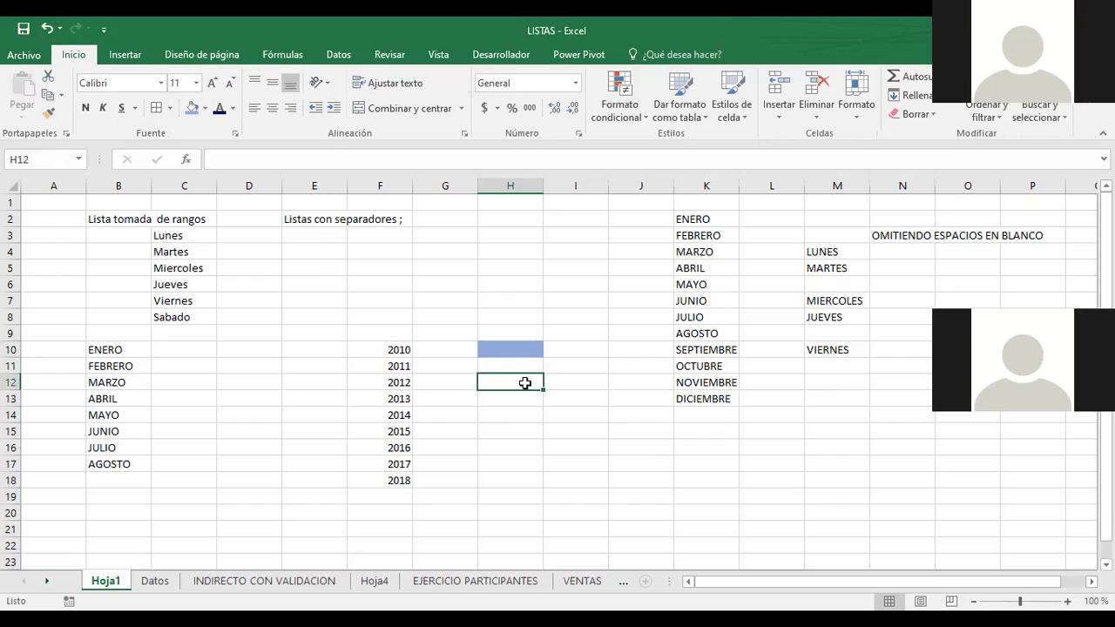
Check the year options offered by cell H10's drop-down list without choosing one
click(549, 351)
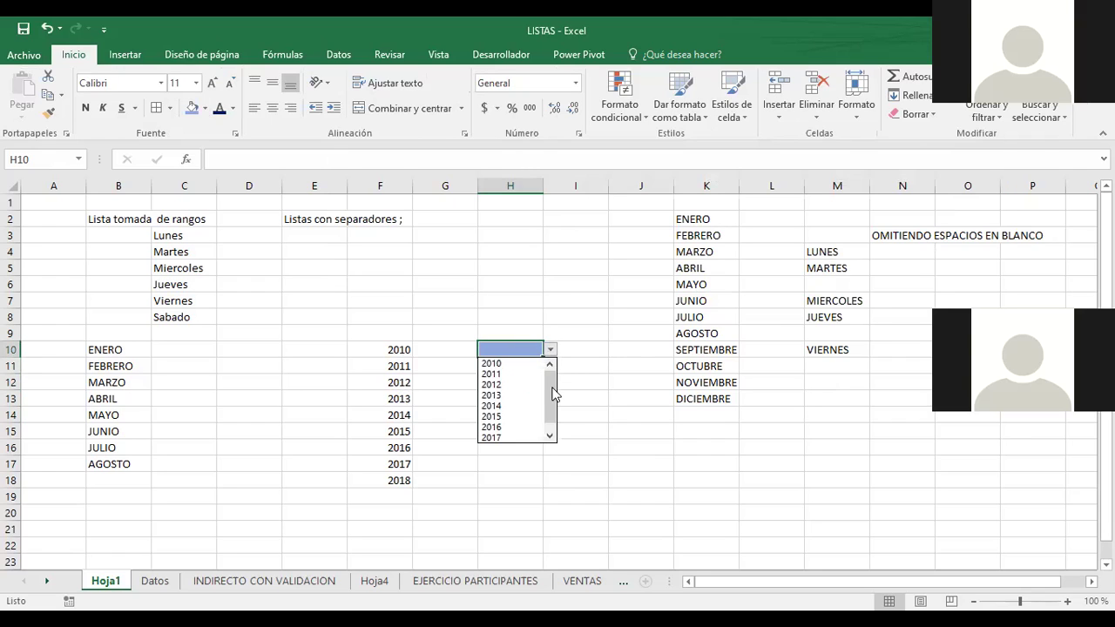
click(550, 434)
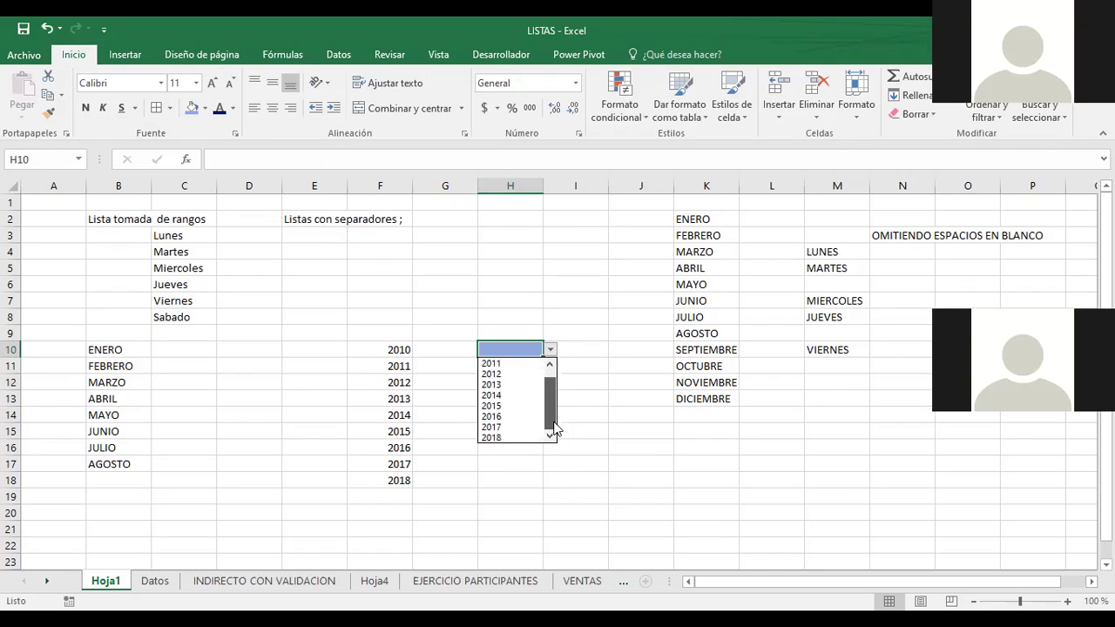
click(548, 364)
click(553, 424)
click(550, 366)
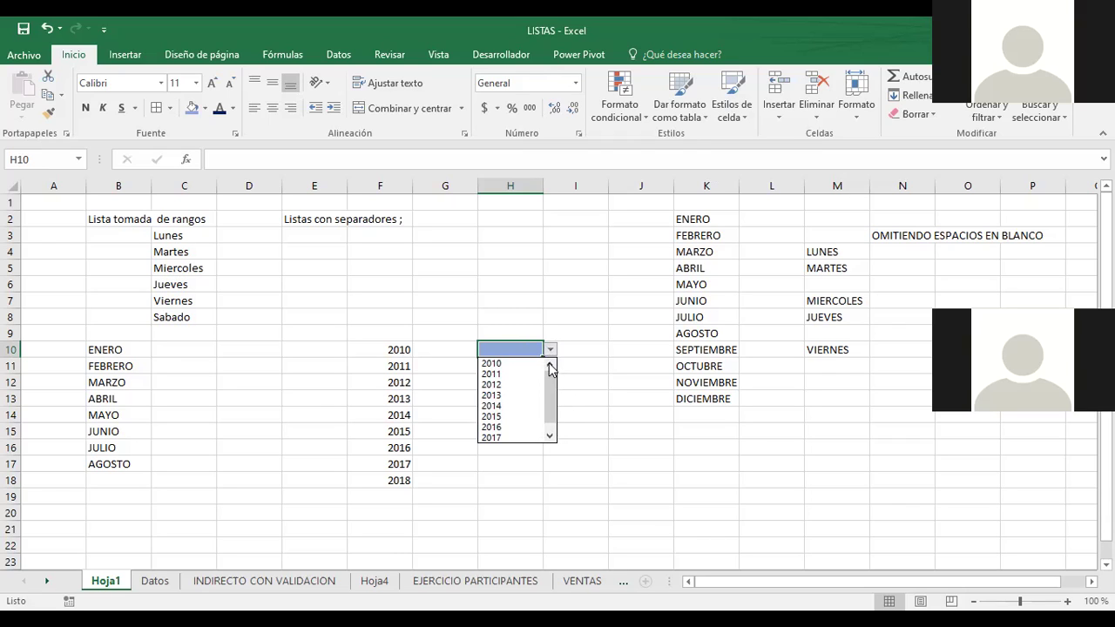
click(645, 525)
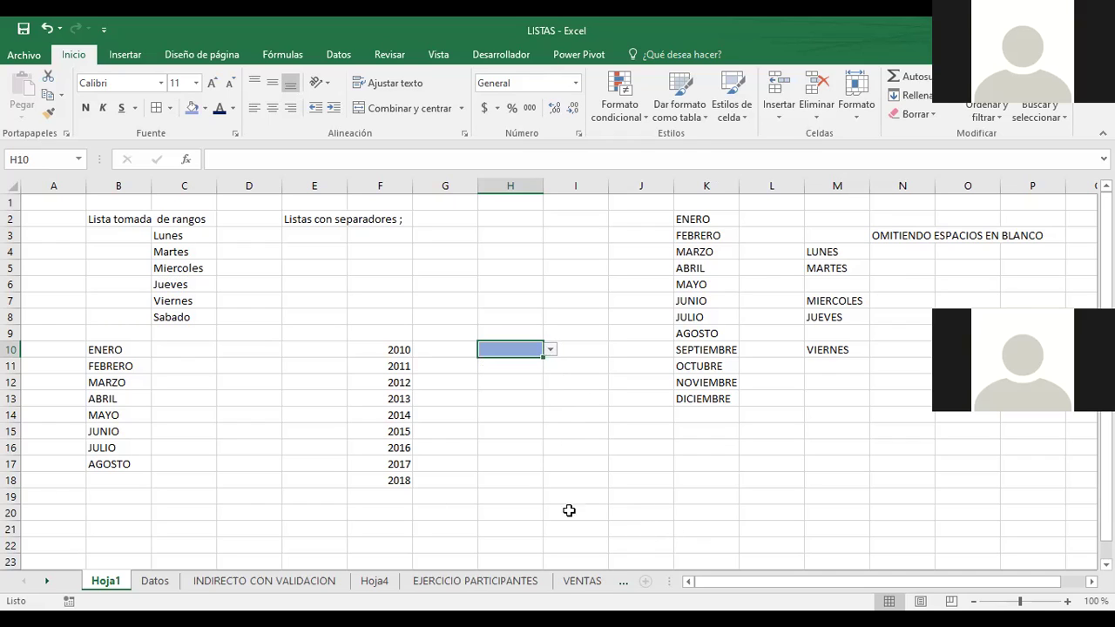
Start a data validation for cell H13 and set its allowed type to Lista
click(519, 398)
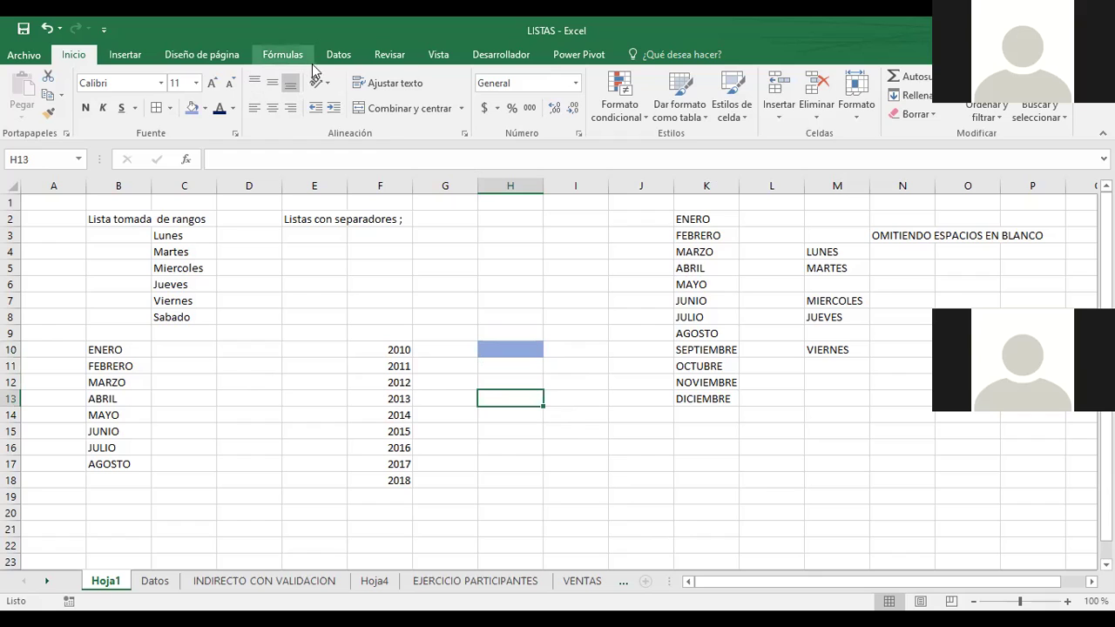
click(336, 54)
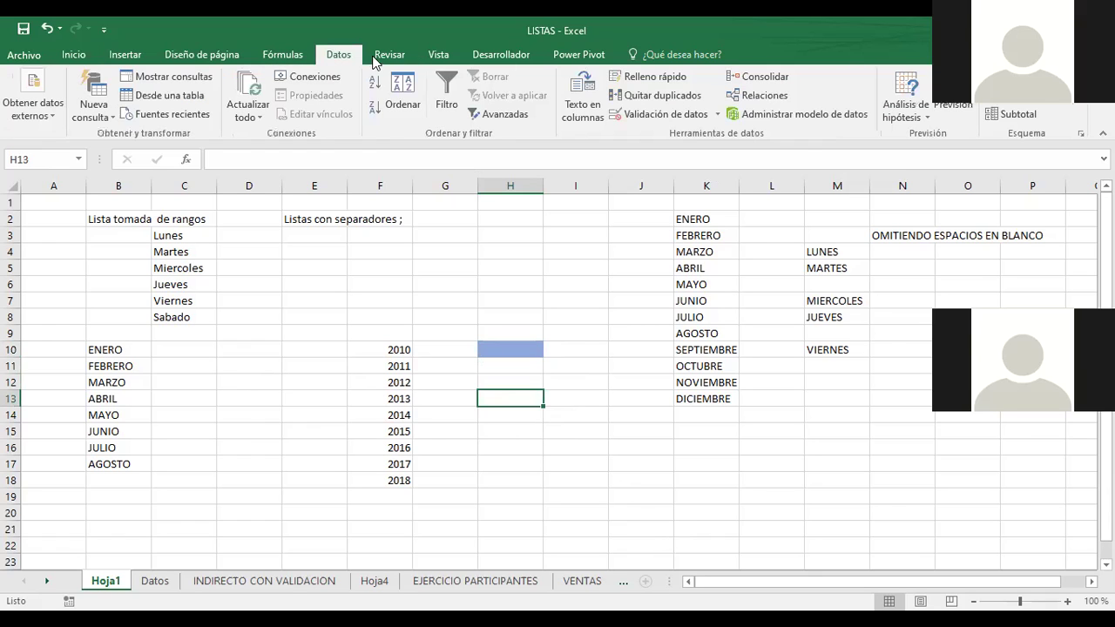
click(697, 116)
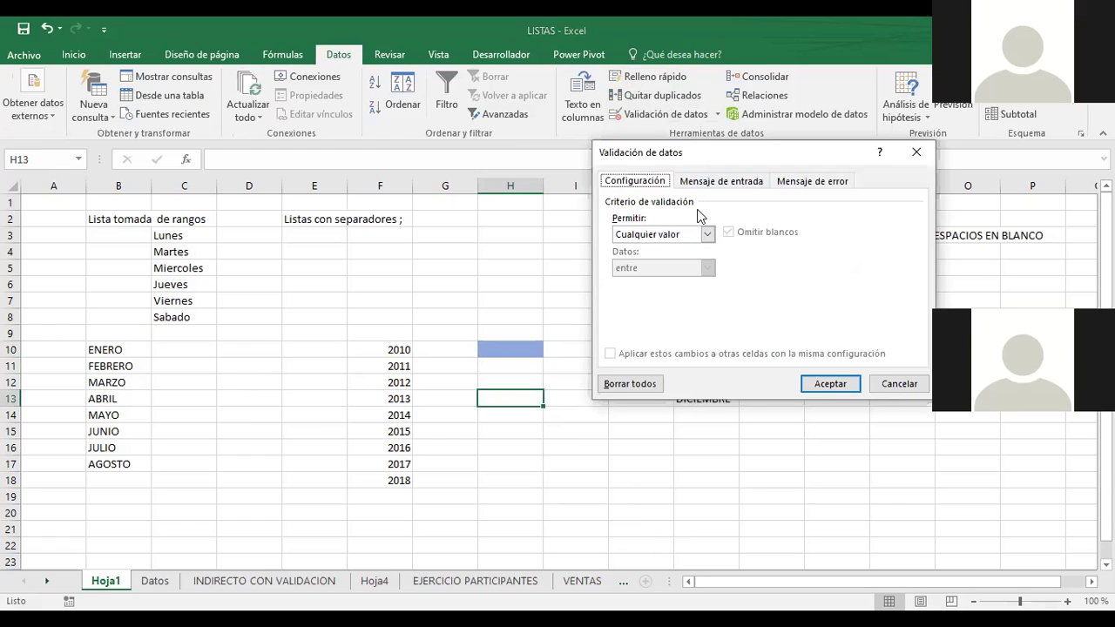
key(Tab)
key(alt+Down)
key(Down)
key(Down)
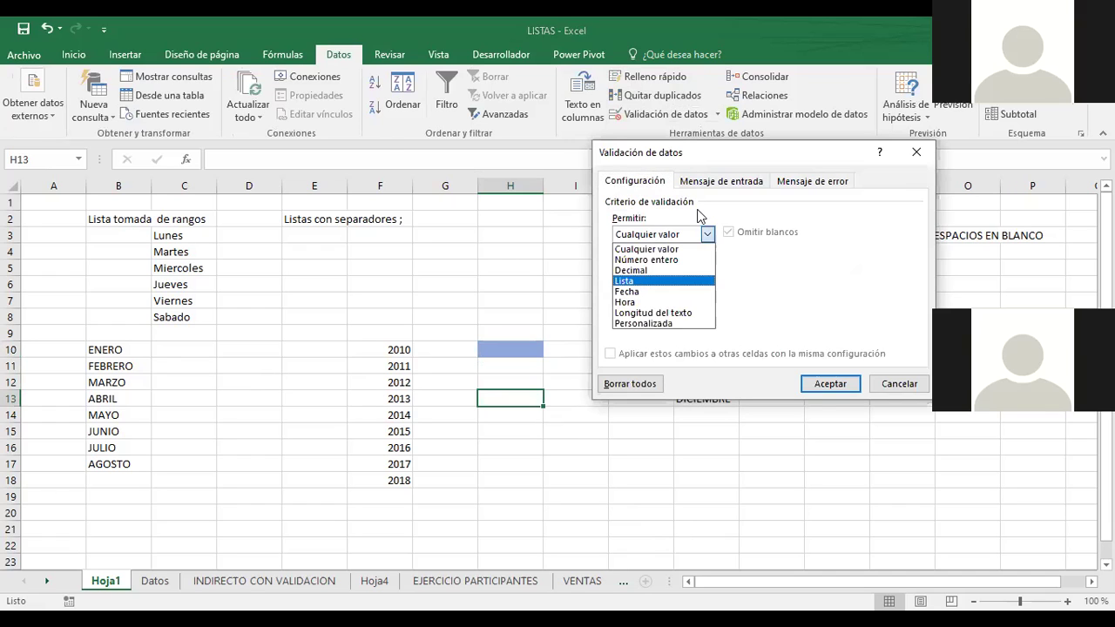
key(Return)
key(alt+Down)
key(Down)
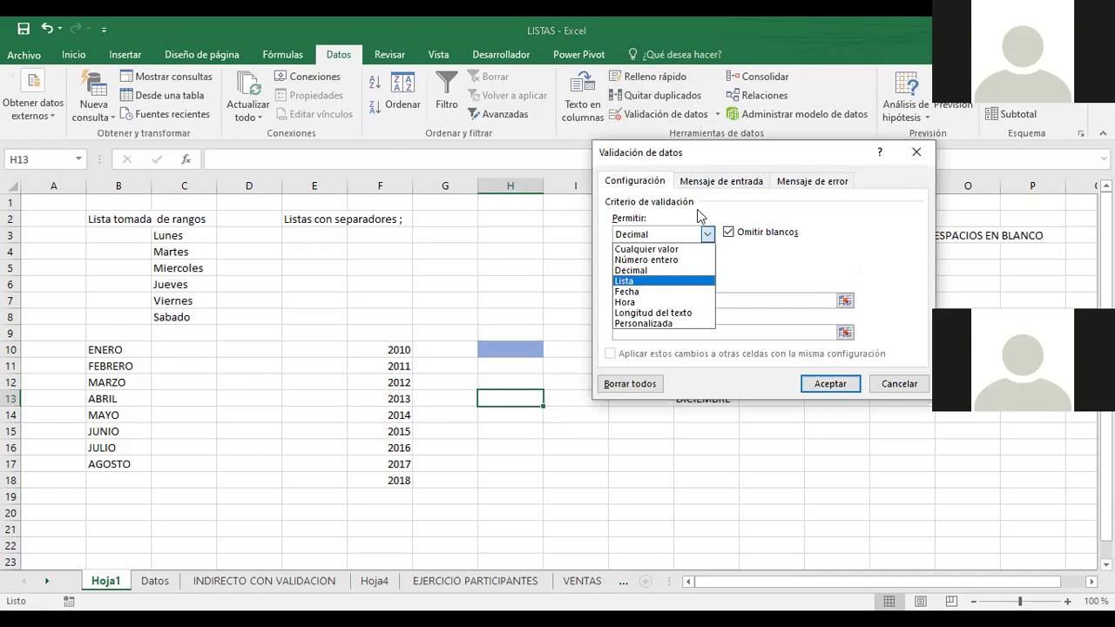
key(Return)
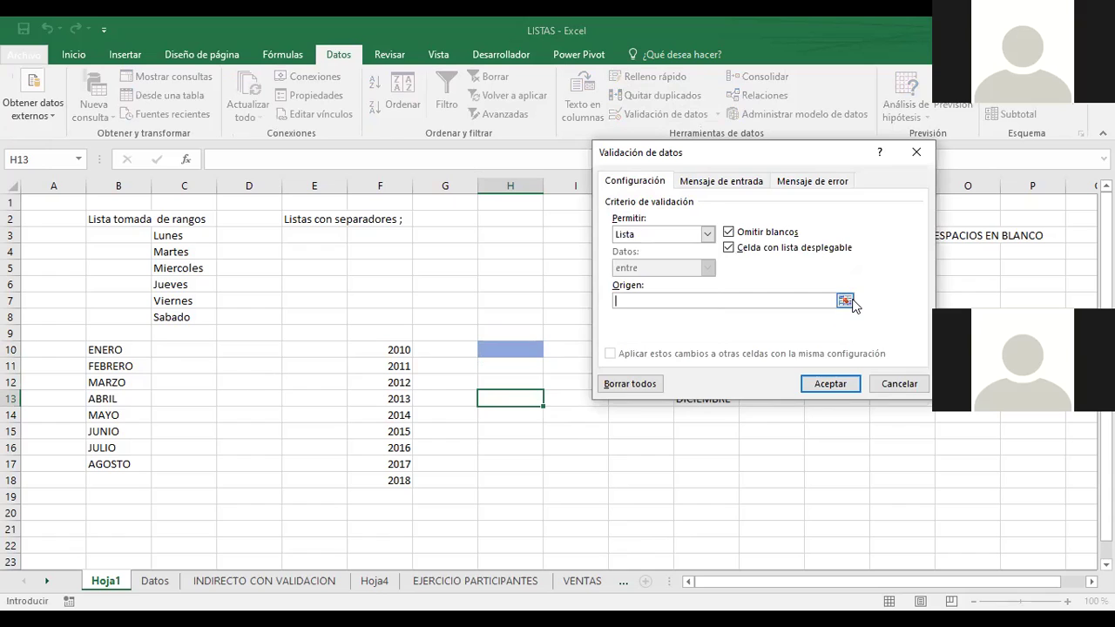
Select the years in F10:F18, named AÑOS, as the source of H13's list and apply the validation
click(845, 300)
click(393, 348)
shift+click(388, 474)
key(Return)
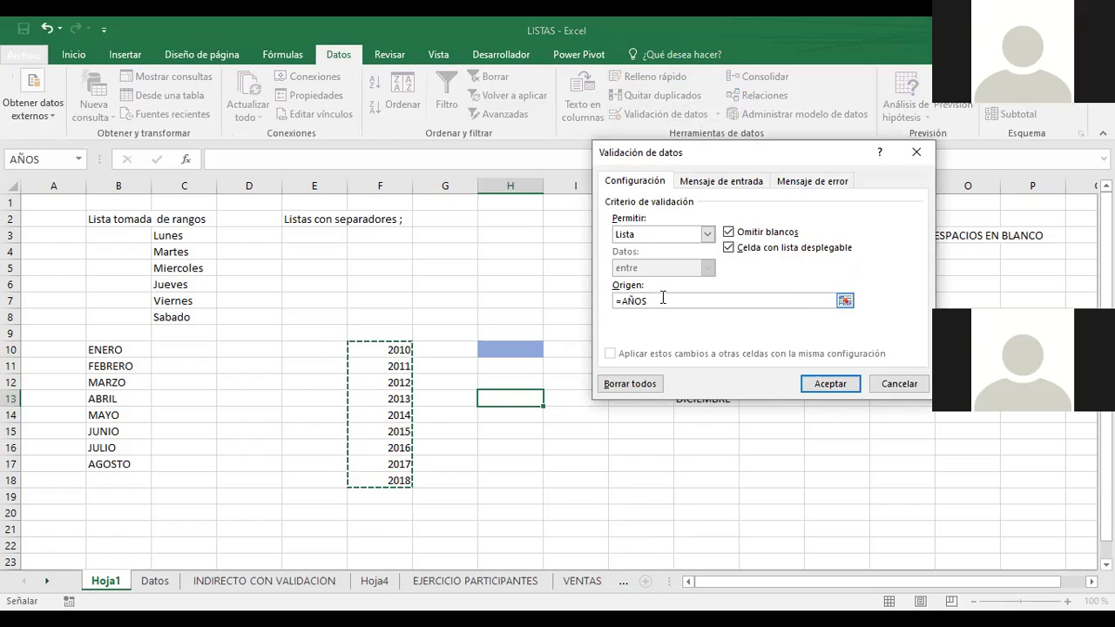
key(Return)
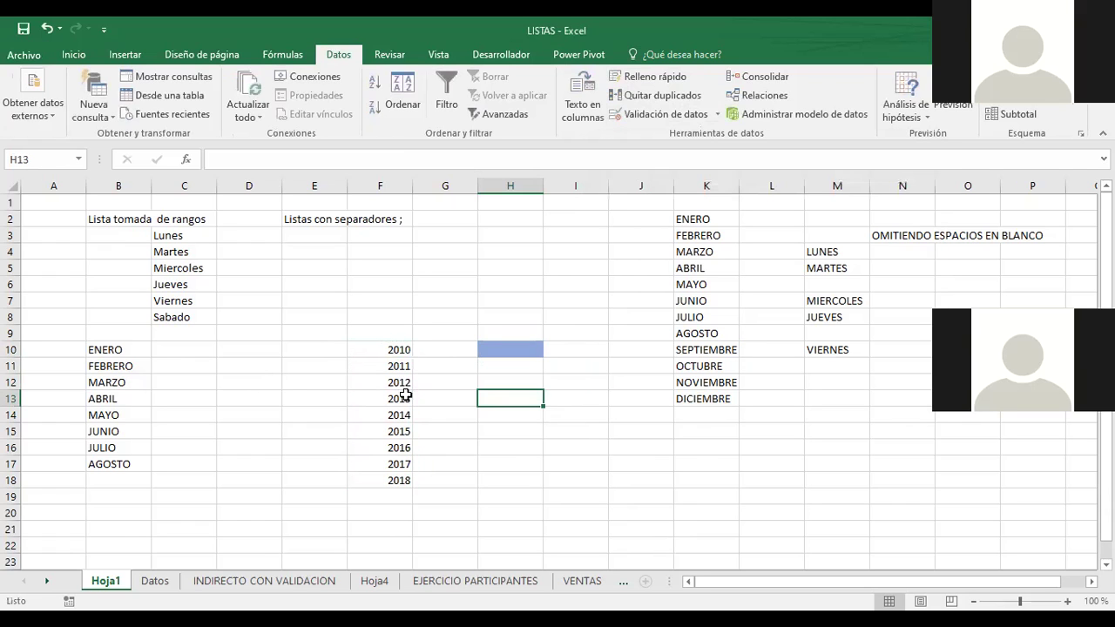
Create a Lista validation in cell D16 using the months in B10:B17 as its source
click(246, 383)
click(256, 444)
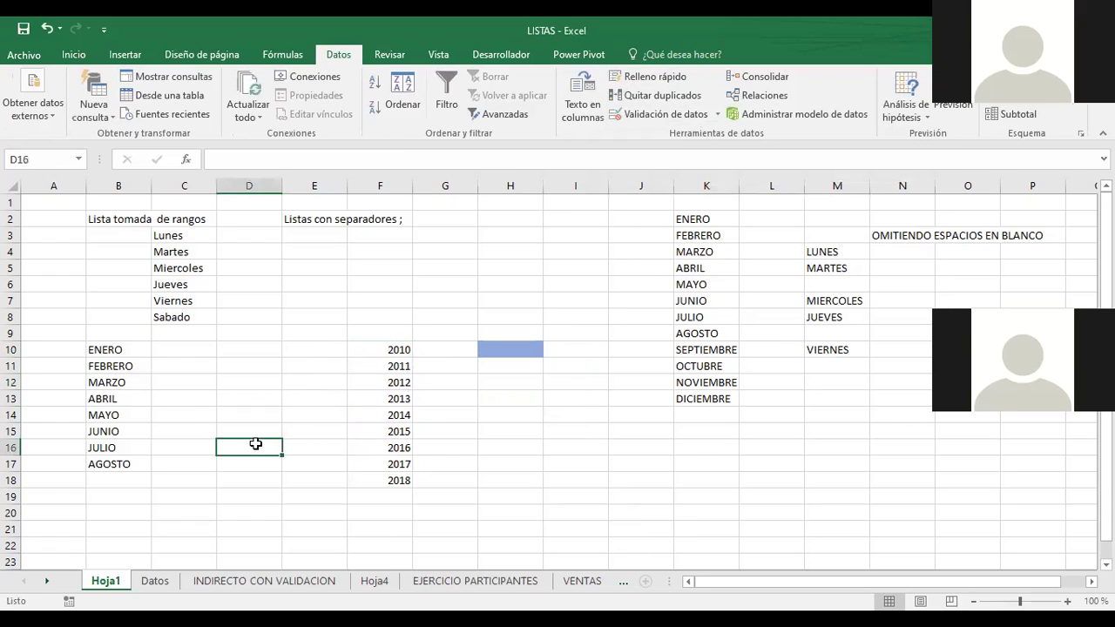
click(653, 115)
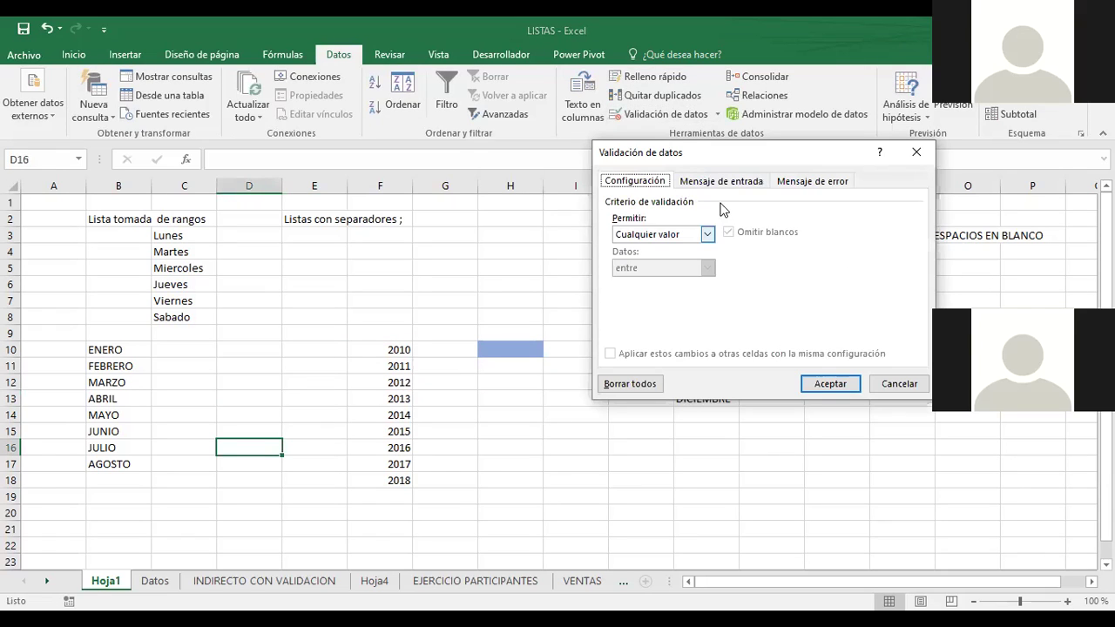
click(707, 235)
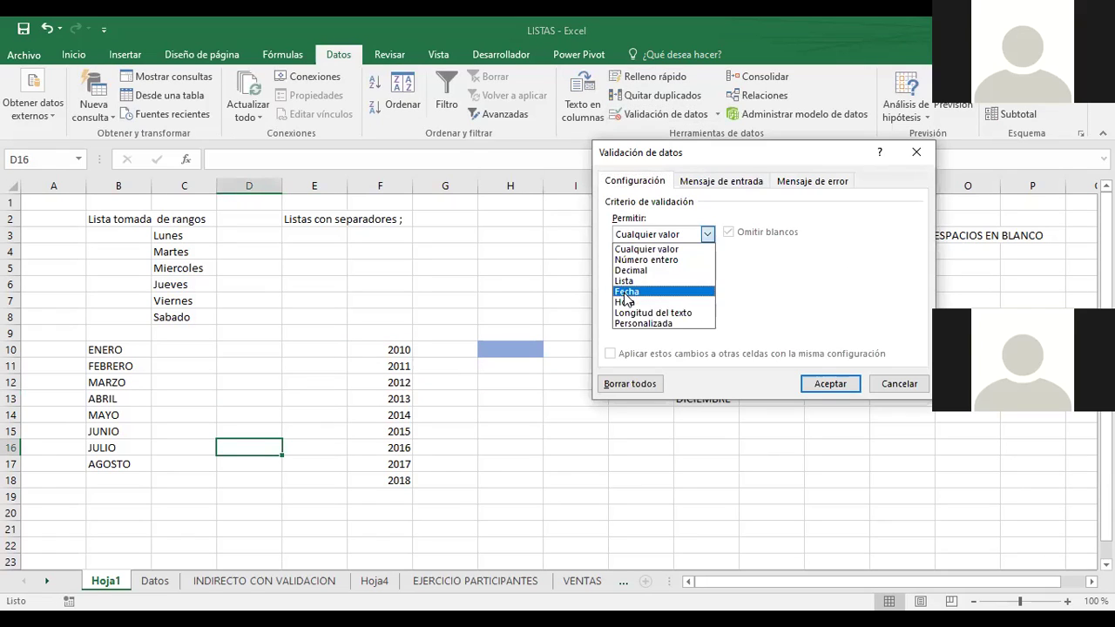
click(624, 280)
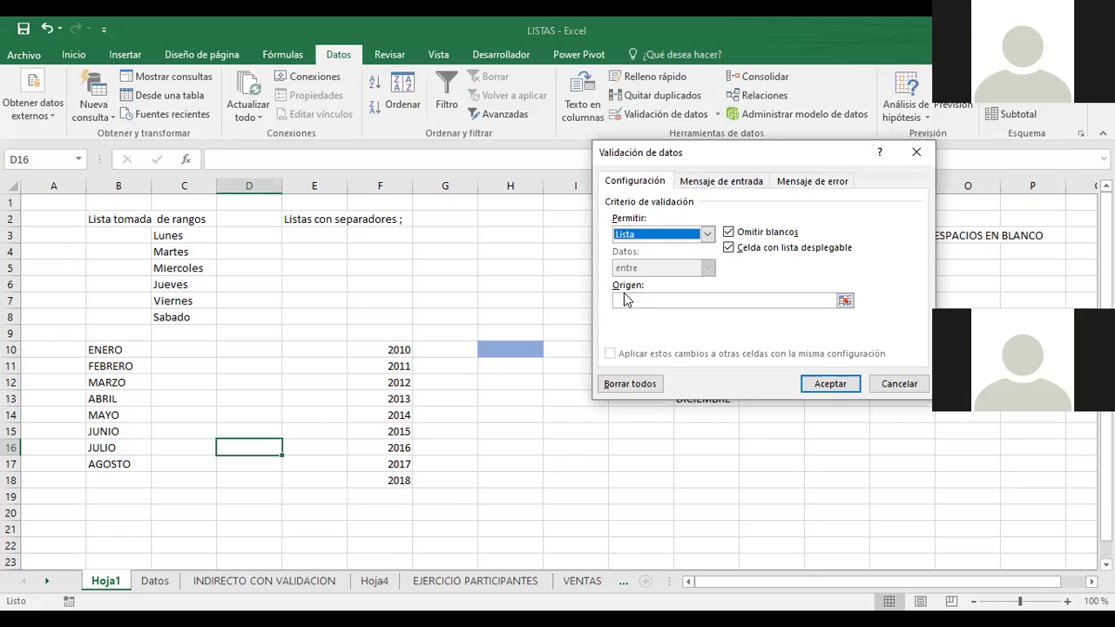
click(842, 301)
drag(117, 346, 112, 467)
drag(112, 468, 111, 467)
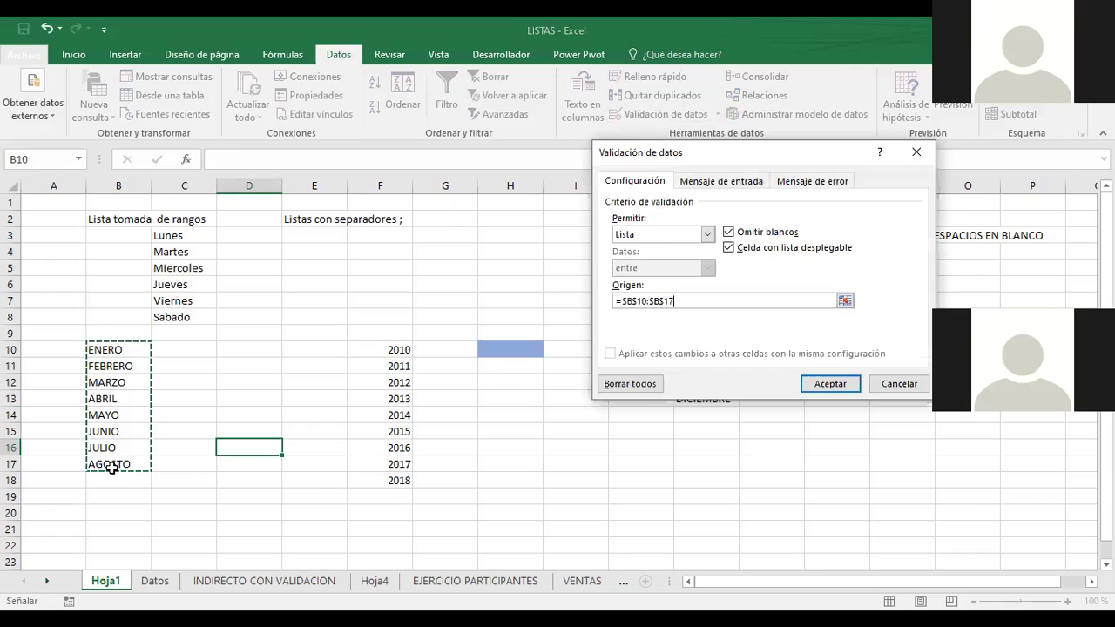
click(816, 384)
Check the month options offered by cell D16's drop-down list without choosing one
click(261, 400)
click(276, 446)
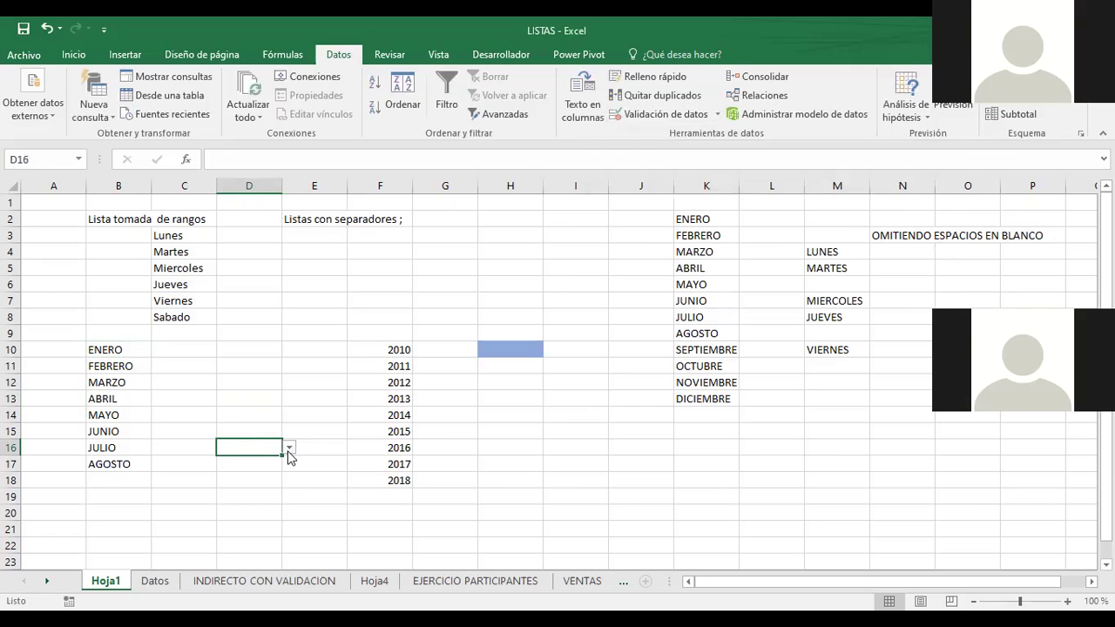
click(289, 448)
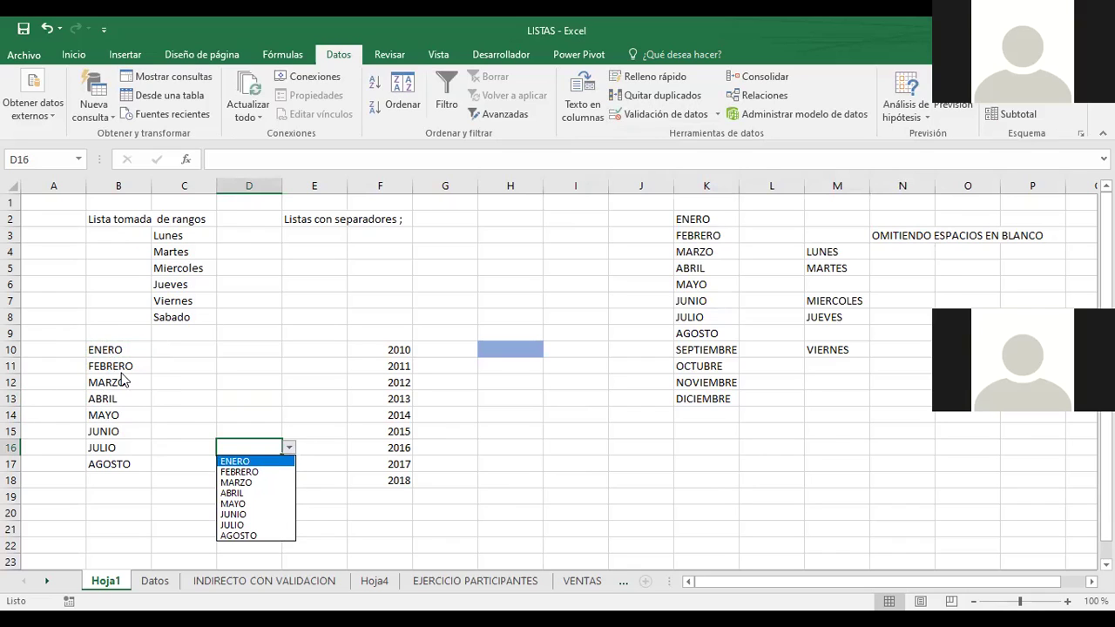
click(383, 350)
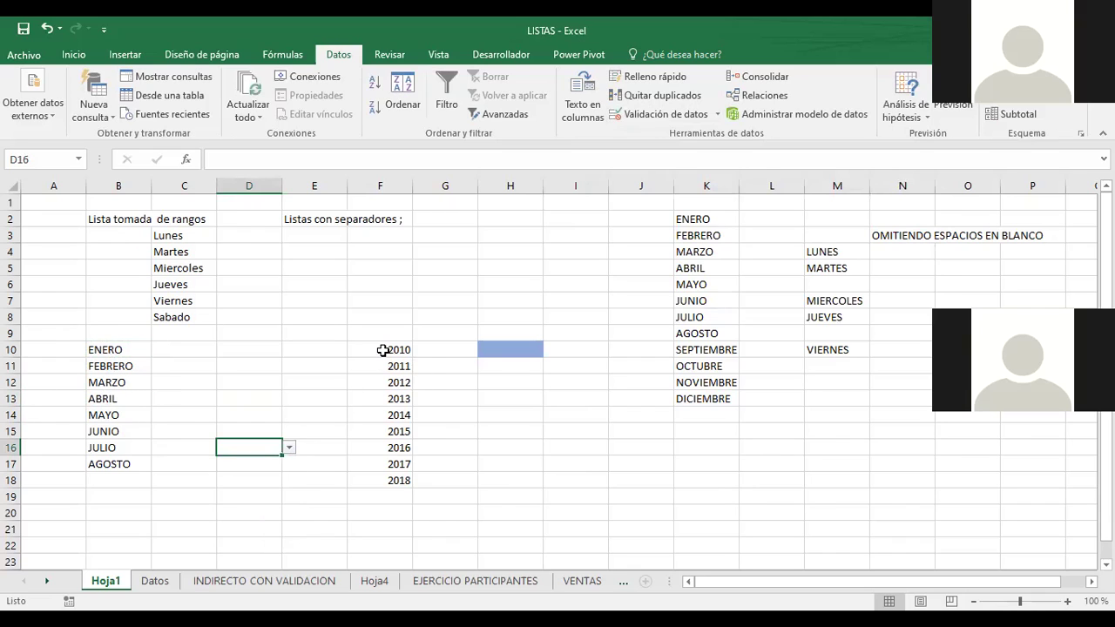
click(384, 350)
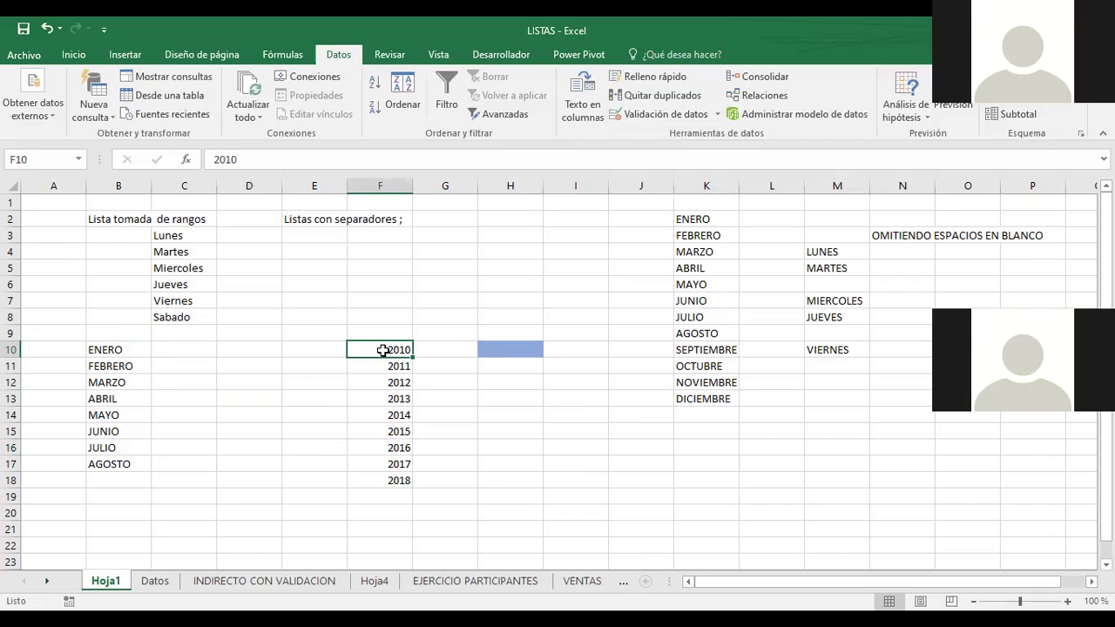
click(257, 377)
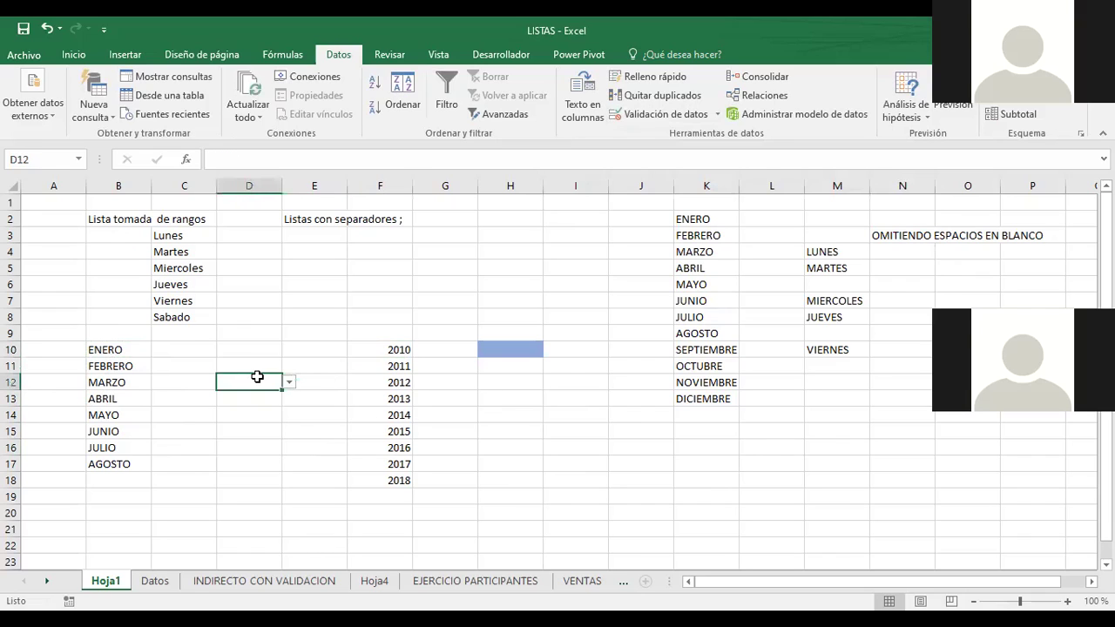
click(393, 352)
Start a data validation for cell H14 and set its allowed type to Lista
click(523, 421)
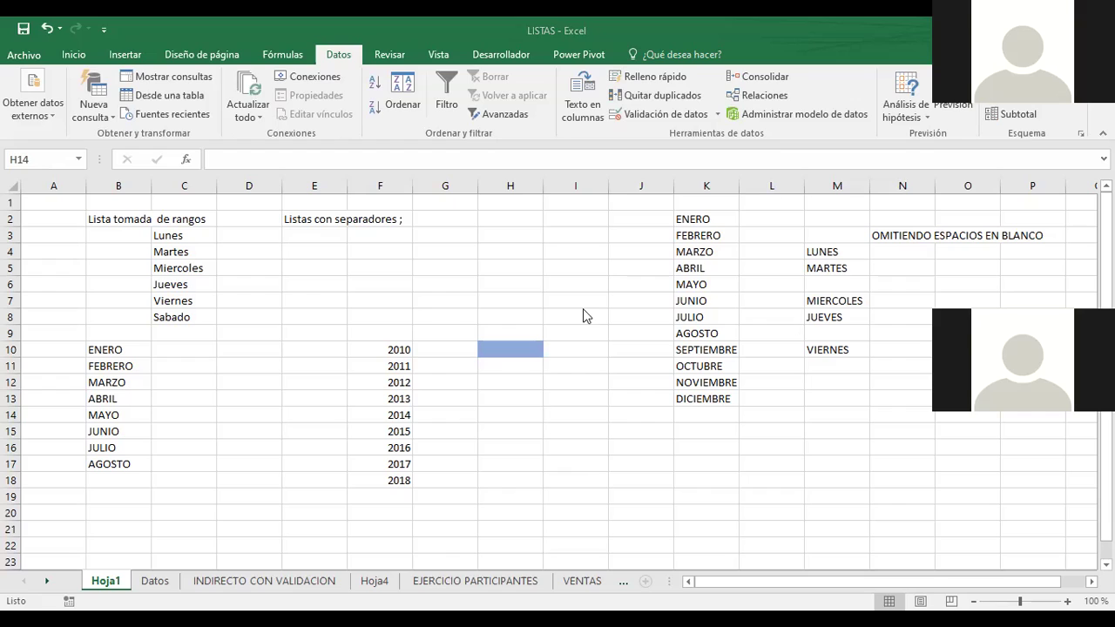
click(525, 417)
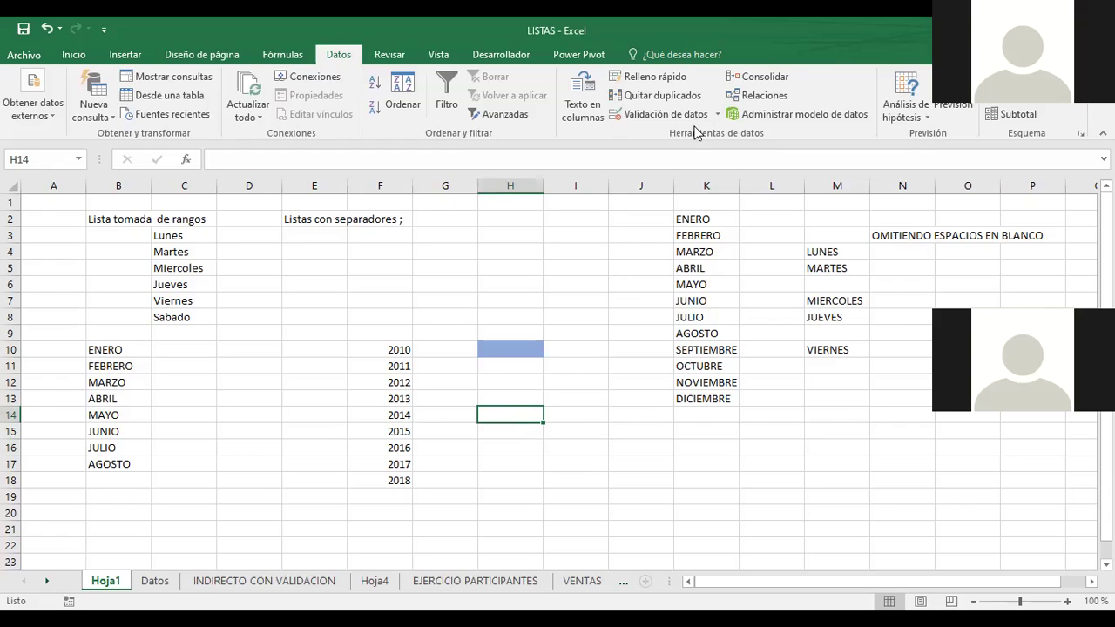
click(667, 114)
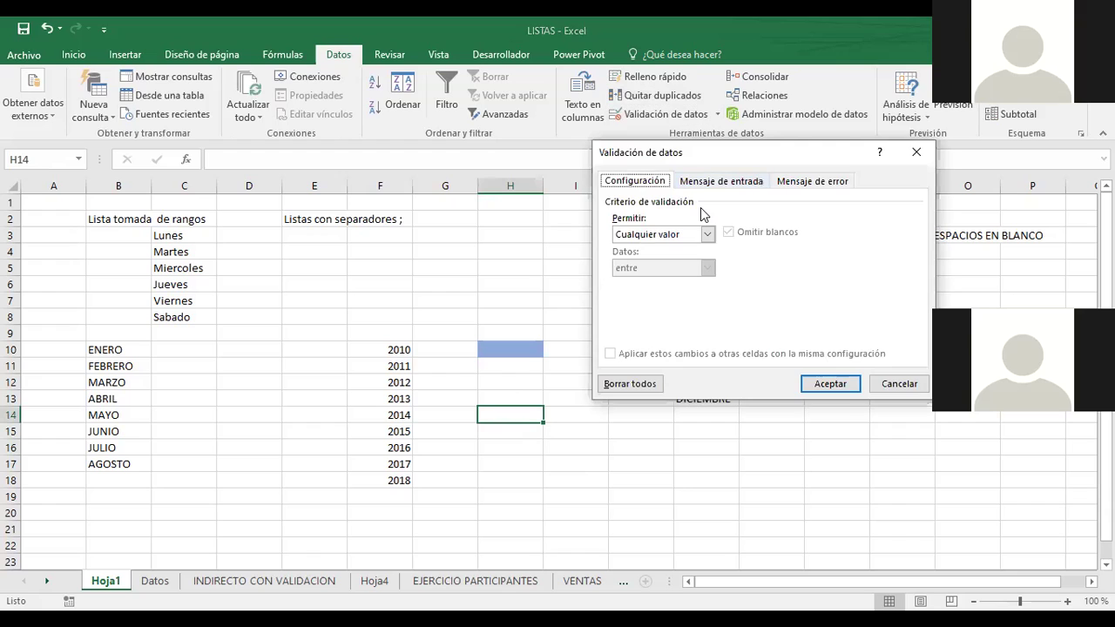
key(Tab)
key(alt+Down)
key(Down)
key(Down)
key(Down)
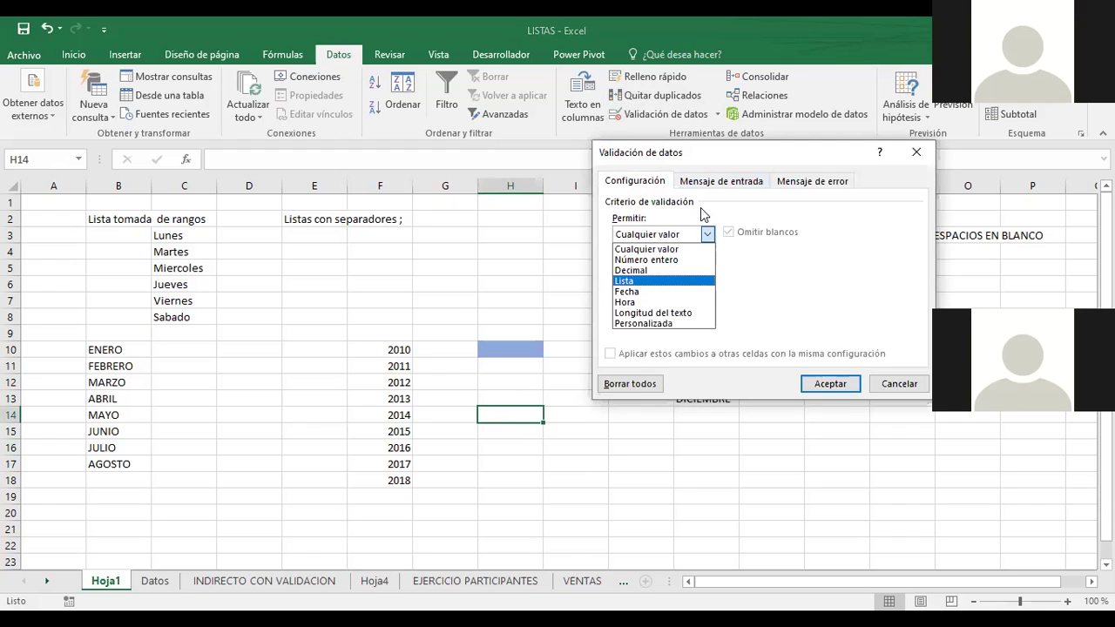
key(Return)
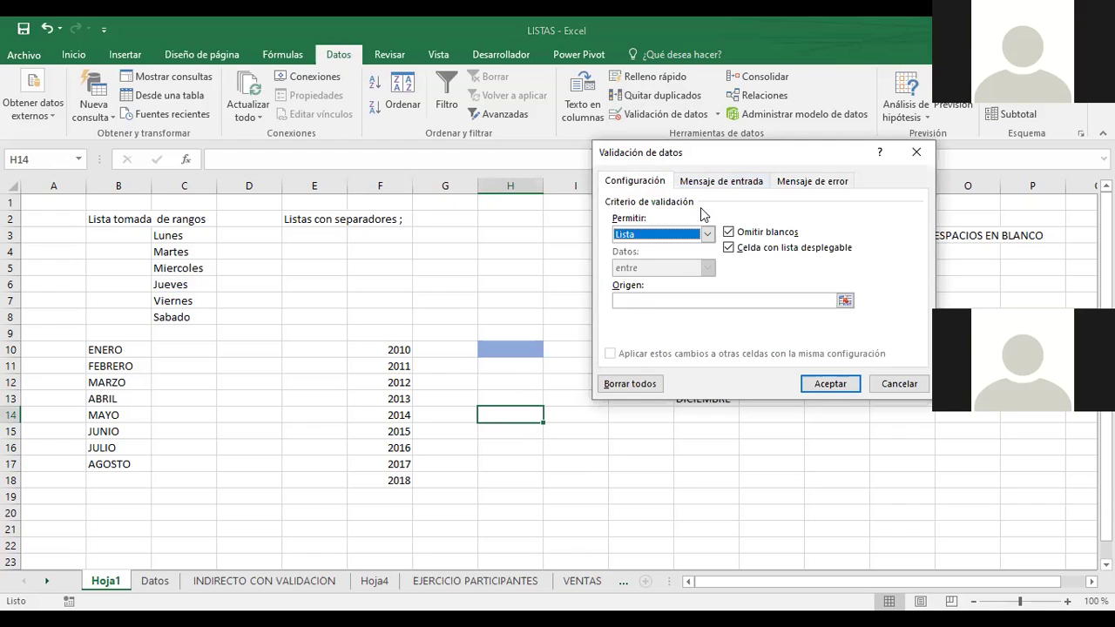
Enter "Router,Switch,Memorias, Teclados, UPS" directly as the source of H14's list and apply the validation
click(635, 301)
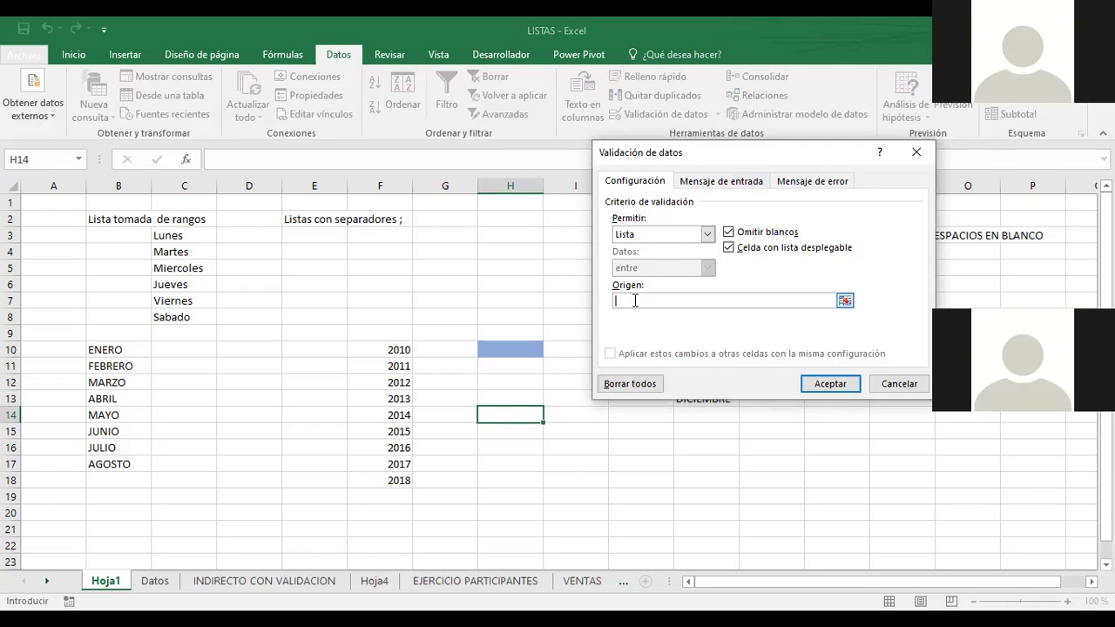
text(Router,Switch,Memorias, Te)
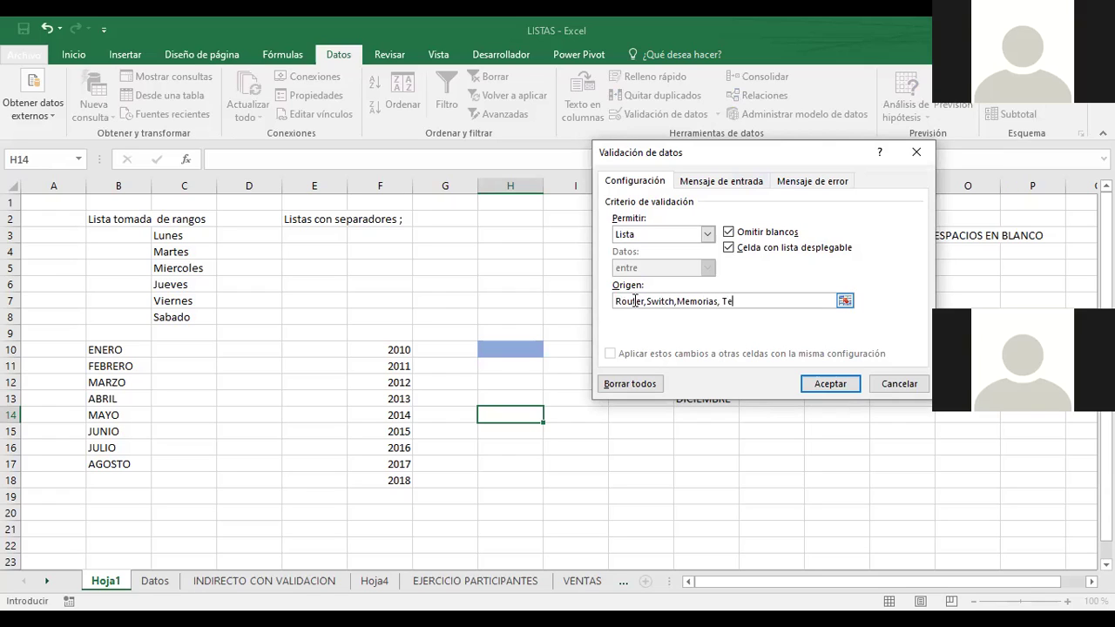
text(clados, u)
key(BackSpace)
text(UPS)
click(844, 388)
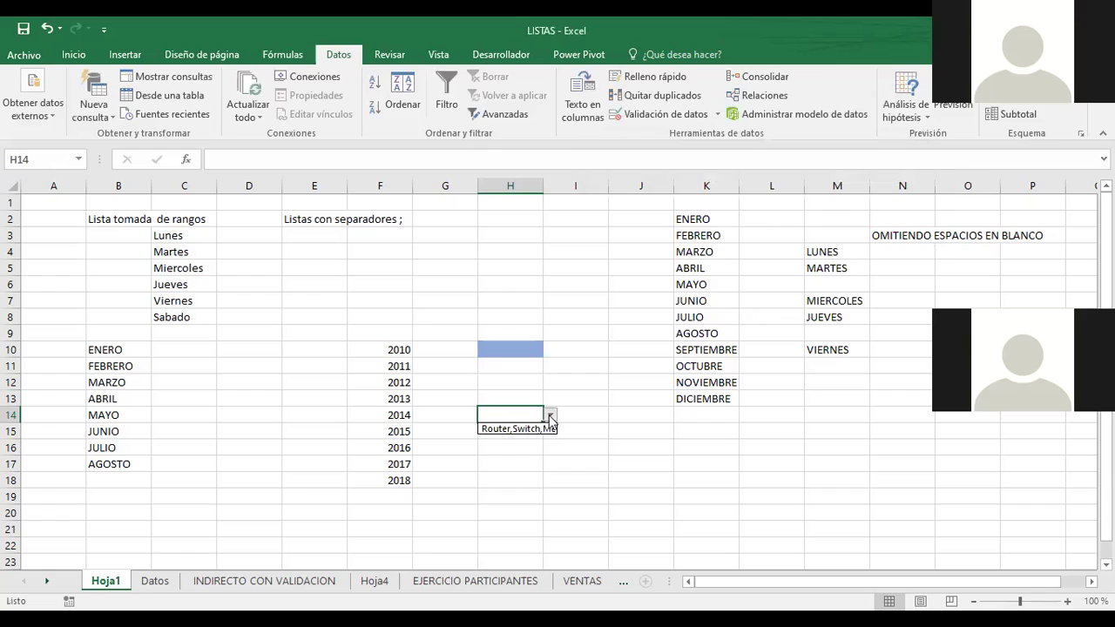
Choose the entry "Router,Switch,Memorias, Teclados, UPS" from cell H14's drop-down list
click(501, 426)
click(502, 425)
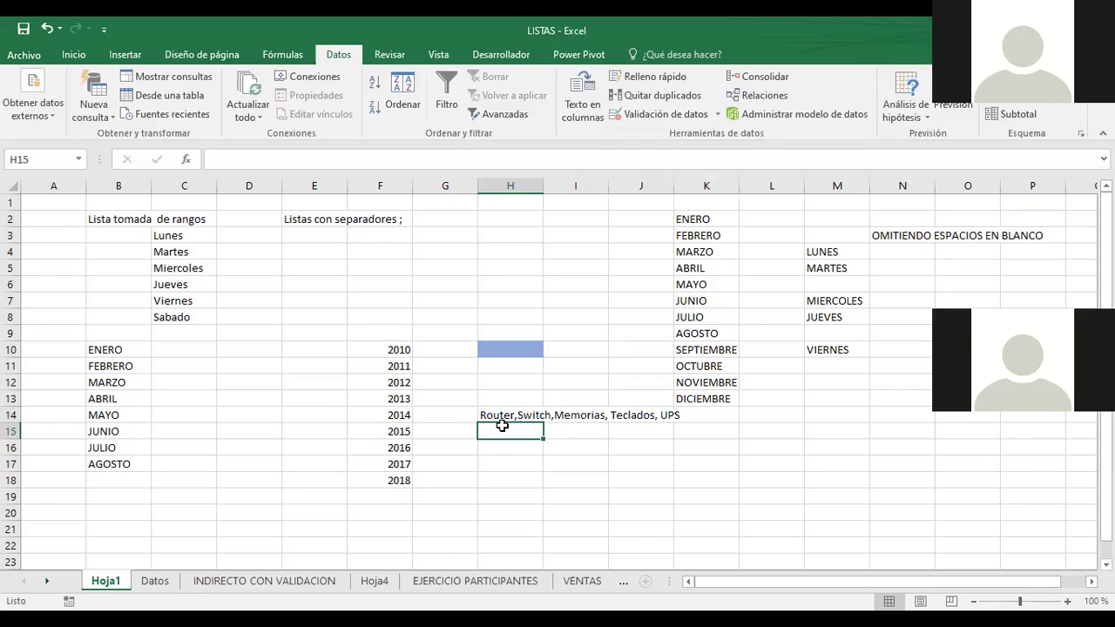
click(690, 476)
click(510, 426)
Reopen H14's data validation and replace the comma after Router in the source with a semicolon
click(505, 417)
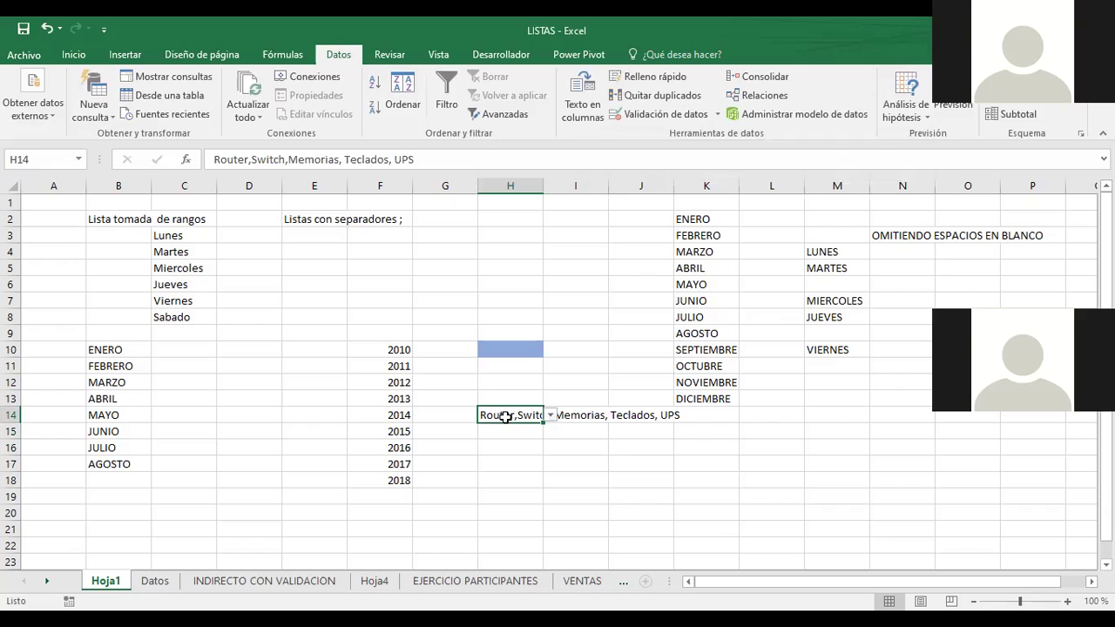
click(667, 114)
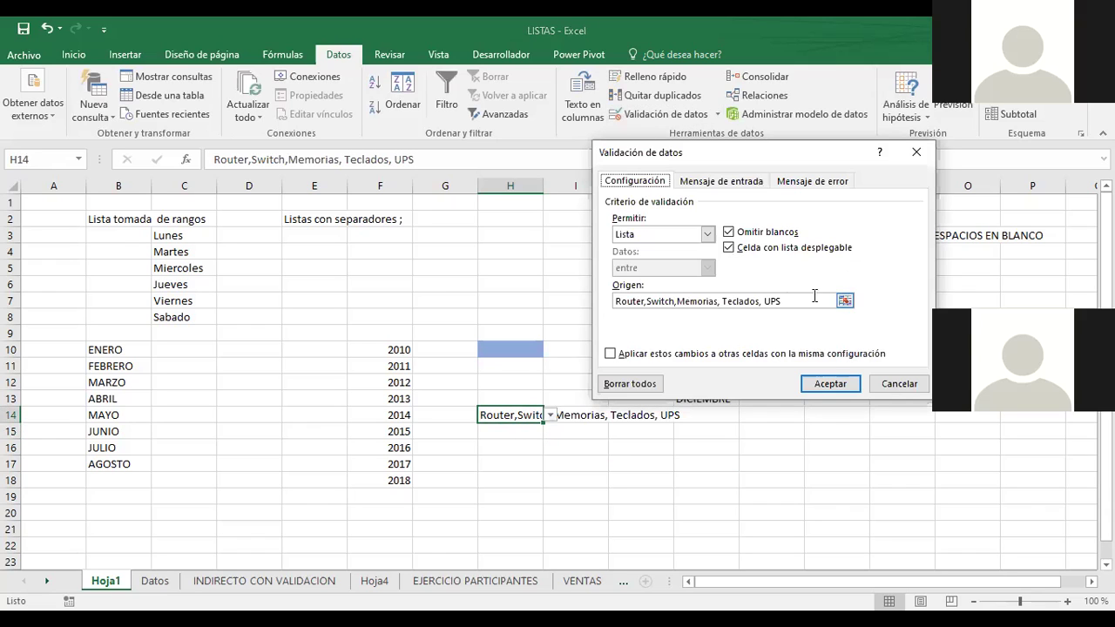
click(648, 301)
key(BackSpace)
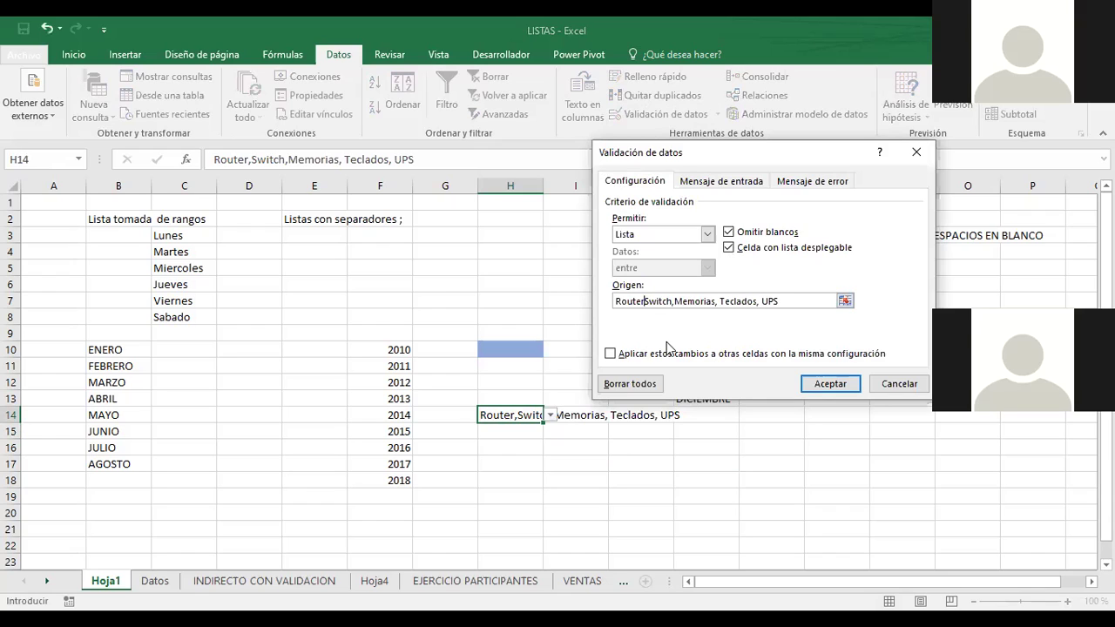
text(;)
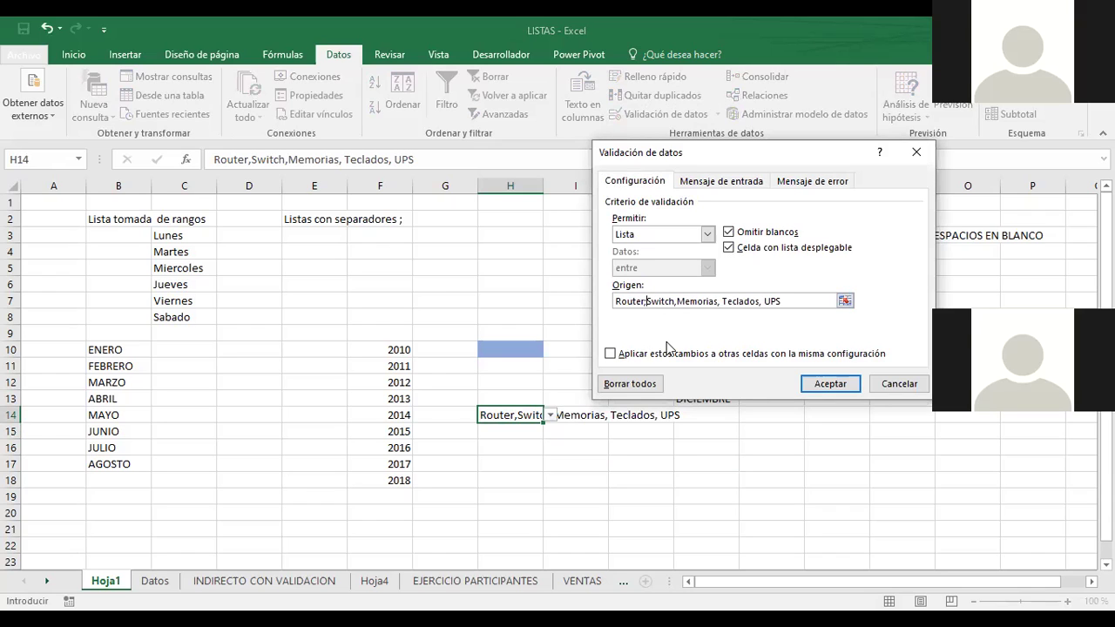
key(Right)
key(Right)
key(Right)
key(Right)
key(BackSpace)
key(BackSpace)
key(BackSpace)
key(BackSpace)
key(BackSpace)
key(BackSpace)
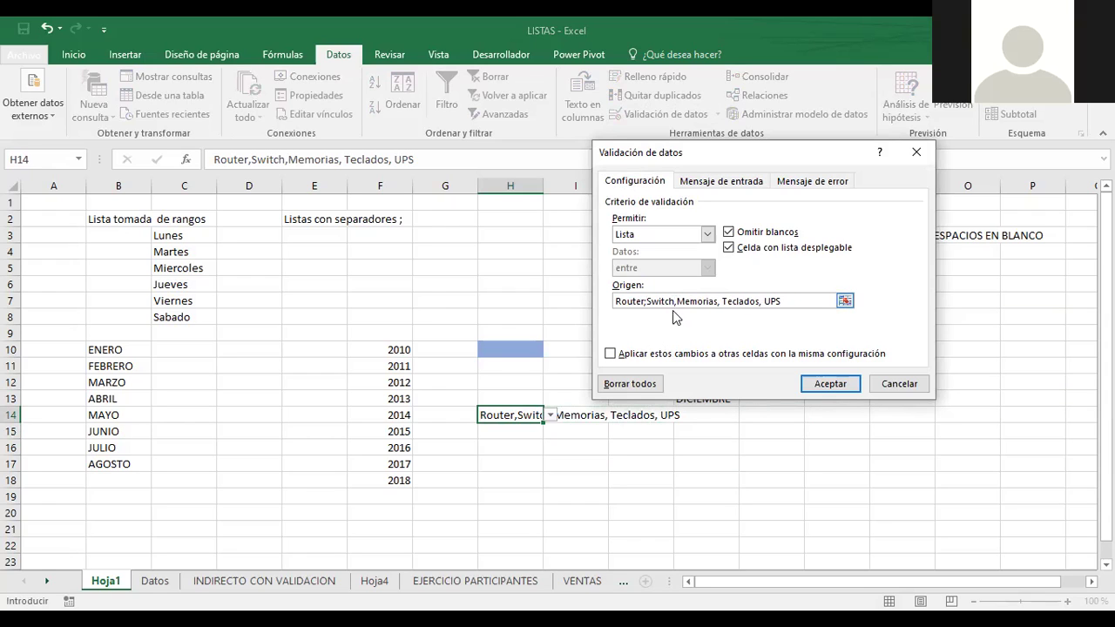
Replace the remaining separators in H14's source with semicolons so it reads Router;Switch;Memorias;Teclados;UPS, and apply the validation
click(676, 302)
key(BackSpace)
text(;)
click(718, 303)
key(BackSpace)
key(BackSpace)
text(;)
click(762, 303)
key(BackSpace)
key(BackSpace)
text(;)
click(830, 384)
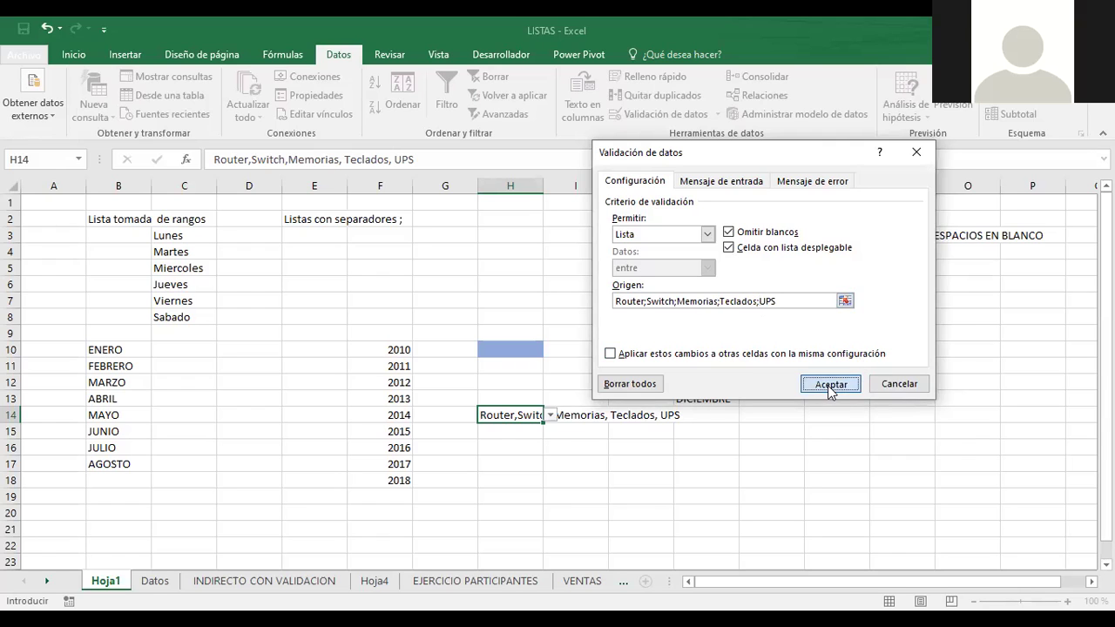
Check the separate options offered by cell H14's drop-down list without choosing one
click(553, 465)
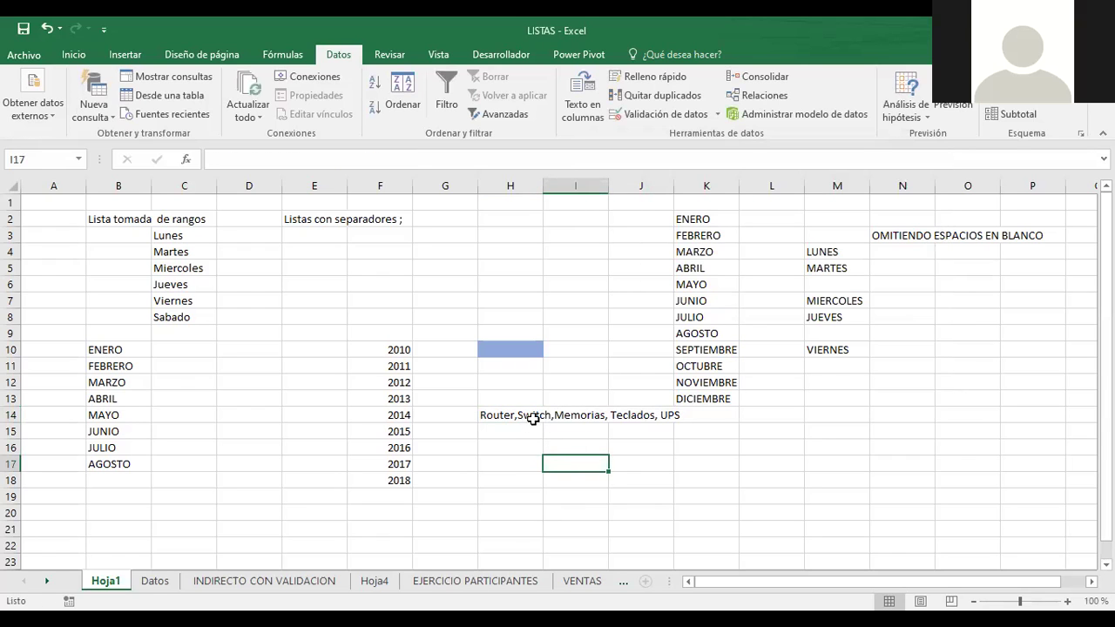
click(530, 418)
click(551, 417)
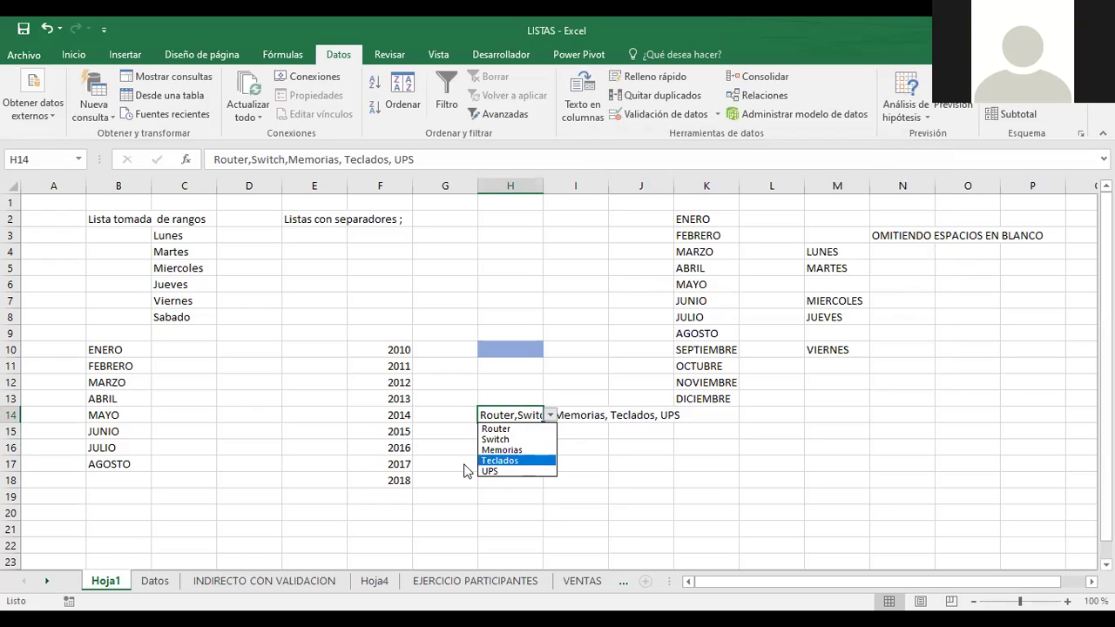
click(778, 493)
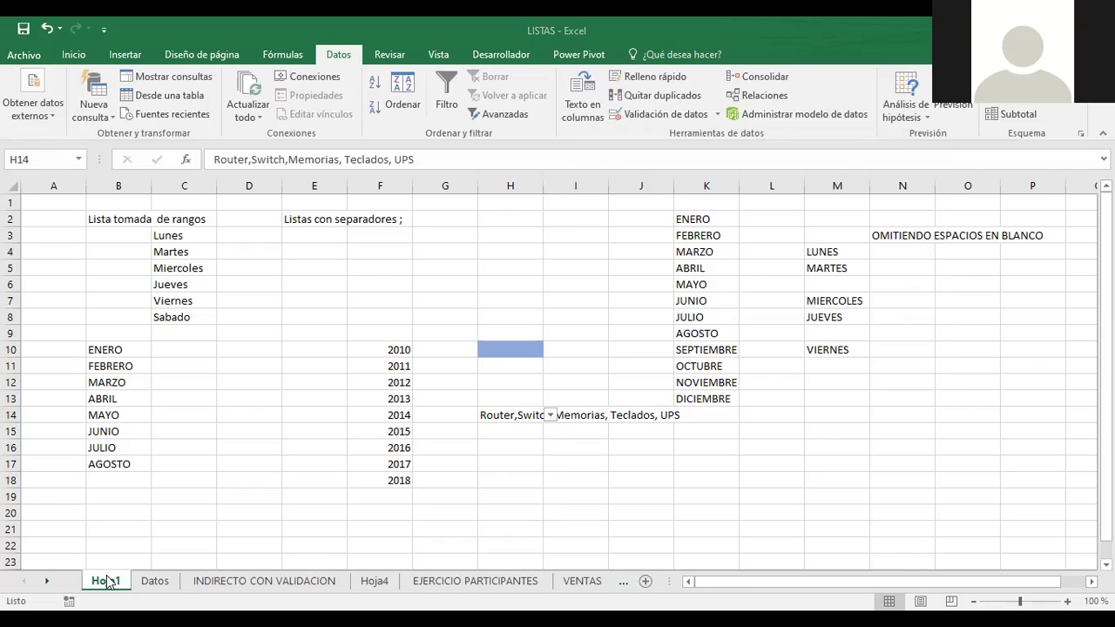
Switch to the Datos sheet and select the data of the LAPAZ table to show its name
click(154, 581)
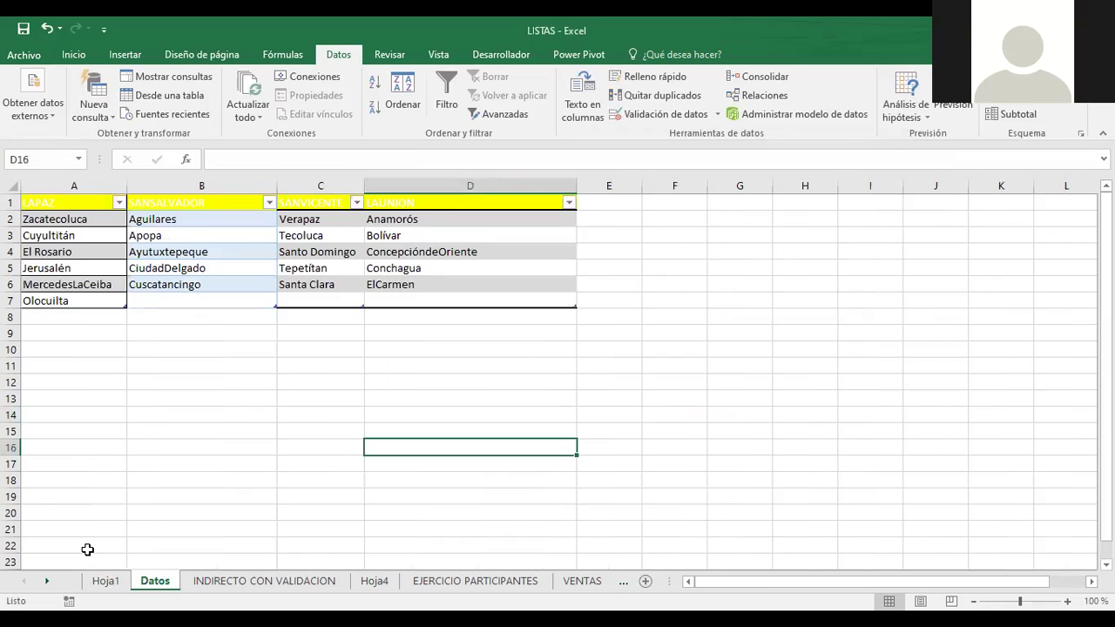
click(210, 432)
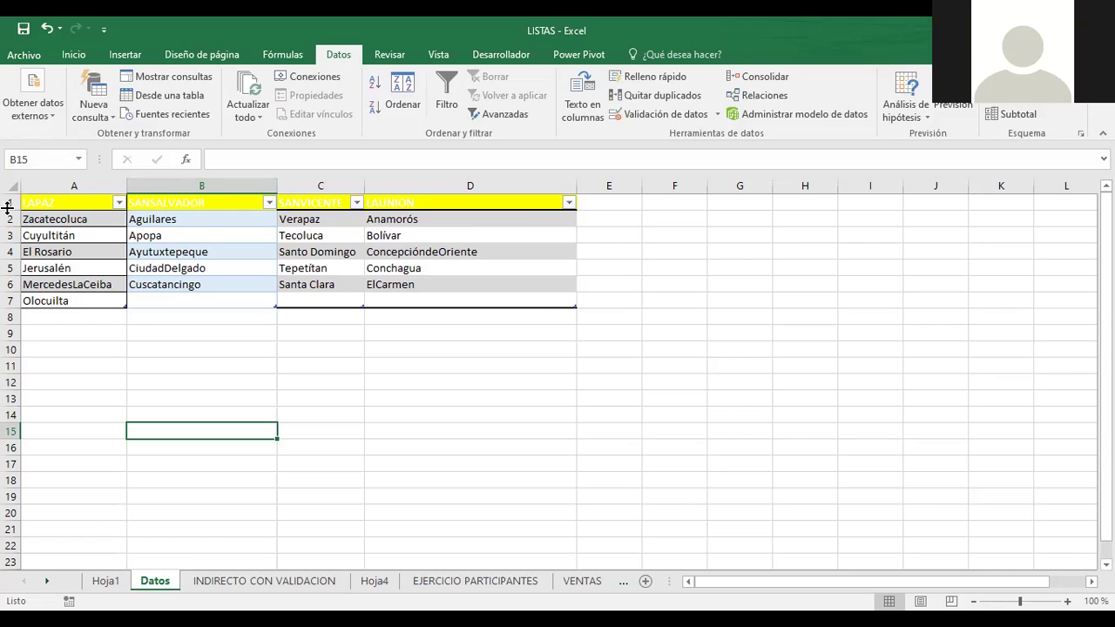
click(31, 193)
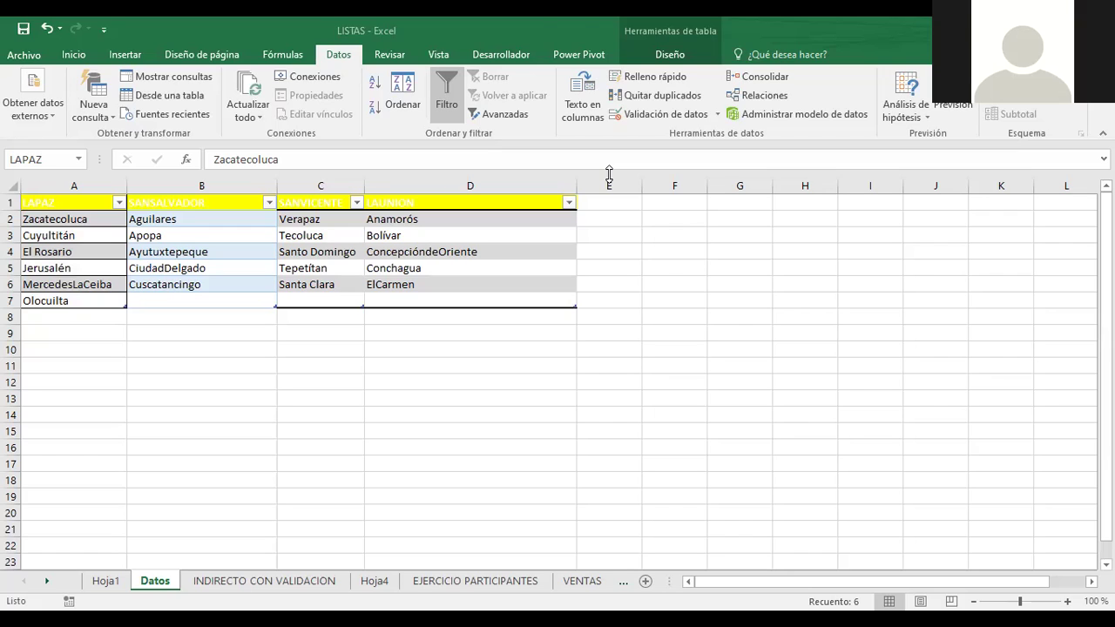
Enter the headings DEPARTAMENTO in cell B13 and MUNICIPIO in cell C13 of the Datos sheet
click(198, 398)
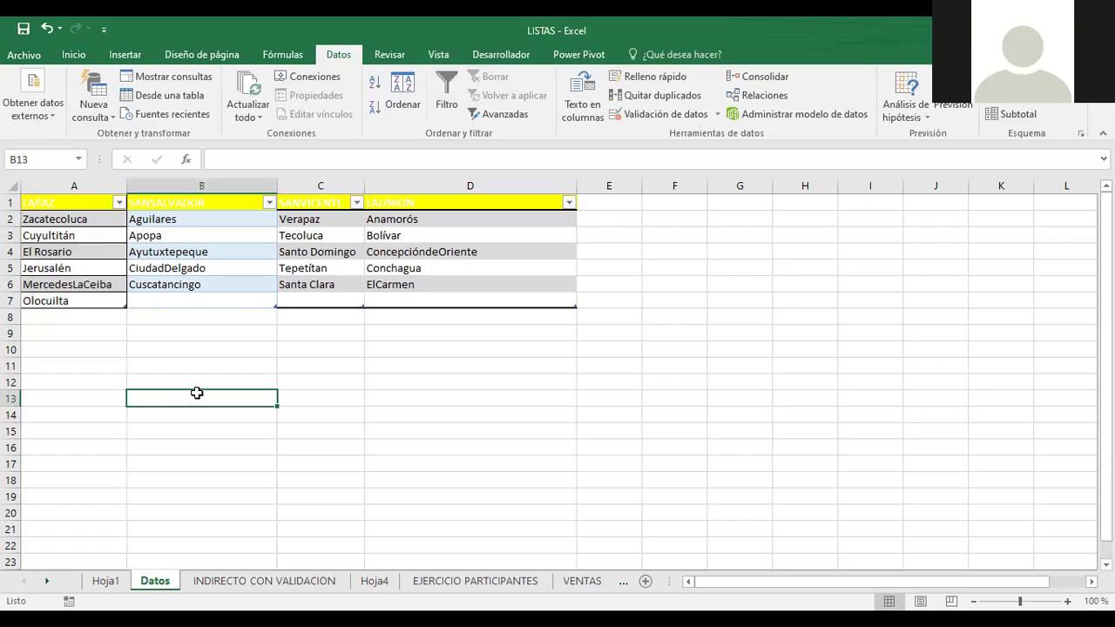
text(DEPr)
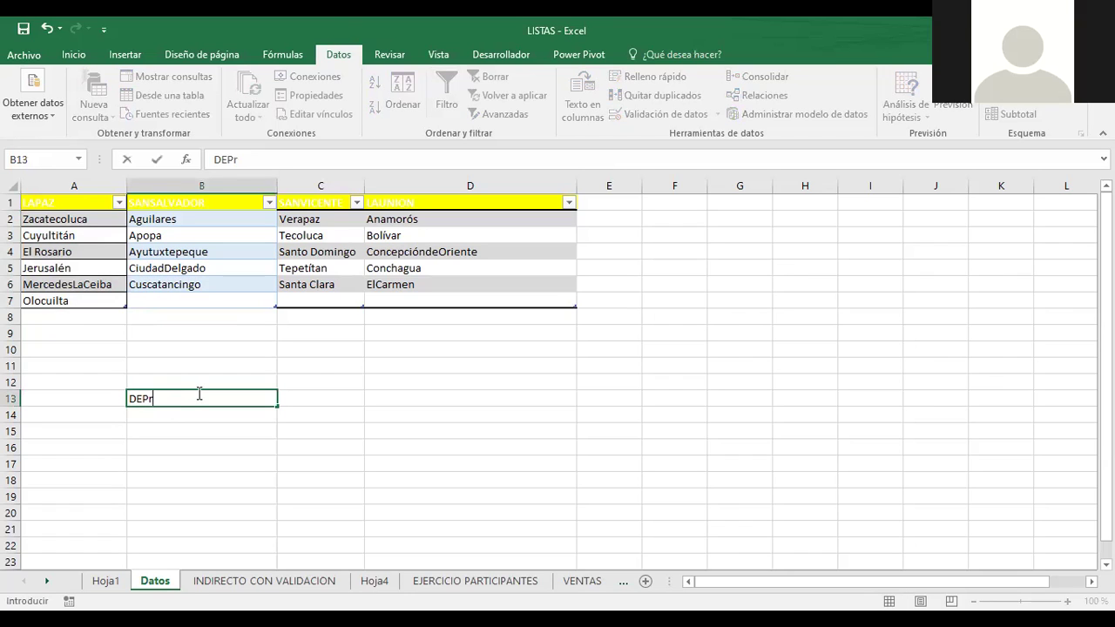
key(BackSpace)
key(BackSpace)
key(BackSpace)
key(BackSpace)
text(DEPARTAMENTO)
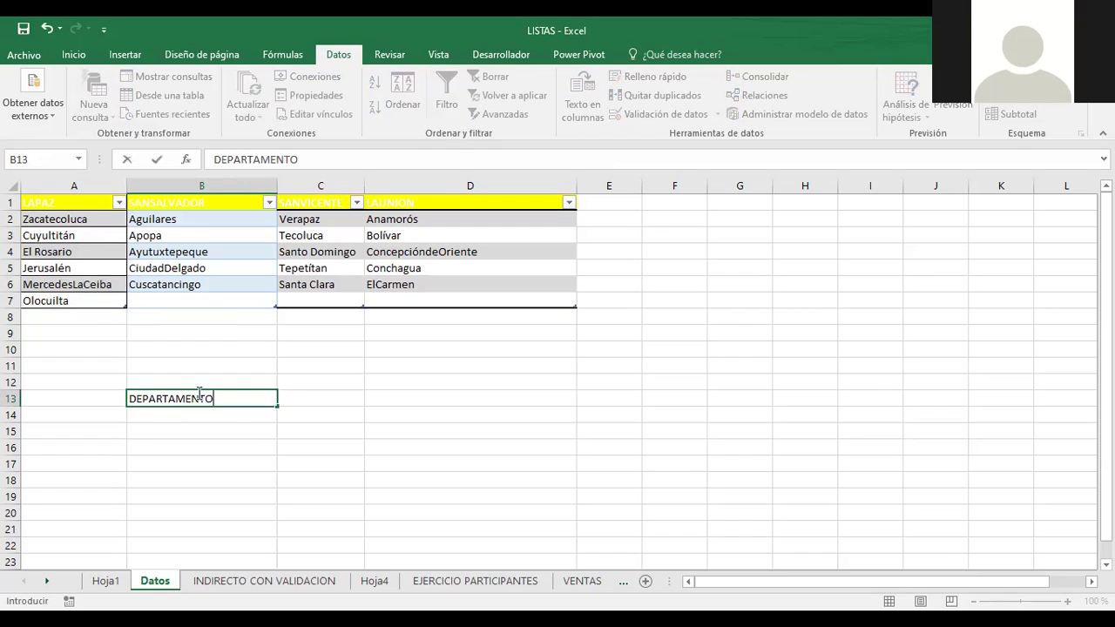
key(Tab)
text(MUN)
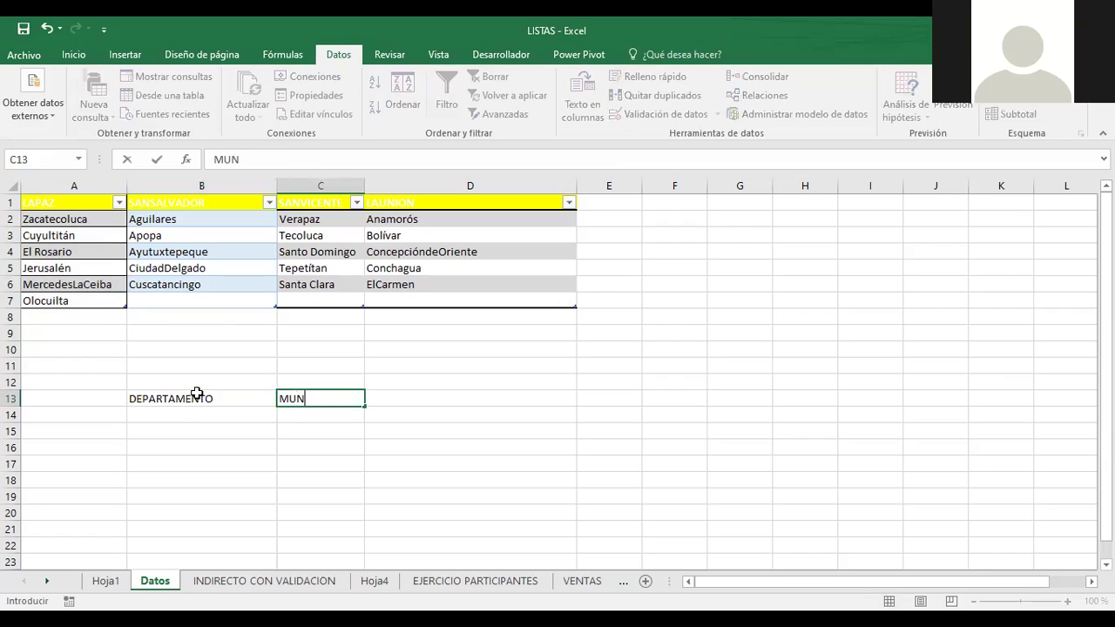
text(ICIPIO)
key(Return)
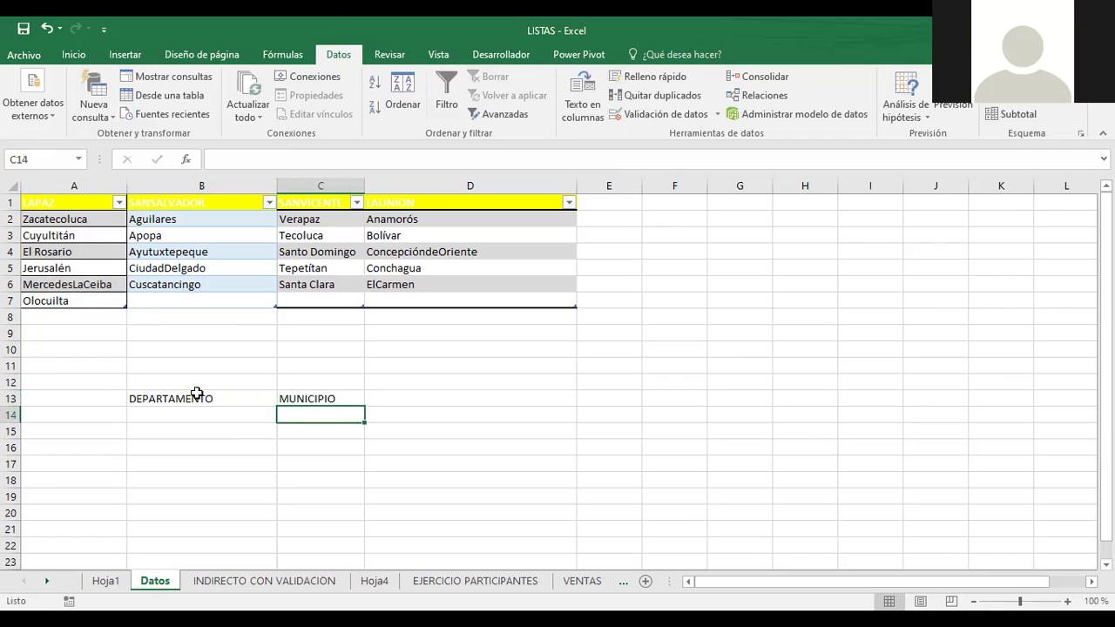
Review the DEPARTAMENTO heading against the LAPAZ, SANSALVADOR and SANVICENTE table headers and the entries under SANVICENTE
click(199, 397)
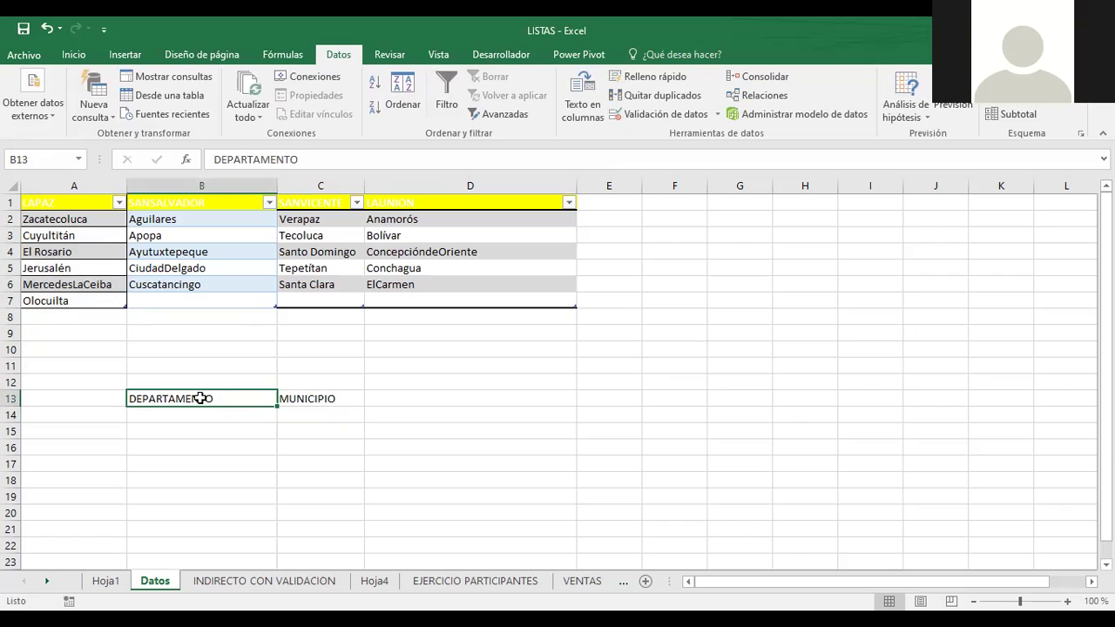
click(63, 201)
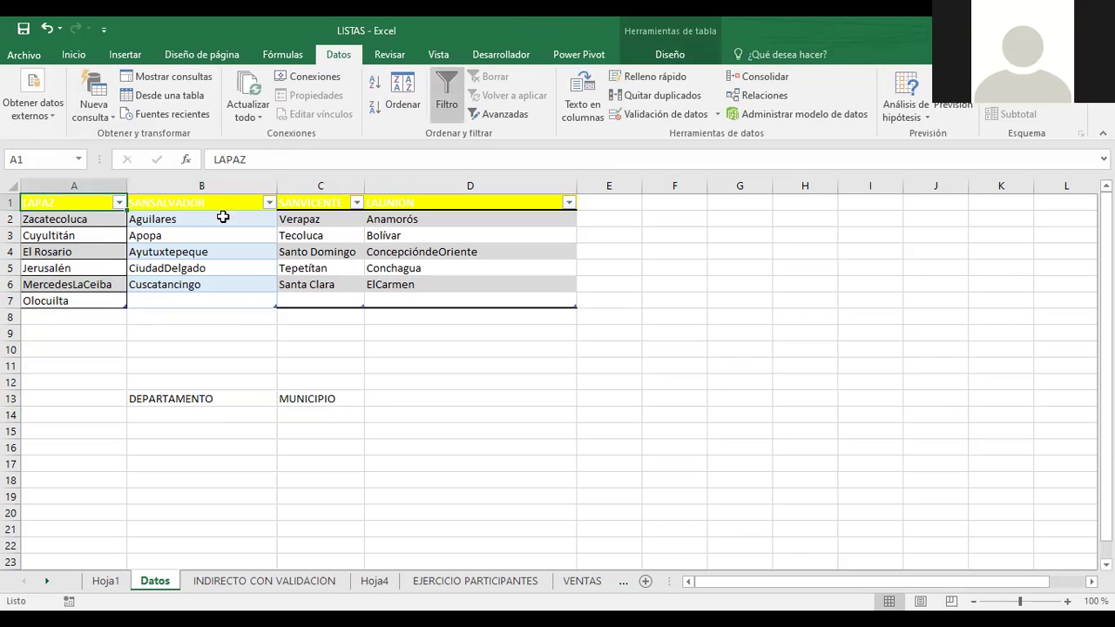
click(160, 202)
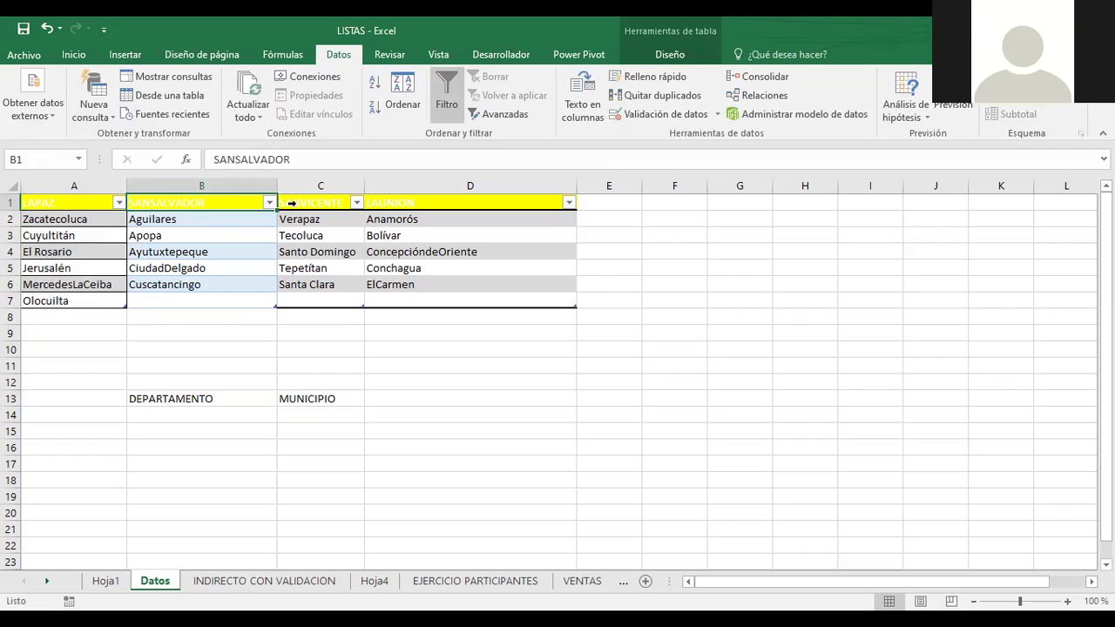
click(332, 203)
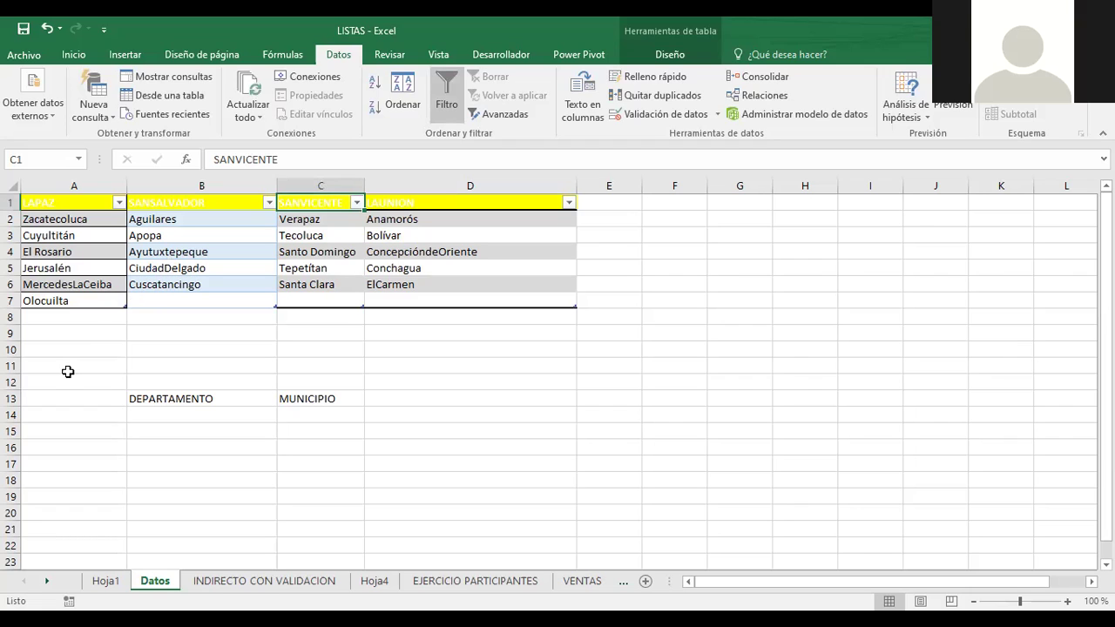
key(Down)
key(Down)
key(Down)
key(Down)
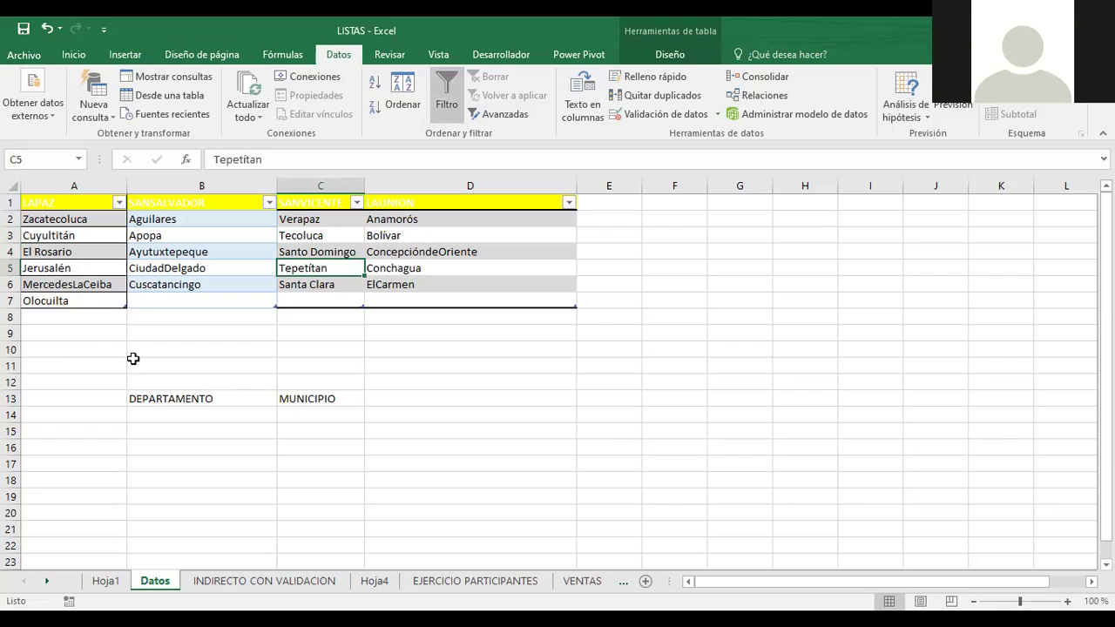
Fill the range B11:C16 around the DEPARTAMENTO and MUNICIPIO headings with light green
drag(129, 365, 331, 447)
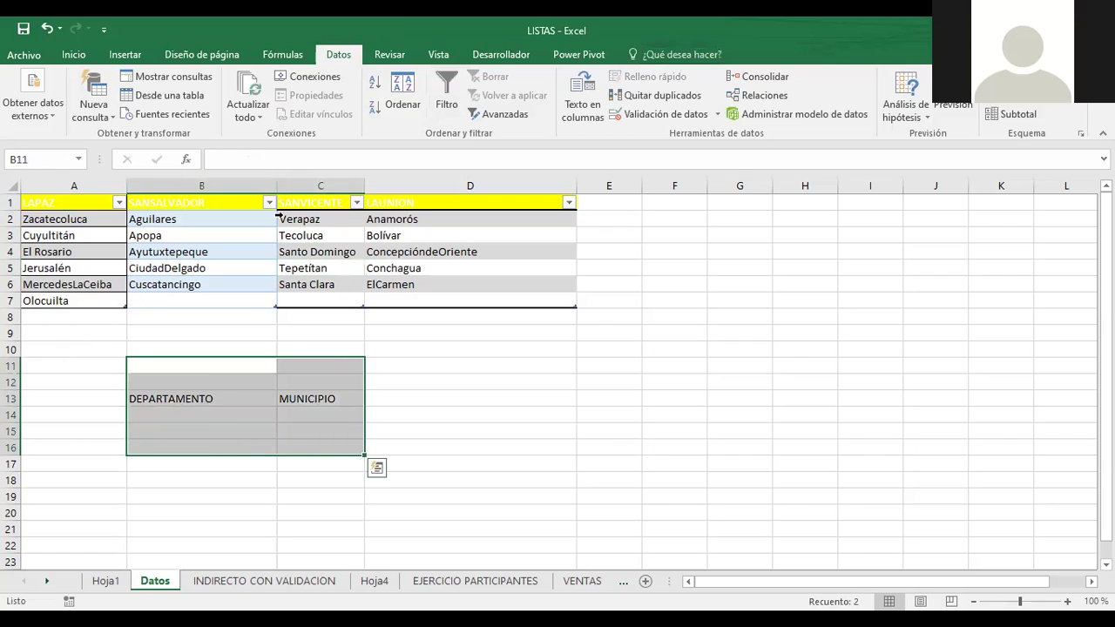
click(75, 54)
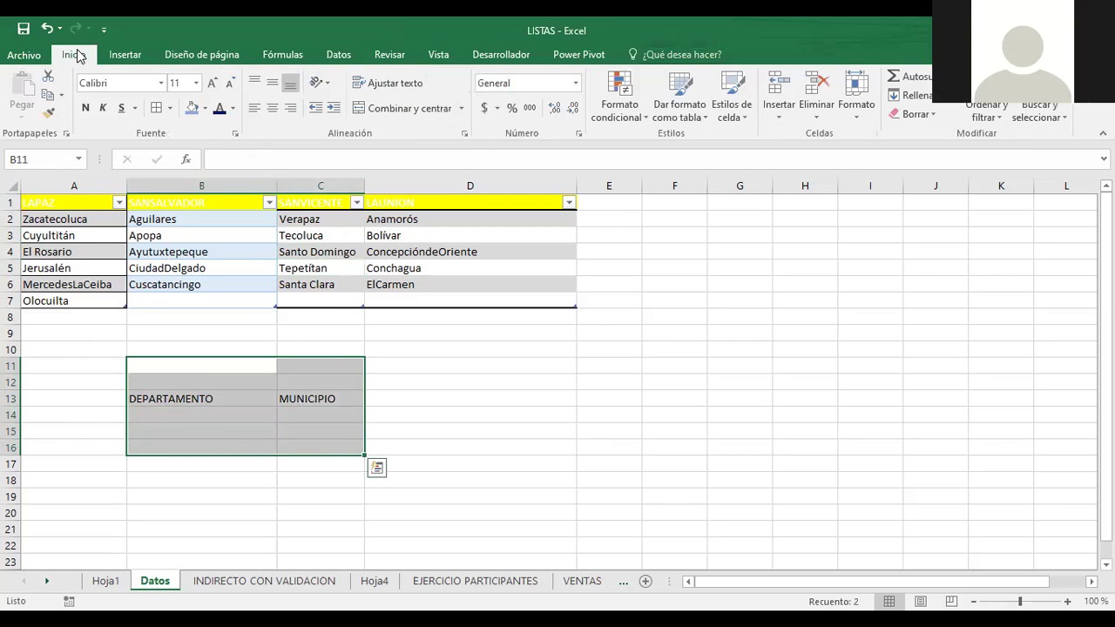
click(206, 106)
click(250, 236)
click(466, 445)
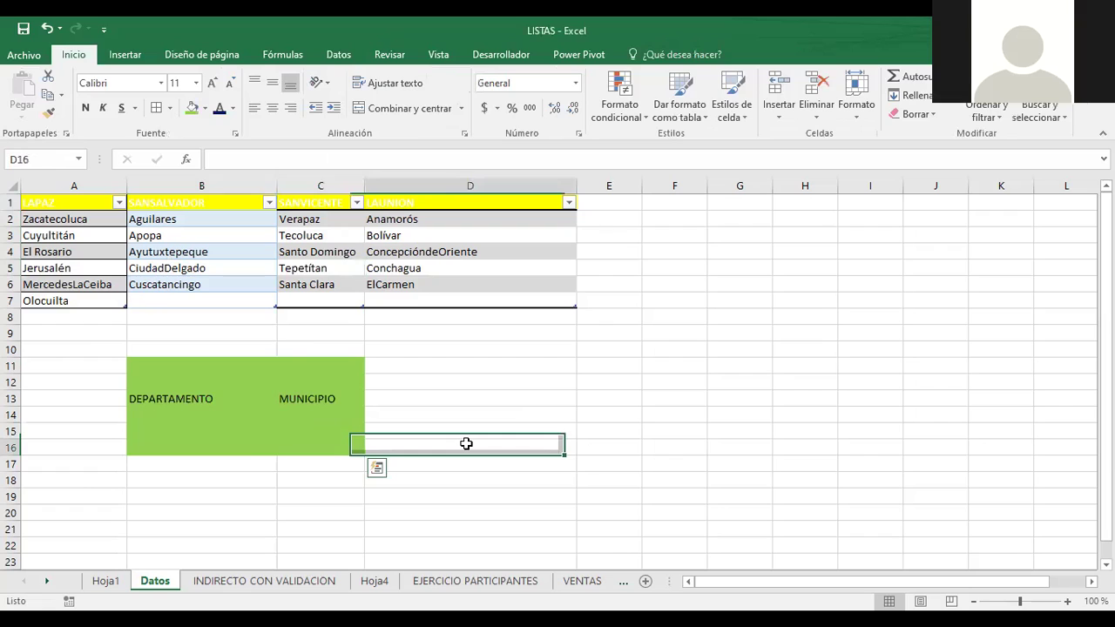
Enter the example department LA PAZ in B14 and the municipality SAN JUAN NONUALCO in C14
click(149, 413)
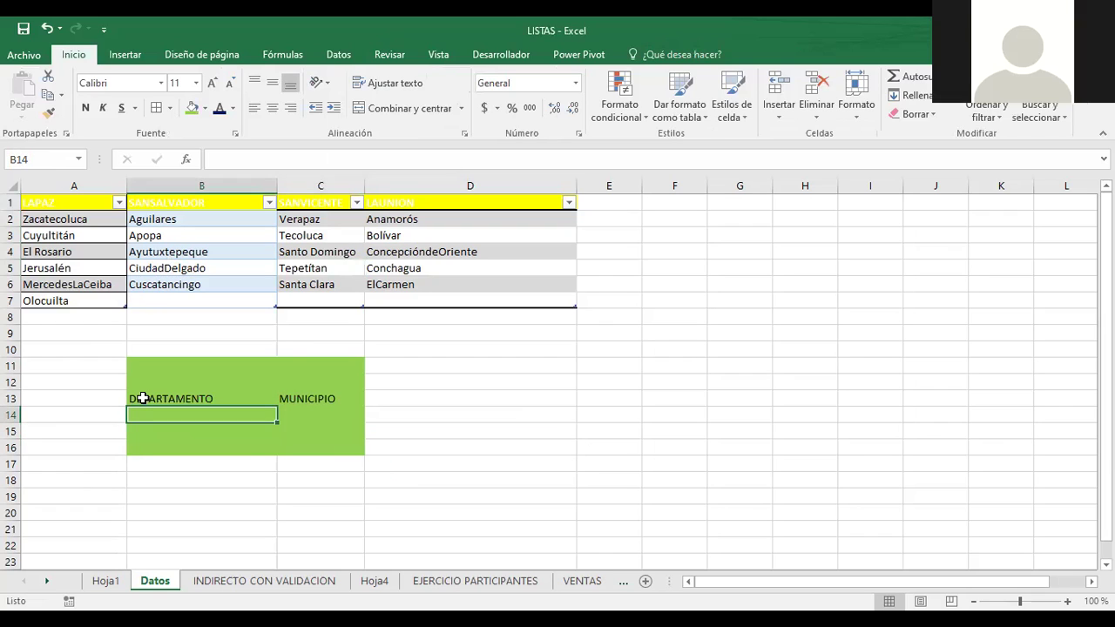
text(LA PAZ)
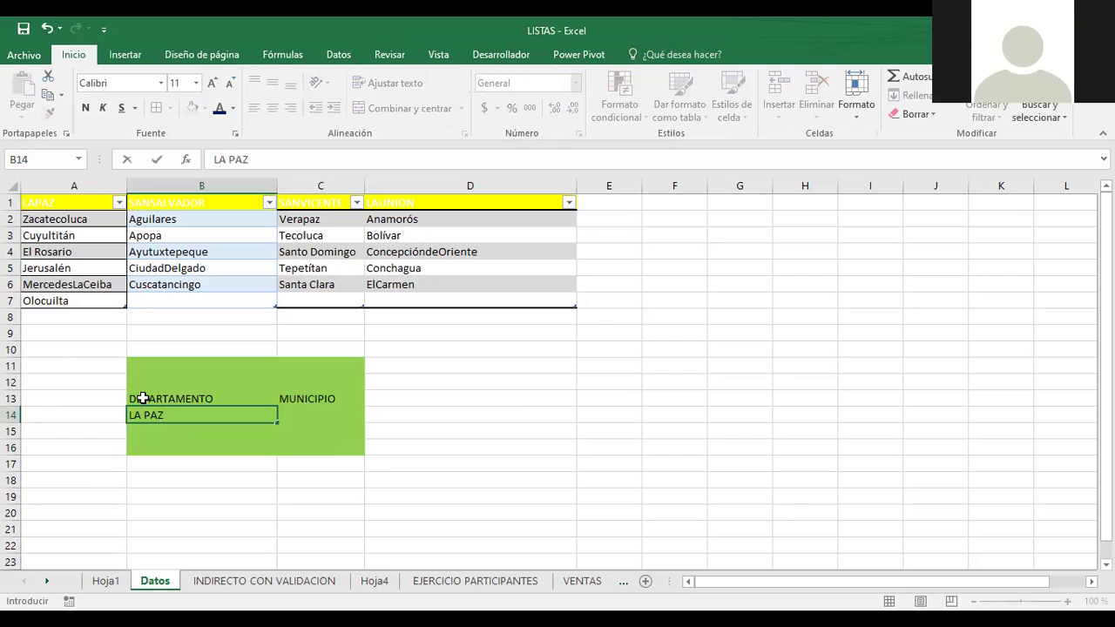
key(Return)
key(Up)
key(Right)
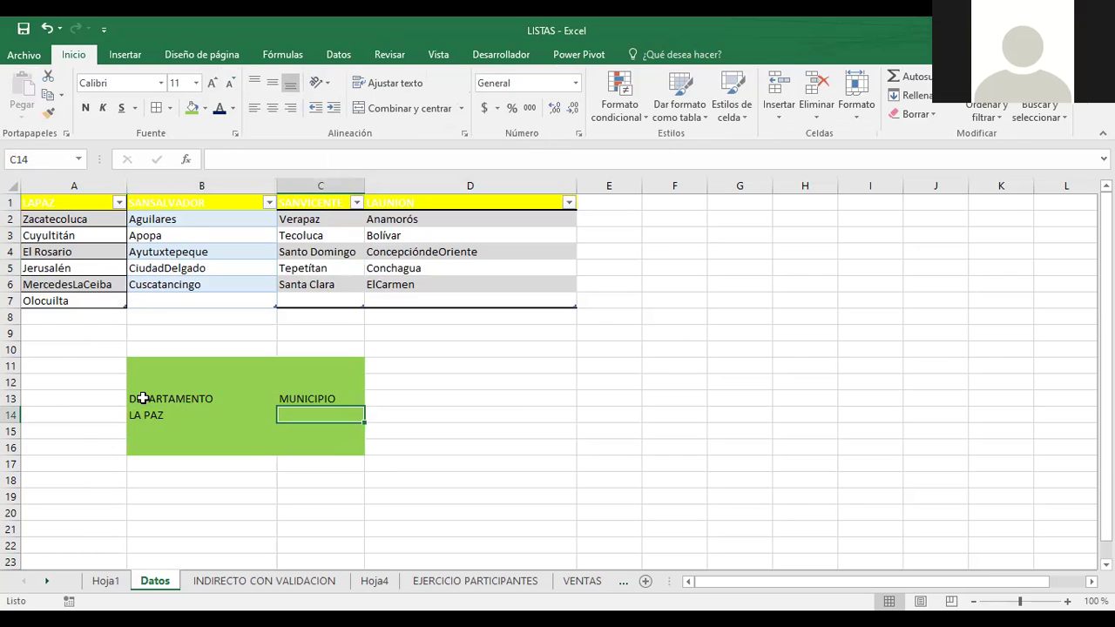
text(SAN JUNA)
key(BackSpace)
key(BackSpace)
key(BackSpace)
key(BackSpace)
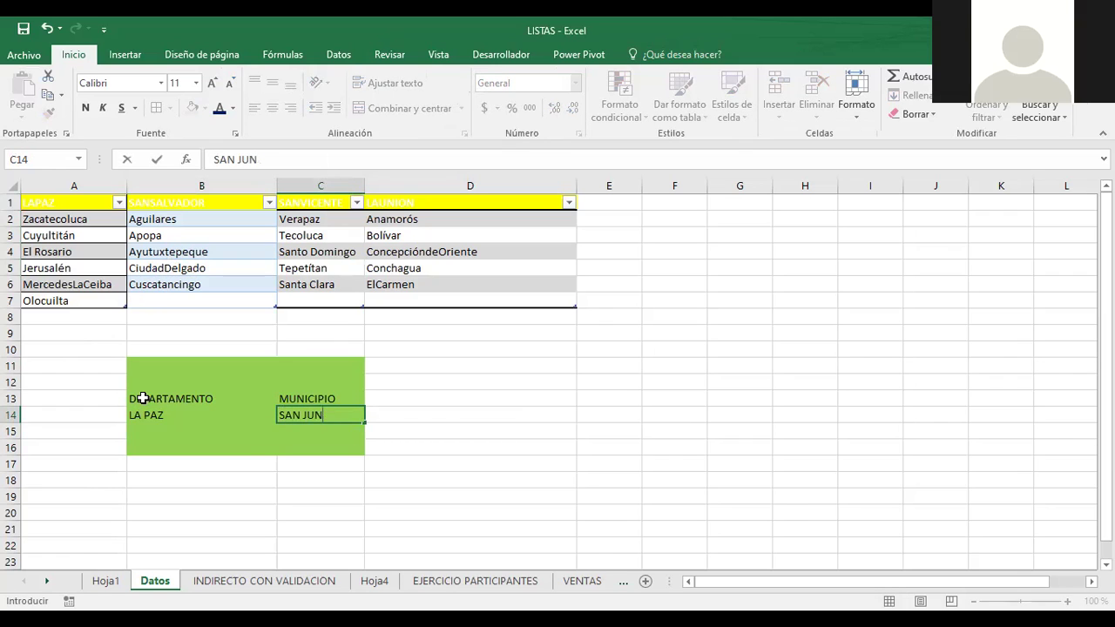
text(AN NONUALCO)
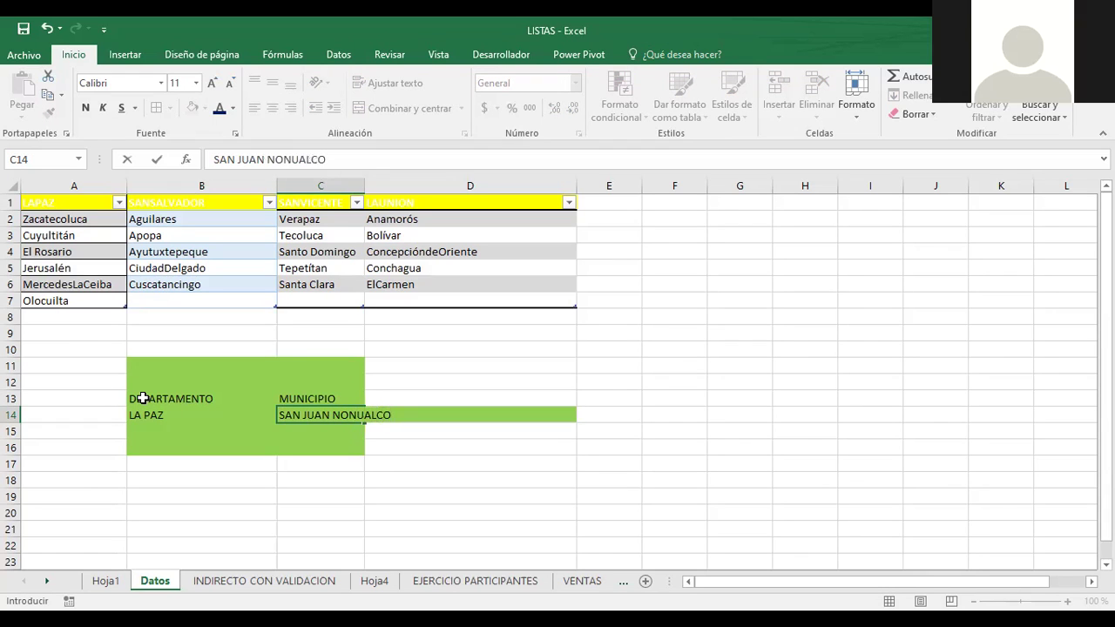
key(Return)
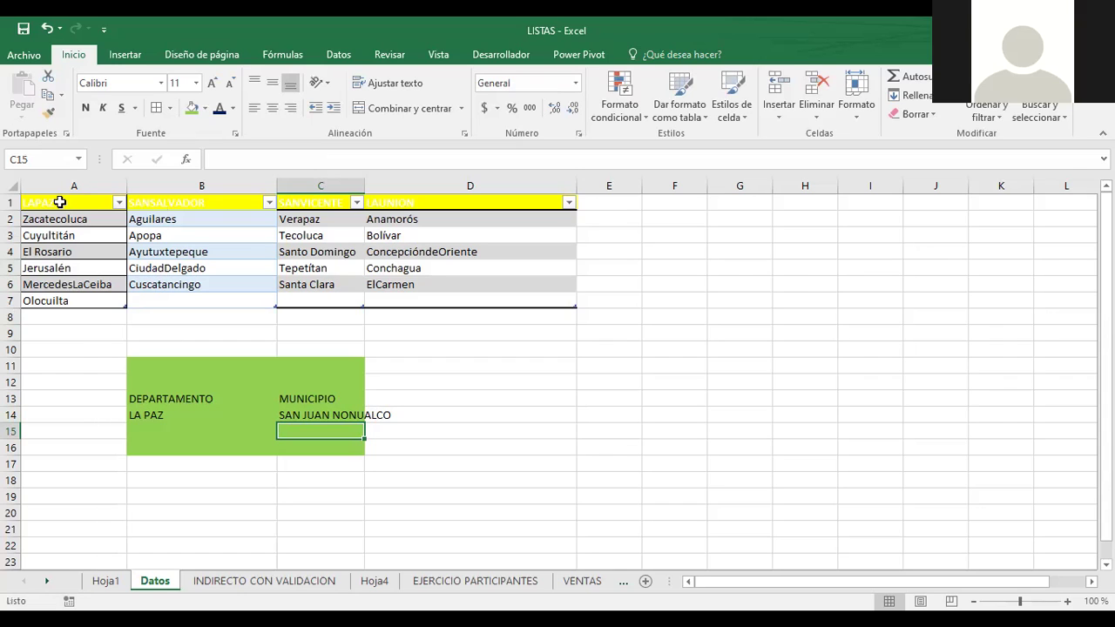
Enter LA PAZ in cell E11, away from the green block
click(669, 234)
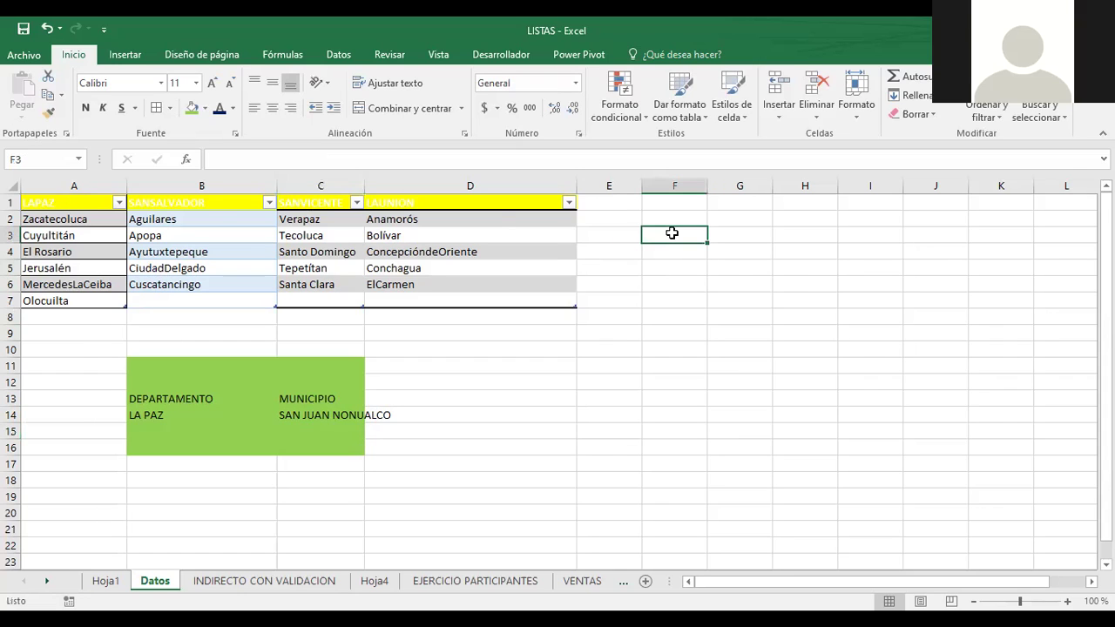
click(593, 366)
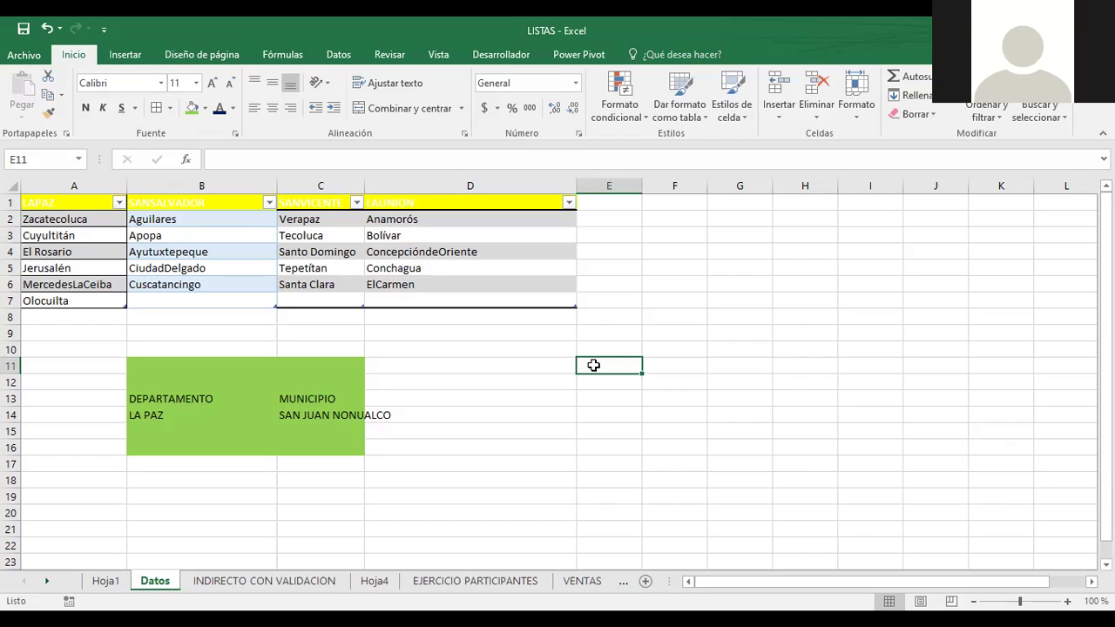
text(ZACA)
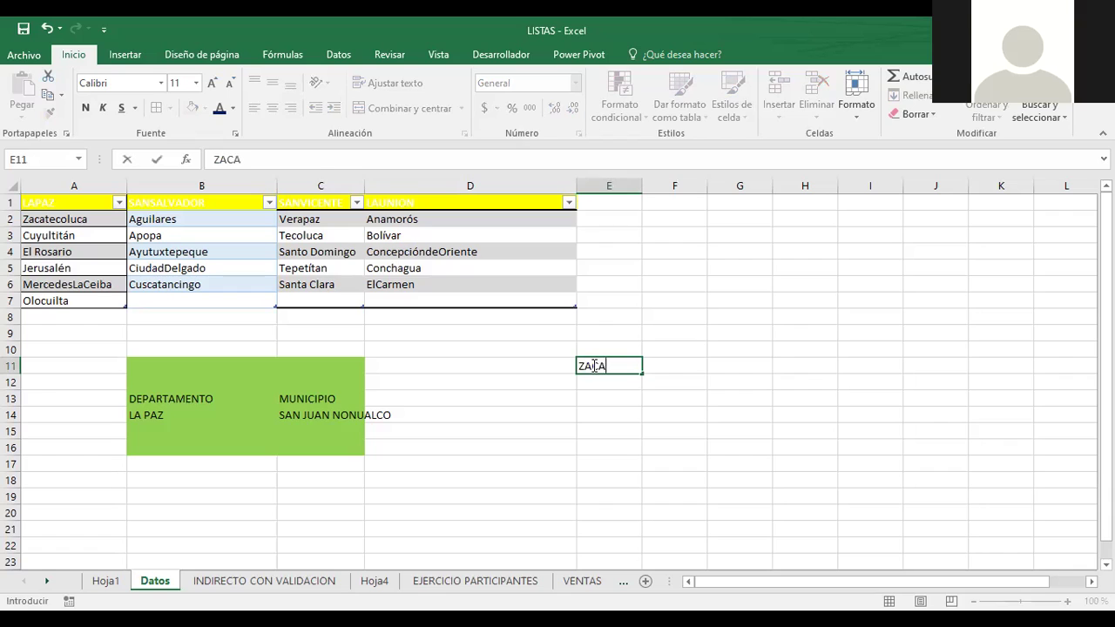
key(BackSpace)
key(BackSpace)
key(BackSpace)
key(BackSpace)
text(LA PAZ)
key(Return)
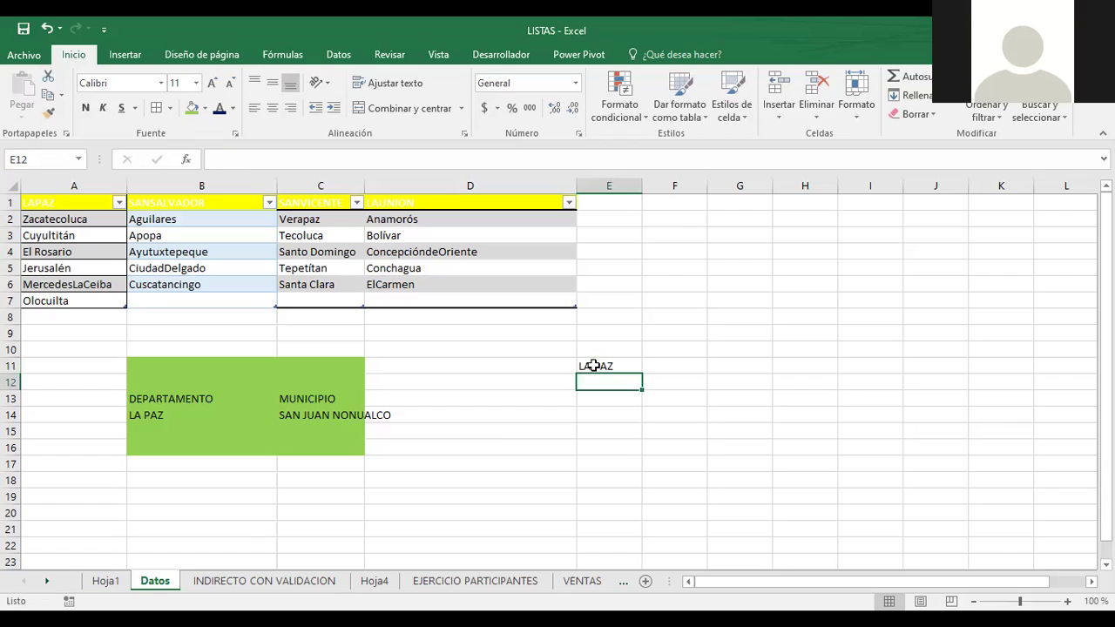
Enter the text SAN RAFAEL OBR in cell E12, below LA PAZ
text(AN)
key(BackSpace)
key(BackSpace)
text(SAN)
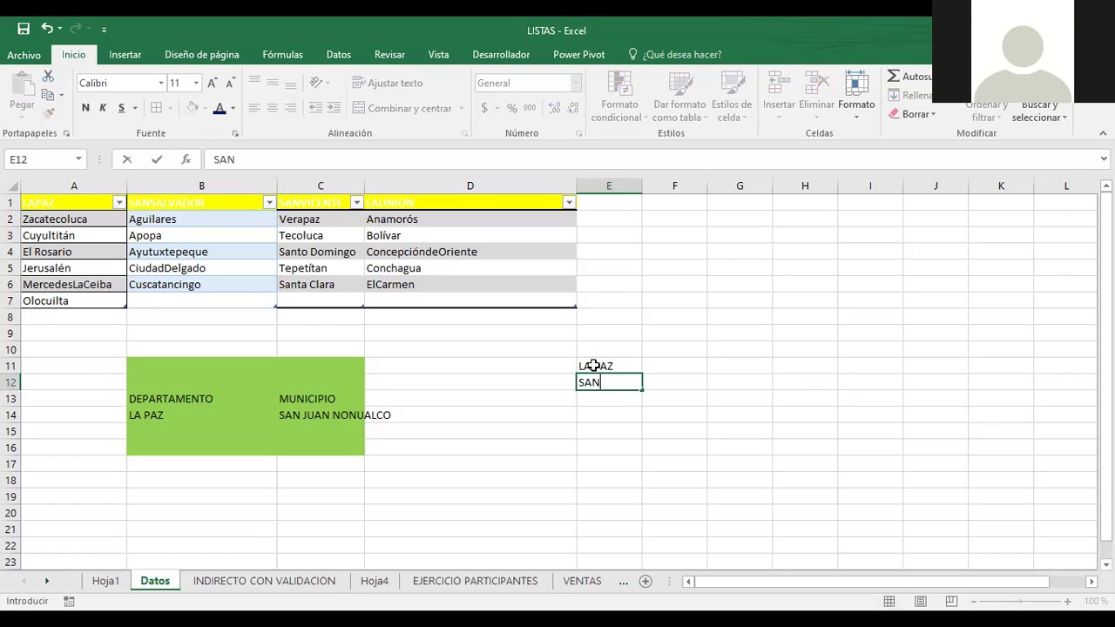
text( RAFAEL OBR)
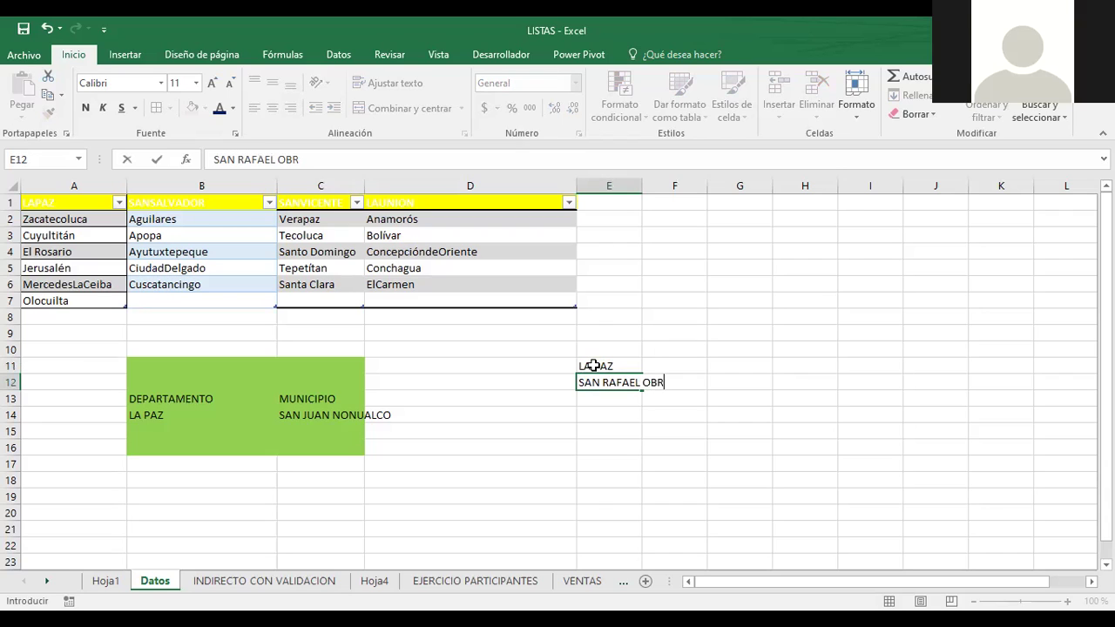
Enter SAN RAFAEL OBRAJUELO, SANTIAGO NONUALCO and SAN PEDRO NONUALCO in E12 to E14, and widen column E to fit them
text(AJUELO)
key(Return)
text(SAN)
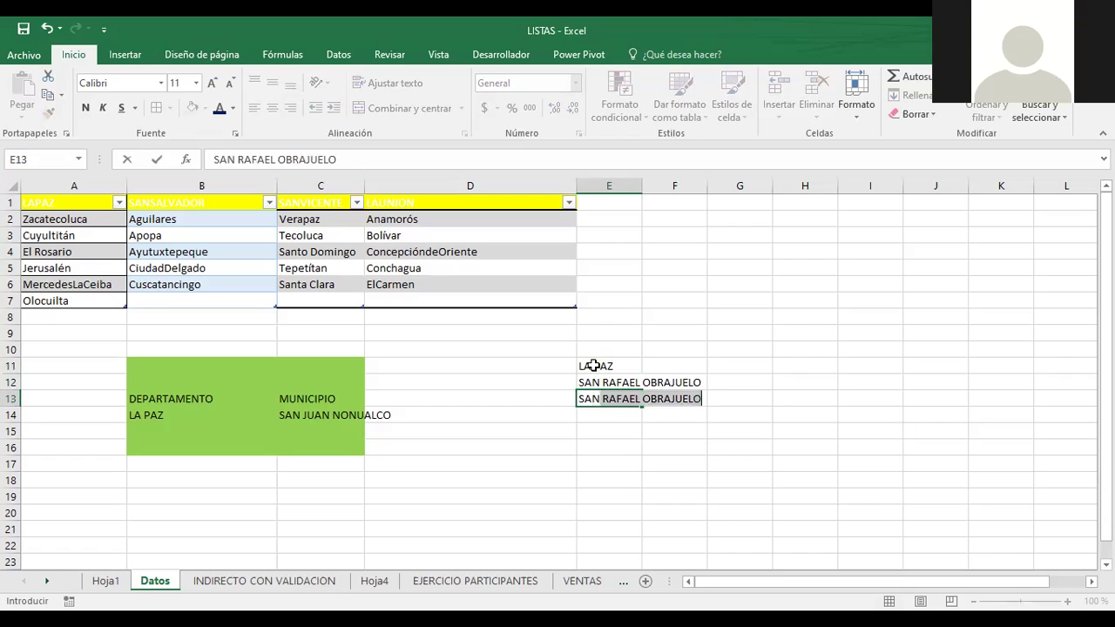
text(TIAGO)
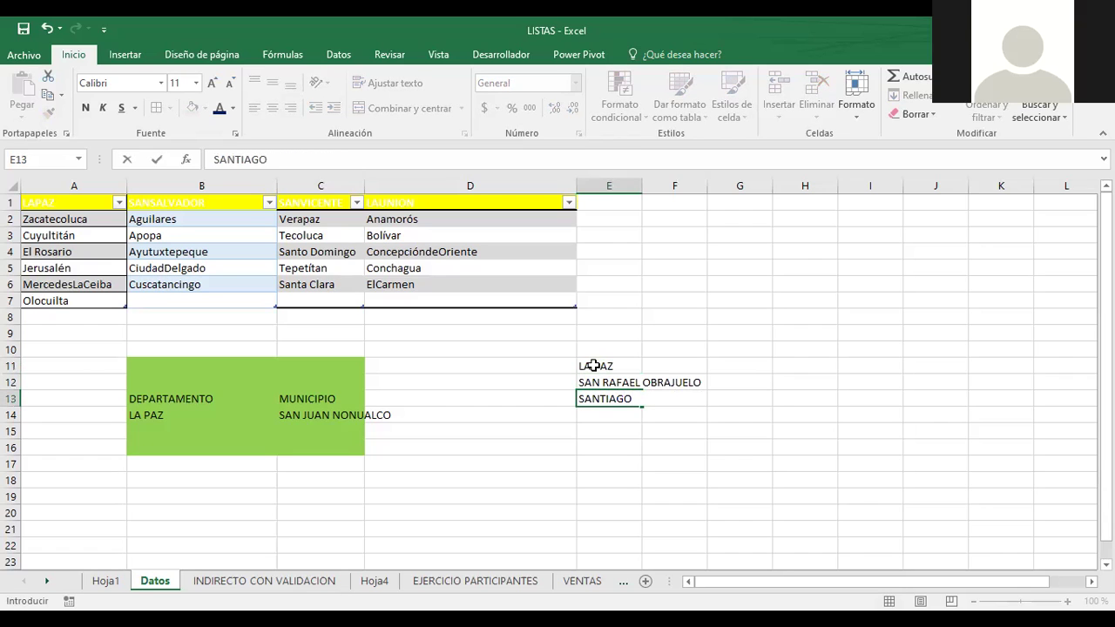
text( NONUALCO)
key(Return)
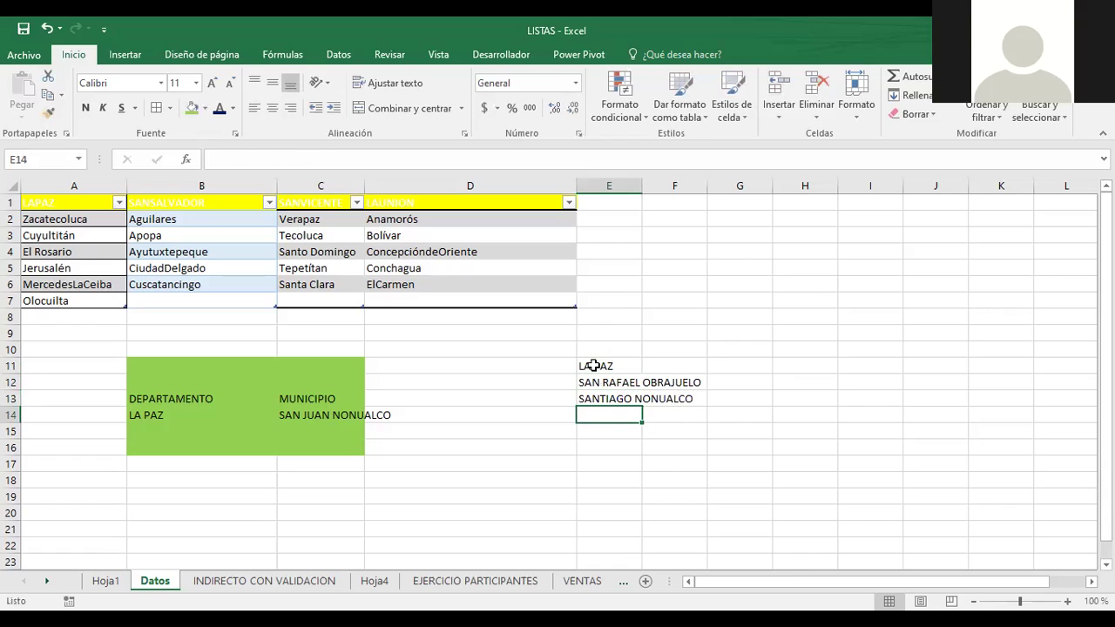
text(SANP)
key(BackSpace)
text(PEDRO)
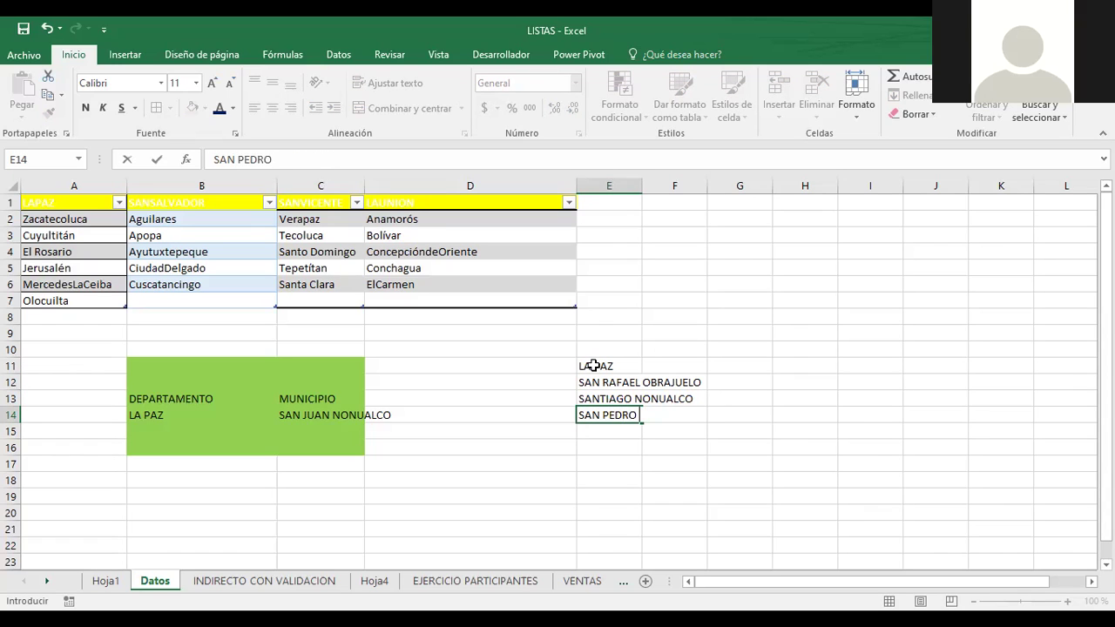
text( NONUALCO)
key(Return)
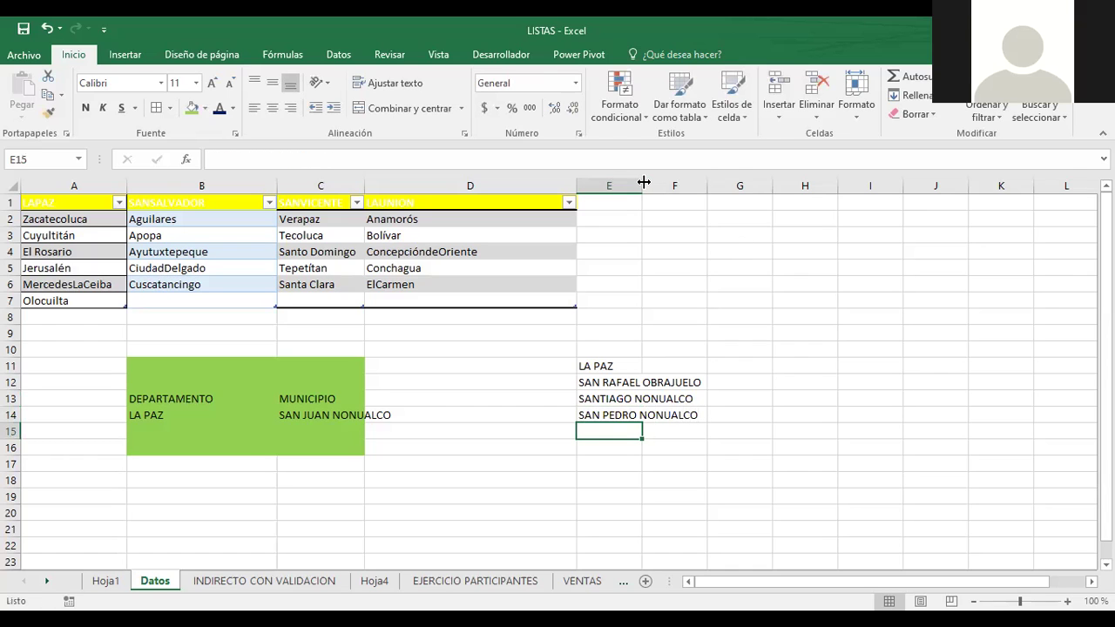
drag(642, 185, 735, 186)
Try to convert the LA PAZ list in E11:E14 into a table without marking a header row
click(644, 366)
drag(649, 381, 650, 416)
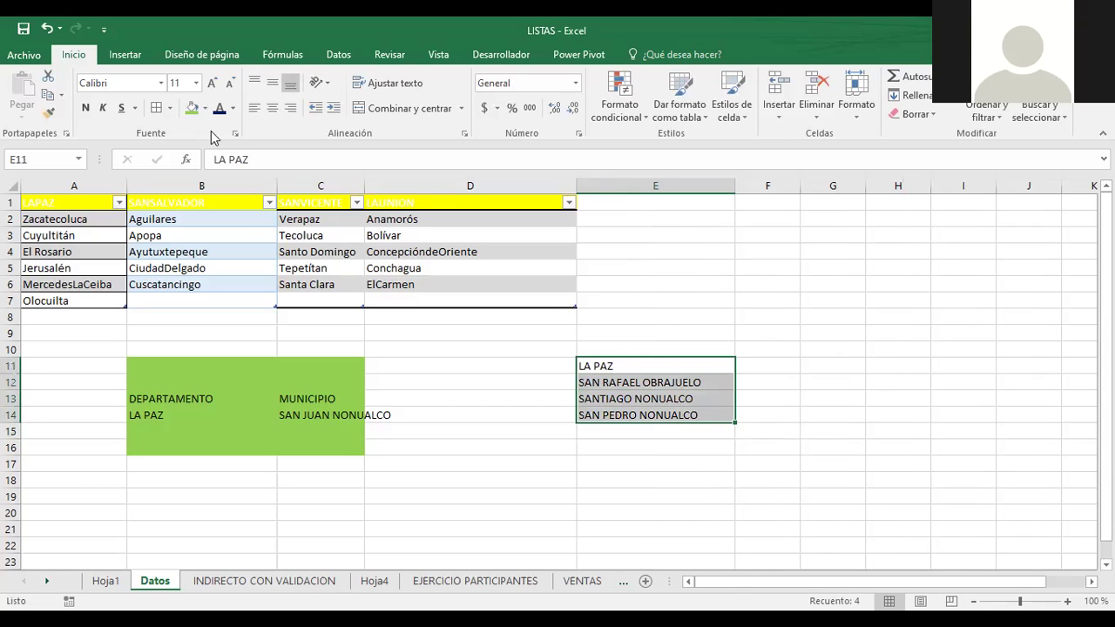
click(123, 54)
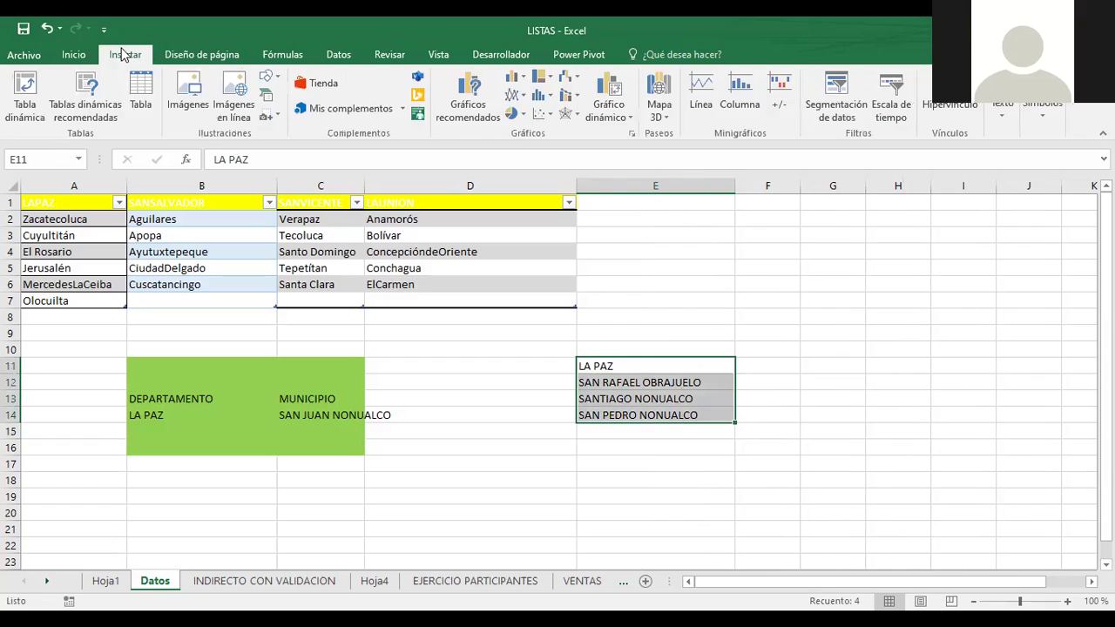
click(140, 96)
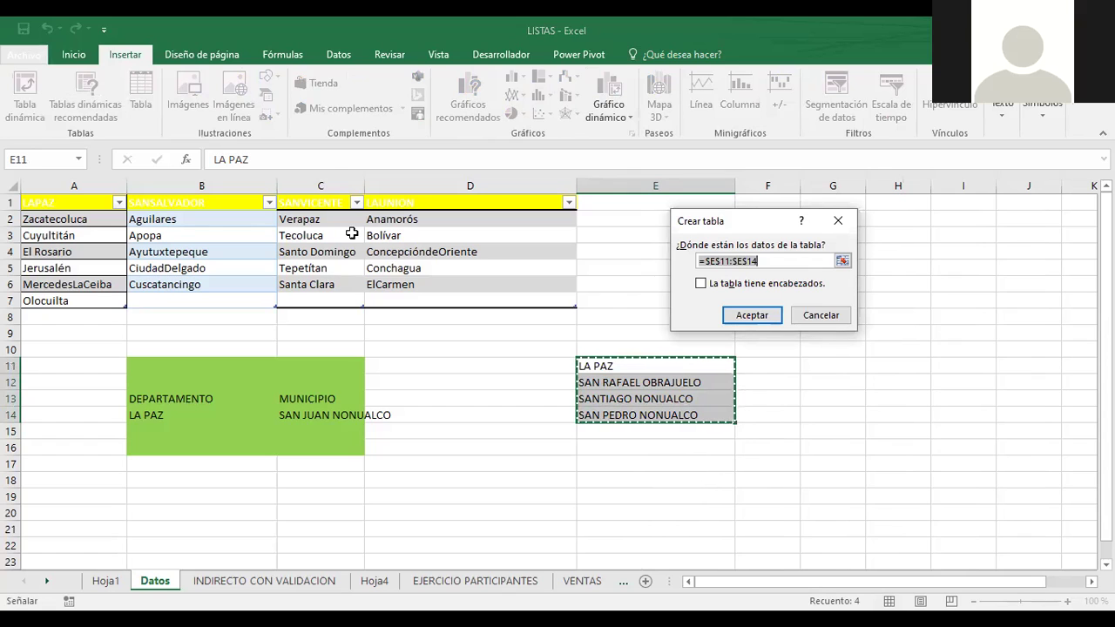
click(763, 314)
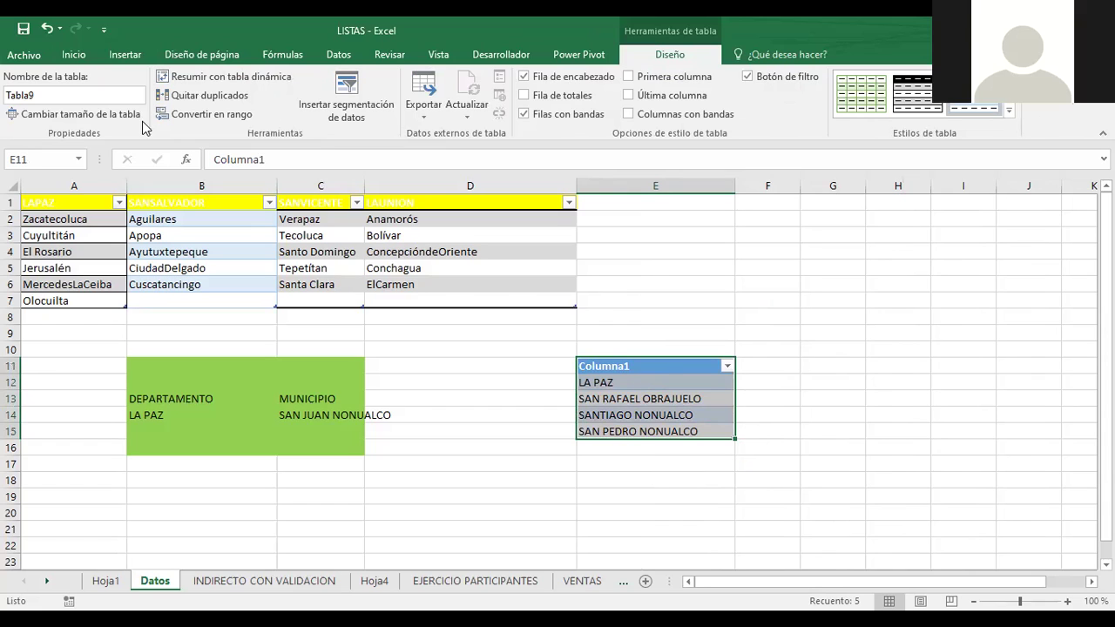
click(47, 29)
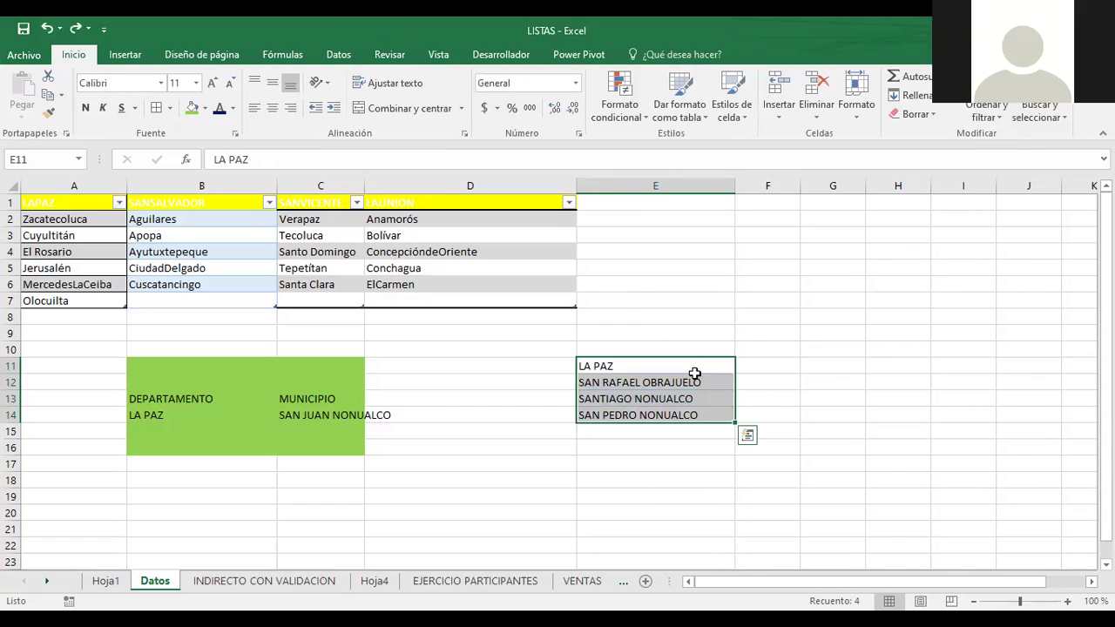
Create a table from the range E11:E14, leaving the option for existing headers off
click(730, 314)
drag(642, 366, 647, 418)
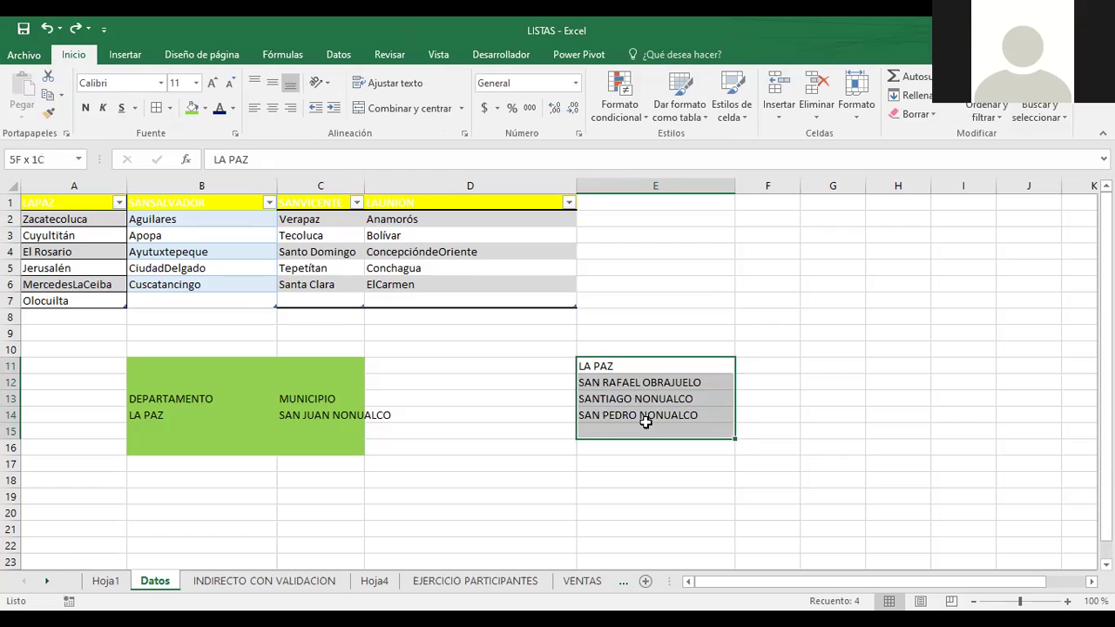
click(124, 56)
click(151, 83)
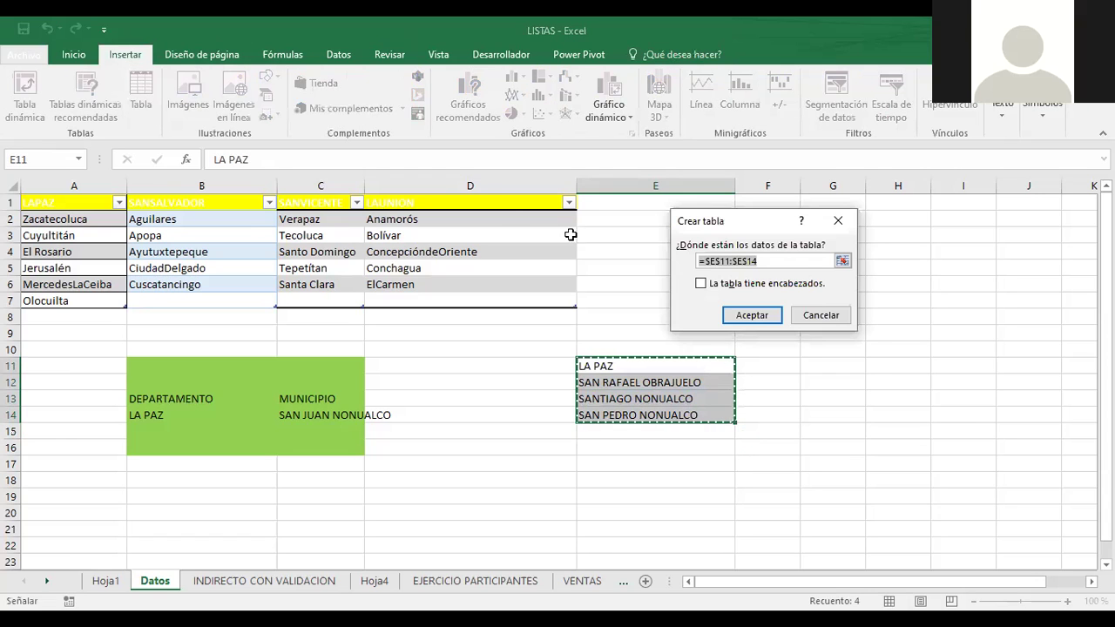
click(843, 262)
click(591, 367)
click(591, 367)
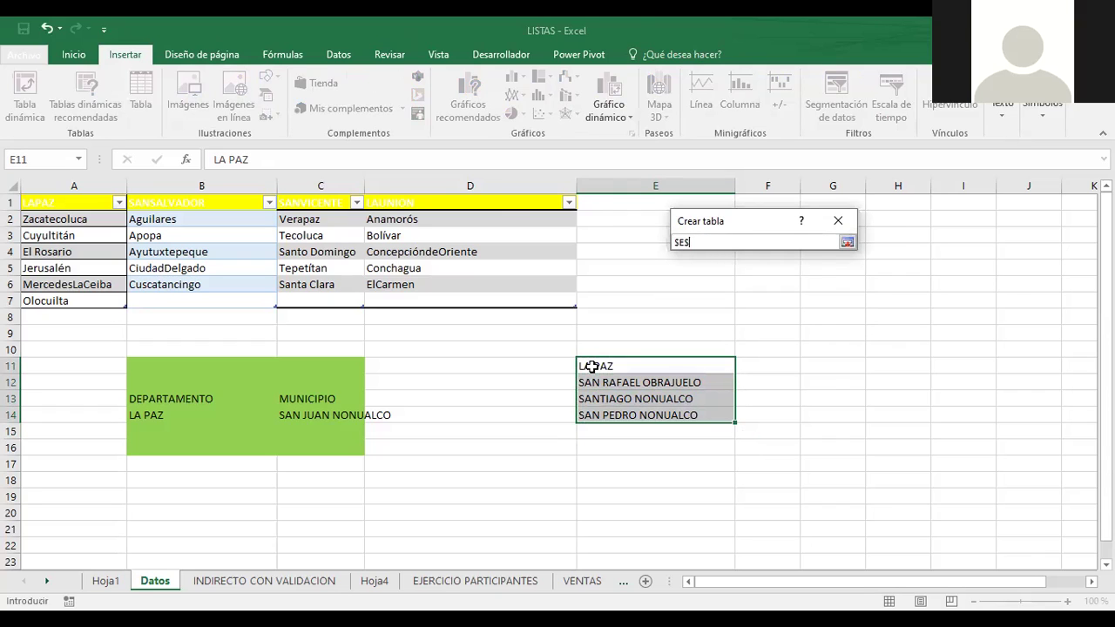
drag(599, 419, 600, 420)
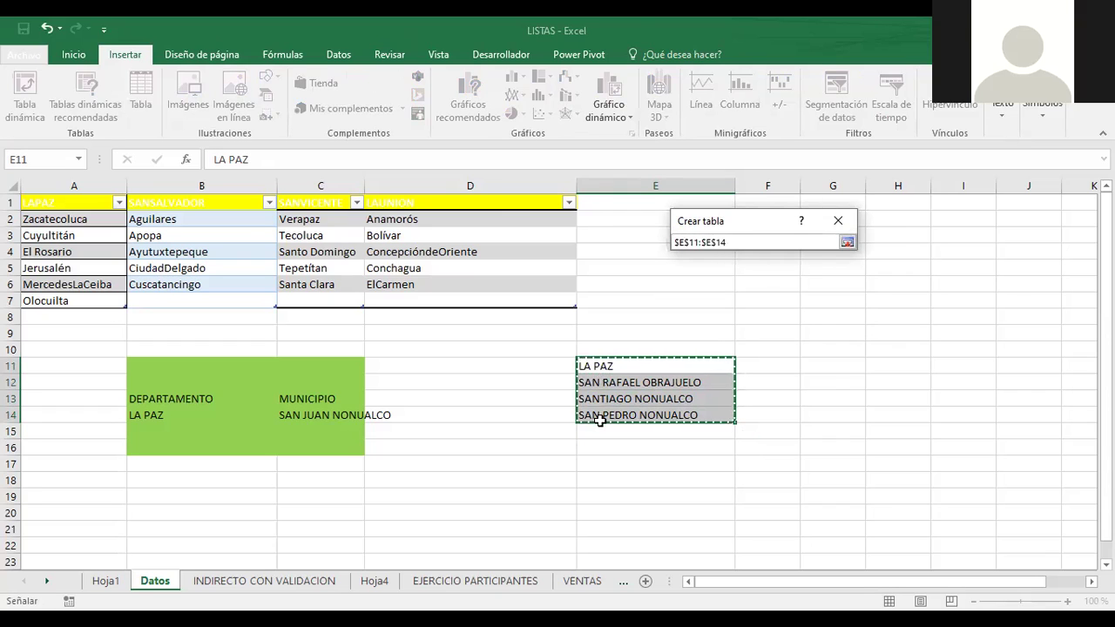
click(751, 316)
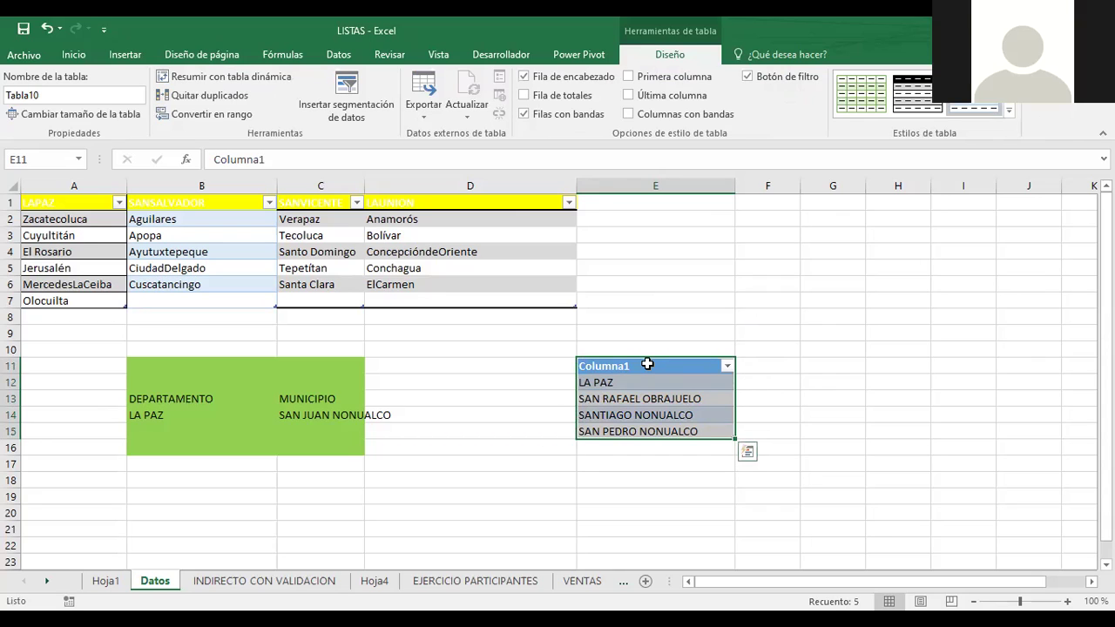
Rename the new municipality table in column E as TABLA01
click(629, 381)
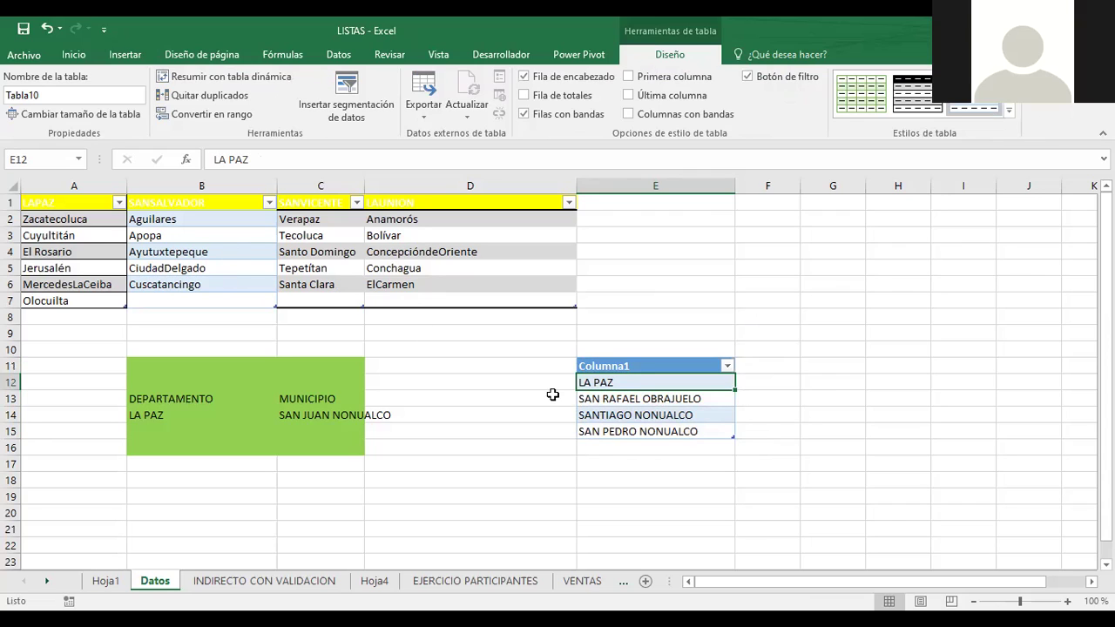
drag(632, 382, 616, 433)
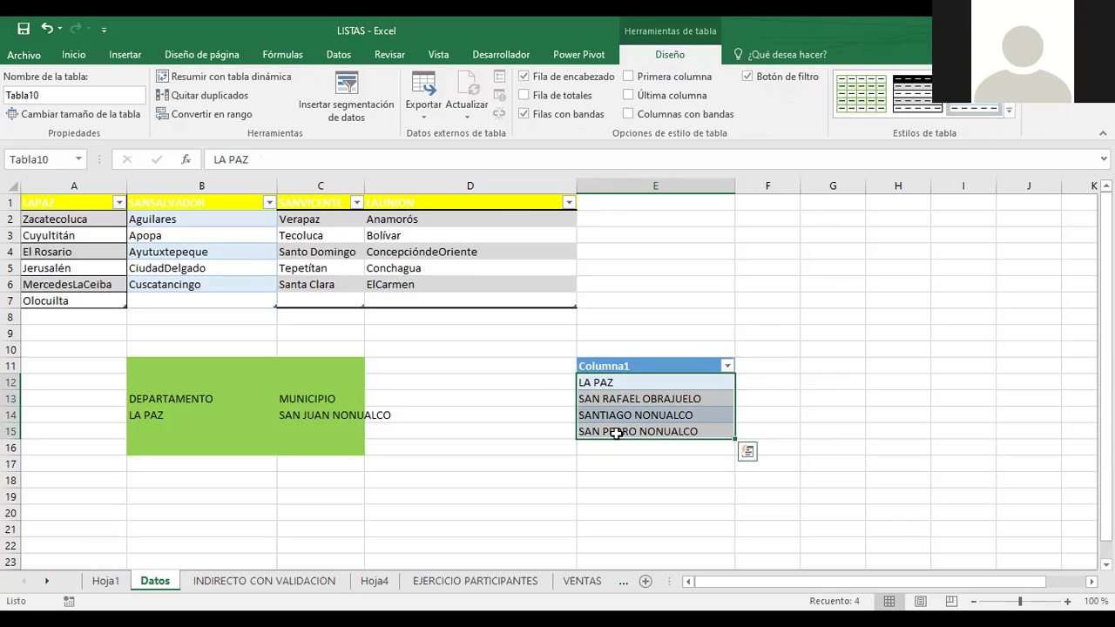
click(62, 96)
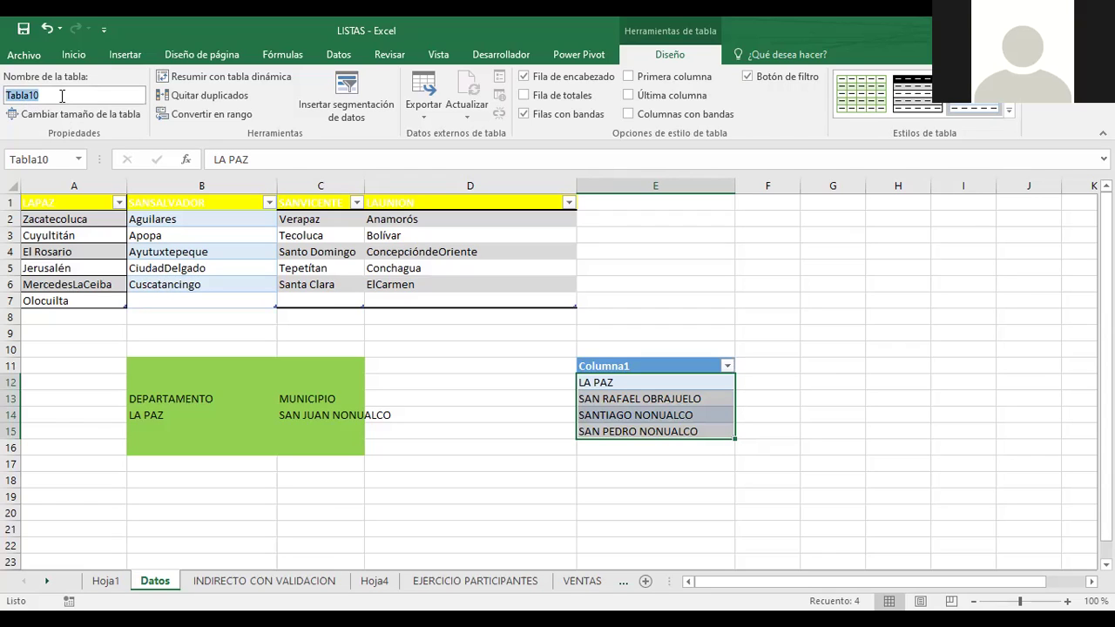
text(TABLA01)
key(Return)
key(Return)
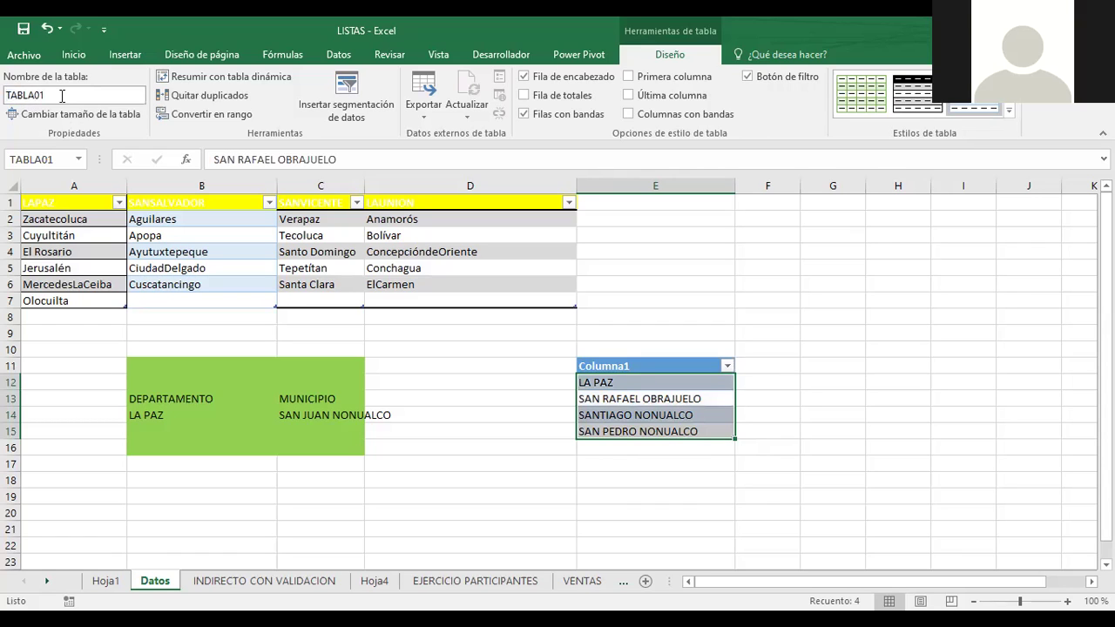
double_click(62, 96)
click(62, 96)
click(680, 272)
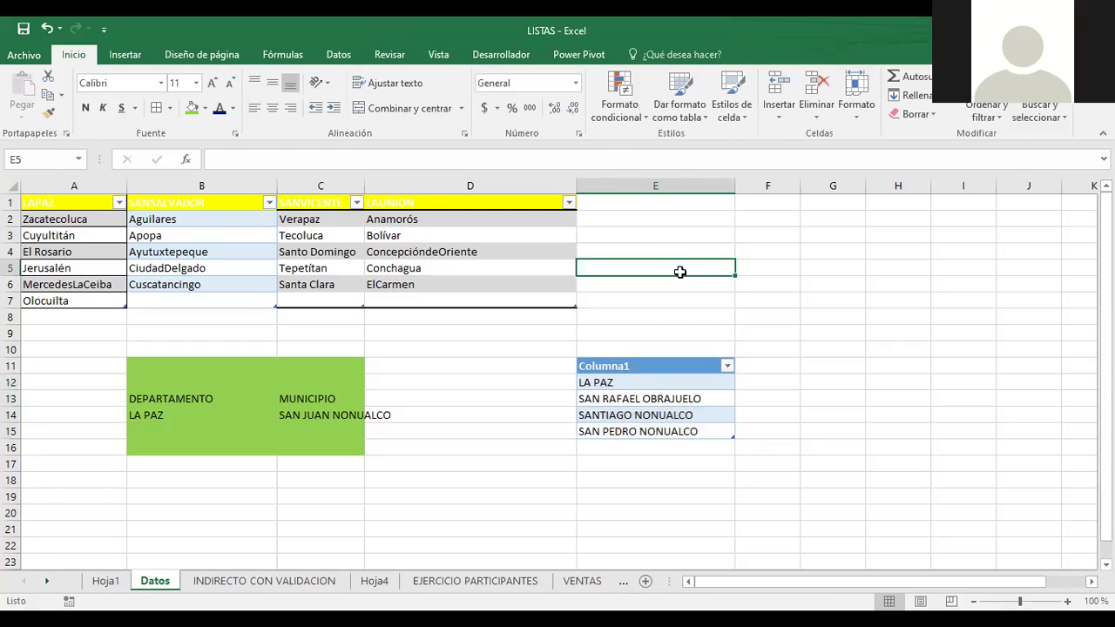
Enter the weekdays LUNES, MARTES, MIERCOLES and JUEVES in cells G11 to G14
click(823, 363)
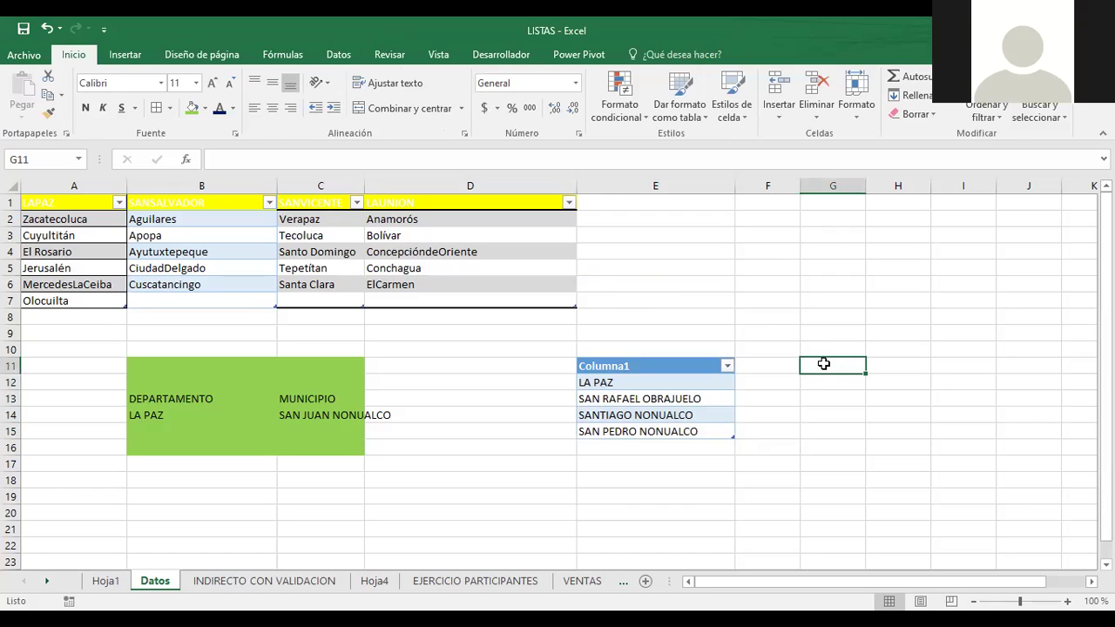
text(LUNES)
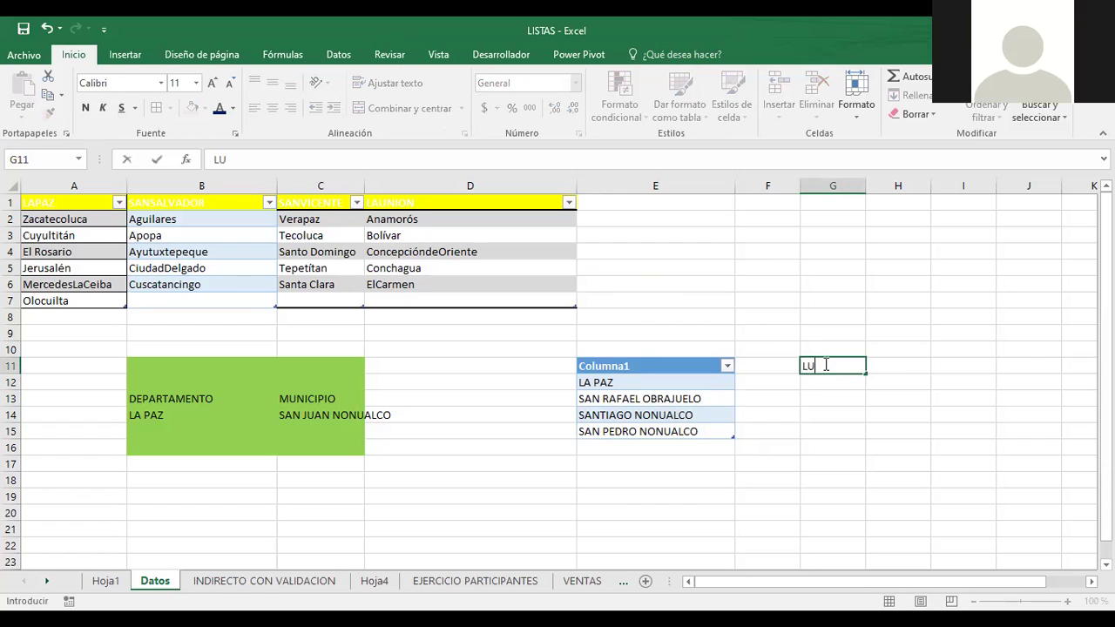
key(Return)
text(MARTES)
key(Return)
text(MIERCOLES)
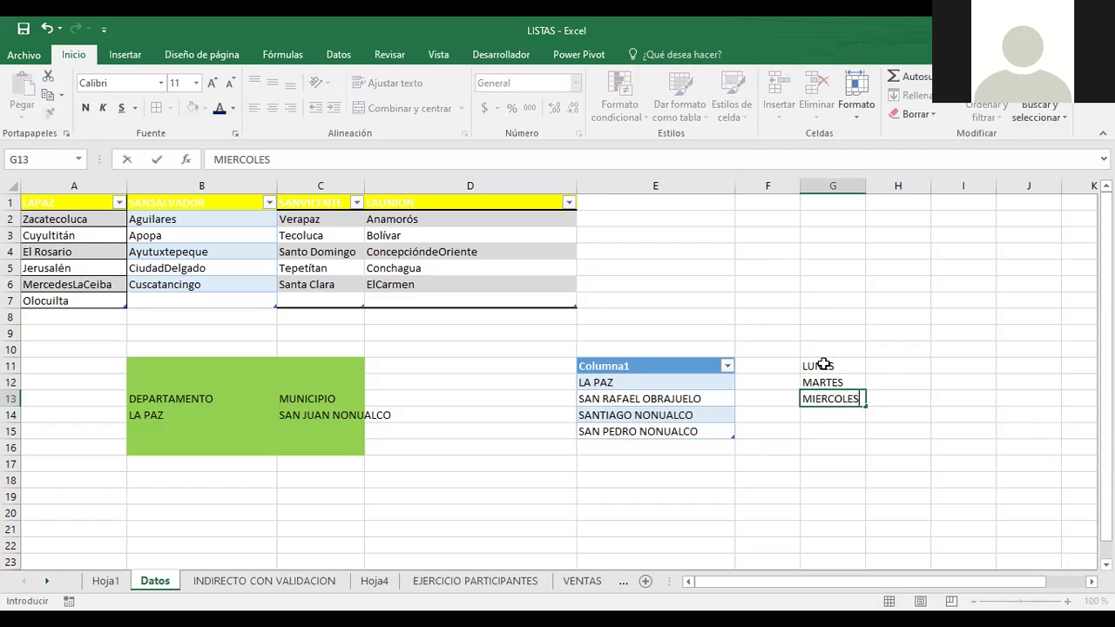
key(Return)
text(JUEVES)
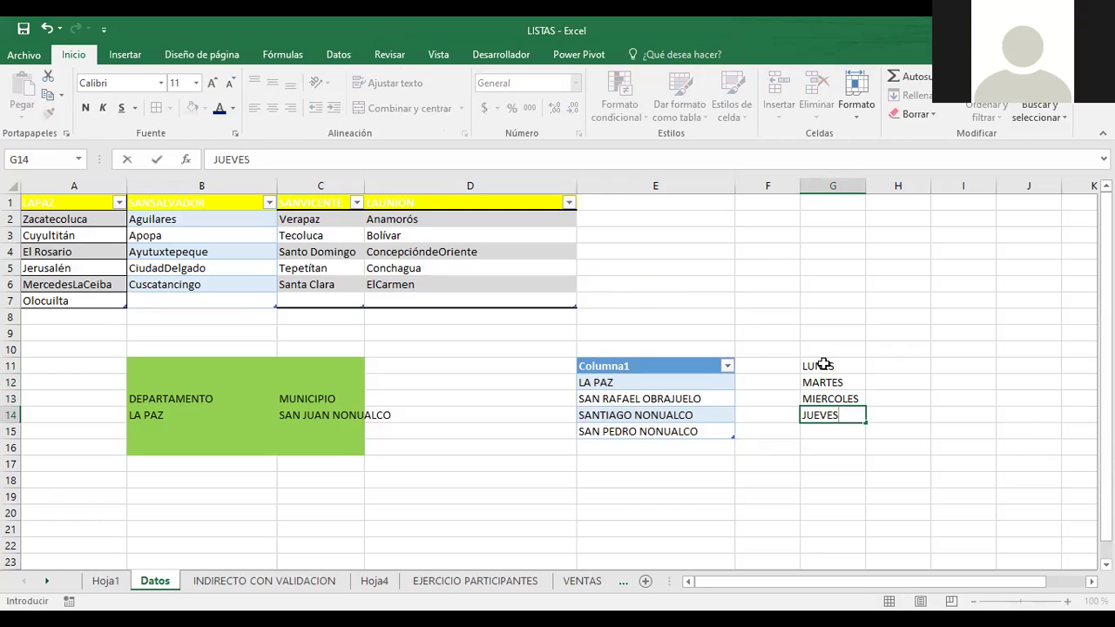
key(Return)
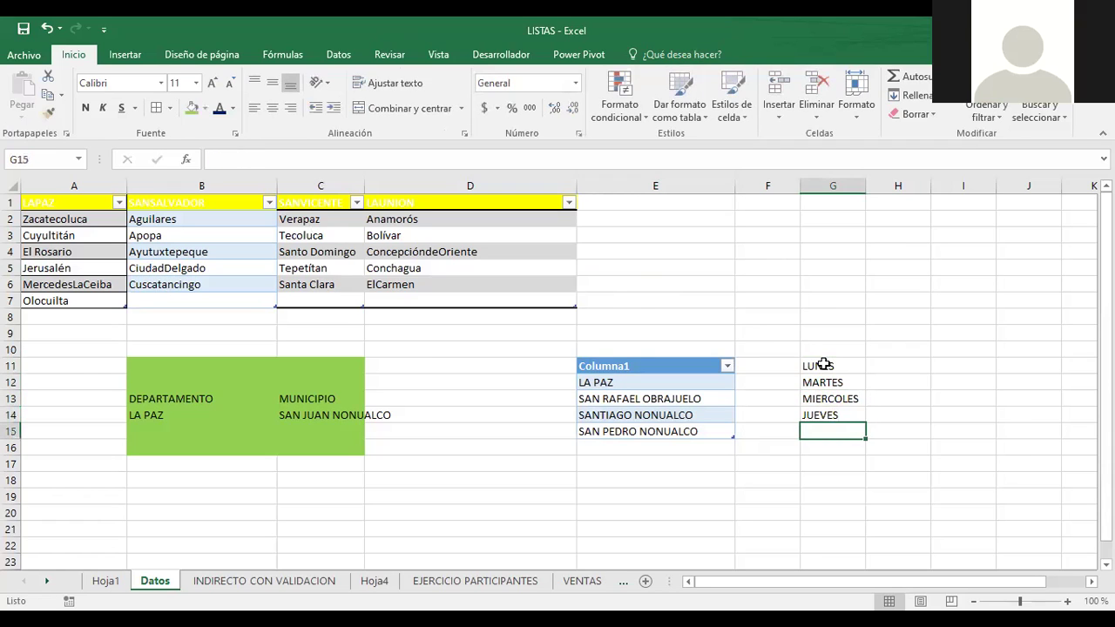
Define the name DIASDESEMANA for the weekday range G11:G14
drag(824, 364, 838, 420)
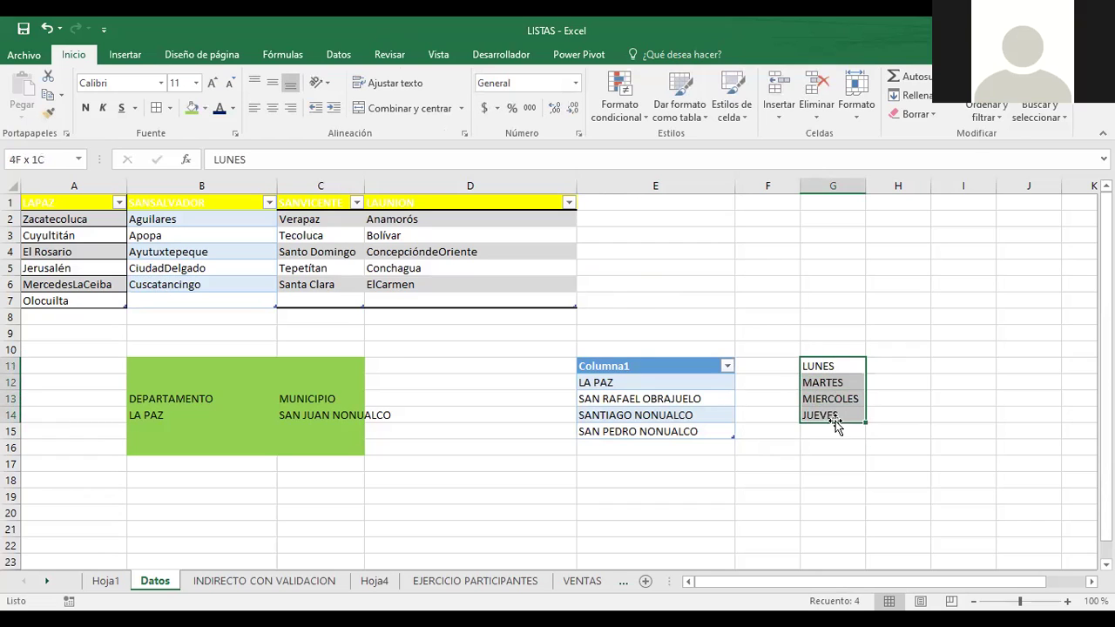
click(47, 154)
key(BackSpace)
text(DIASDESE)
text(MANA)
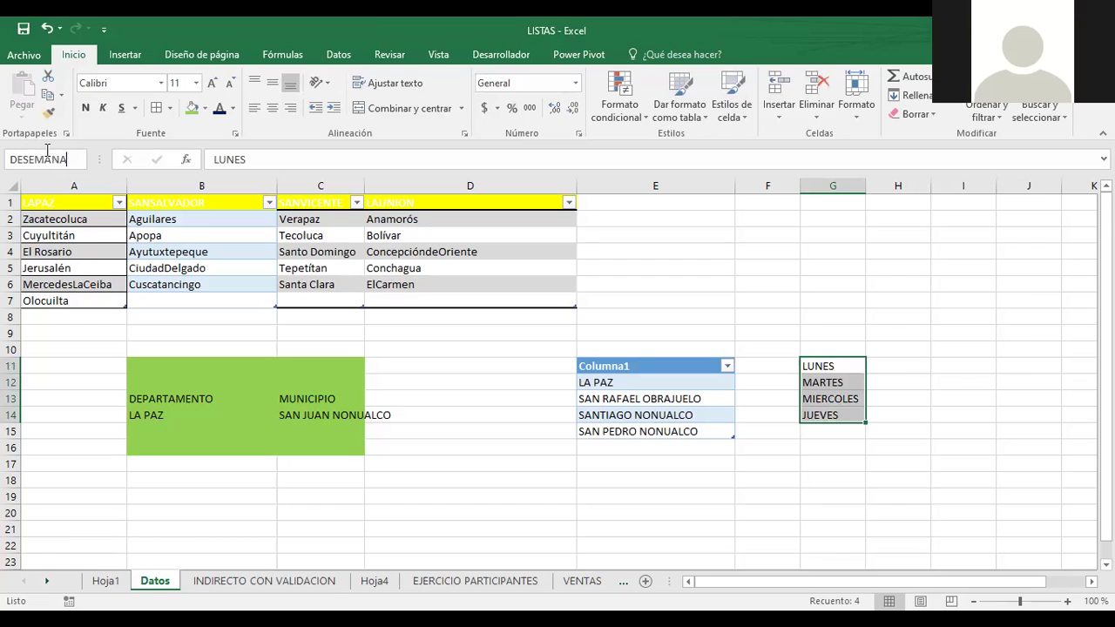
key(Return)
click(754, 281)
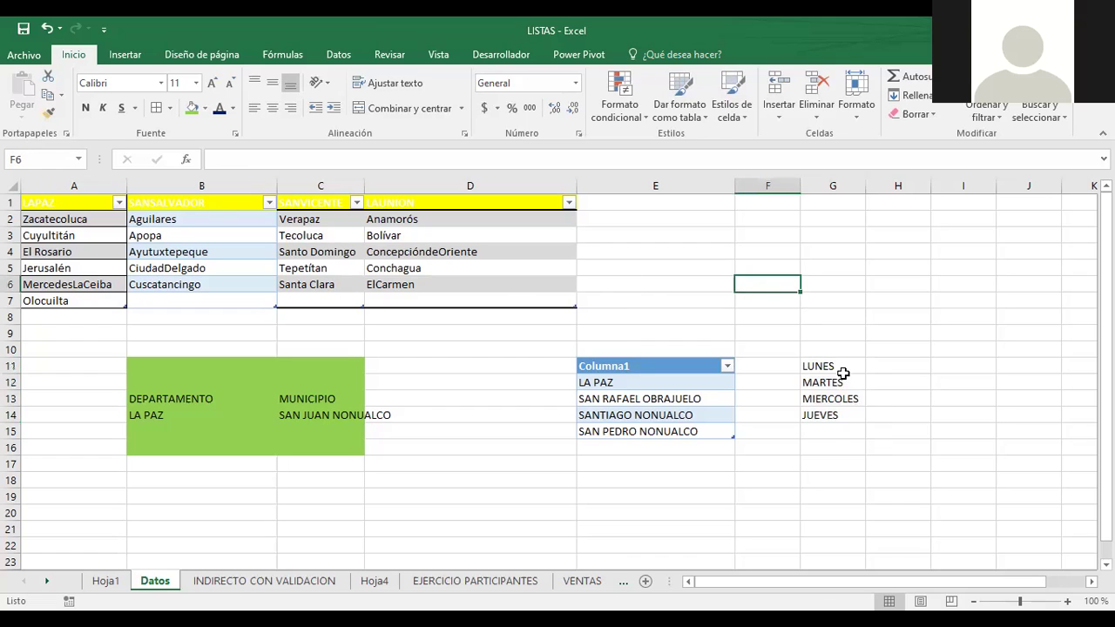
Fill the weekday cells G11:G14 with green and reselect the whole range to check its defined name
drag(844, 373, 838, 414)
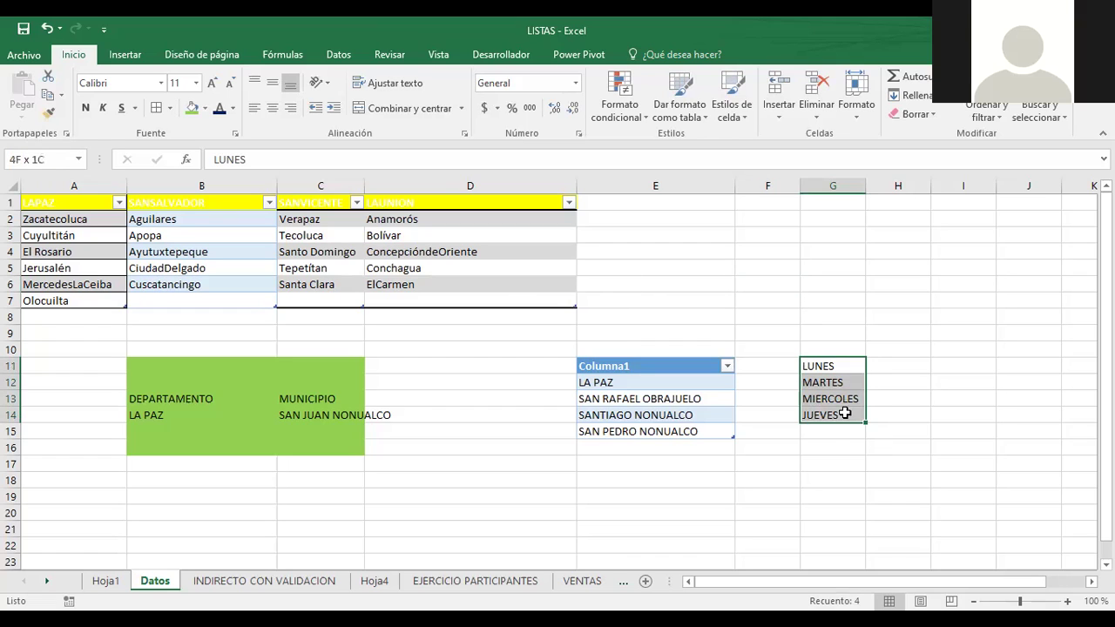
click(191, 110)
click(789, 392)
click(835, 369)
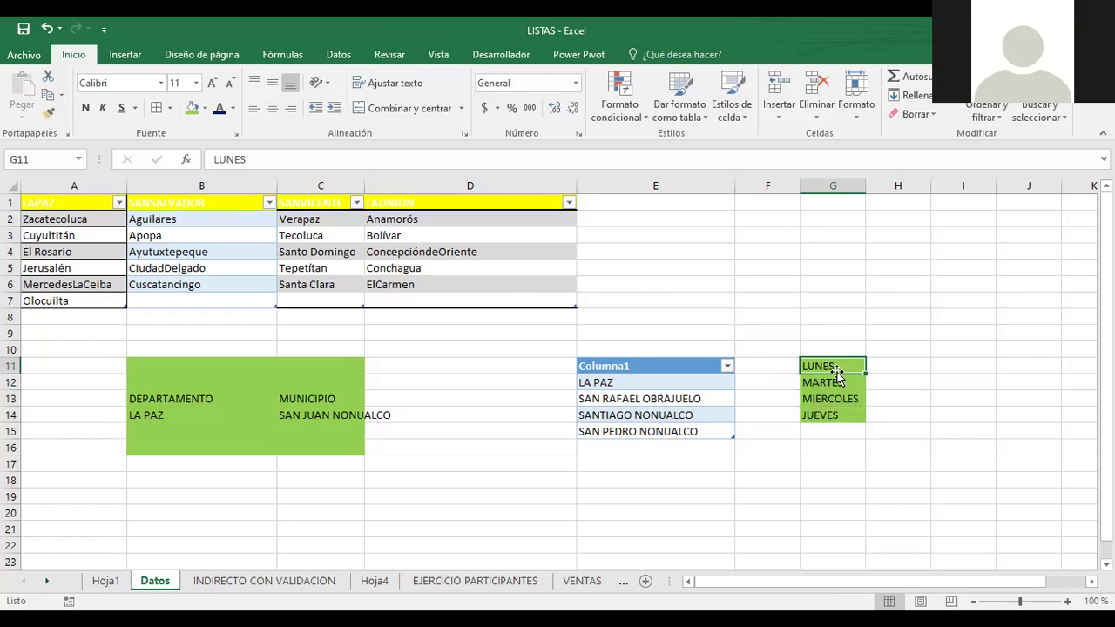
click(843, 415)
drag(811, 360, 819, 416)
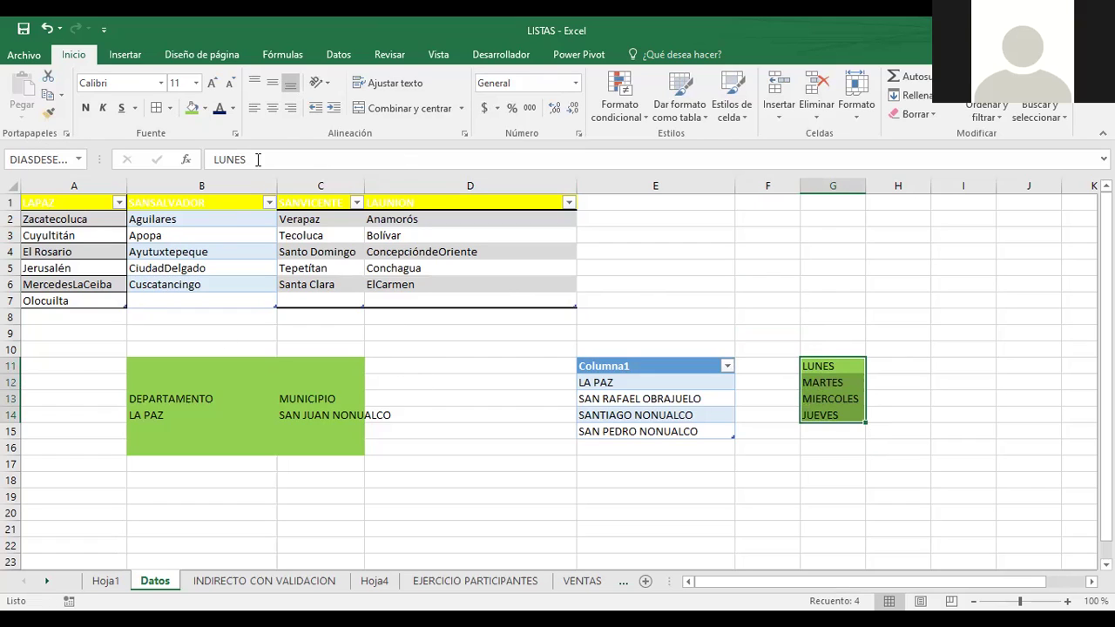
click(686, 266)
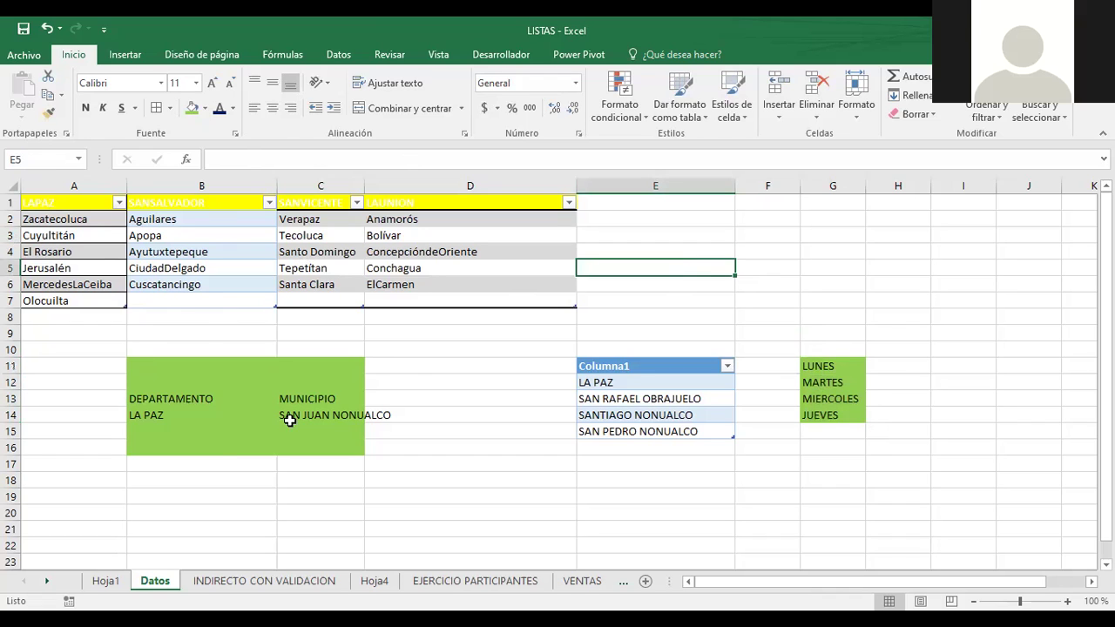
Examine the department choices offered in cell B1 of the INDIRECTO CON VALIDACION sheet
click(243, 589)
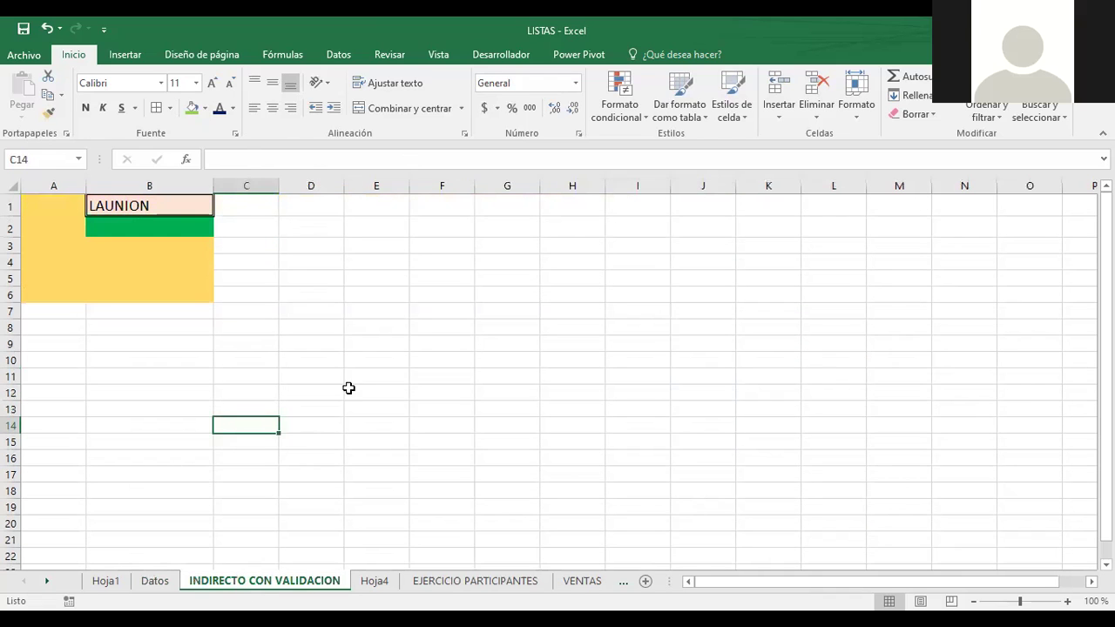
click(362, 327)
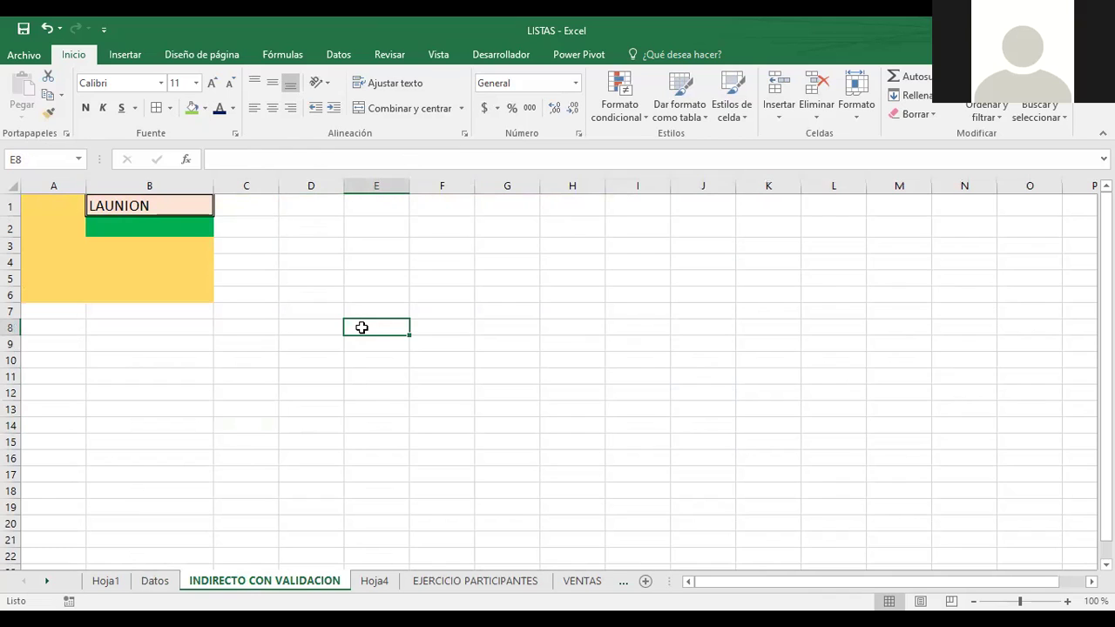
click(160, 206)
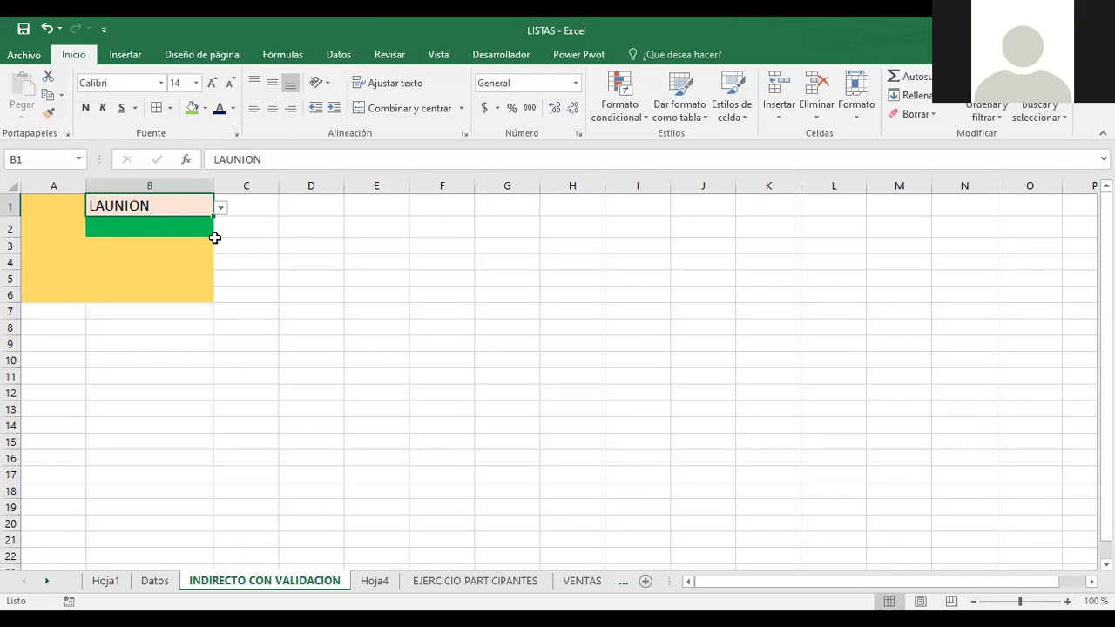
click(223, 211)
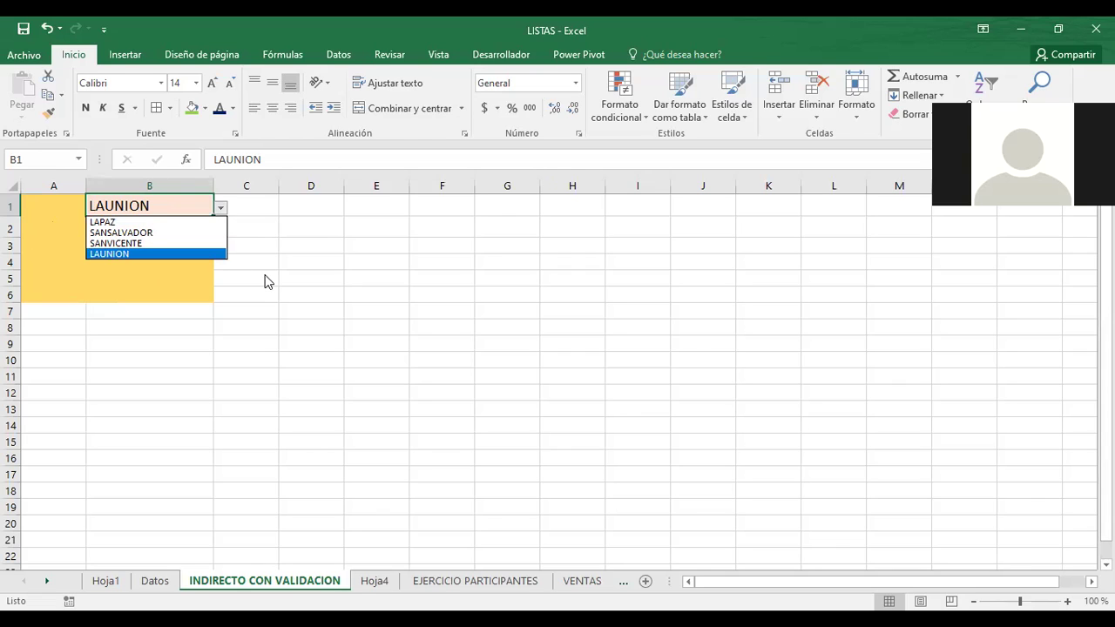
click(173, 219)
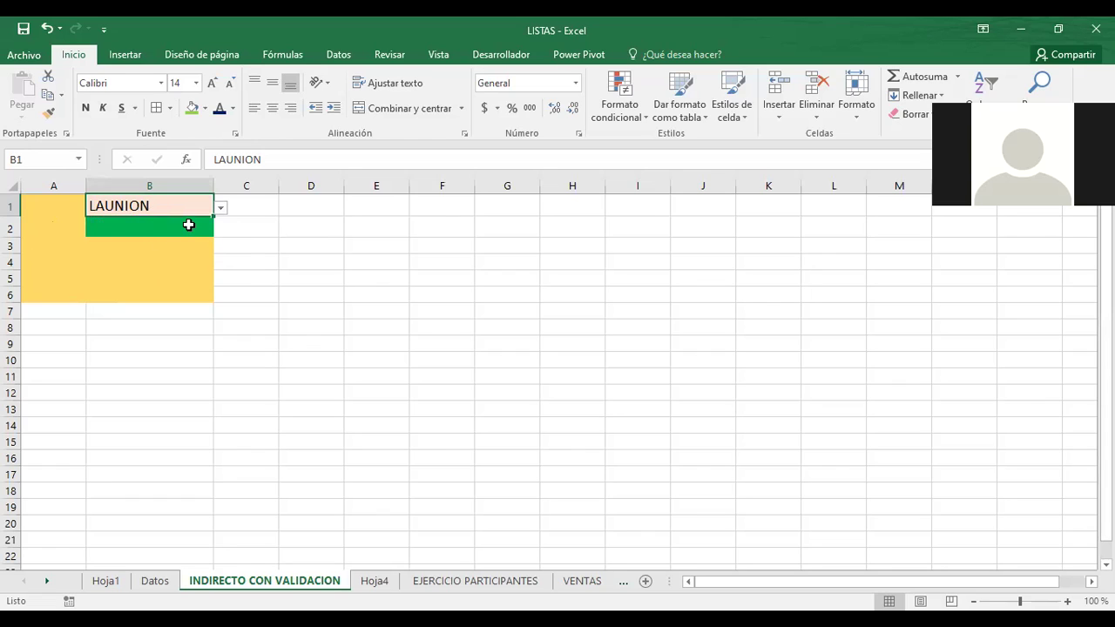
Choose ConcepcióndeOriente from the municipality list in cell B2 and auto-fit the width of column B
click(189, 224)
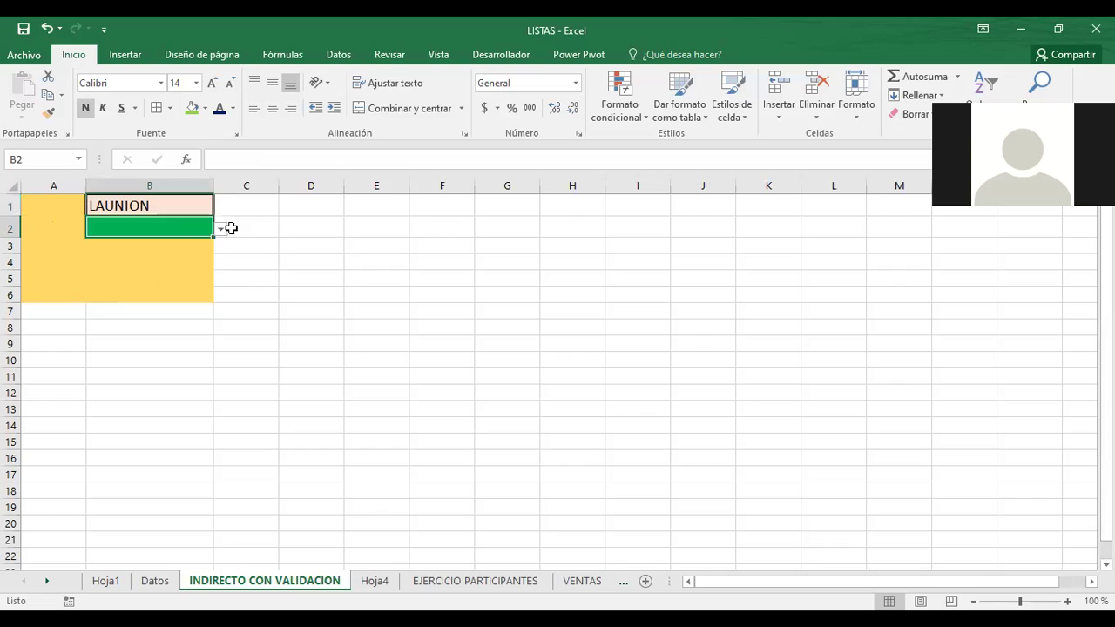
click(220, 230)
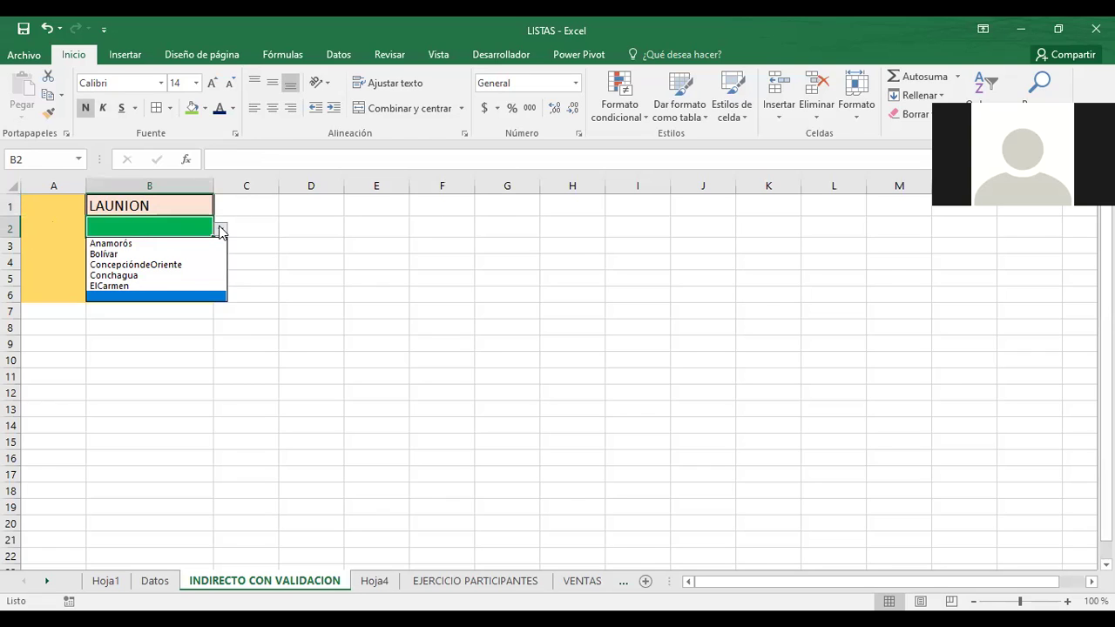
click(157, 265)
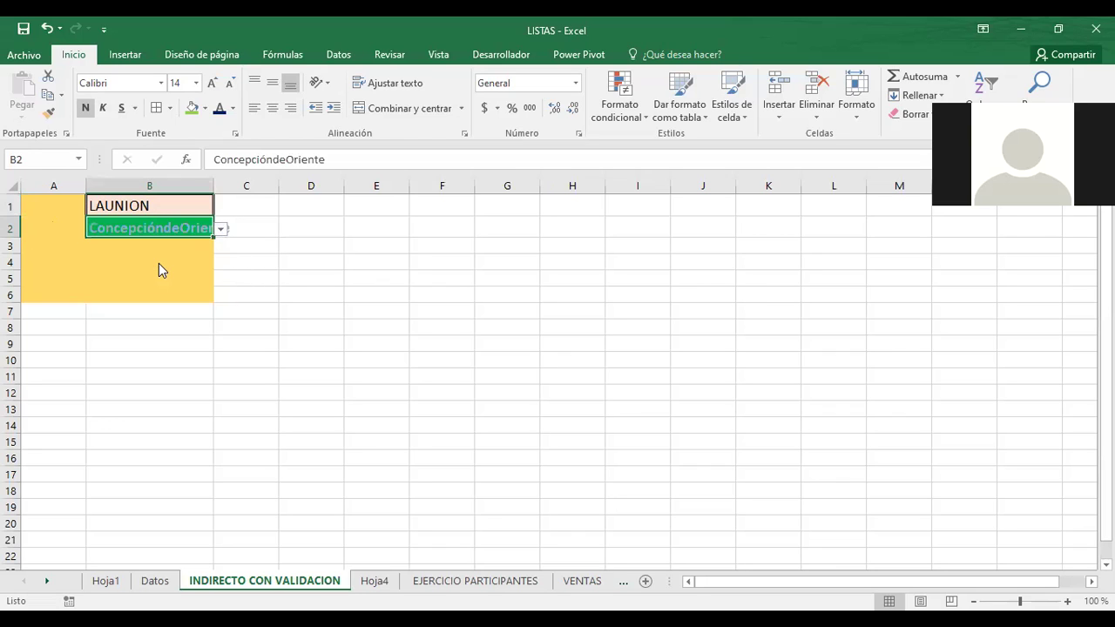
double_click(216, 187)
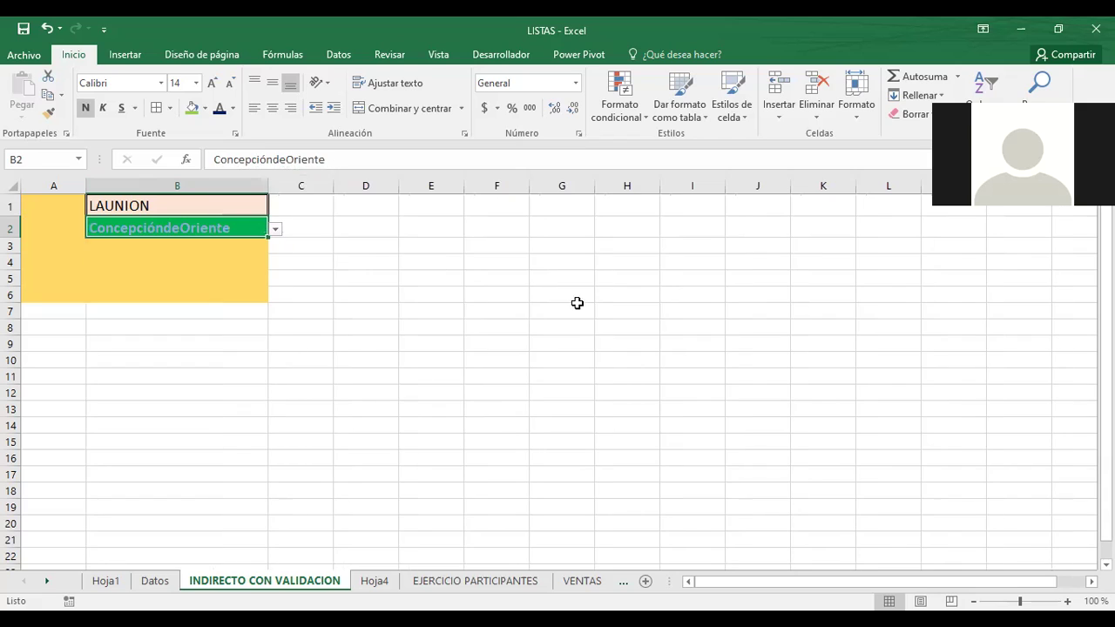
click(469, 277)
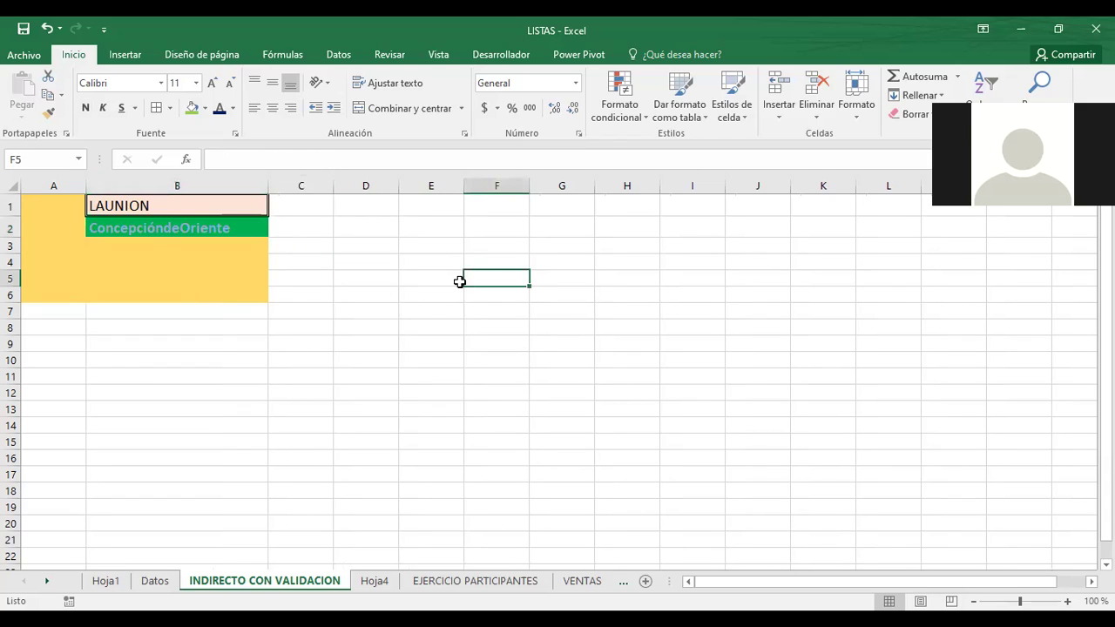
Select SANVICENTE as the department in B1 and Santo Domingo as the municipality in B2
click(136, 207)
click(277, 209)
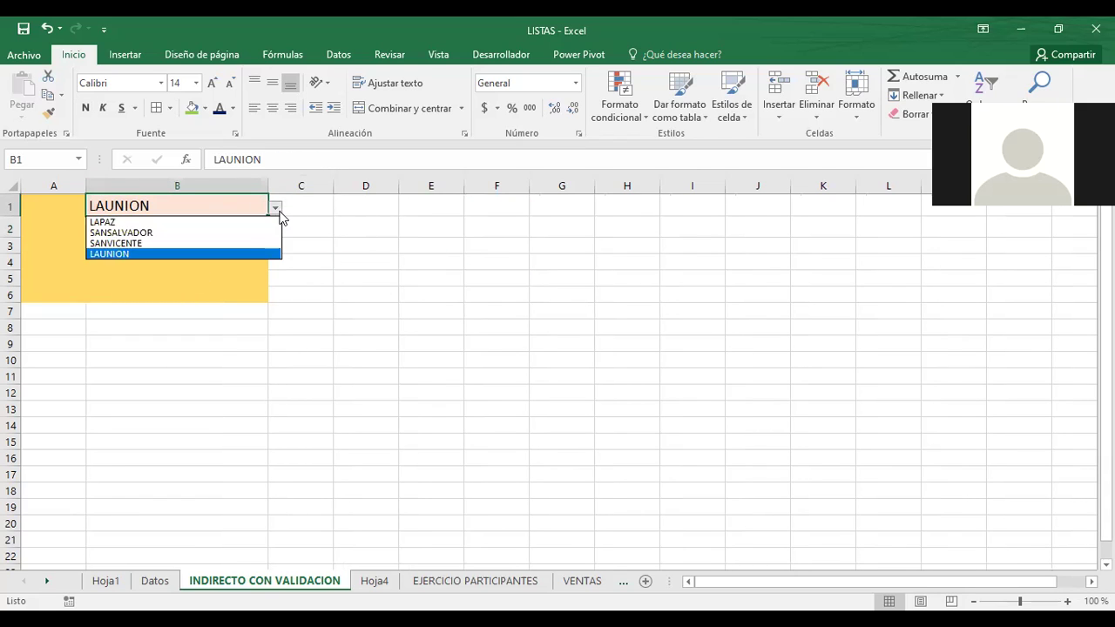
click(115, 244)
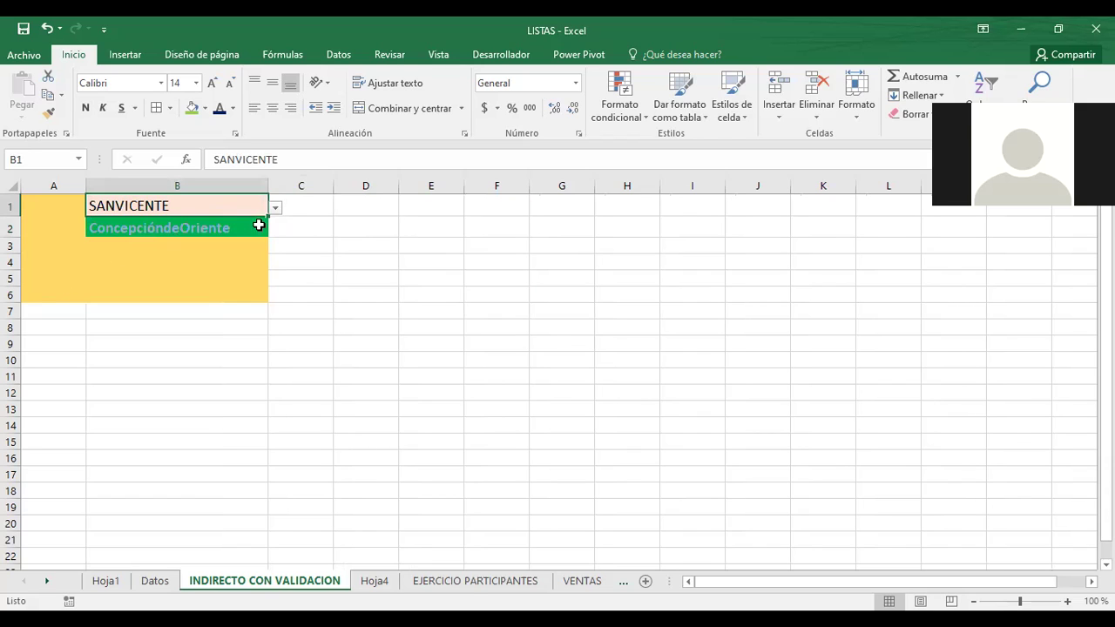
click(364, 230)
click(254, 233)
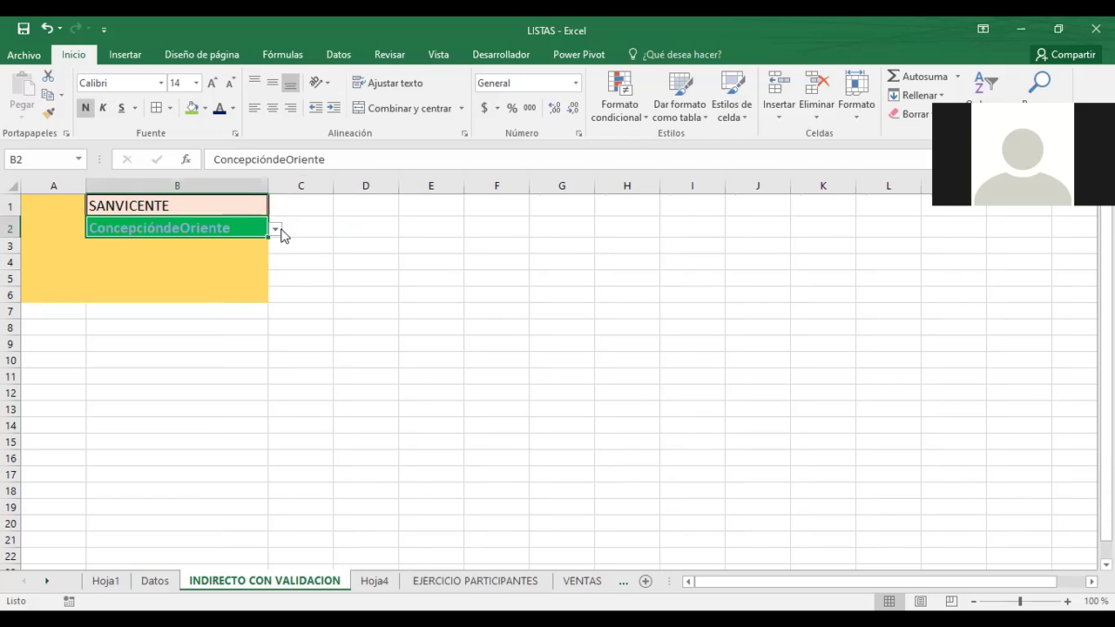
click(276, 230)
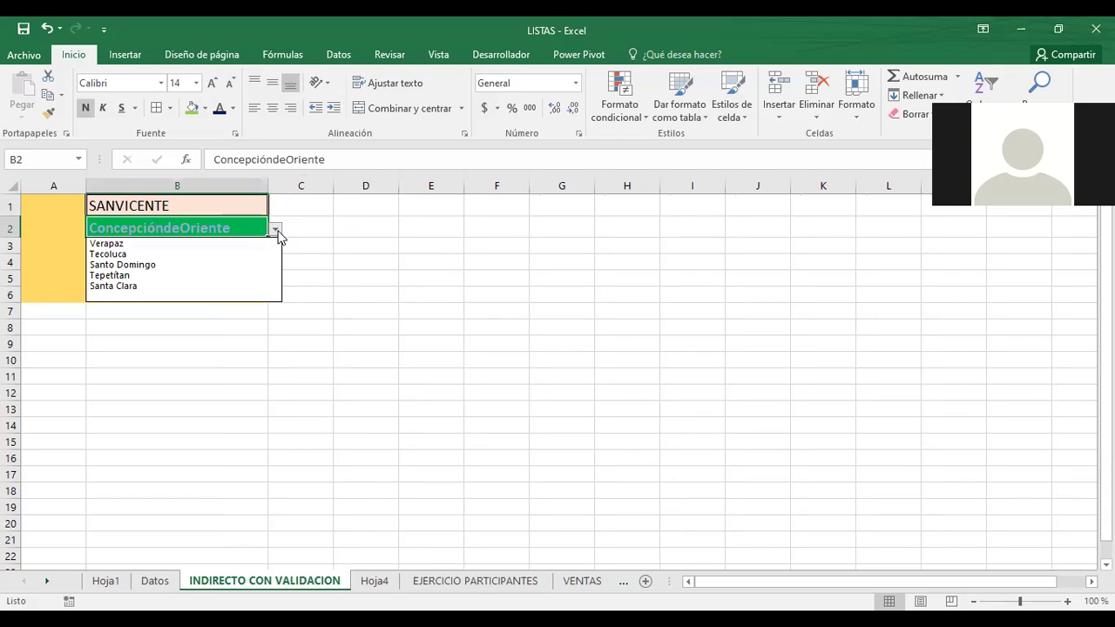
click(144, 264)
click(537, 292)
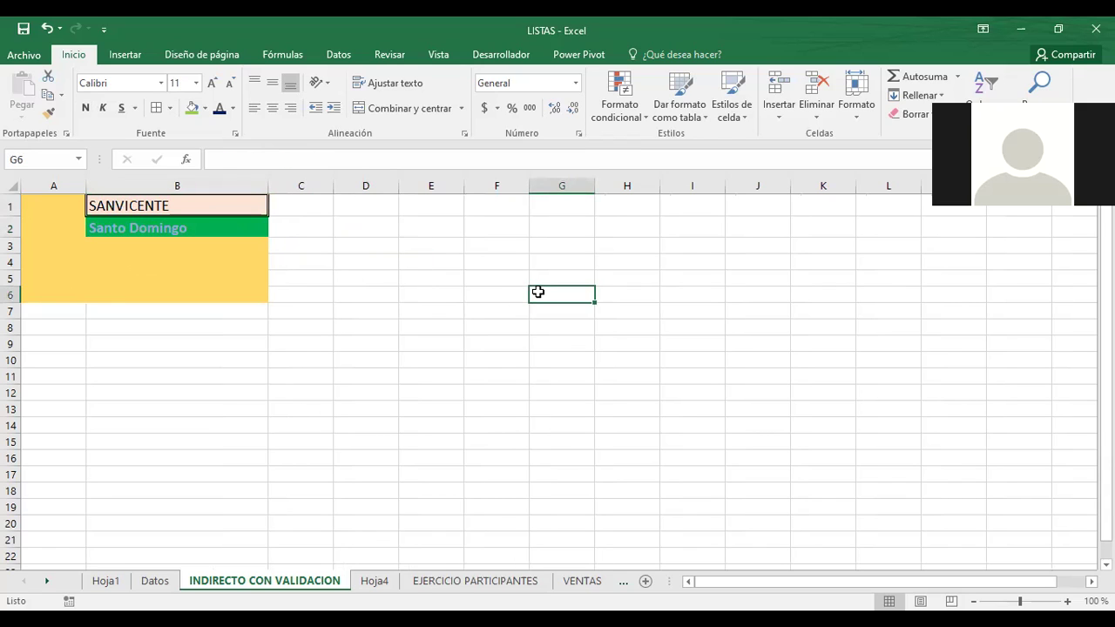
Inspect the data validation settings of cell B2, including its list source formula, without changing them
click(204, 228)
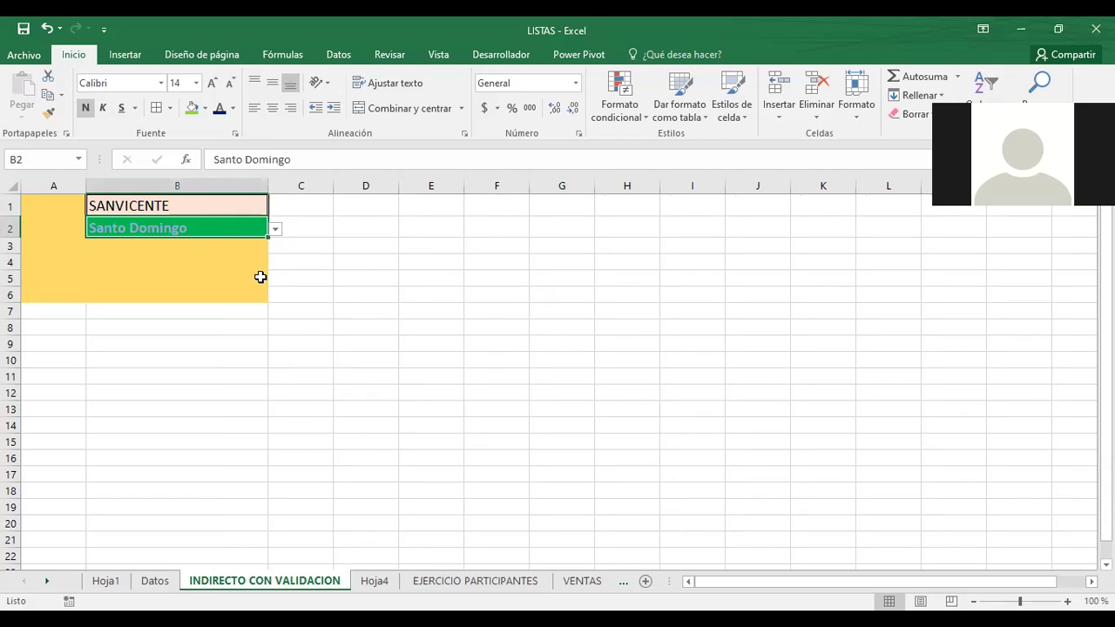
click(337, 55)
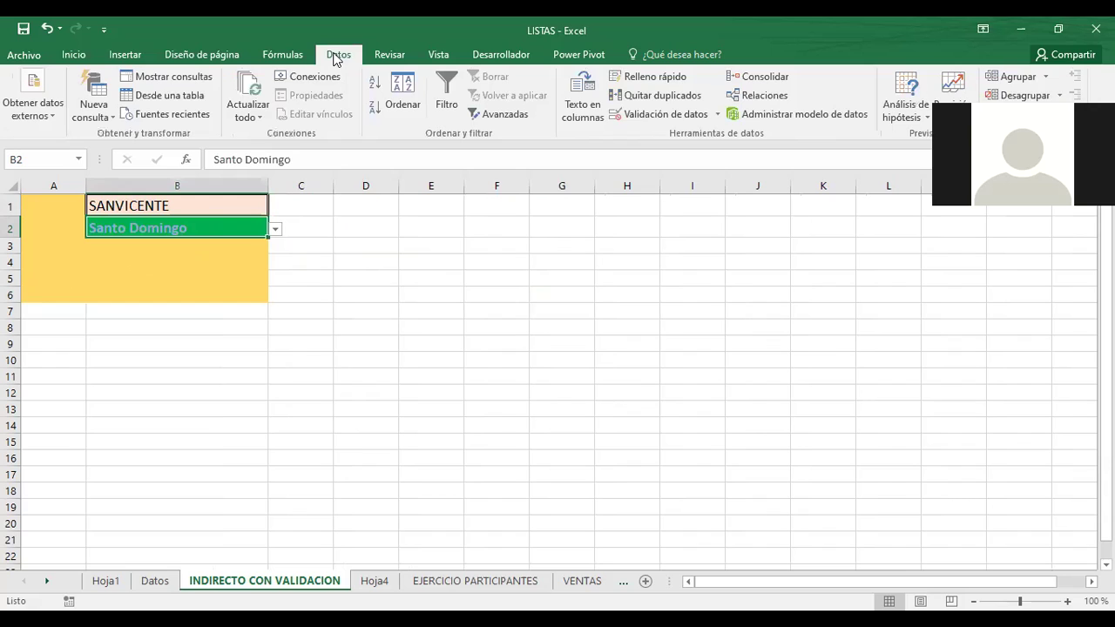
click(649, 115)
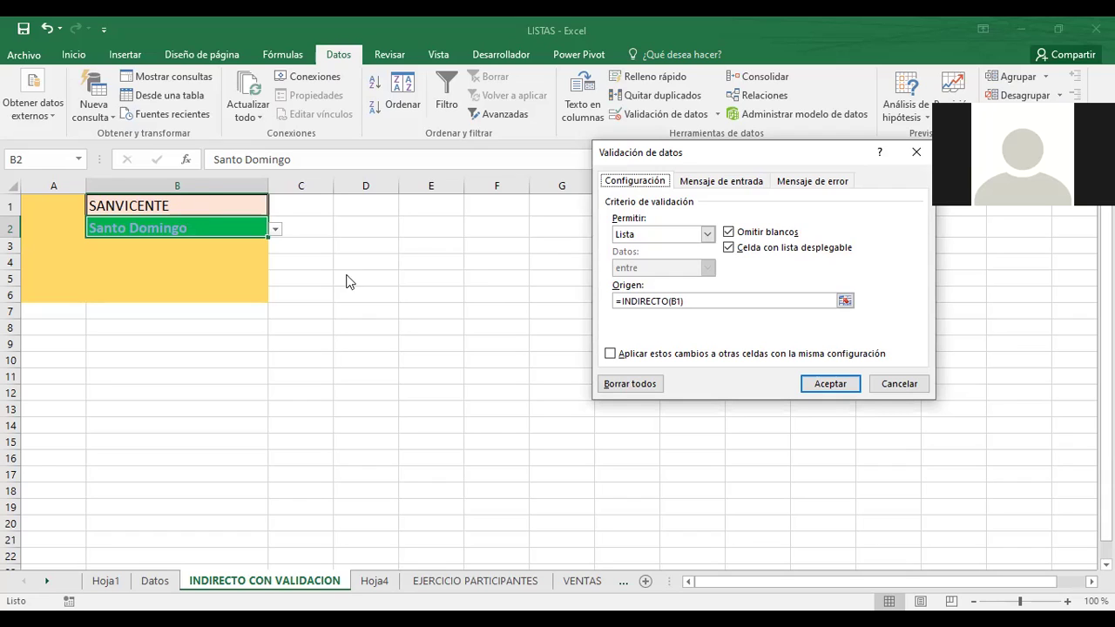
click(899, 382)
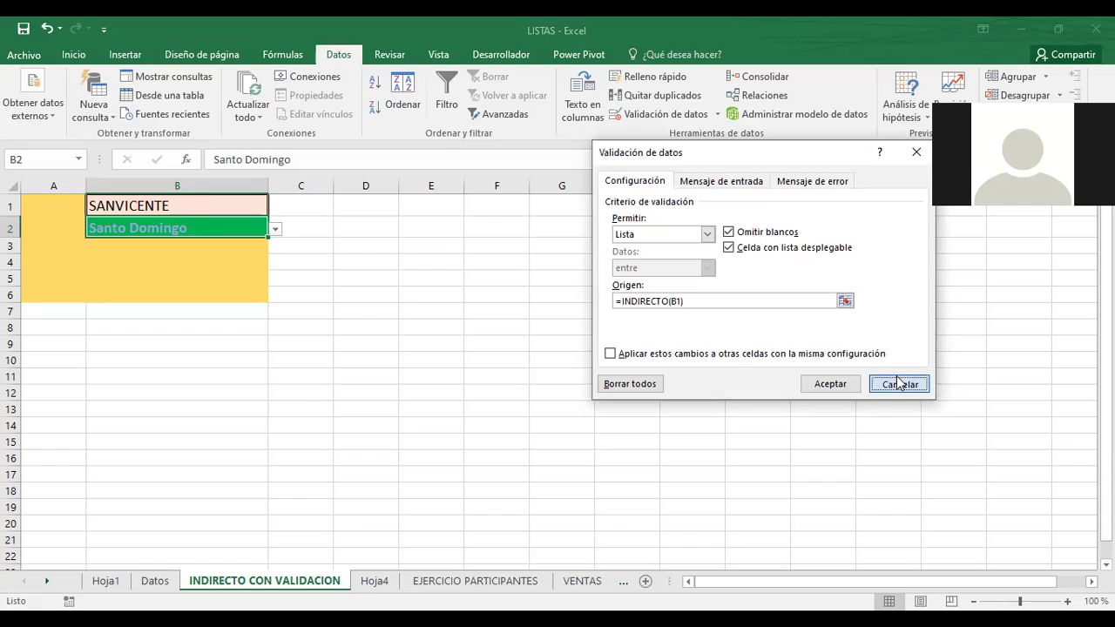
Switch the department in B1 to SANSALVADOR and check the municipality choices offered in B2
click(127, 206)
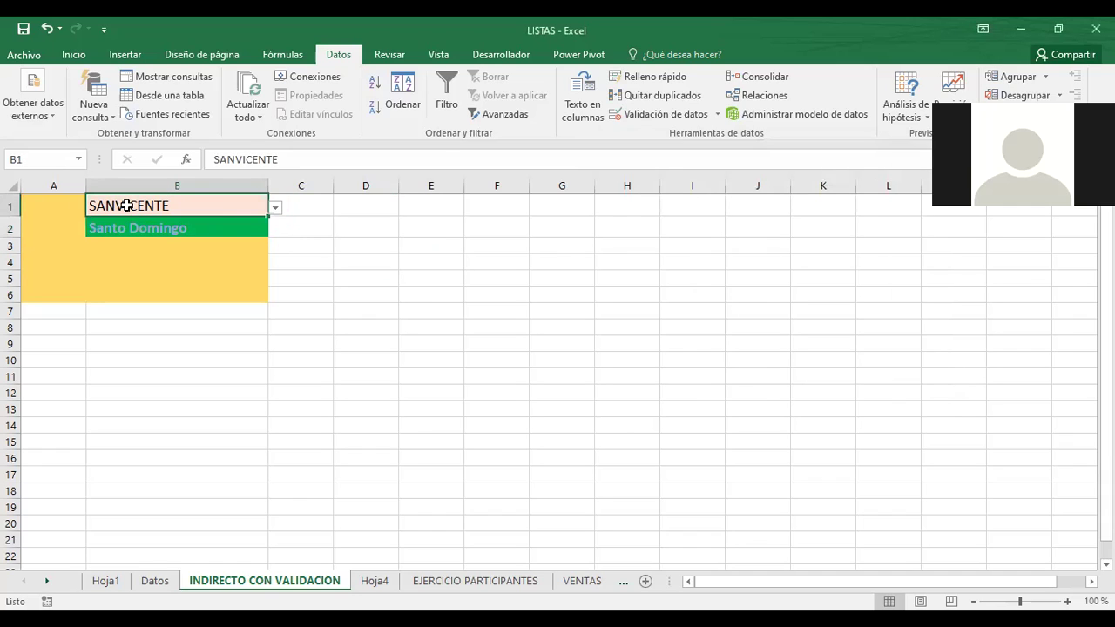
click(276, 208)
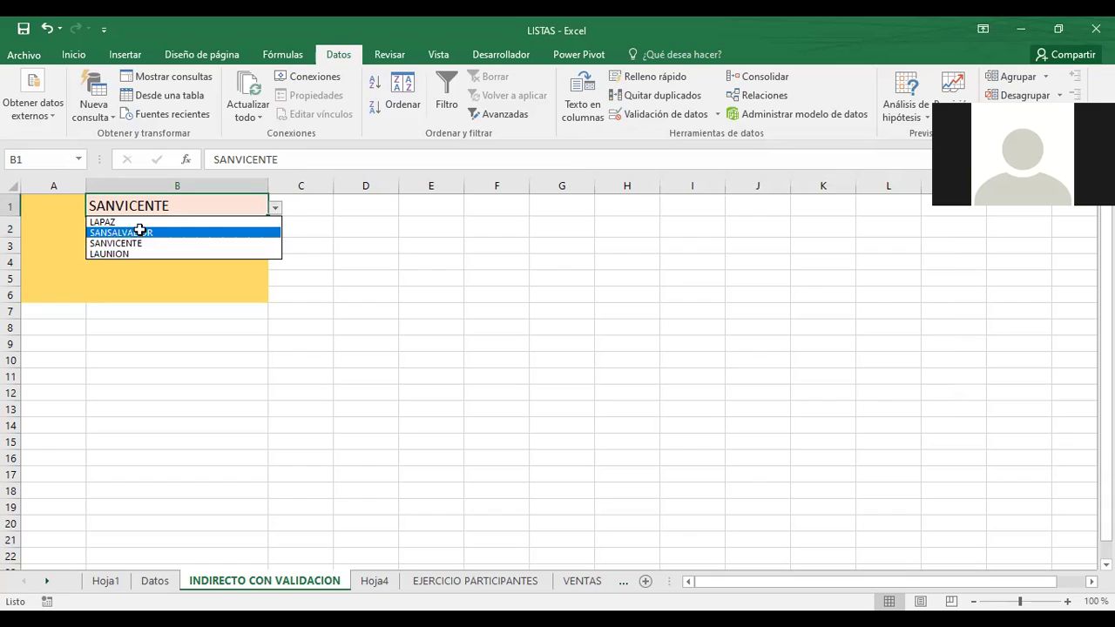
click(140, 233)
click(256, 229)
click(275, 231)
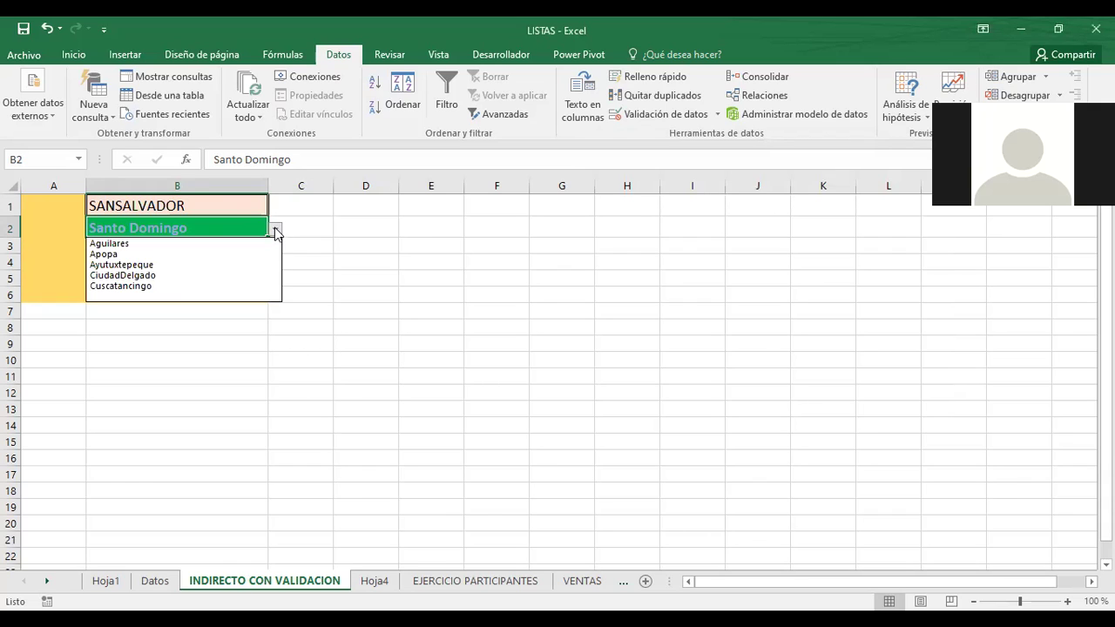
click(276, 231)
click(292, 205)
Set the department in B1 to SANVICENTE and the municipality in B2 to Santa Clara
click(174, 209)
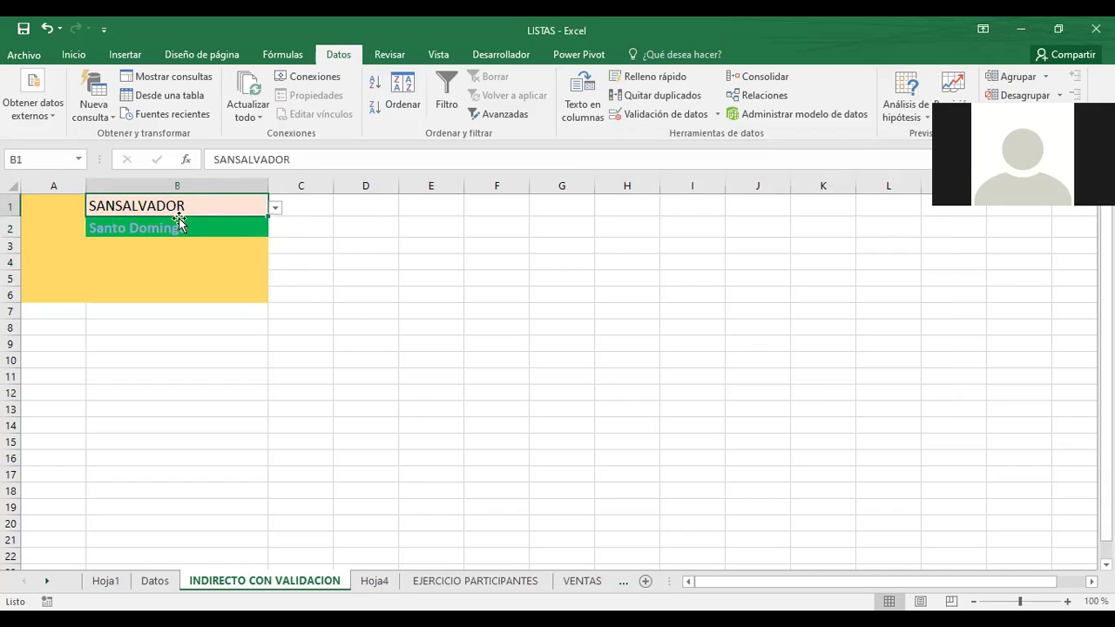
click(276, 209)
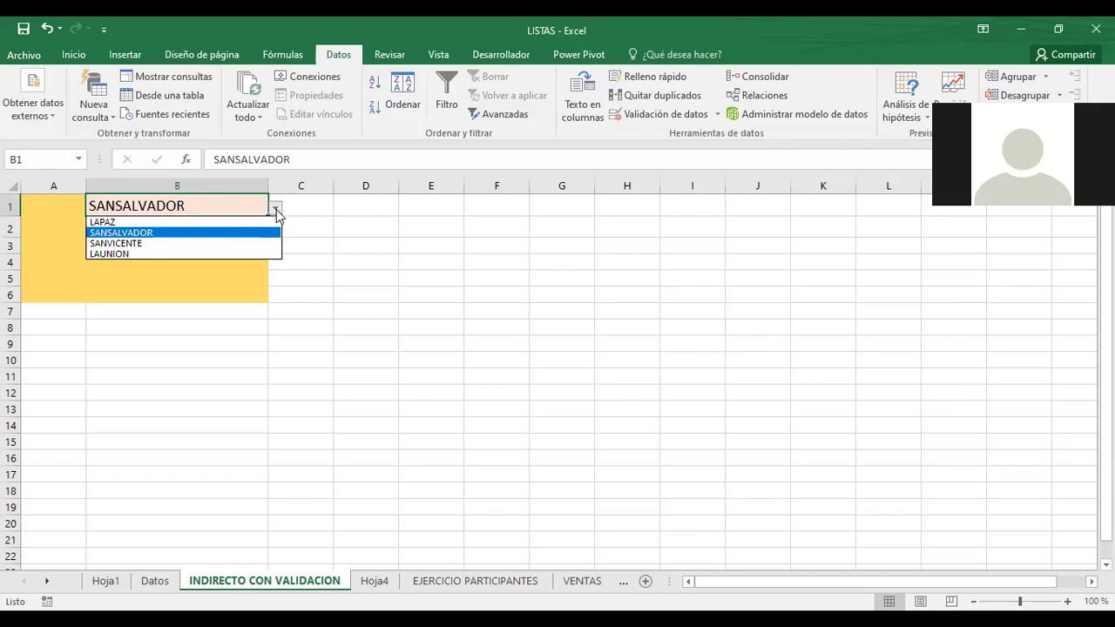
click(122, 243)
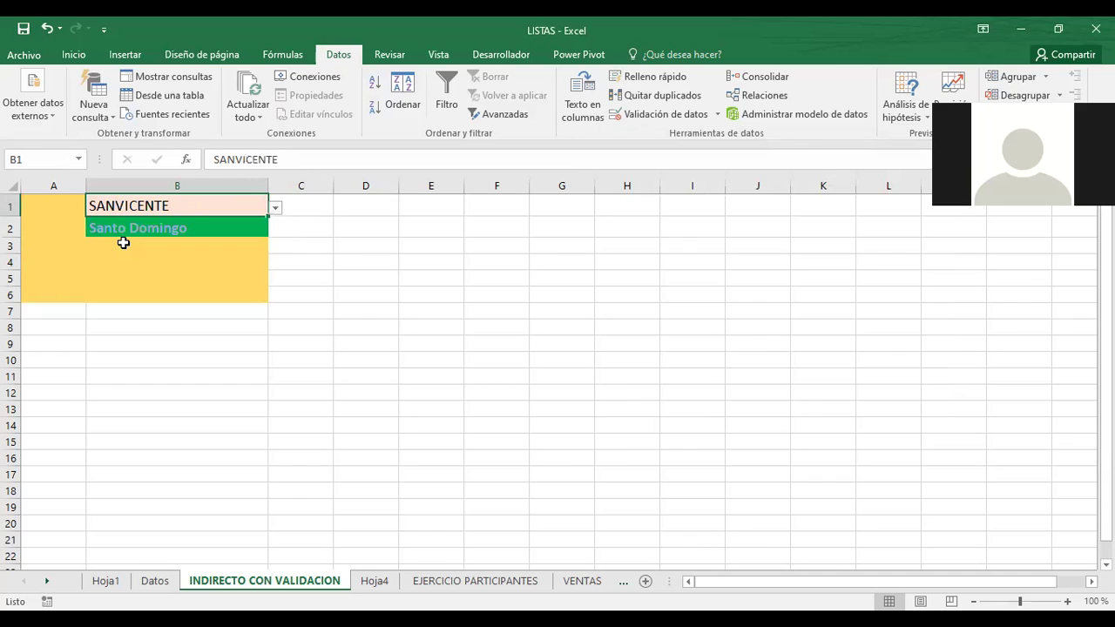
click(216, 230)
click(274, 230)
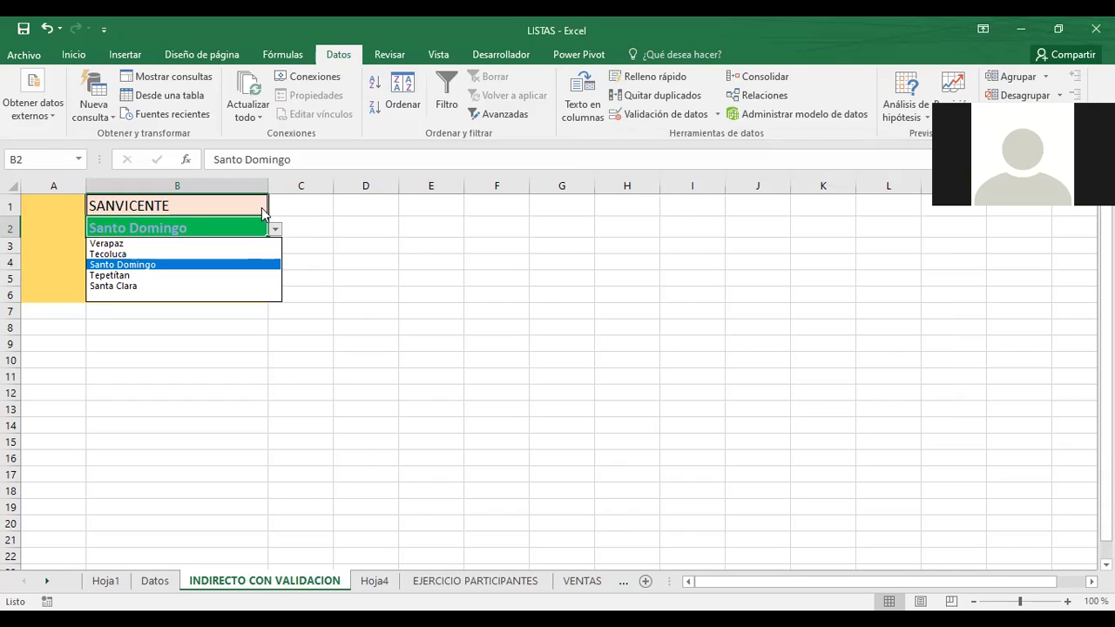
click(109, 285)
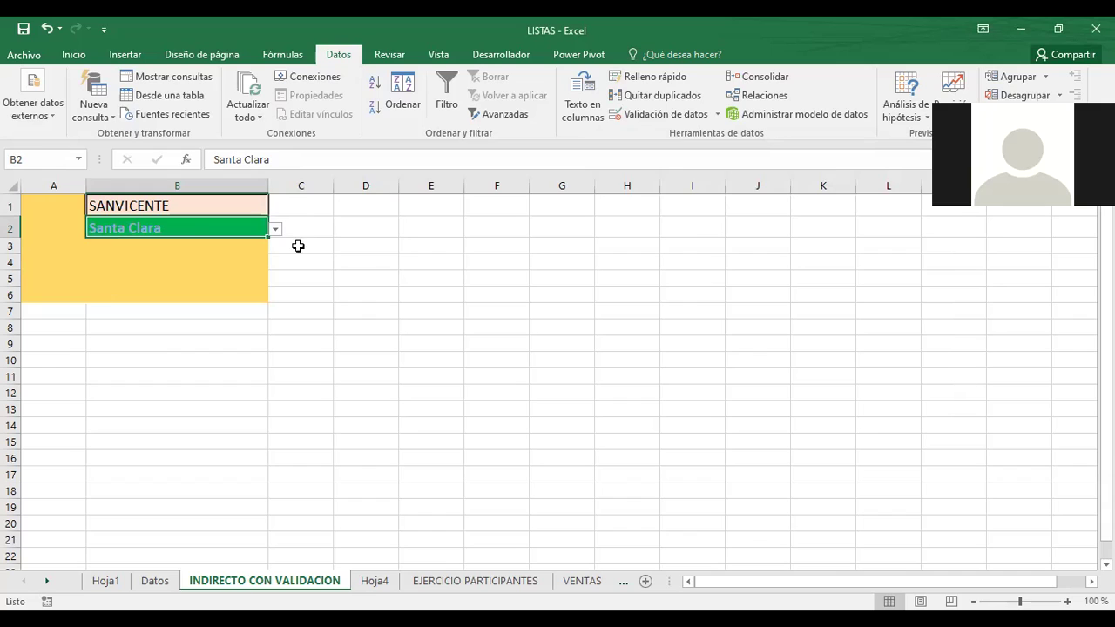
click(370, 268)
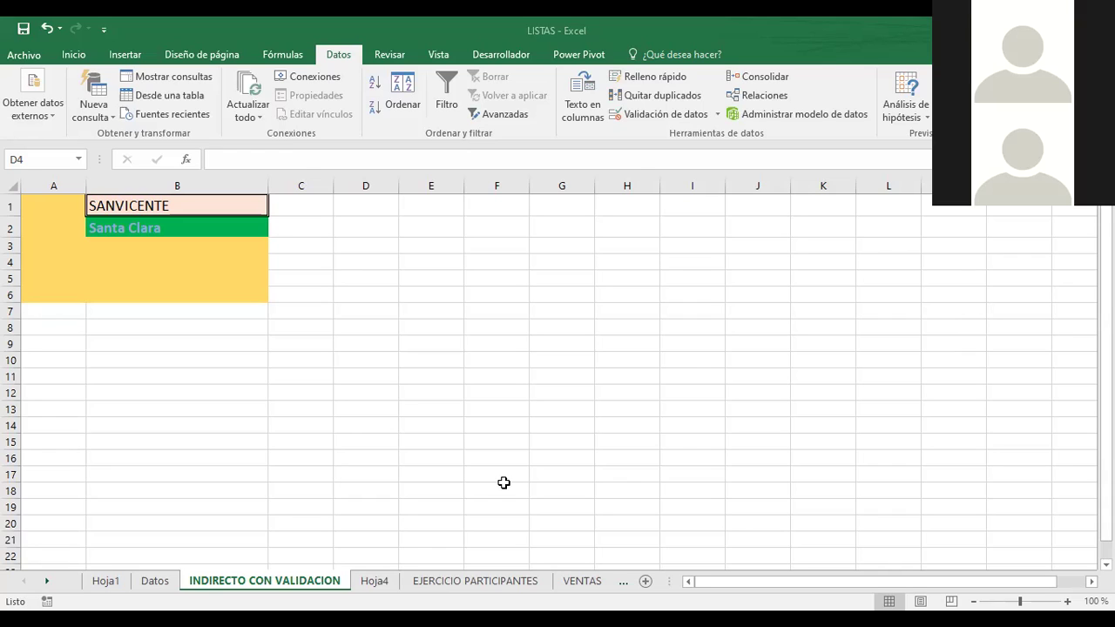
Compare the source tables on the Datos sheet with the dependent lists, examining the LAPAZ and SANVICENTE department headers
click(150, 583)
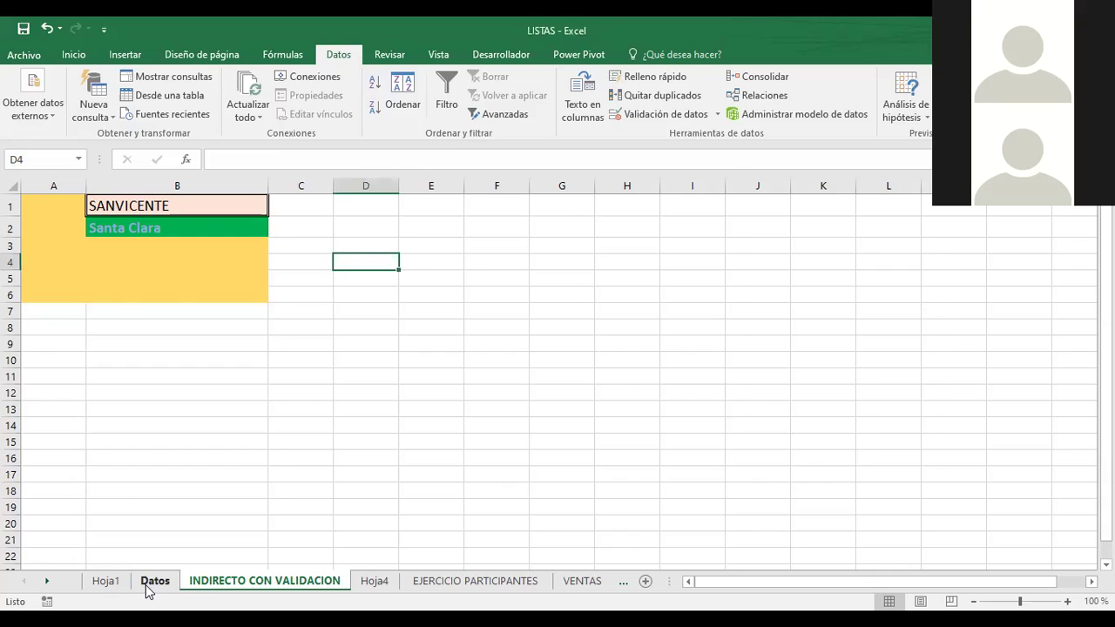
click(145, 584)
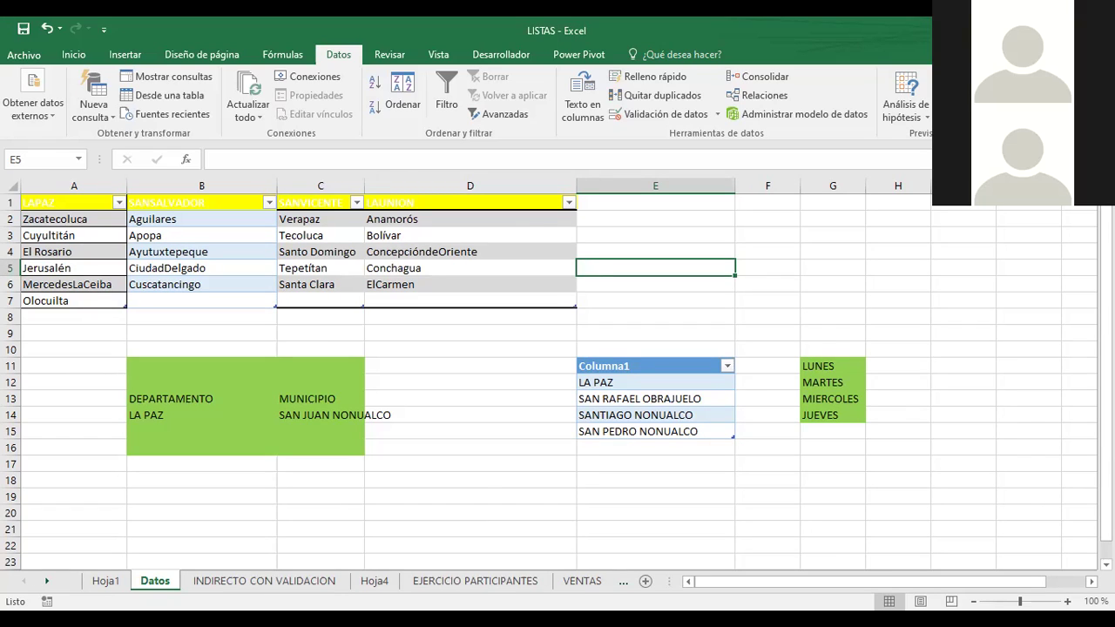
click(131, 347)
click(111, 334)
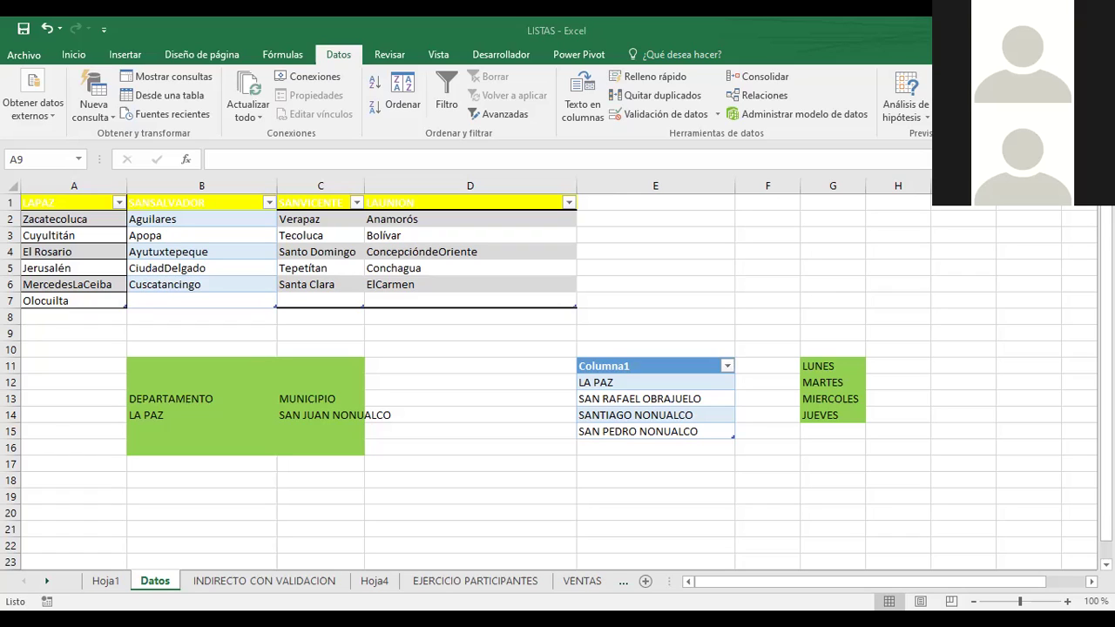
click(206, 585)
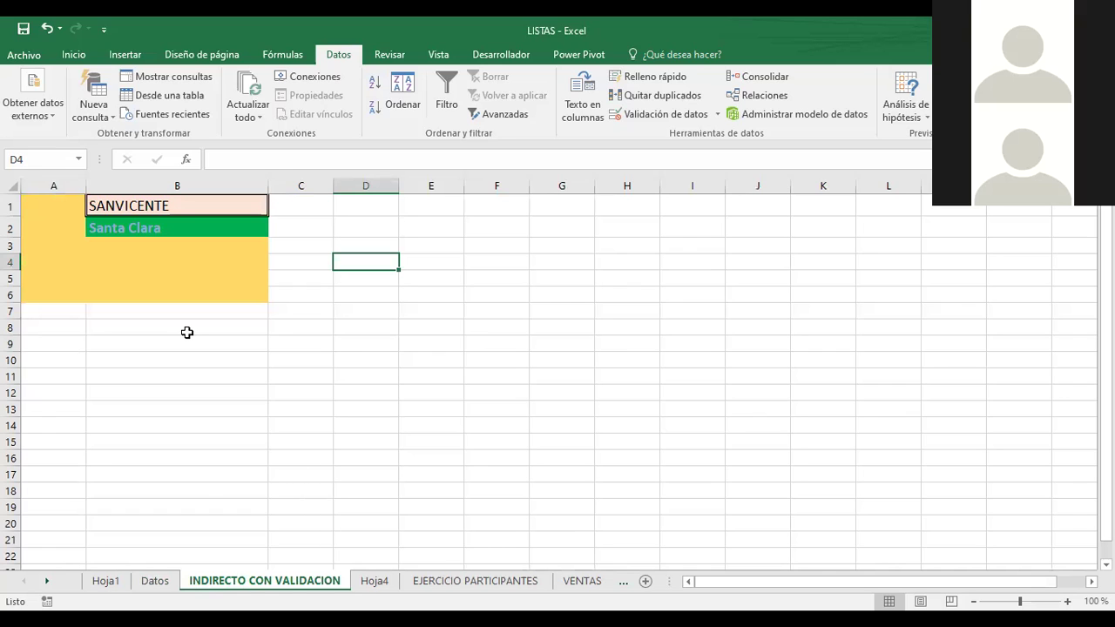
click(155, 581)
click(51, 387)
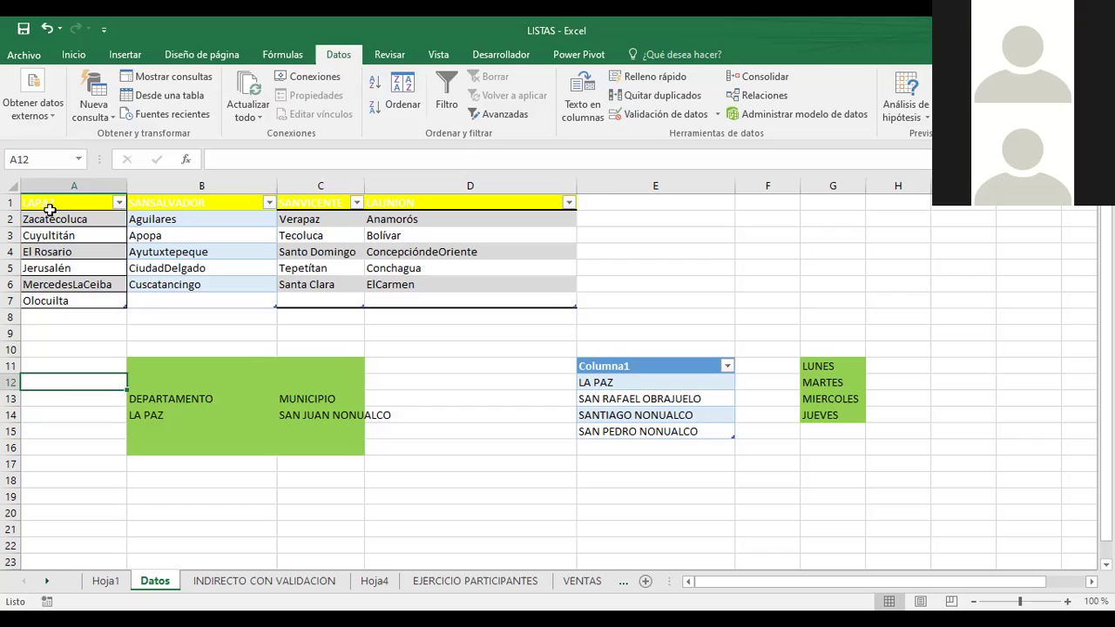
click(54, 203)
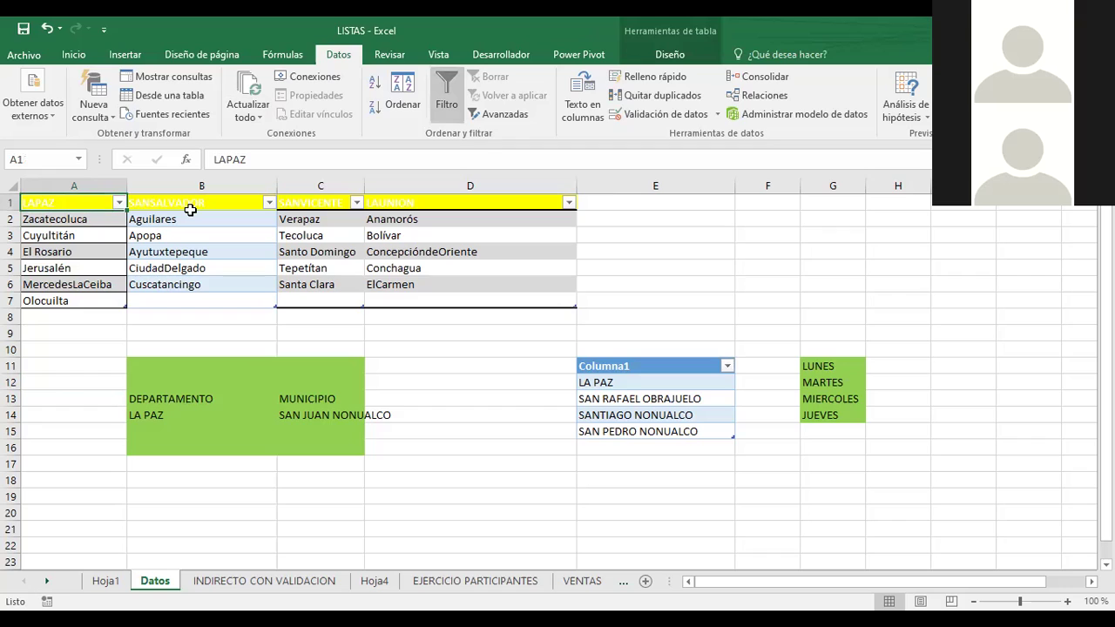
click(313, 203)
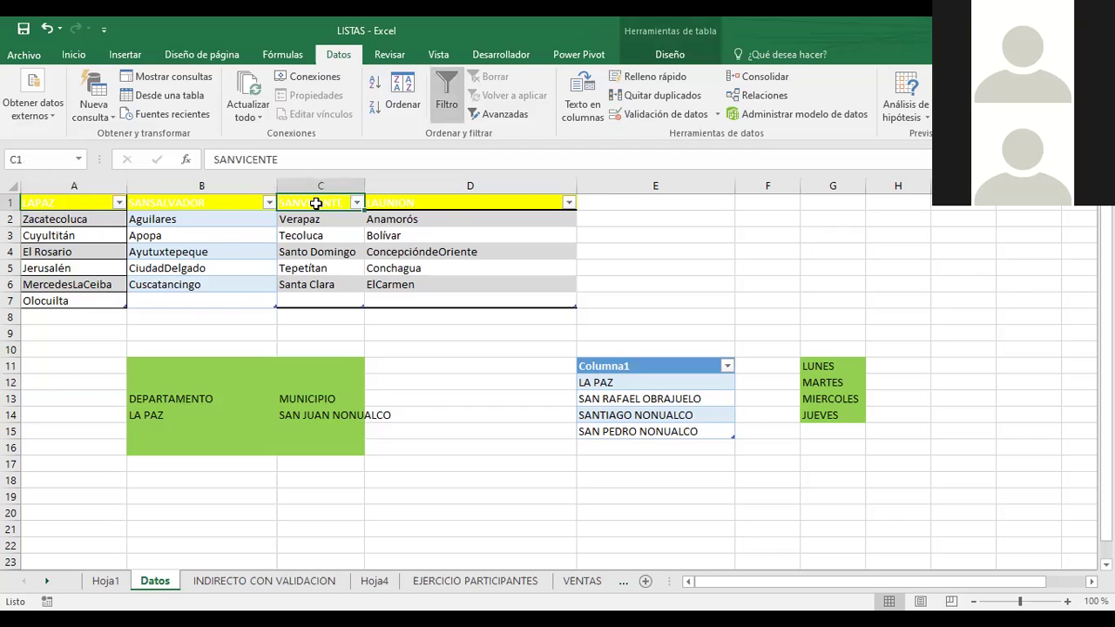
Check the LAUNION header on the Datos sheet and the department choices offered in B1 of the INDIRECTO CON VALIDACION sheet
click(453, 206)
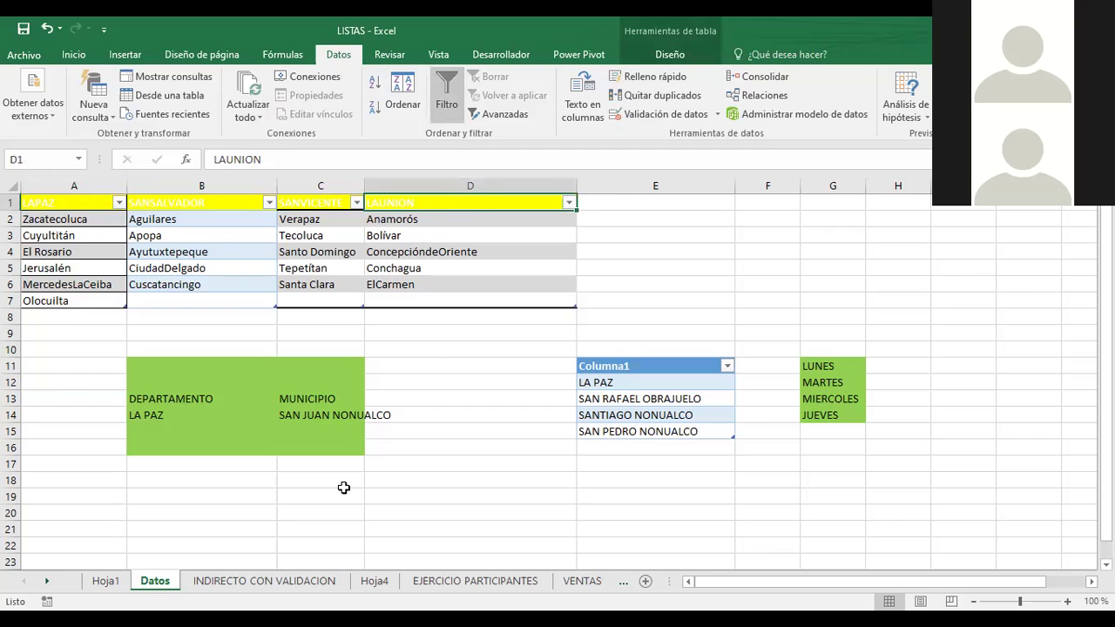
click(237, 581)
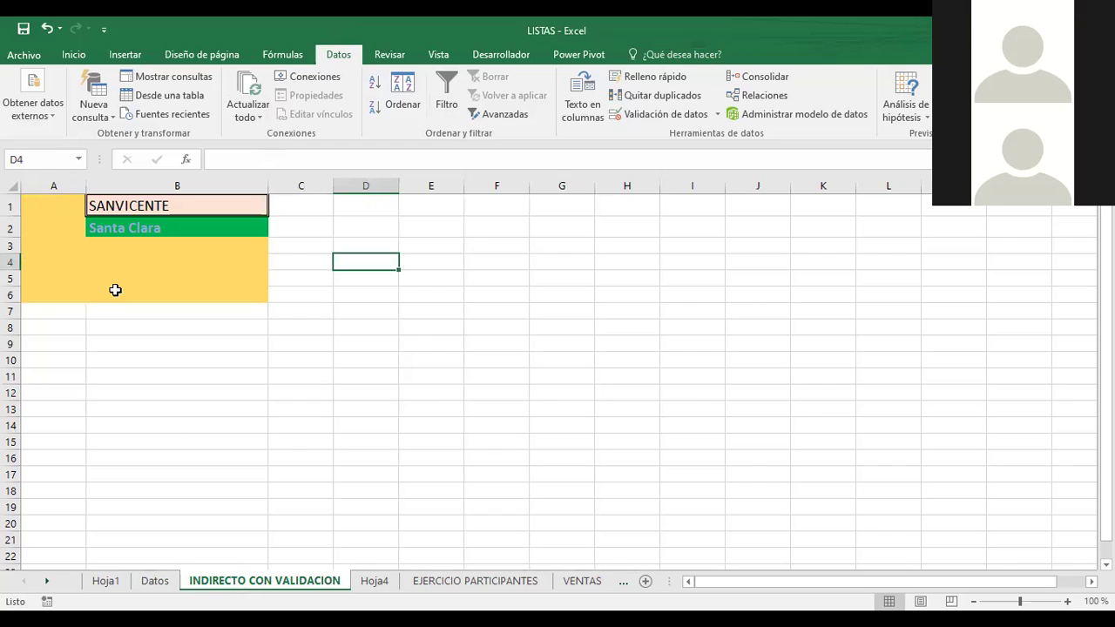
click(168, 208)
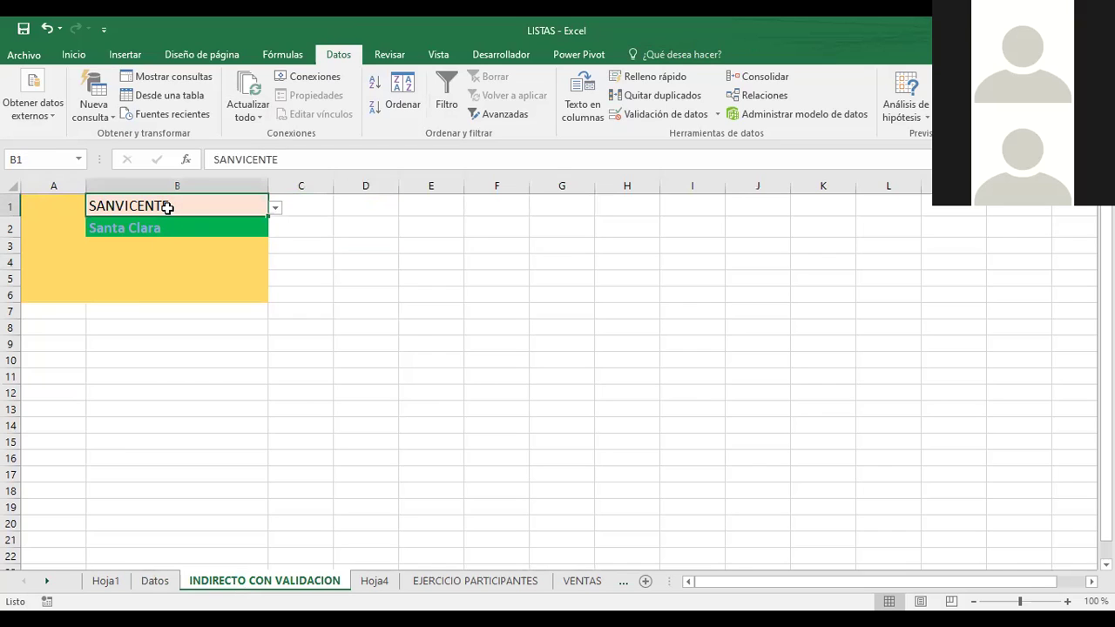
click(276, 210)
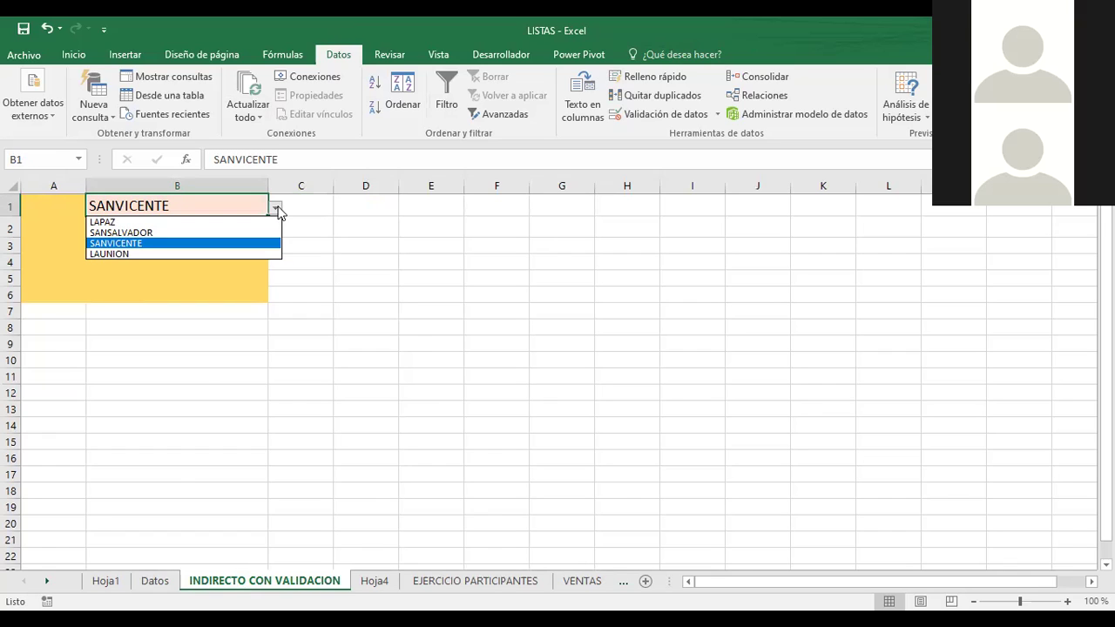
click(277, 212)
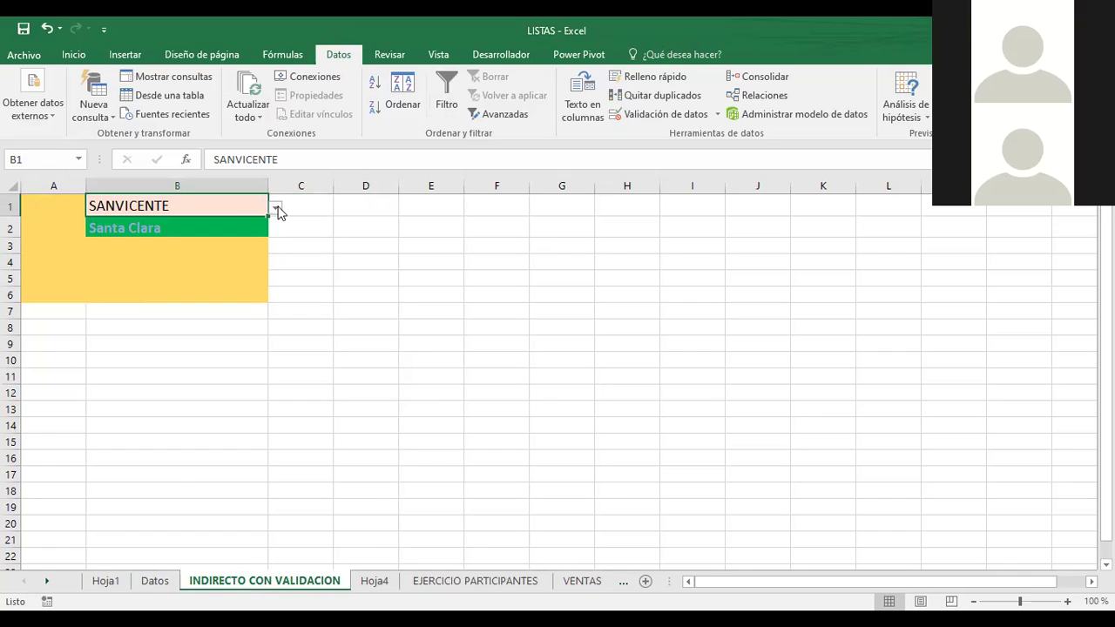
Review the data validation criteria and list source formula of municipality cell B2, leaving them as they are
click(199, 228)
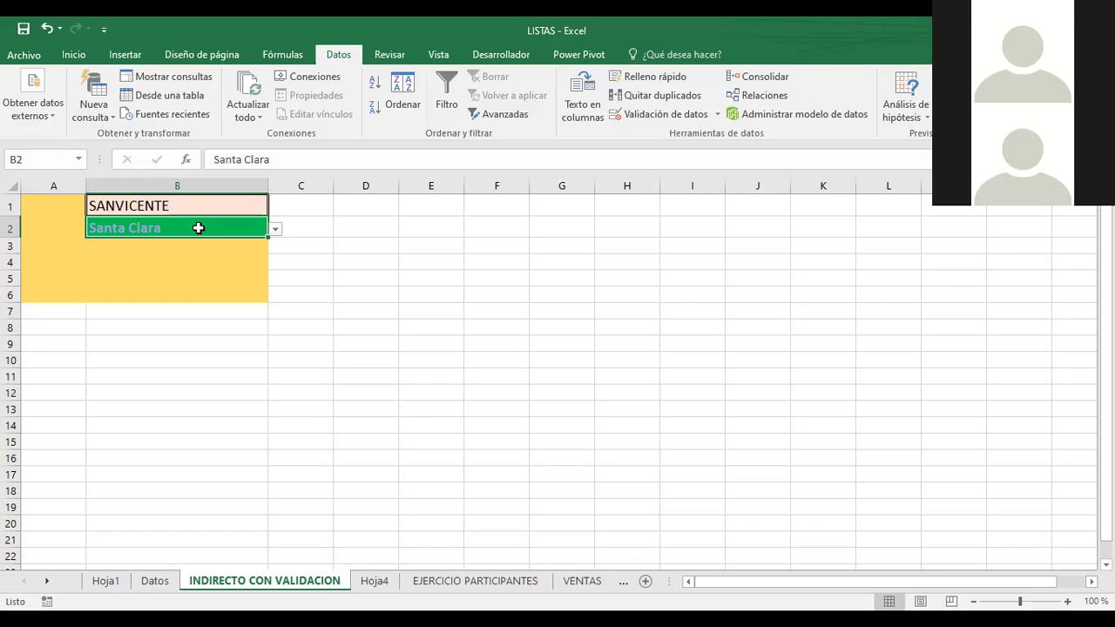
click(717, 112)
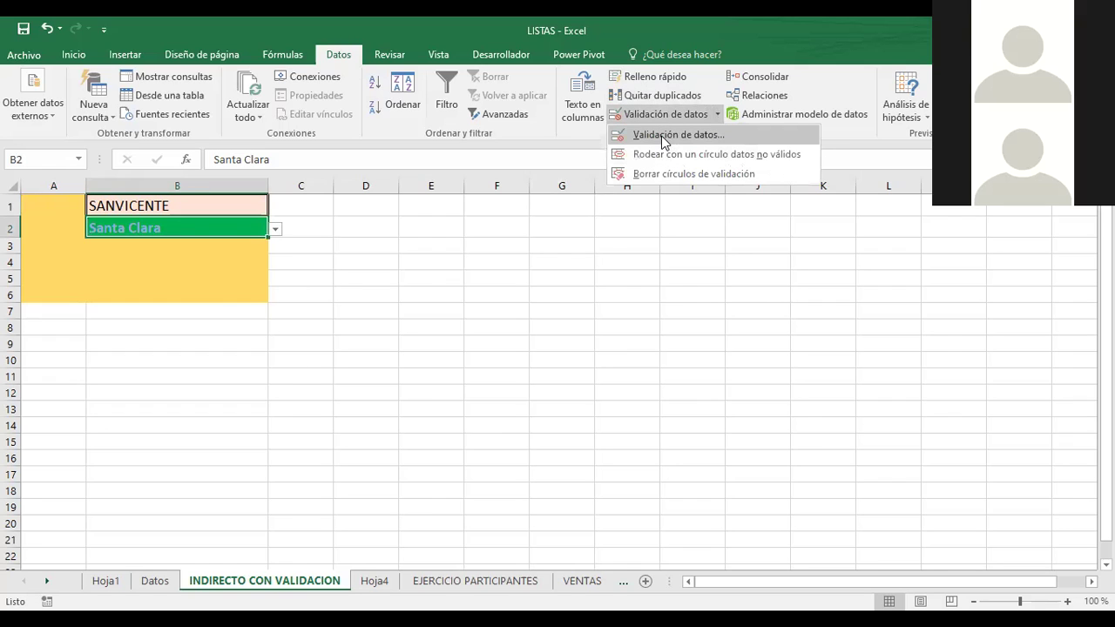
click(664, 138)
drag(789, 155, 547, 149)
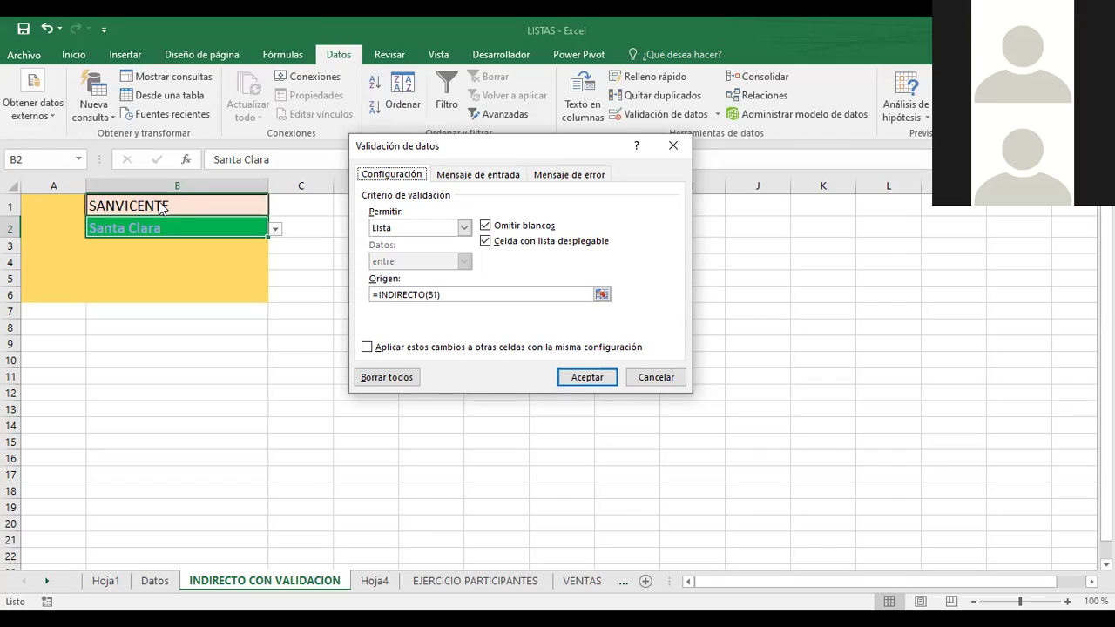
click(653, 378)
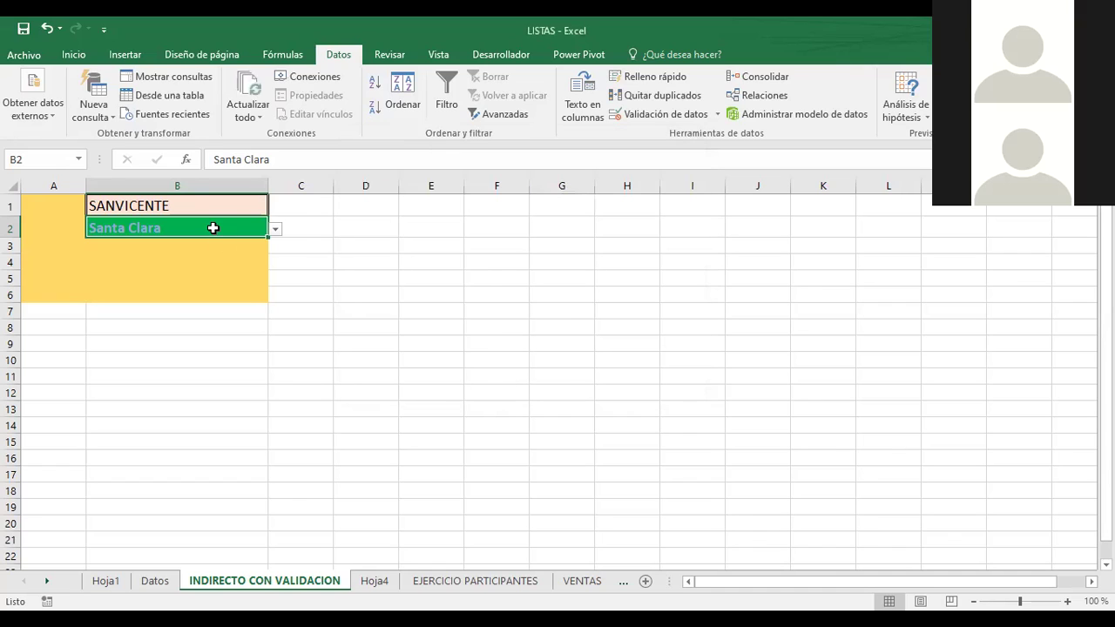
Set the department in B1 to LAUNION and check the municipality choices offered in B2
click(190, 206)
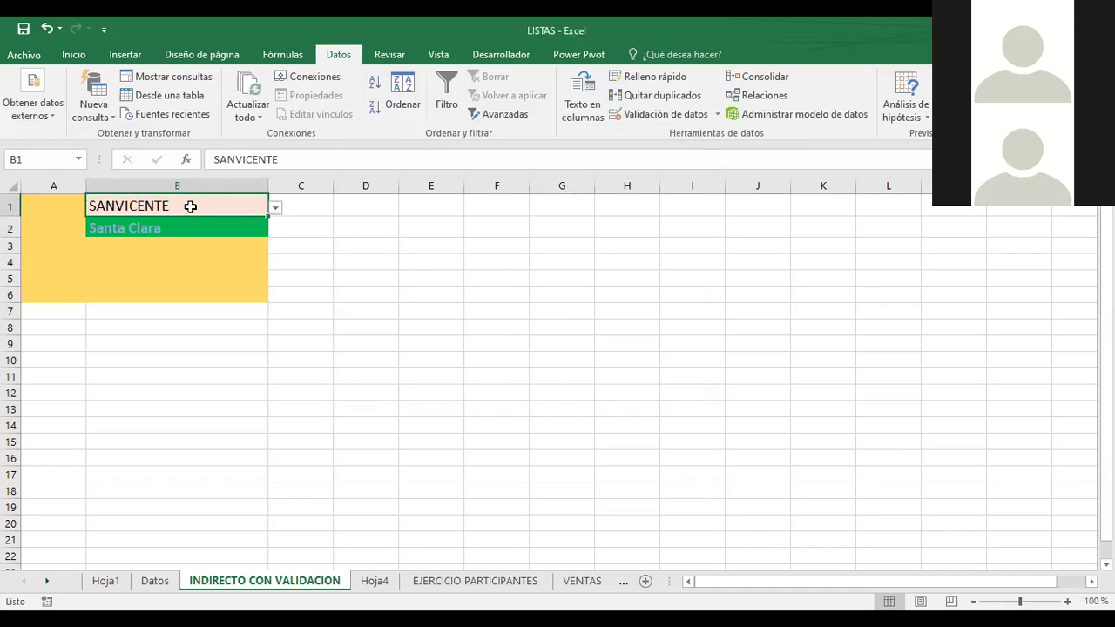
click(276, 207)
click(112, 255)
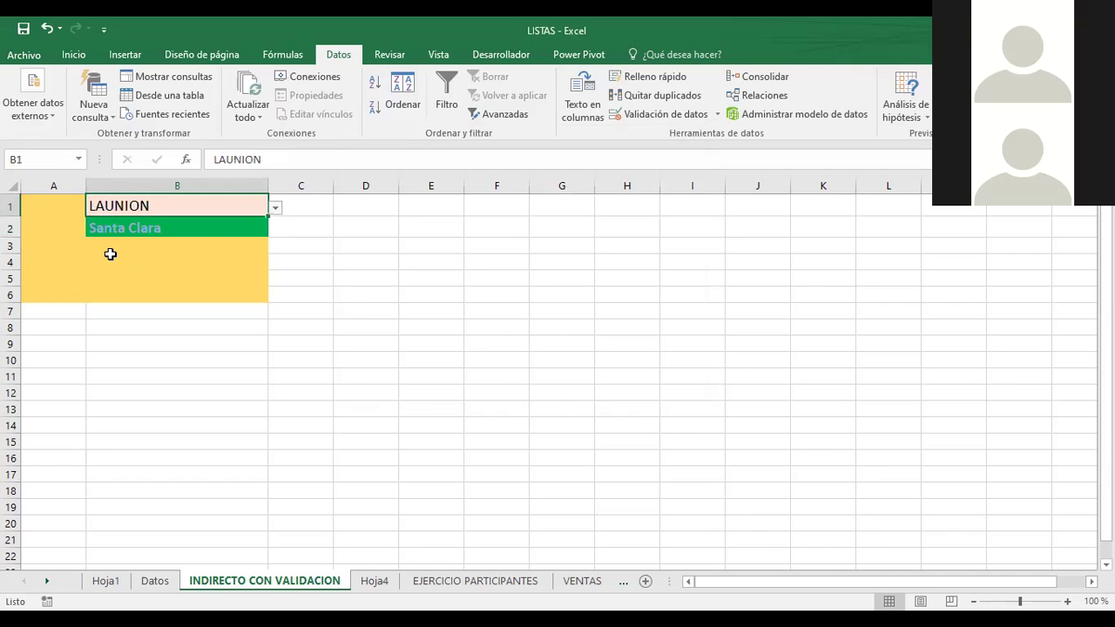
click(226, 225)
click(373, 307)
click(261, 229)
click(276, 230)
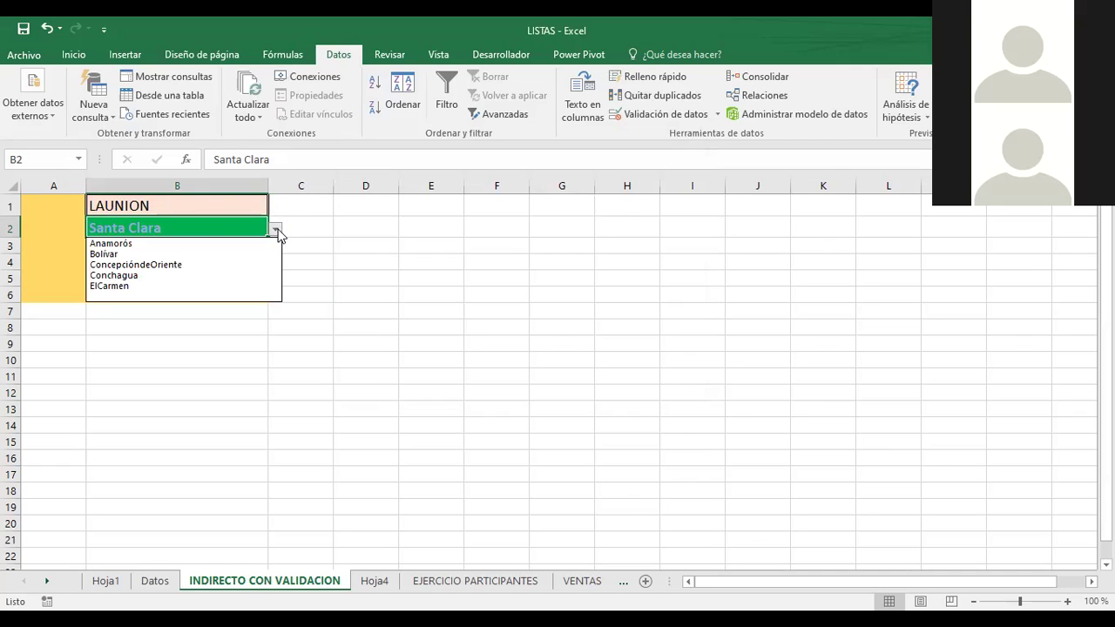
click(398, 310)
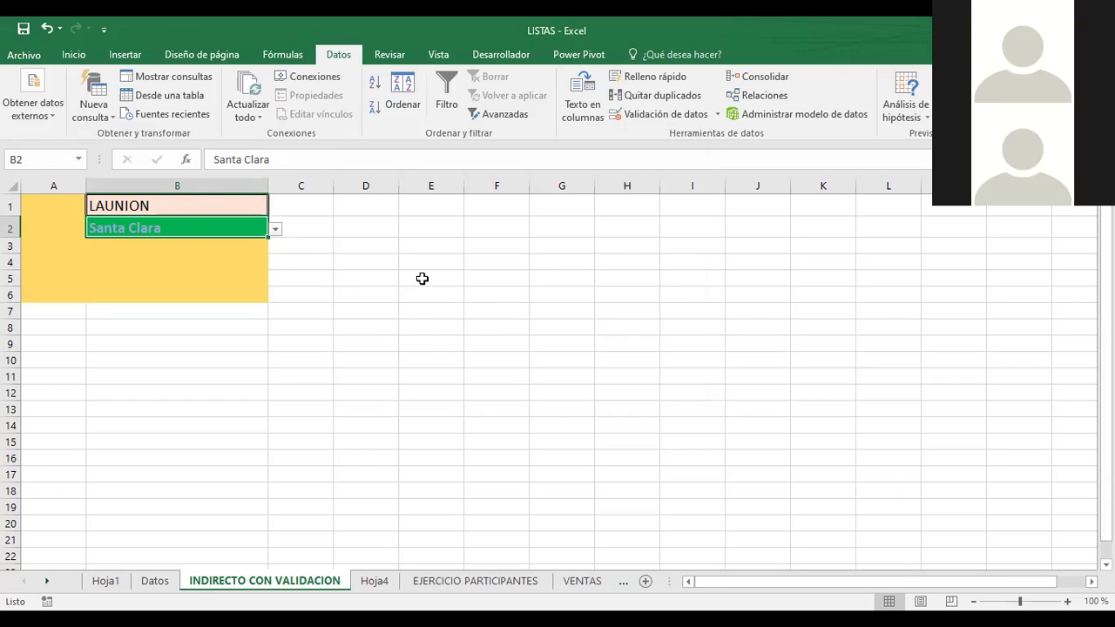
click(422, 278)
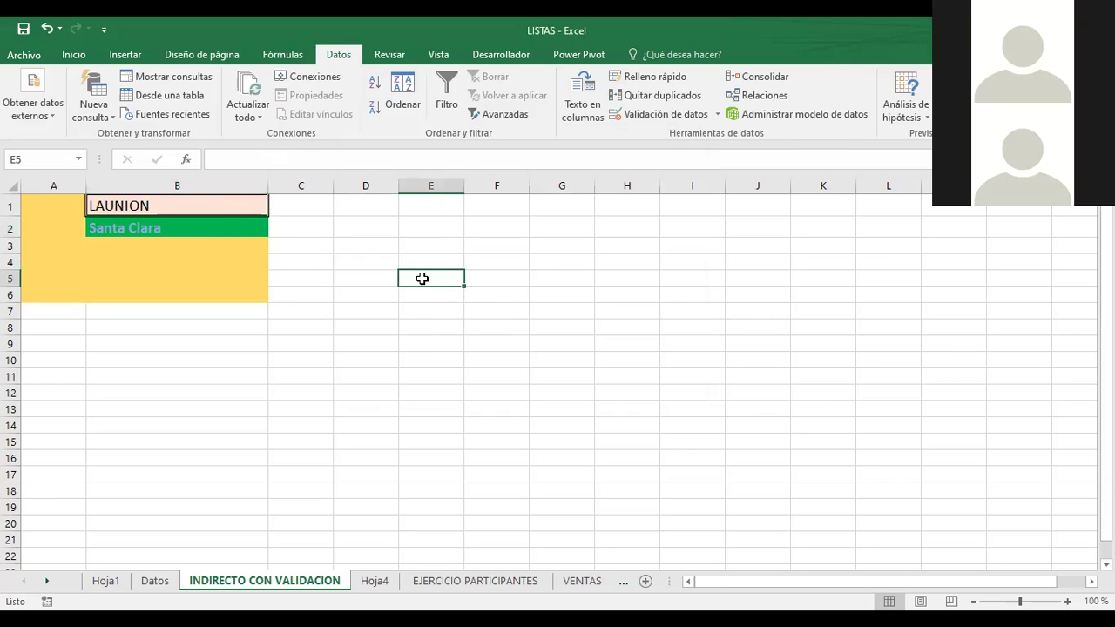
text(=)
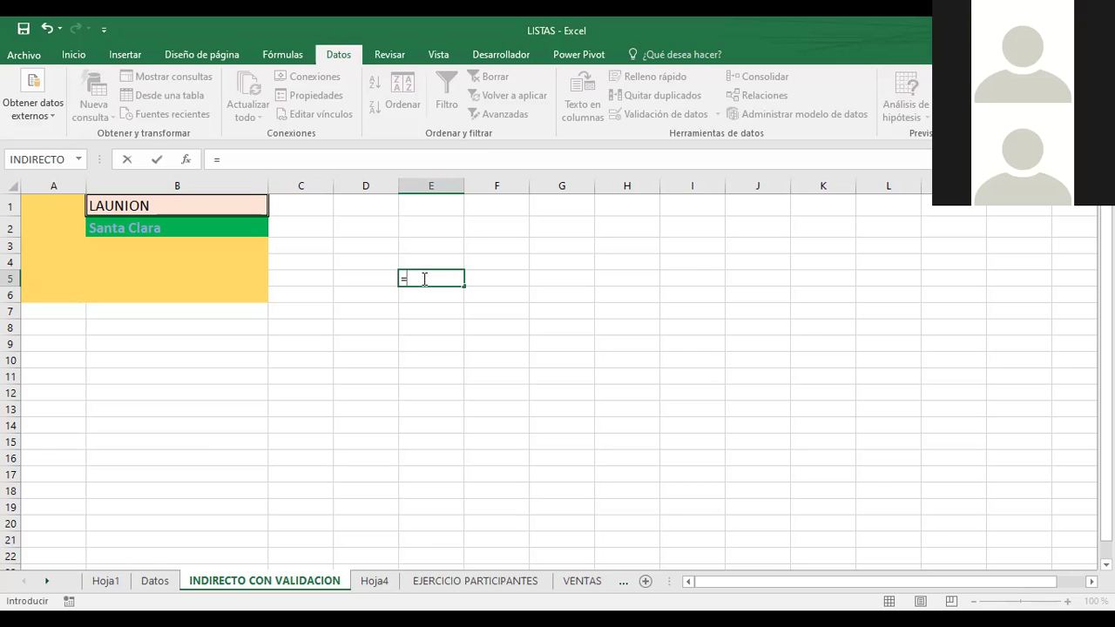
key(Escape)
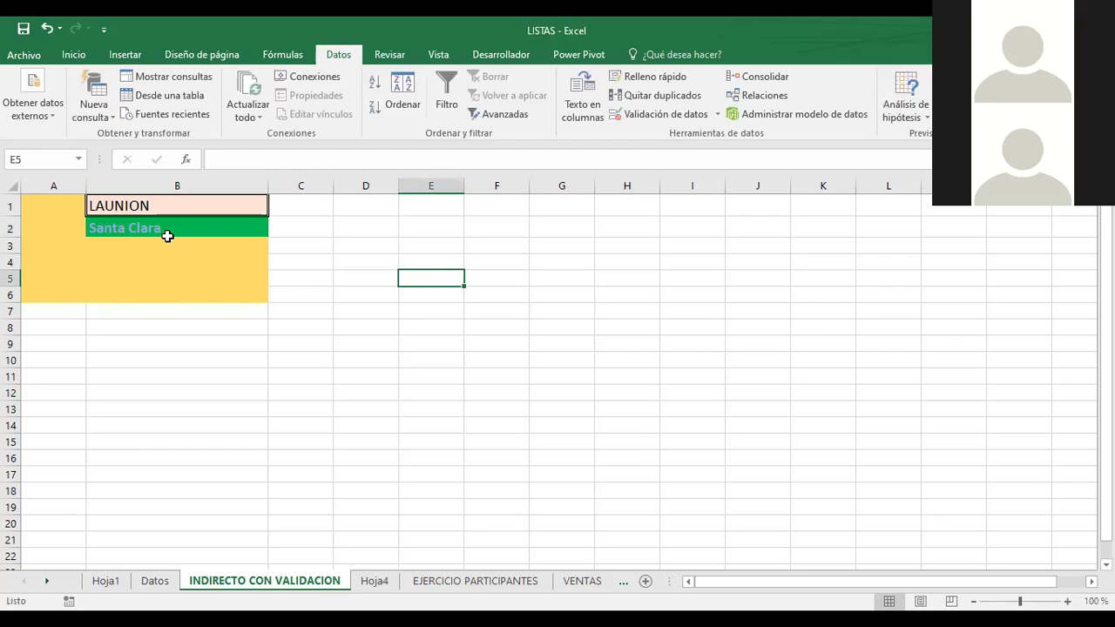
Inspect the data validation source of B1 and highlight the matching department headers A1:D1 on the Datos sheet
click(163, 206)
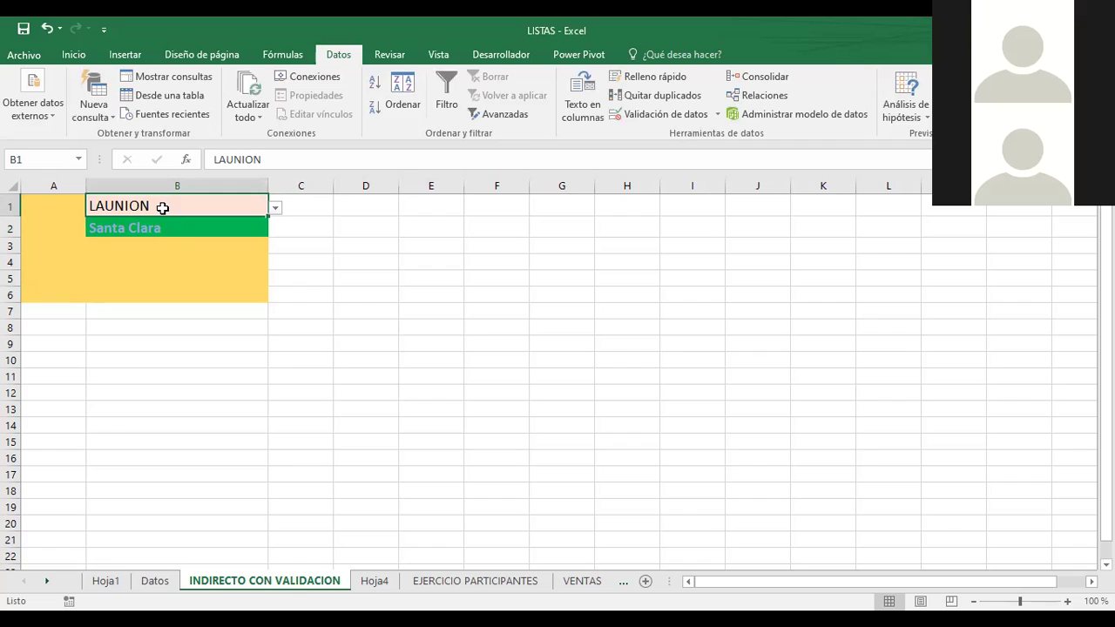
click(645, 114)
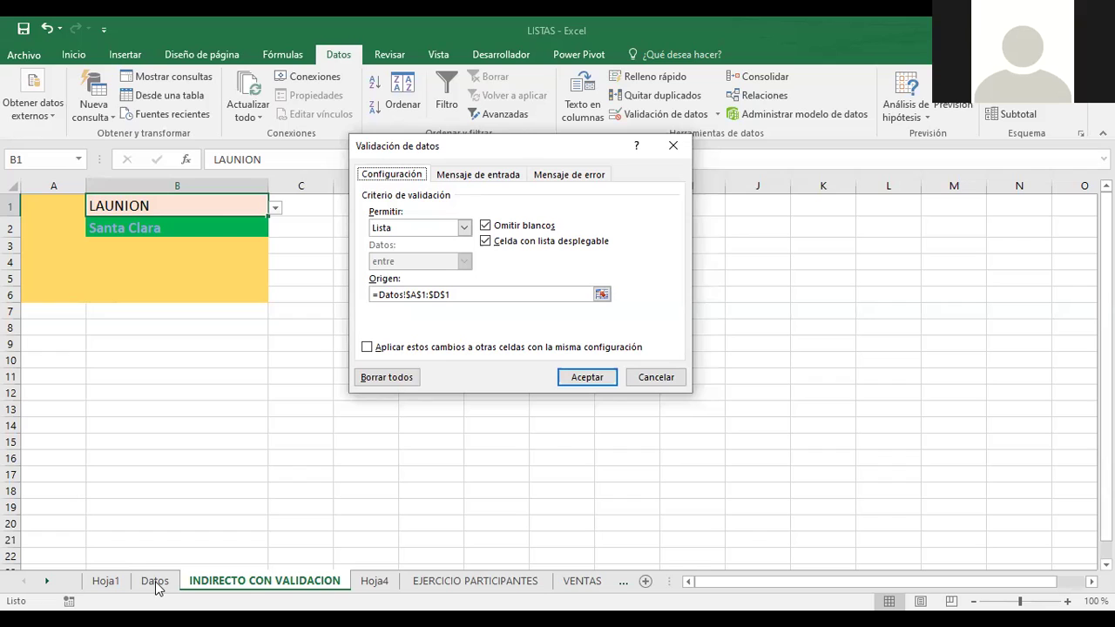
key(Escape)
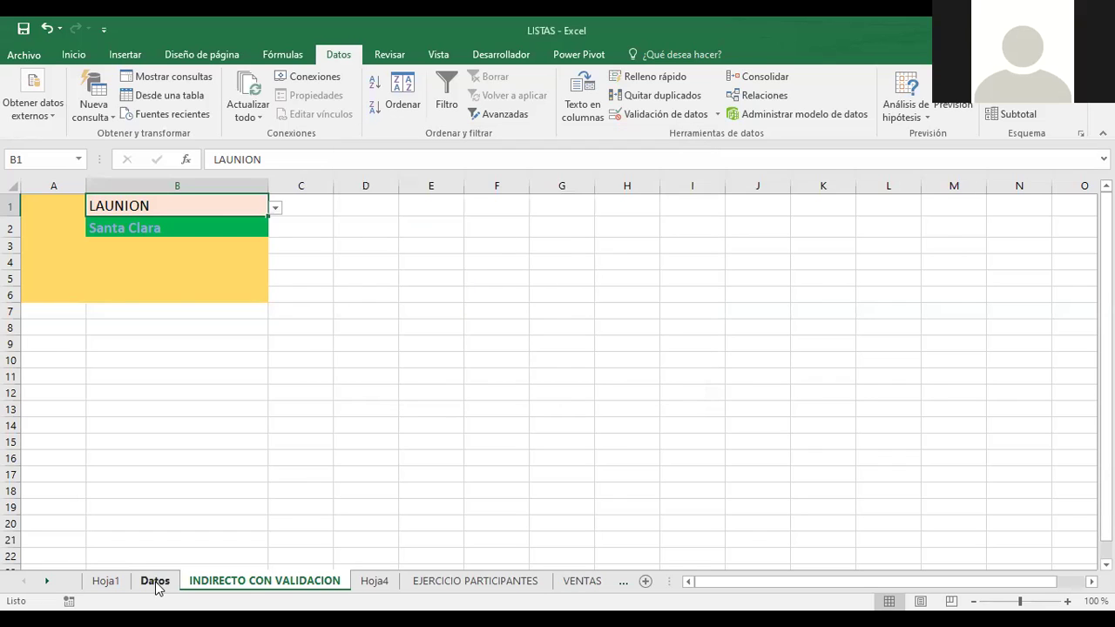
click(155, 581)
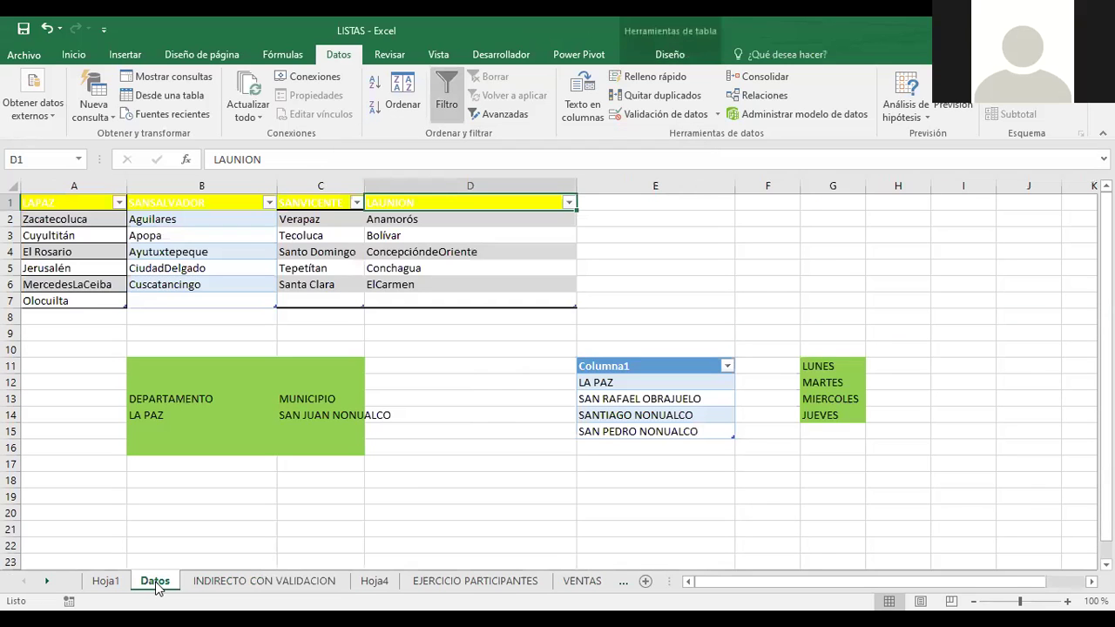
click(61, 197)
click(64, 205)
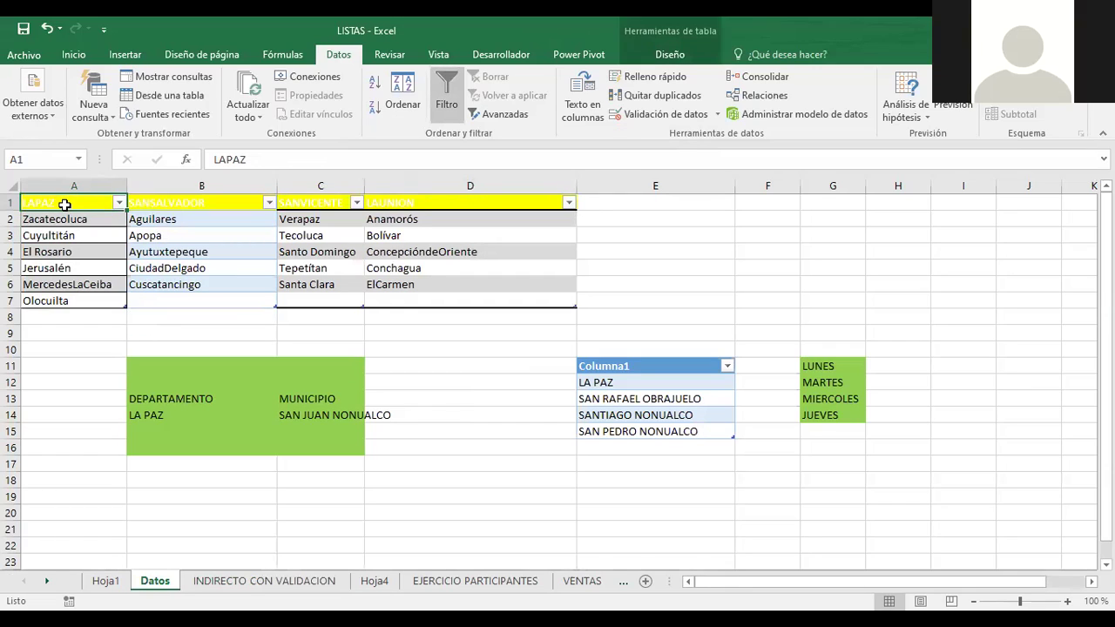
drag(65, 205, 520, 192)
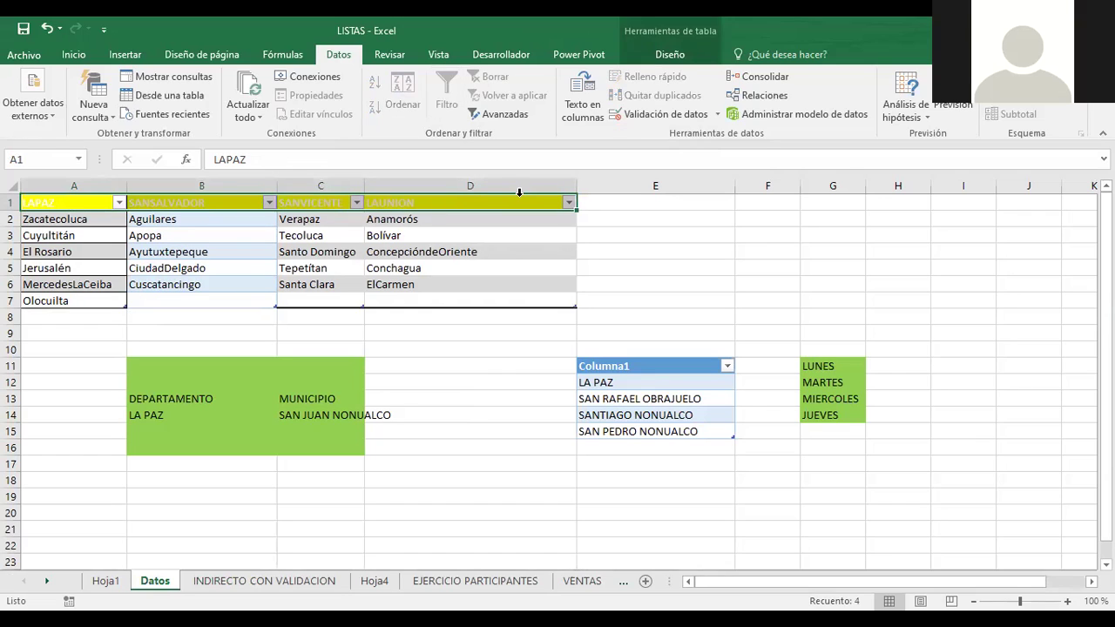
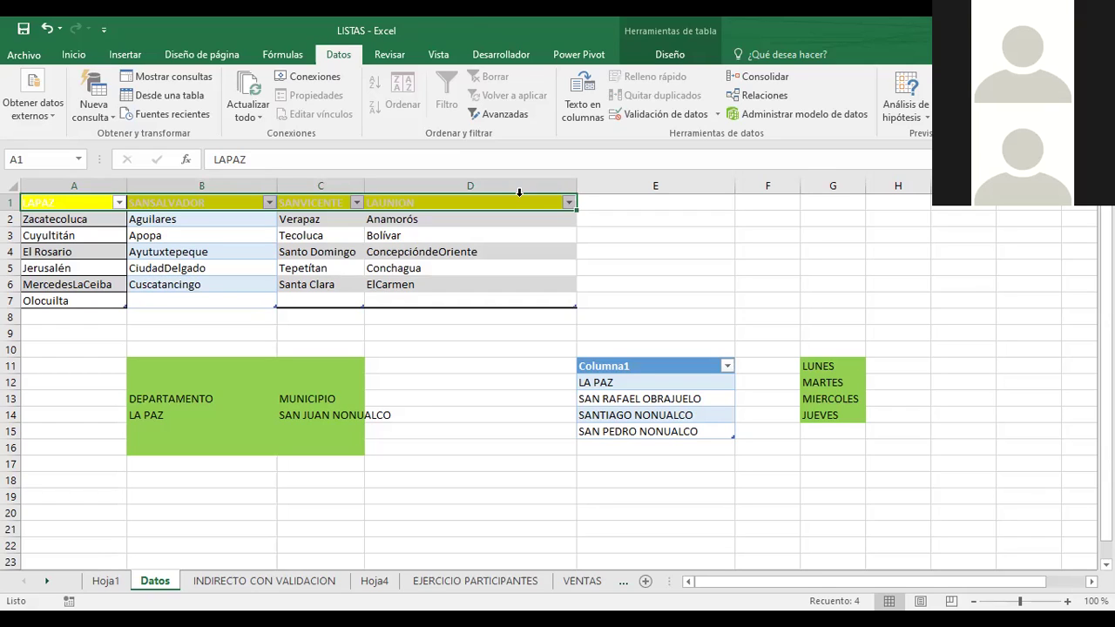
Test the validation of B1 on the INDIRECTO CON VALIDACION sheet by trying to enter FDGDFGDG, and discard the entry
click(280, 582)
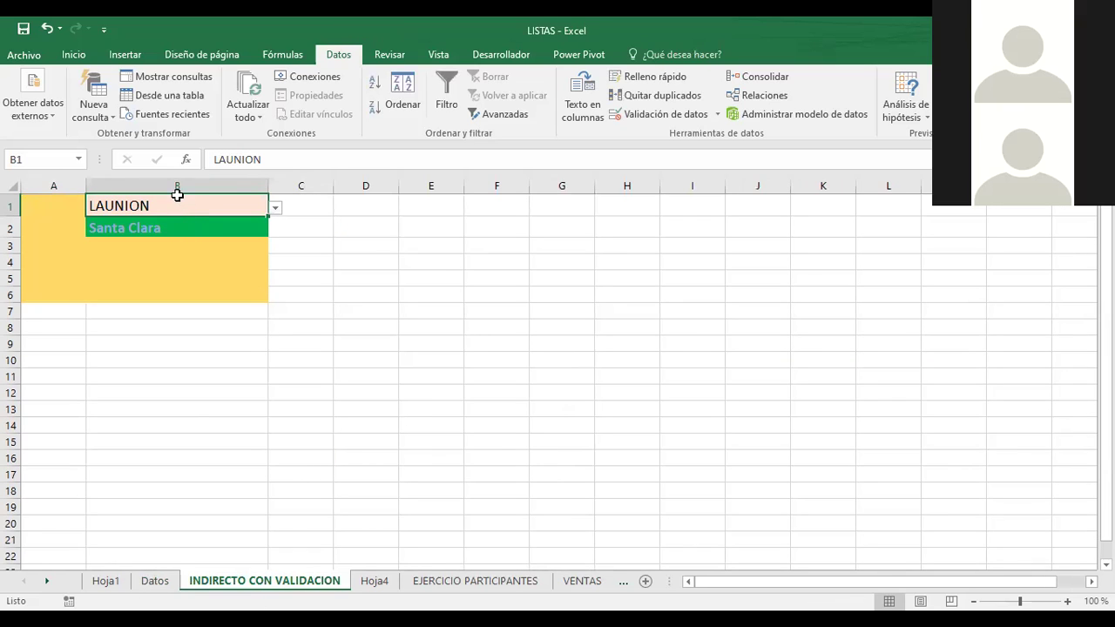
text(FDGDFGDG)
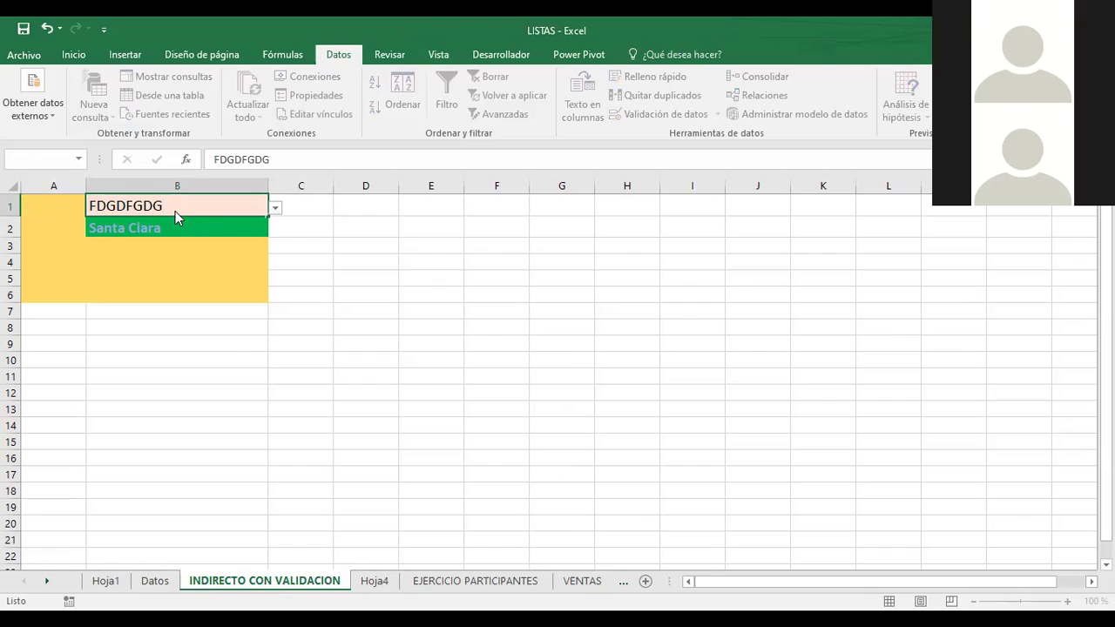
key(Return)
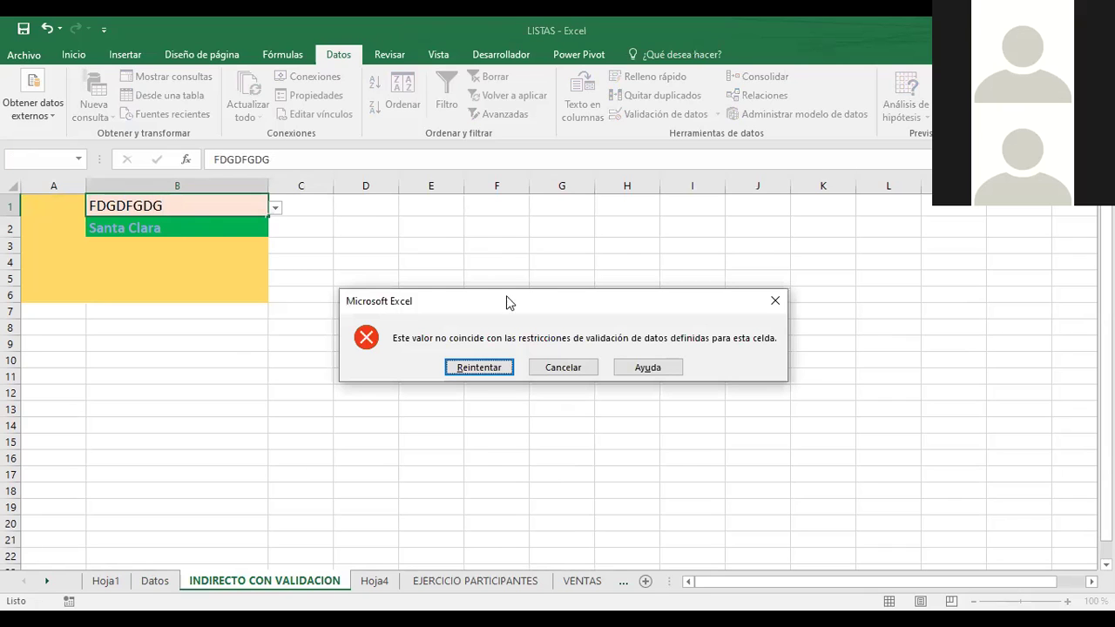
click(565, 367)
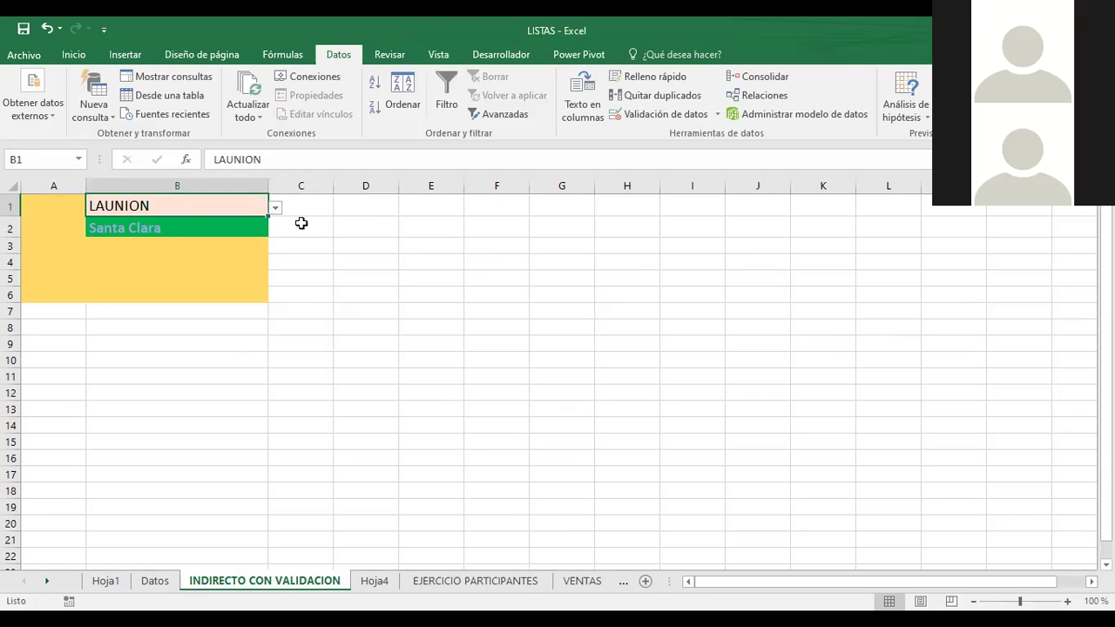
Choose LAPAZ as the department in B1 from its validation list
click(283, 223)
click(222, 205)
click(272, 202)
click(263, 205)
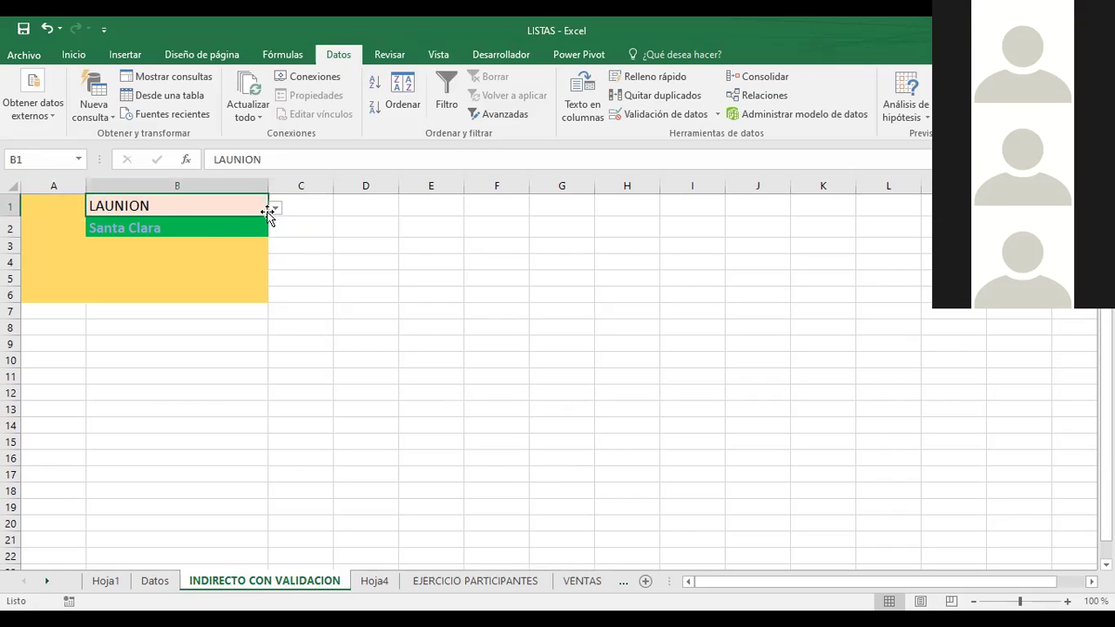
click(274, 206)
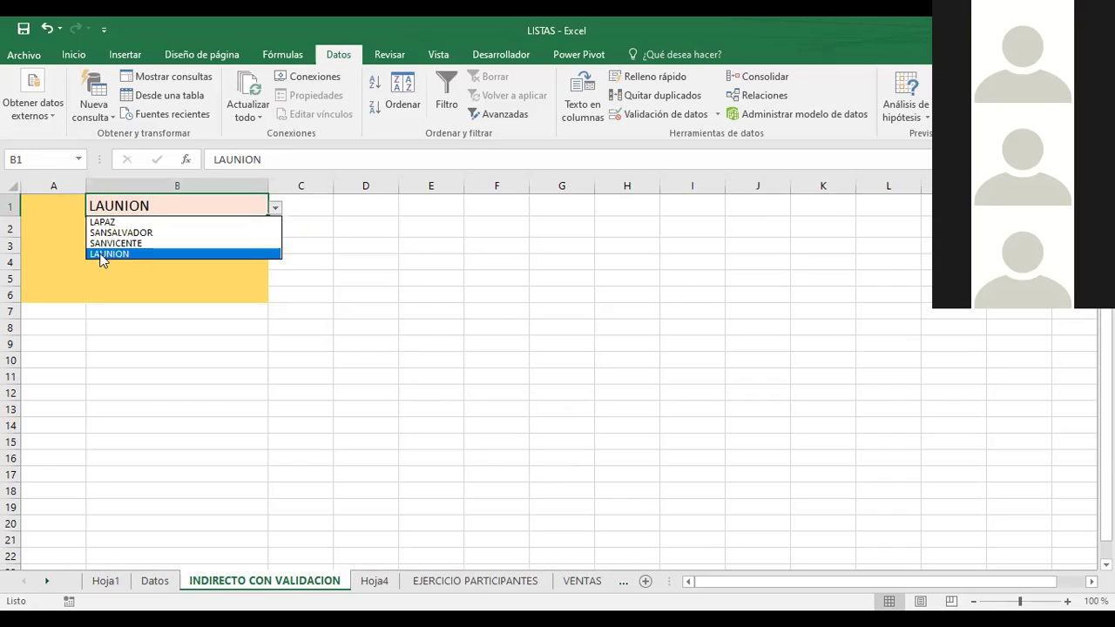
click(96, 221)
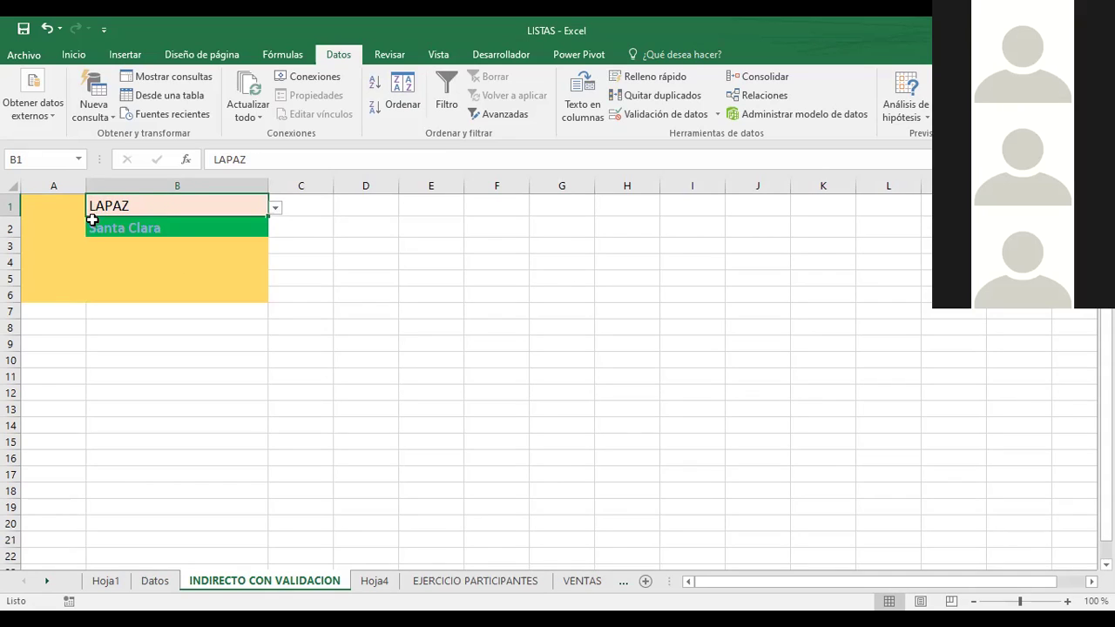
Try to enter SAN JUAN NONUALCO as the municipality in B2, and discard the entry
click(168, 227)
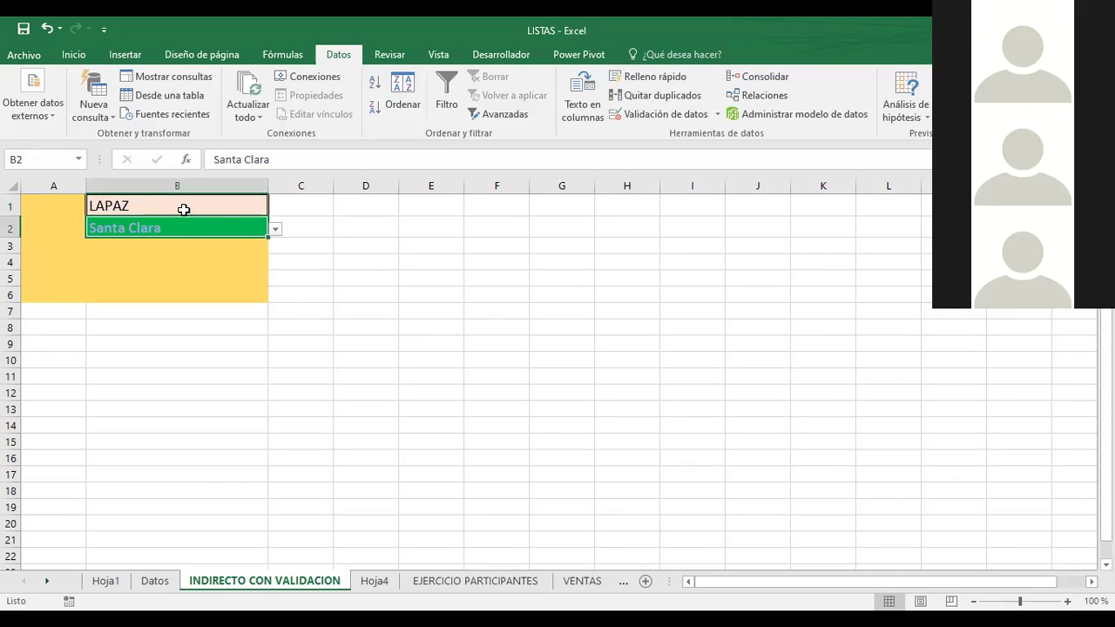
text(SAN J)
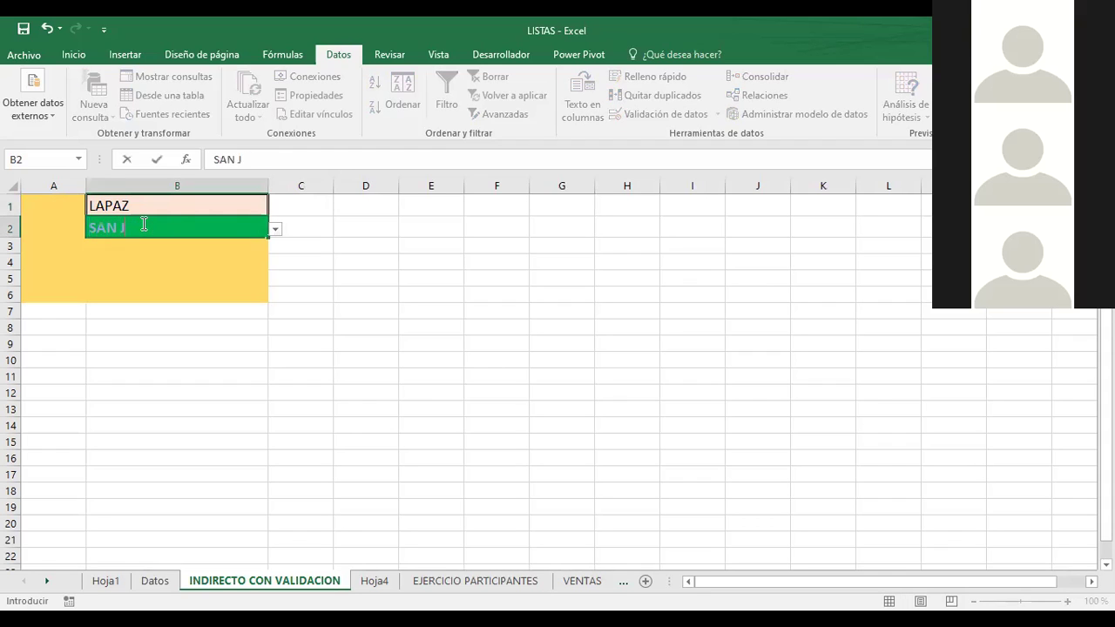
text(UAN NON)
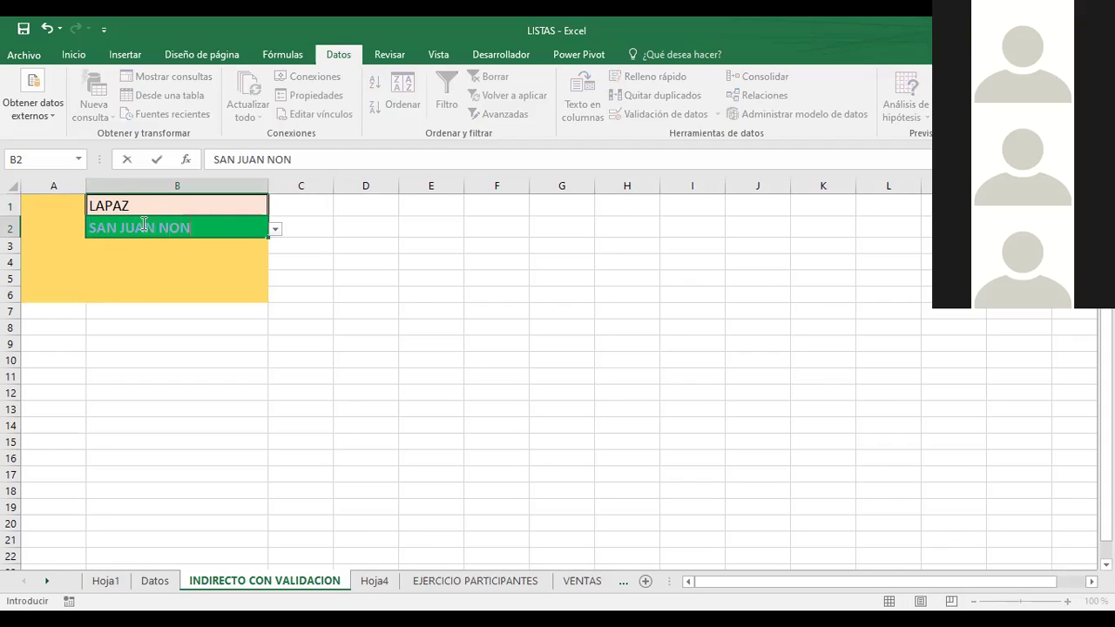
text(UALCO)
key(Return)
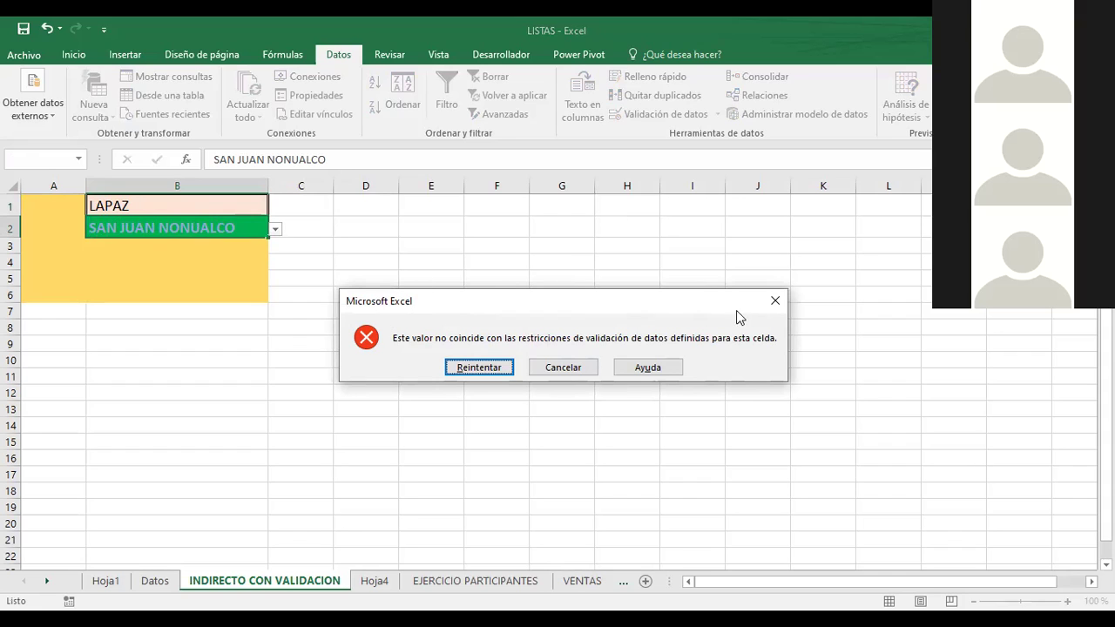
click(775, 301)
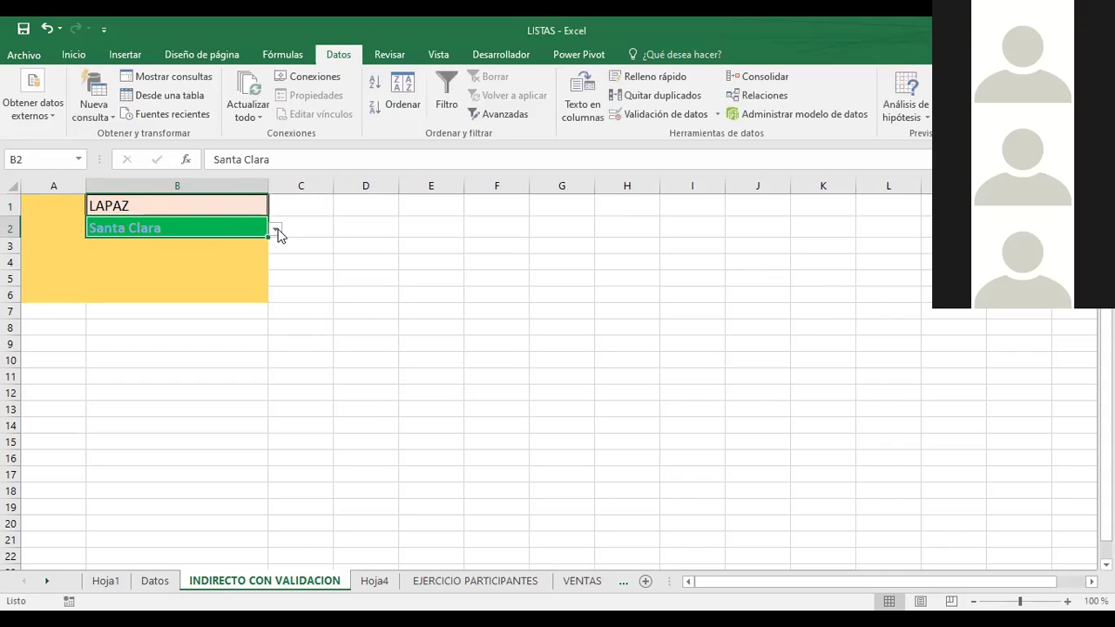
Choose Jerusalén as the municipality in B2 from its validation list
click(275, 229)
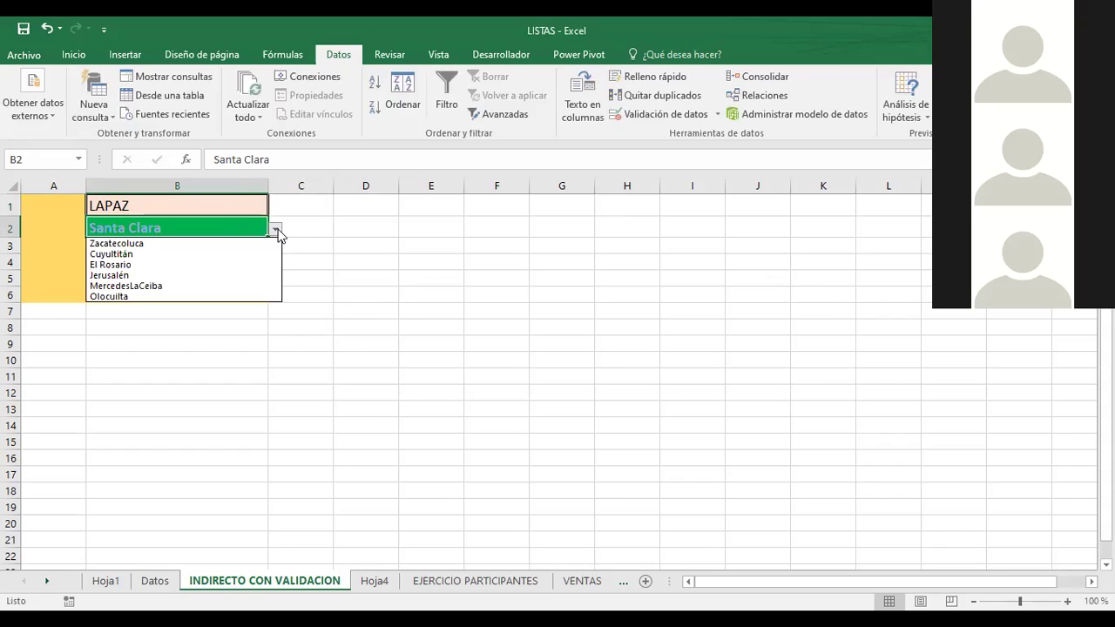
click(109, 277)
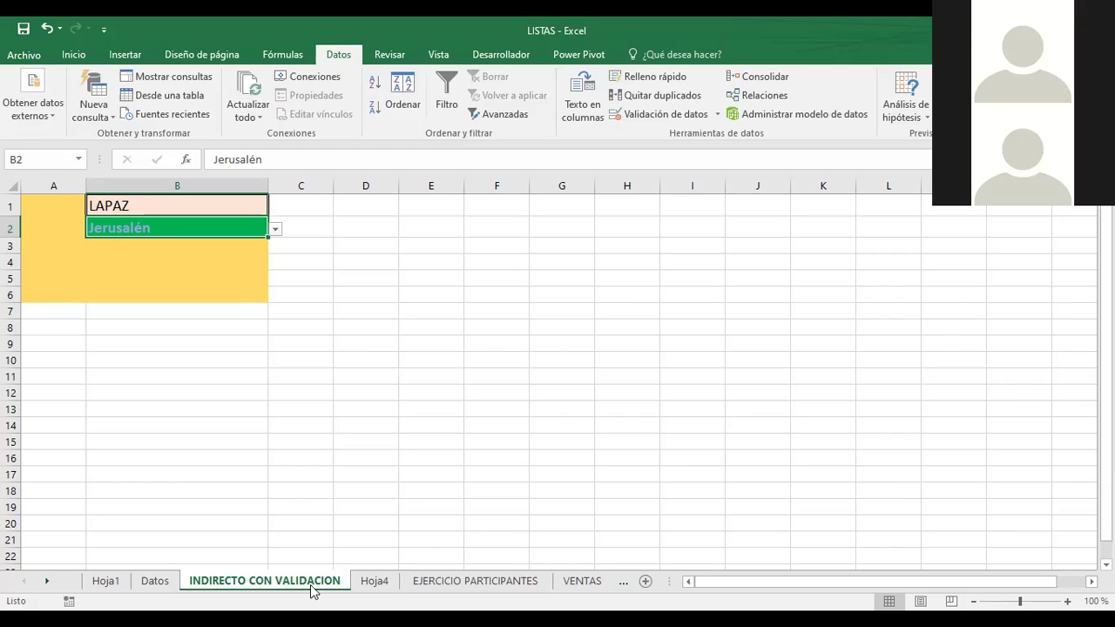
Look through the Hoja4 and EJERCICIO PARTICIPANTES sheets and open the VENTAS sheet
click(375, 581)
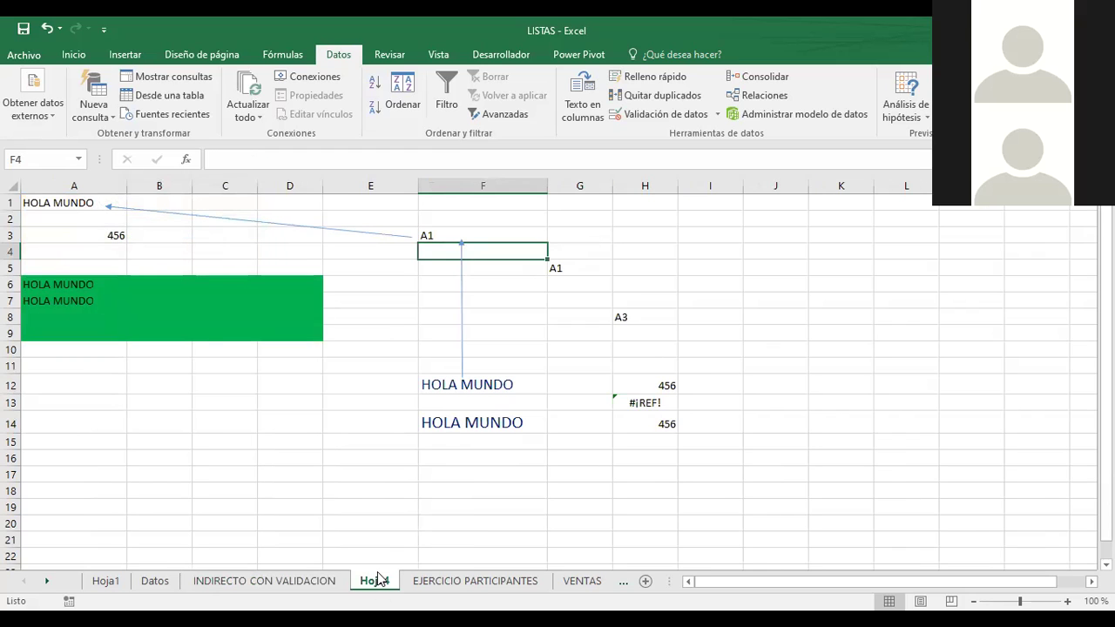
click(439, 581)
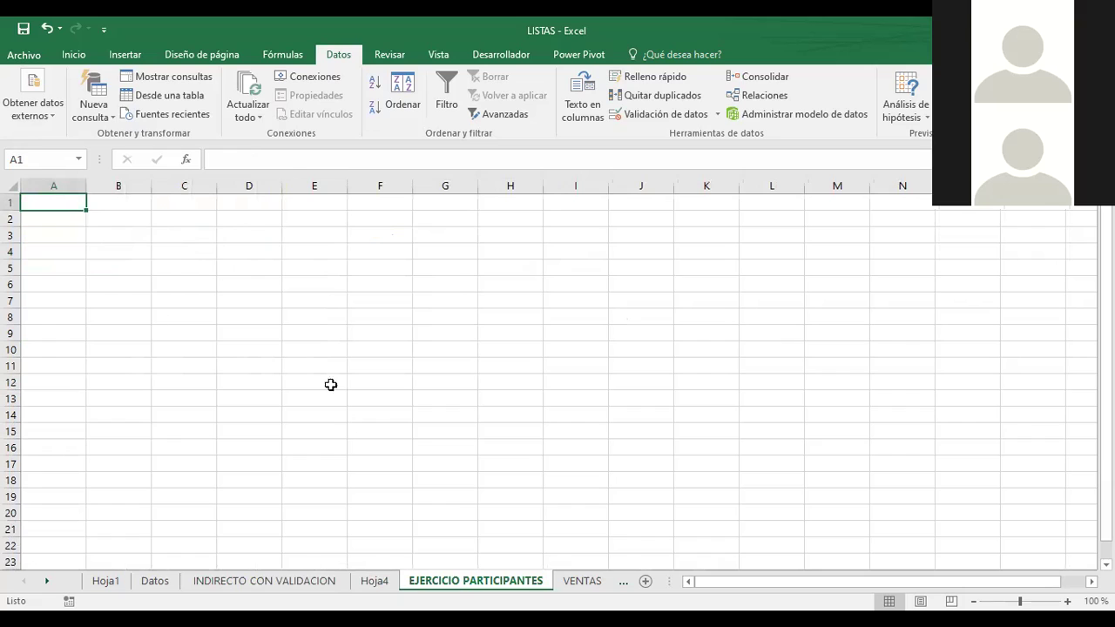
click(48, 581)
click(48, 581)
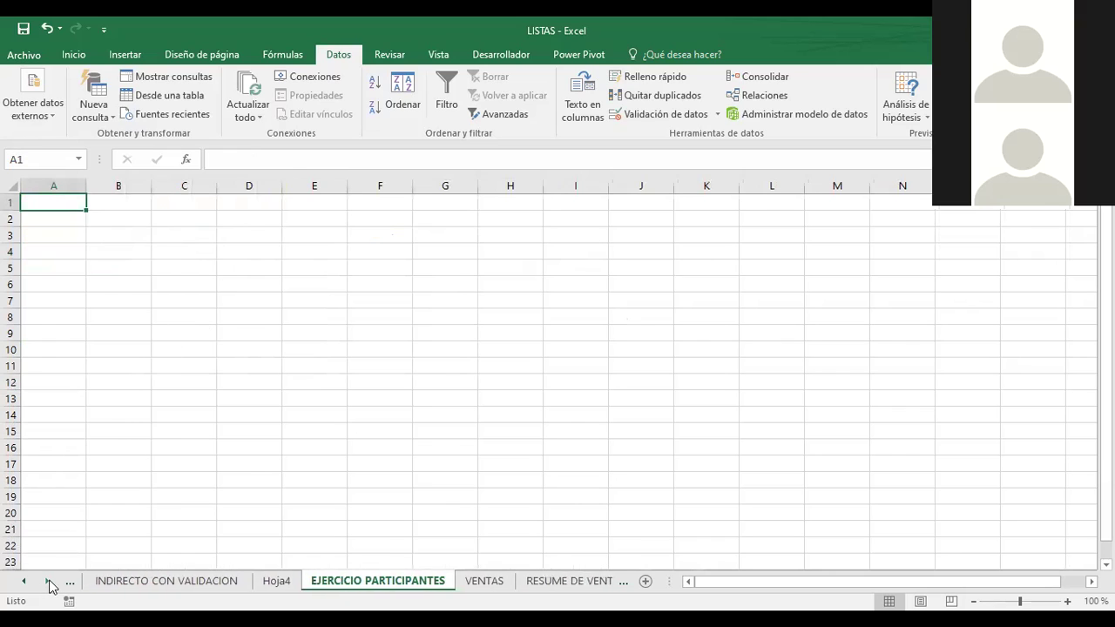
click(48, 582)
click(305, 584)
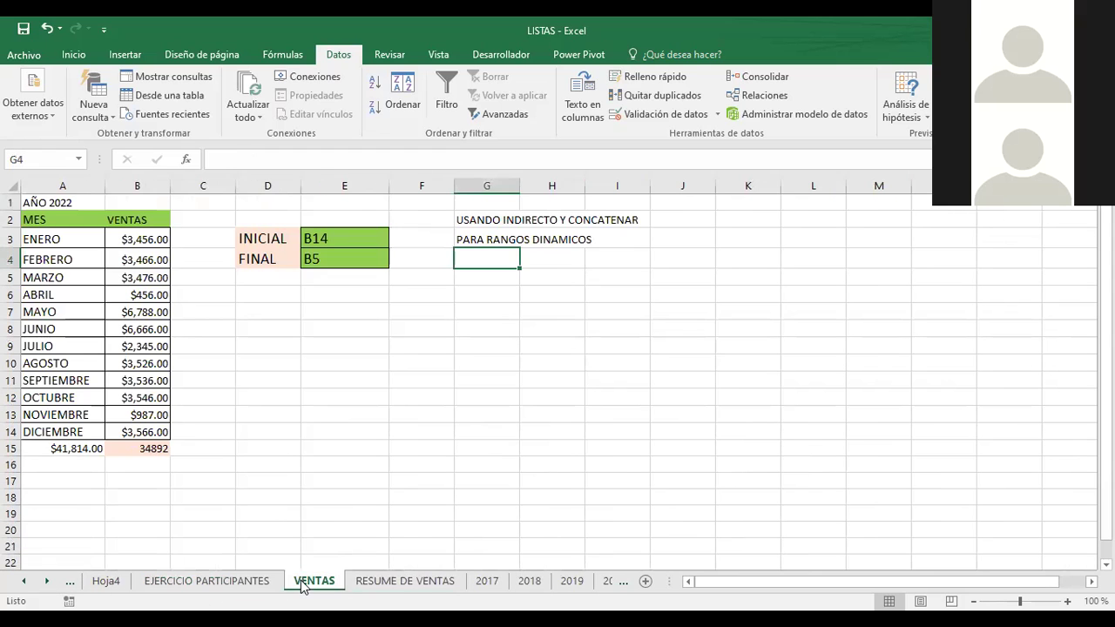
Compare the total formulas in A15 and B15 and examine the INICIAL and FINAL references in E3 and E4
click(376, 378)
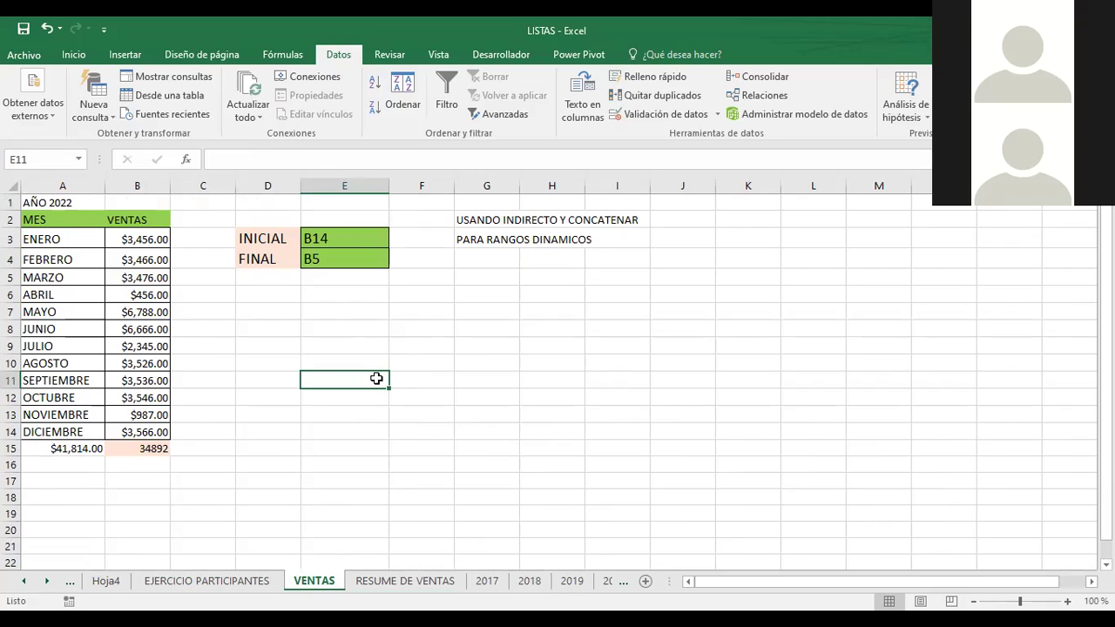
click(250, 311)
click(75, 453)
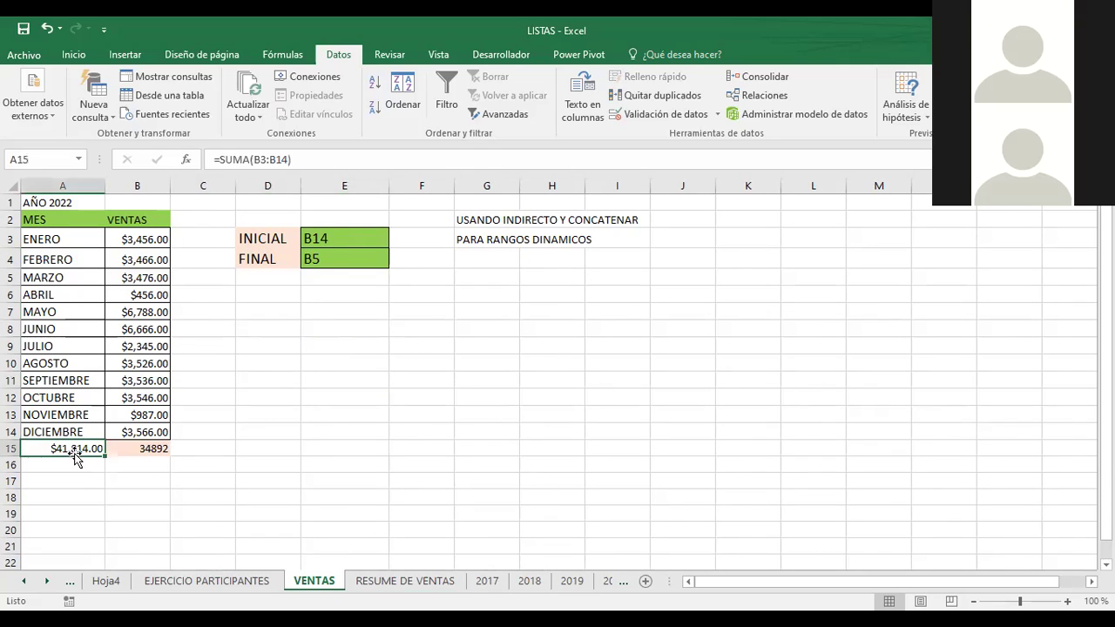
click(123, 449)
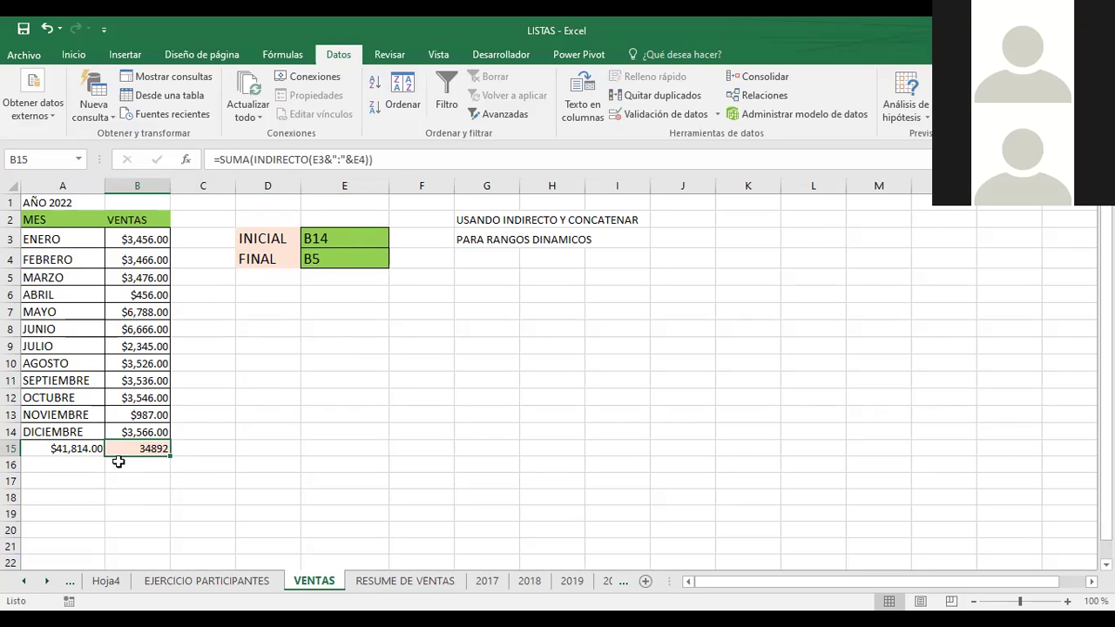
click(55, 448)
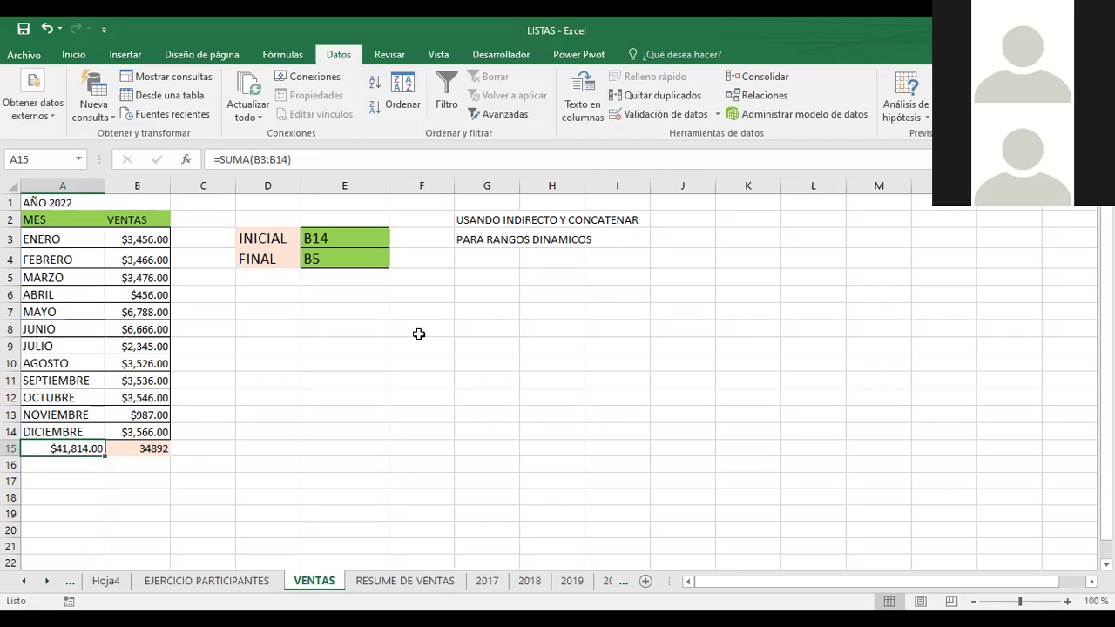
click(143, 446)
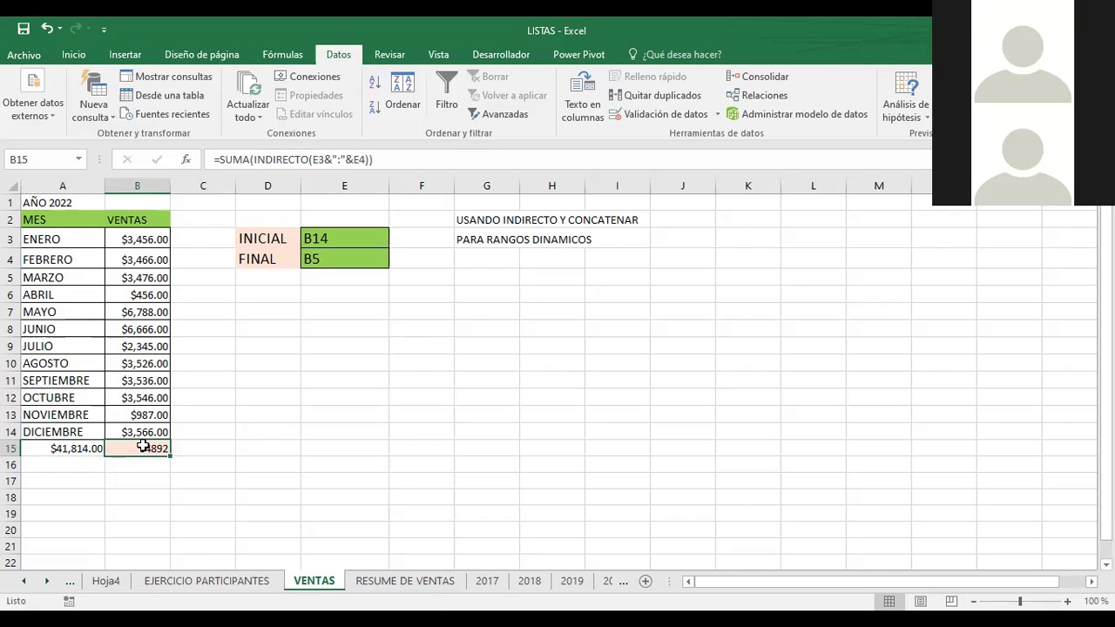
click(362, 239)
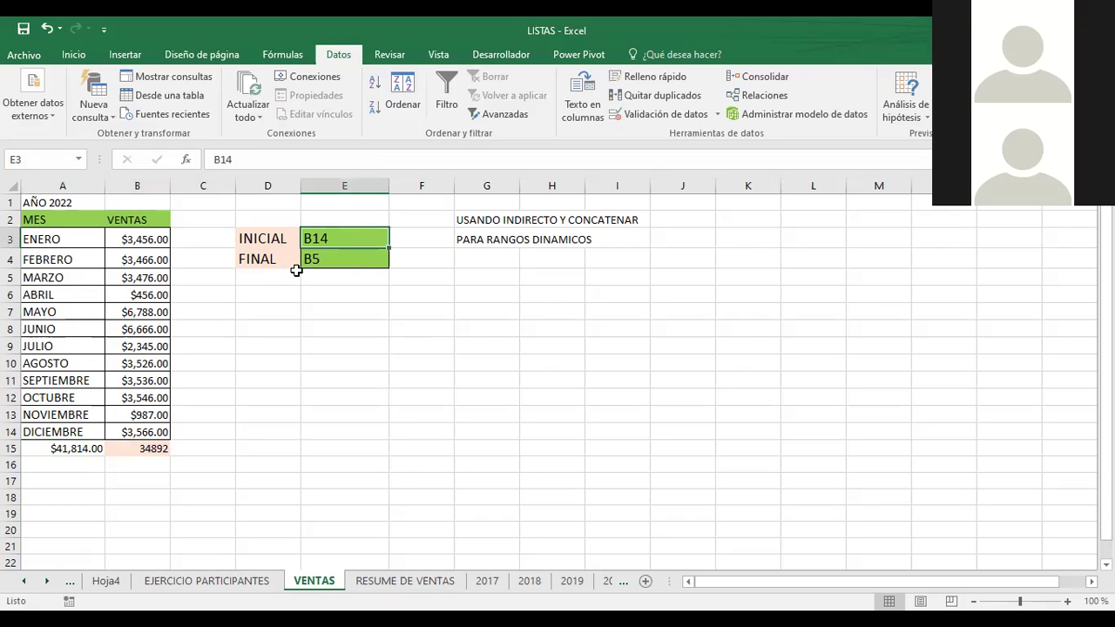
click(347, 259)
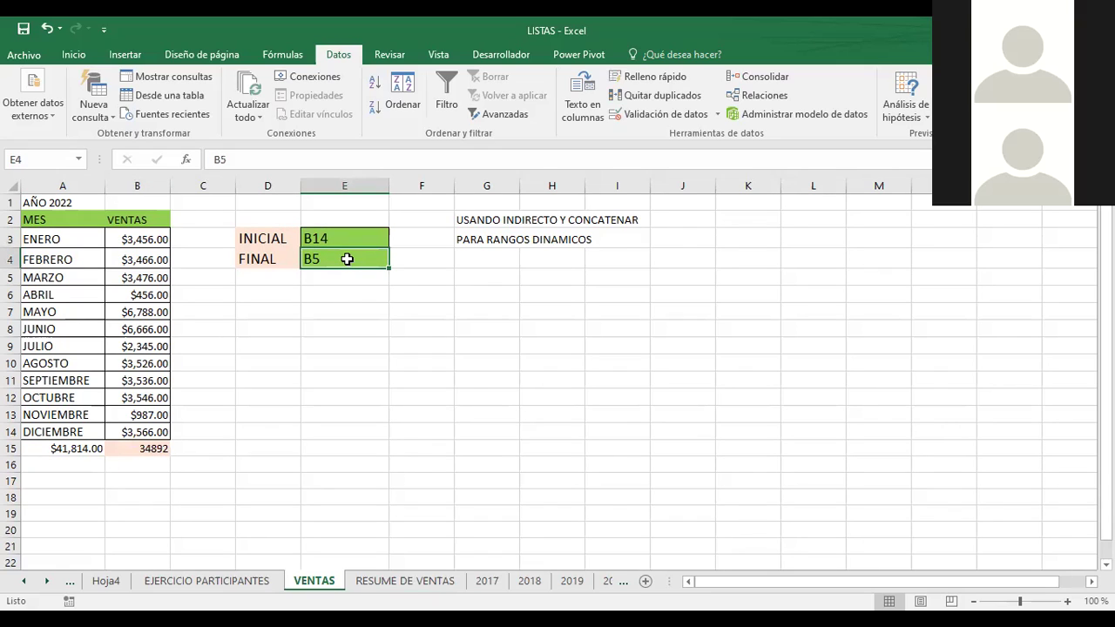
Enter =SUMA(B14;B5) in F9 and compare it with the INICIAL reference in E3
click(427, 346)
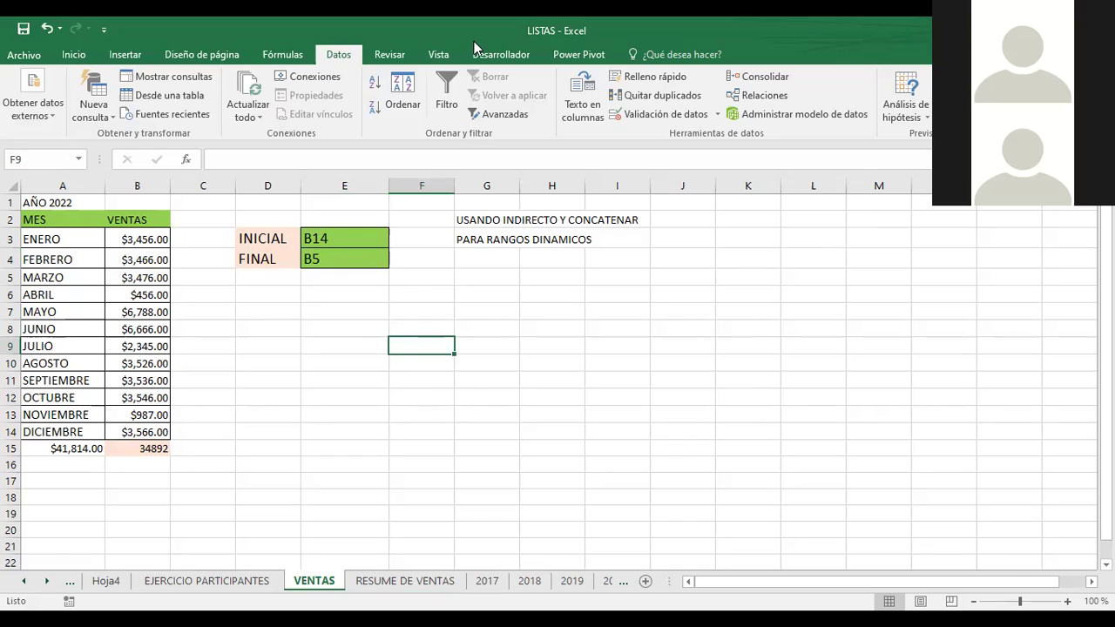
click(73, 56)
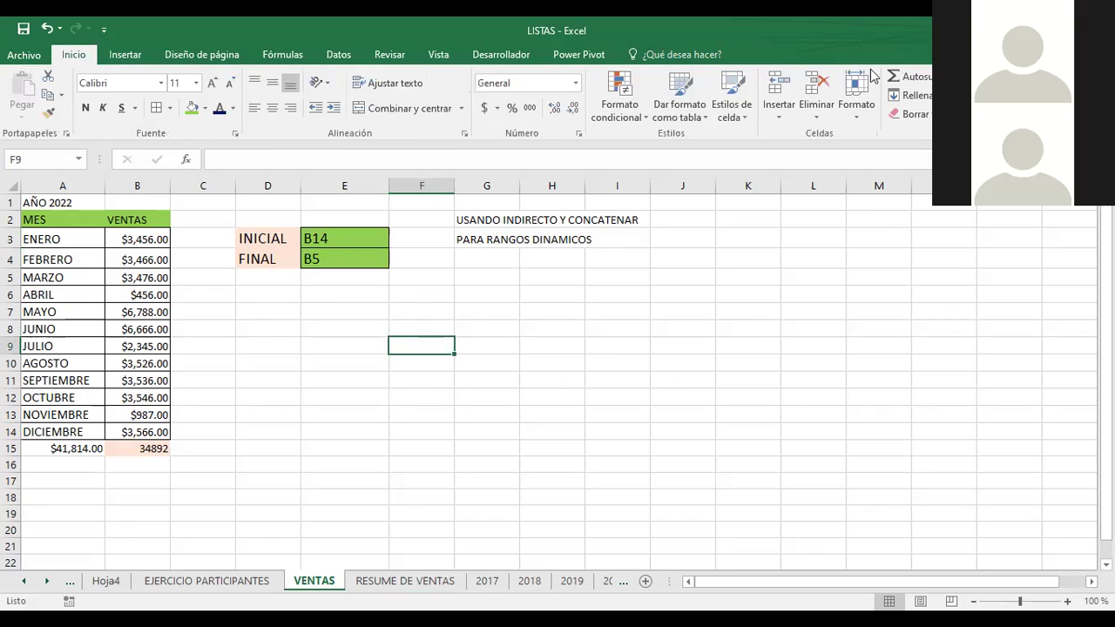
click(902, 78)
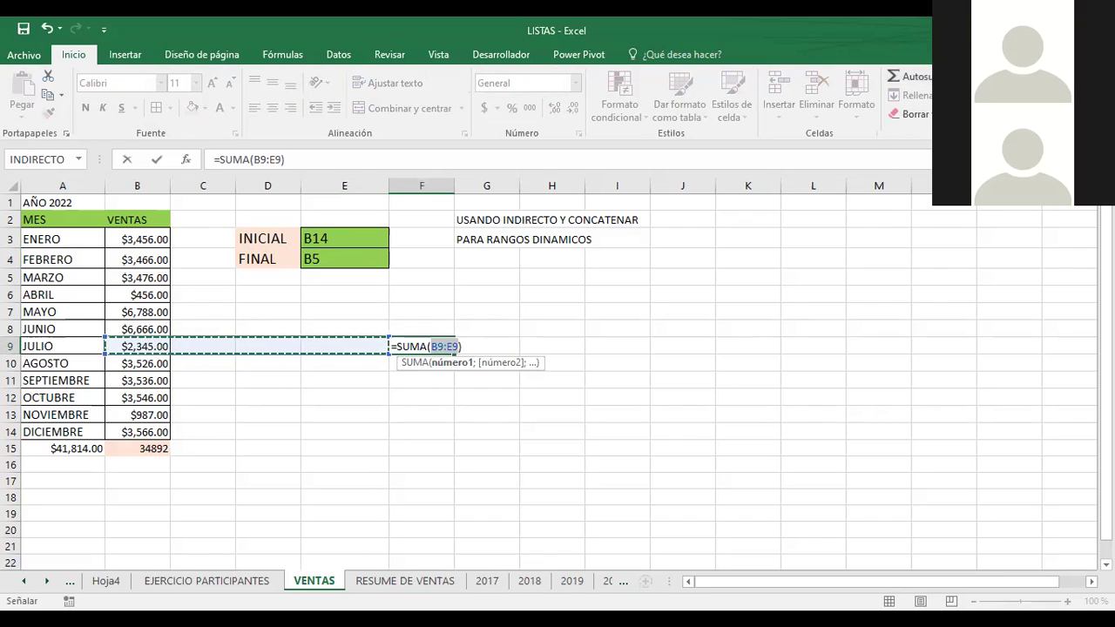
click(129, 433)
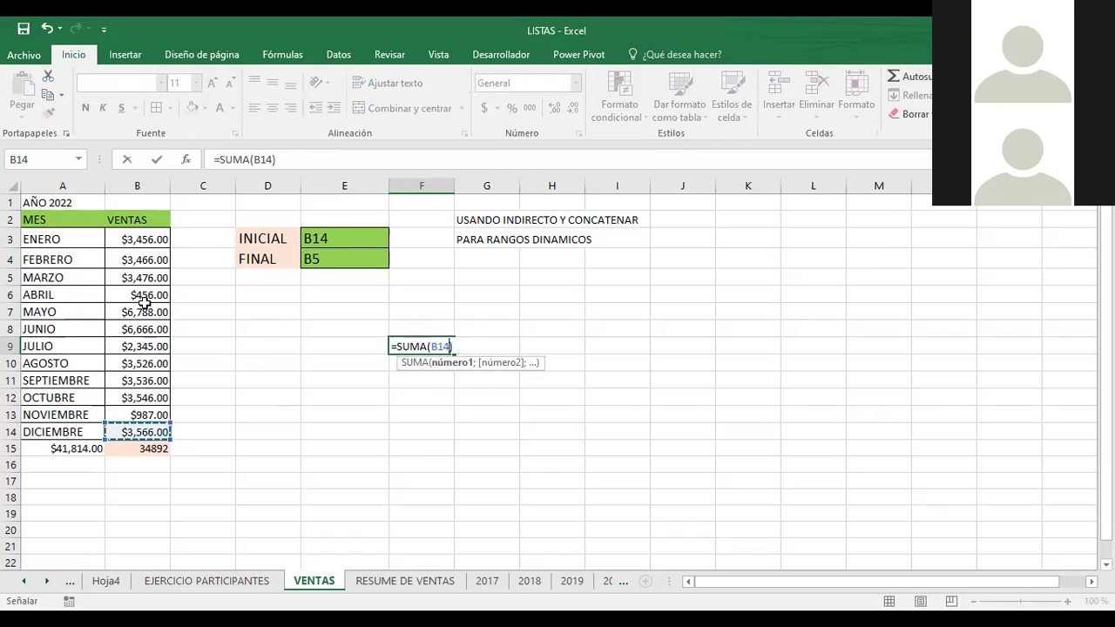
text(;)
click(143, 277)
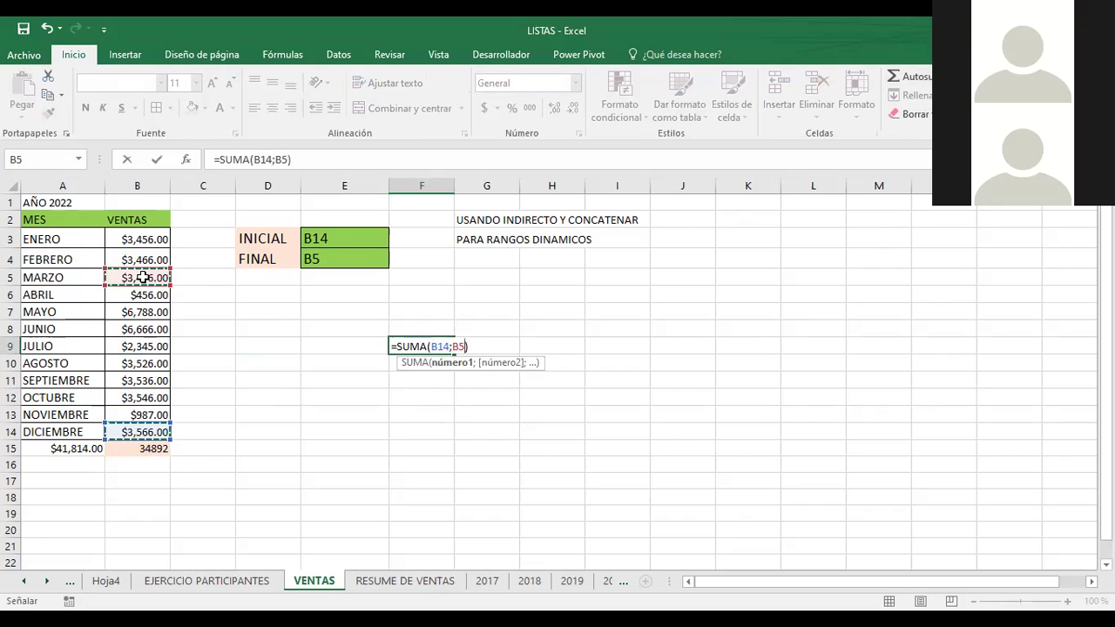
key(Return)
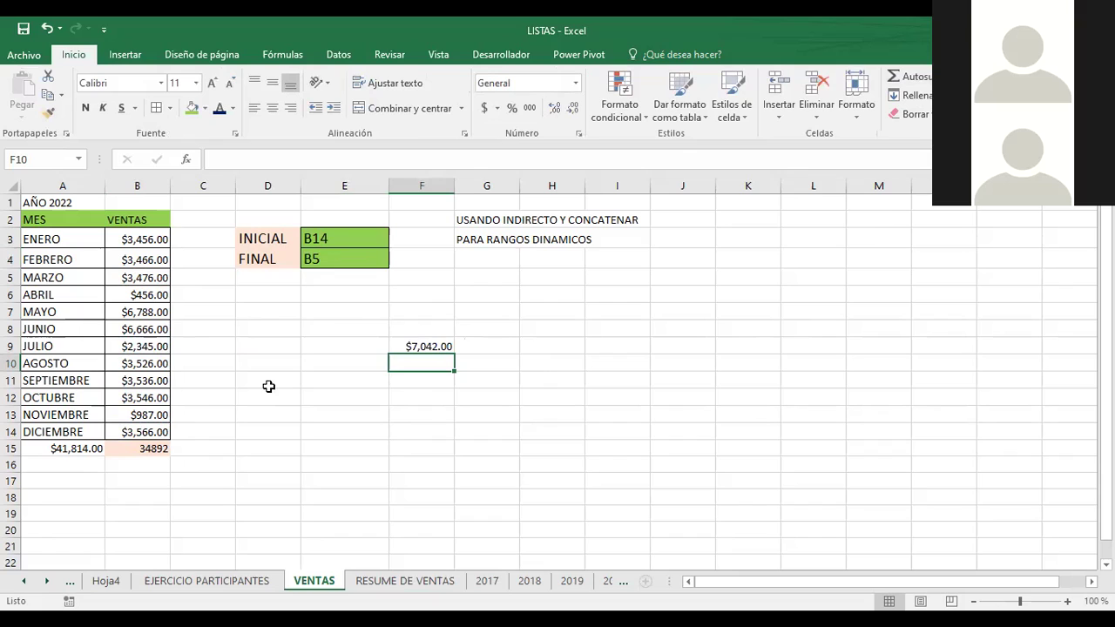
click(322, 238)
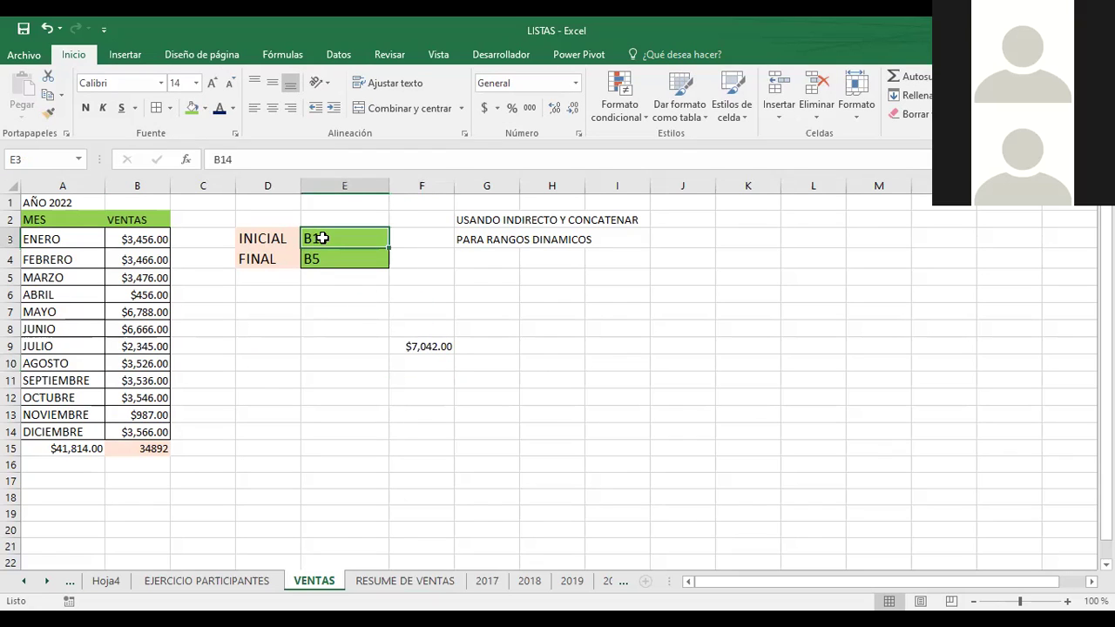
click(433, 344)
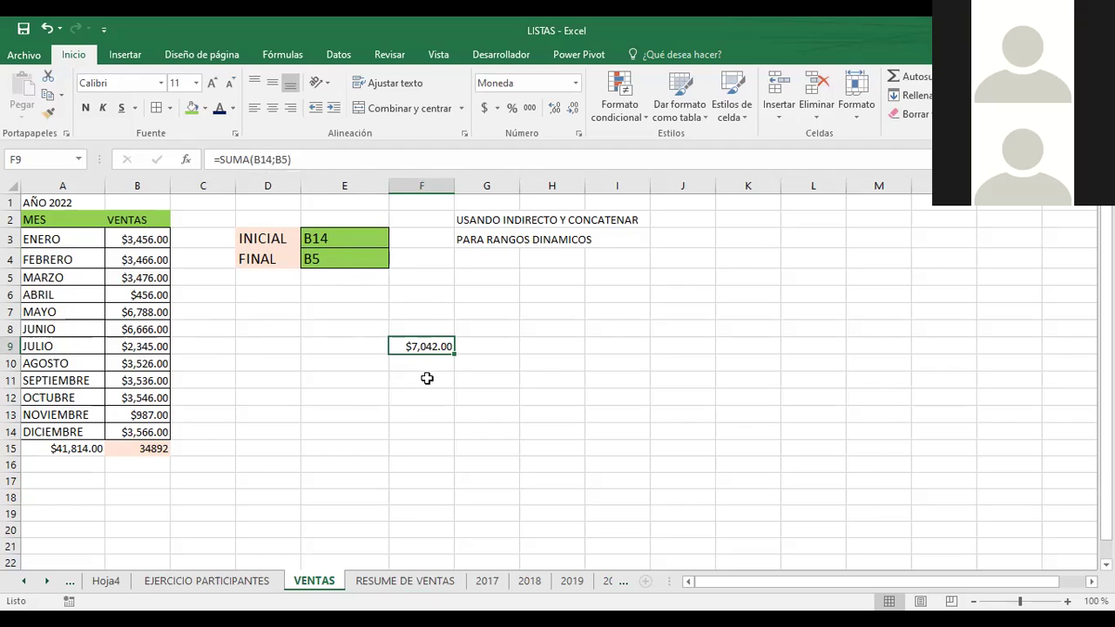
click(541, 361)
Set the INICIAL reference in E3 to B4 and the FINAL reference in E4 to B9, and check the B15 formula
click(334, 240)
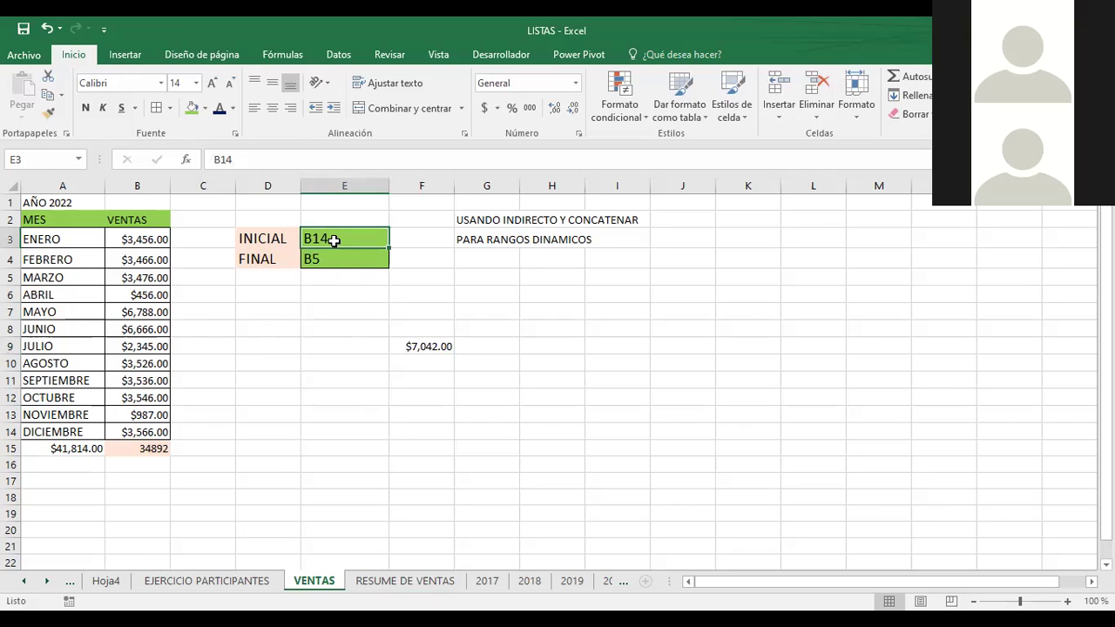
text(B4)
key(Return)
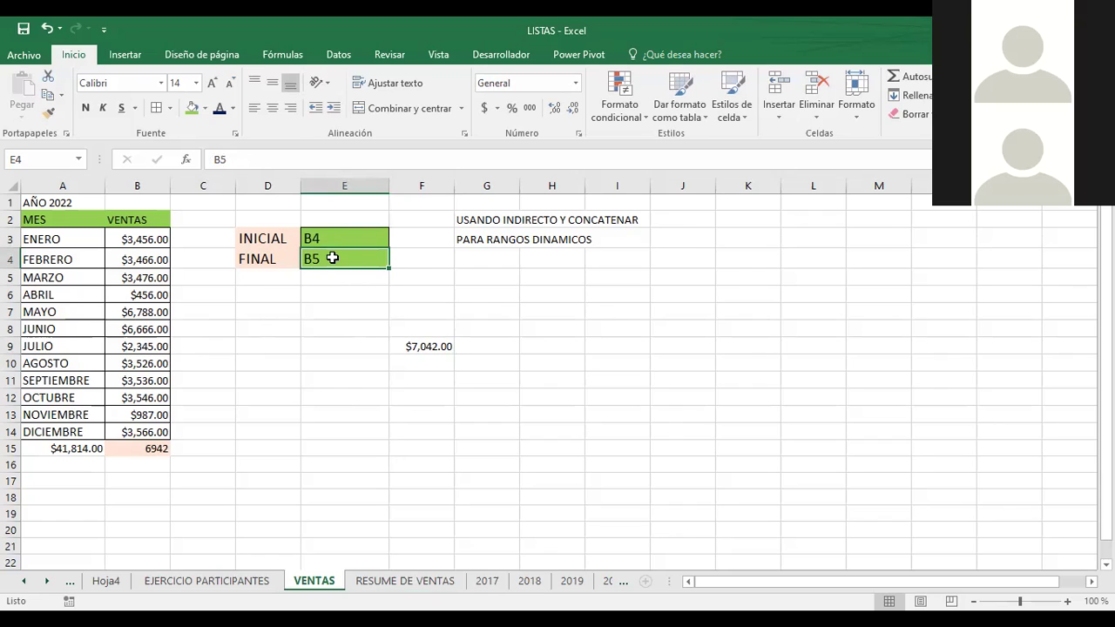
text(B9)
key(Return)
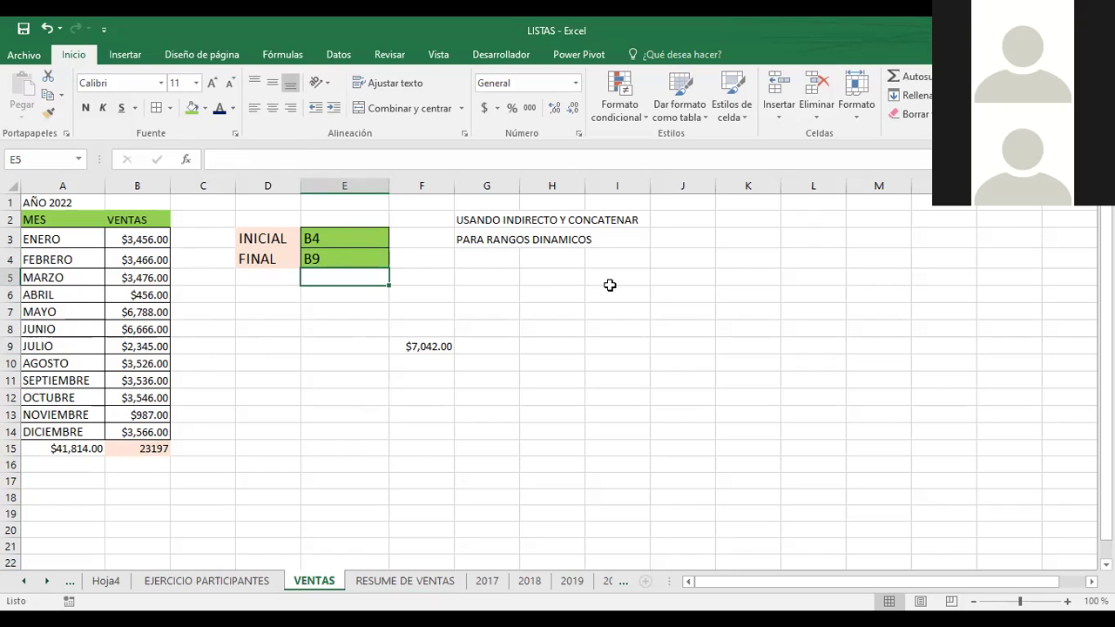
click(558, 312)
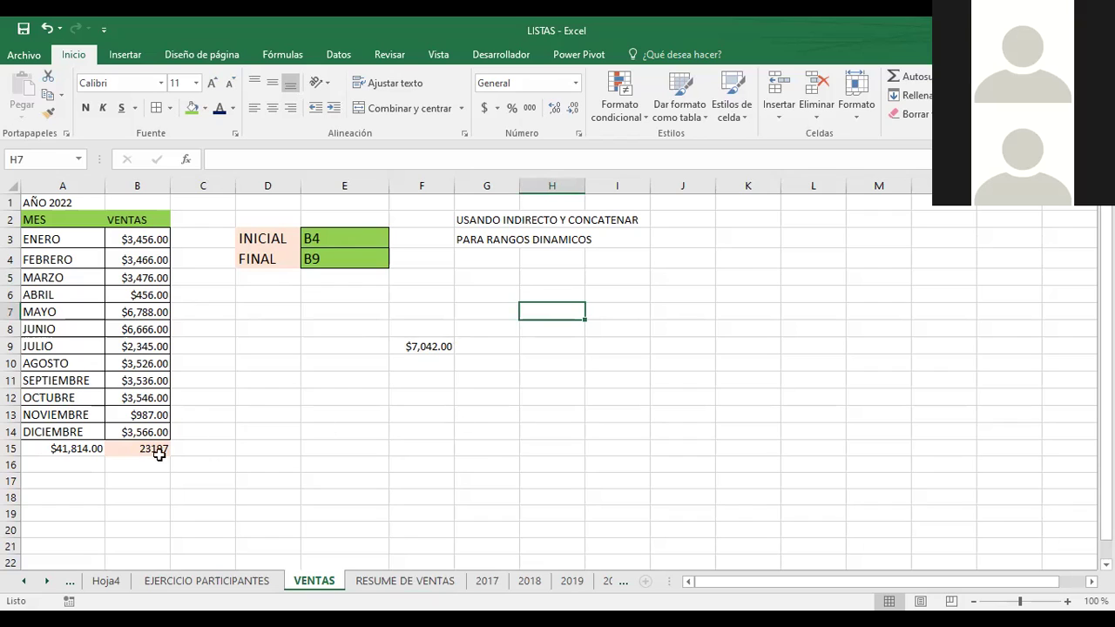
click(130, 448)
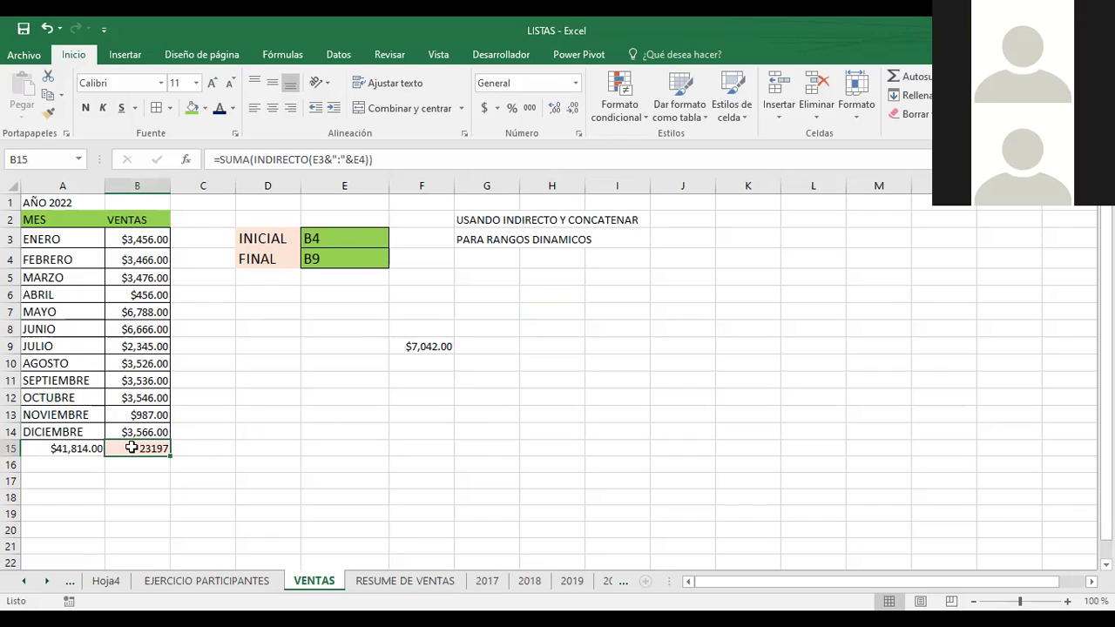
Enter =SUMA(B4:B9) in H7 to sum the sales from FEBRERO to JULIO directly
click(550, 307)
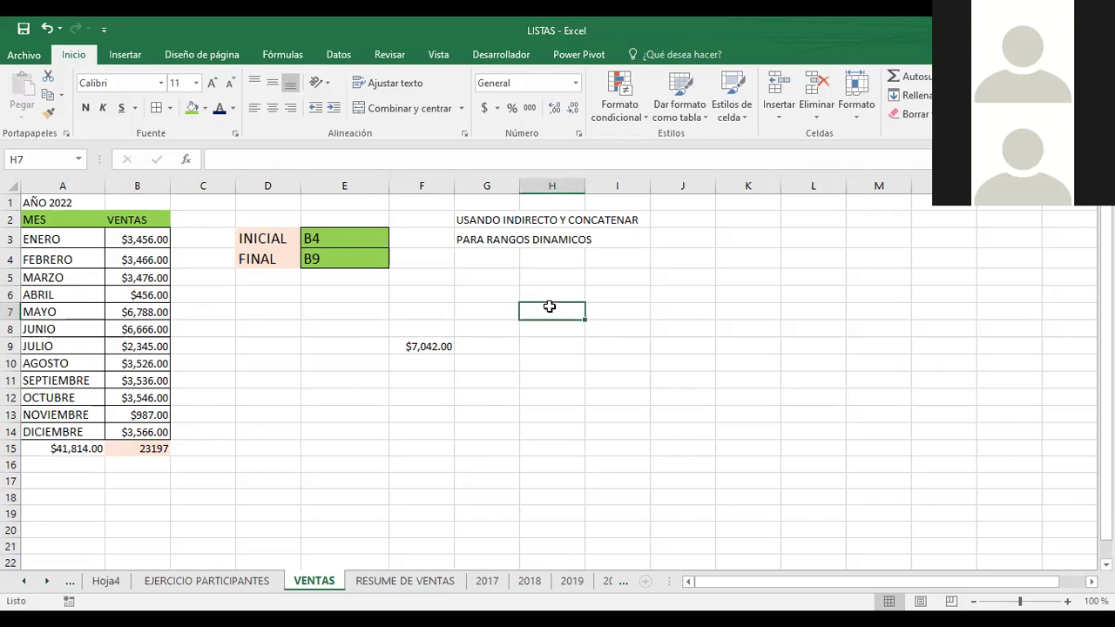
text(=SUMA()
drag(487, 312, 137, 312)
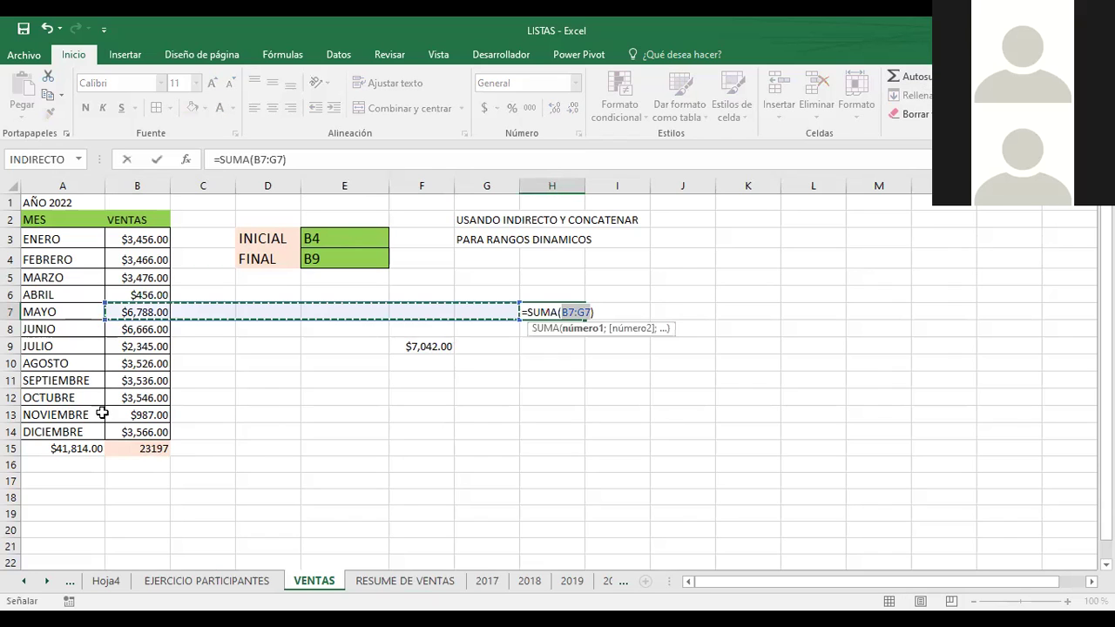
click(129, 262)
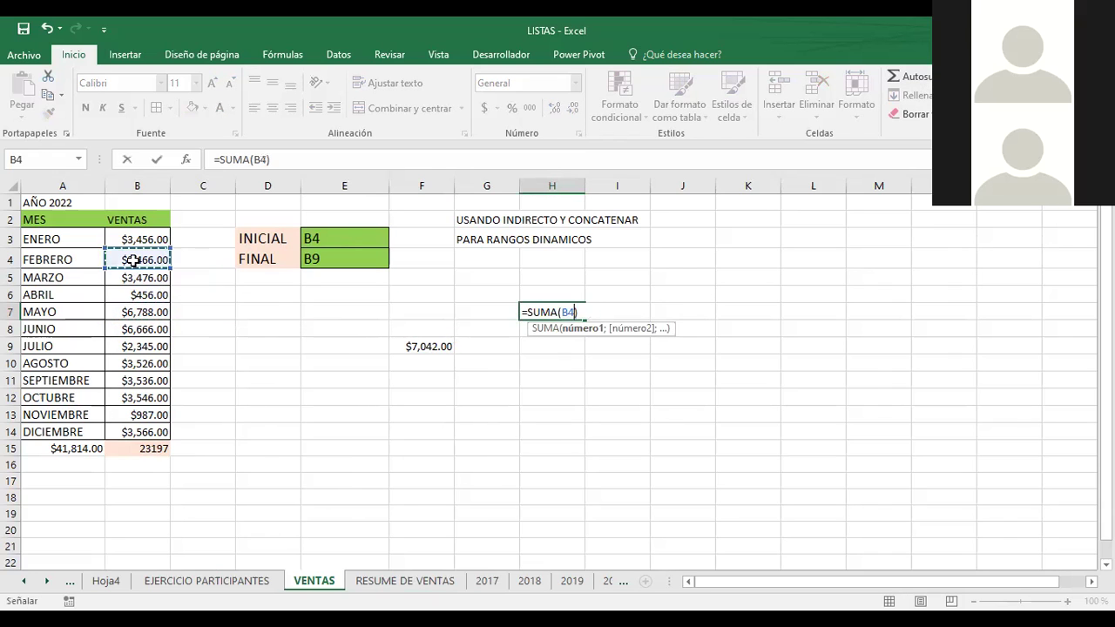
shift+click(140, 352)
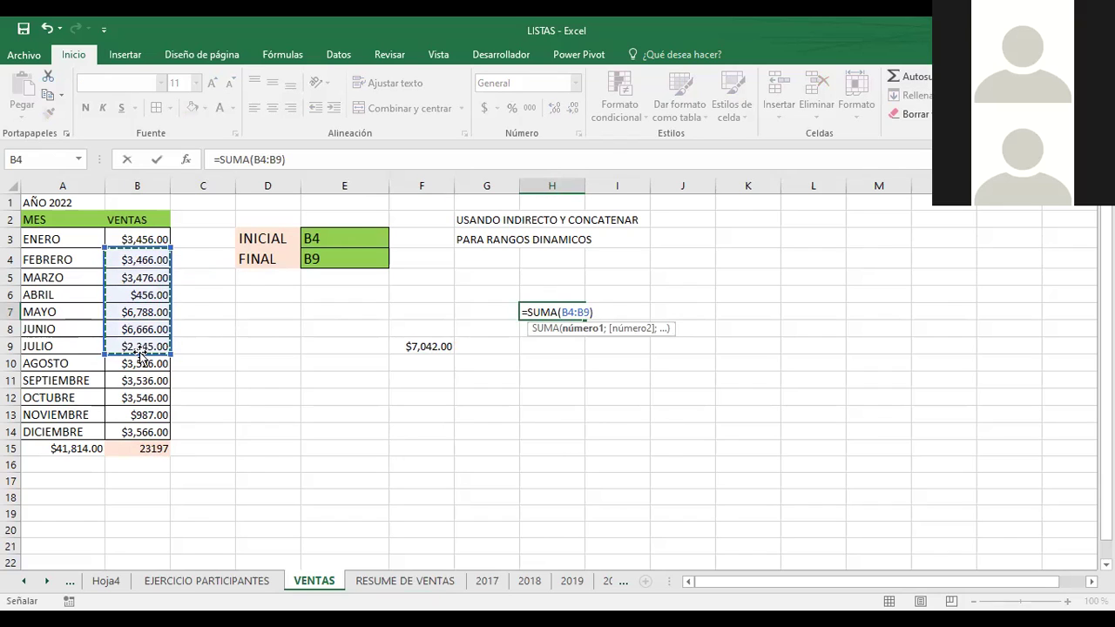
key(Return)
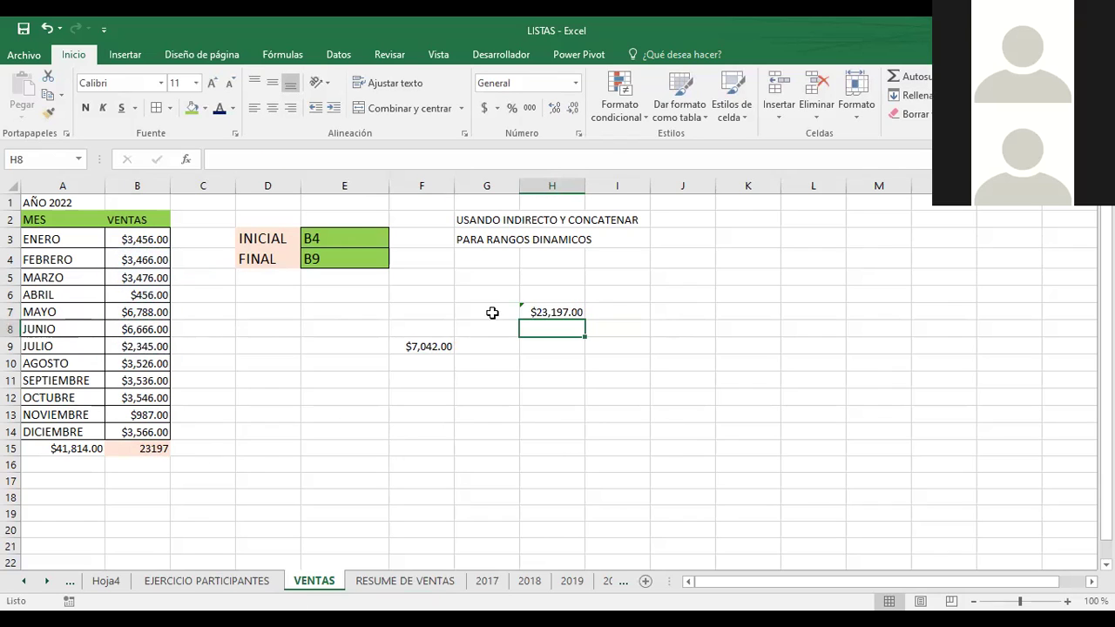
Trace the precedents of the sum formula in H7
click(533, 312)
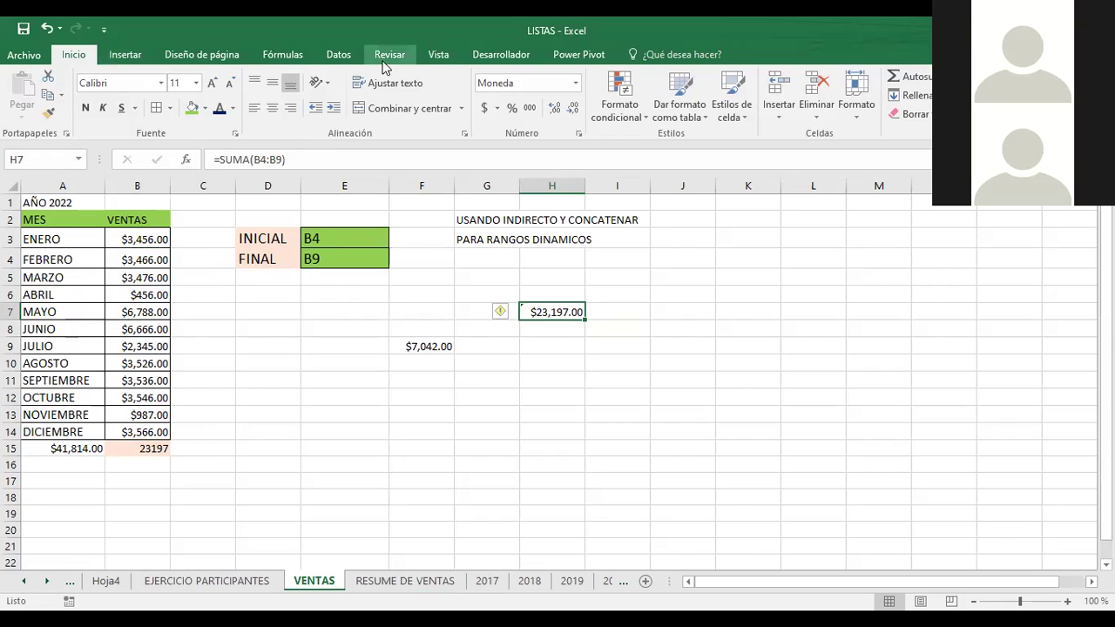
click(296, 58)
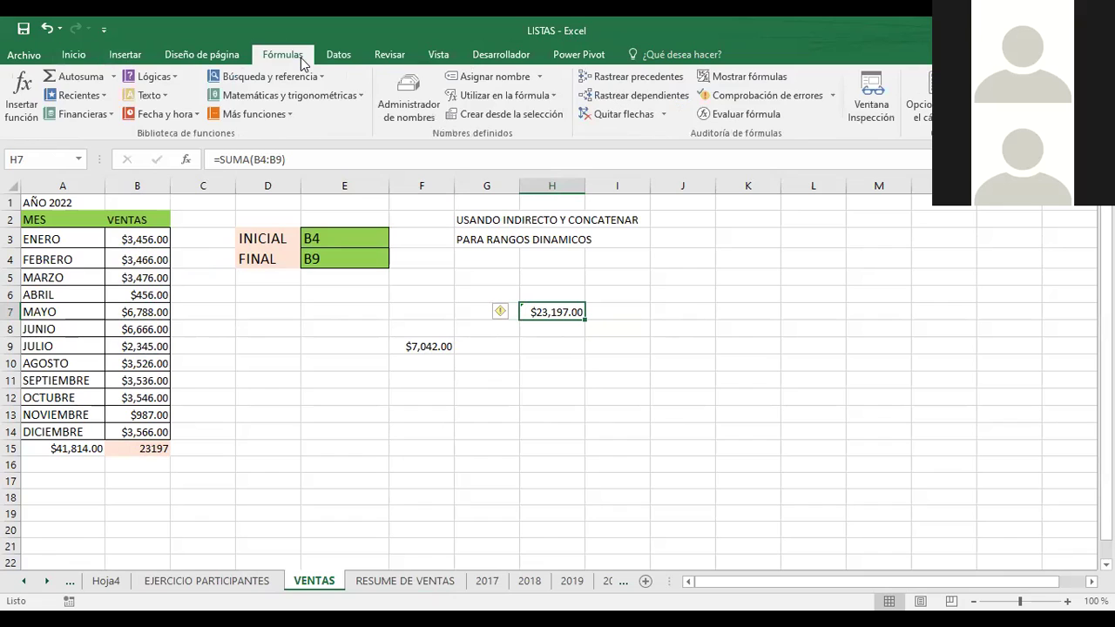
click(645, 96)
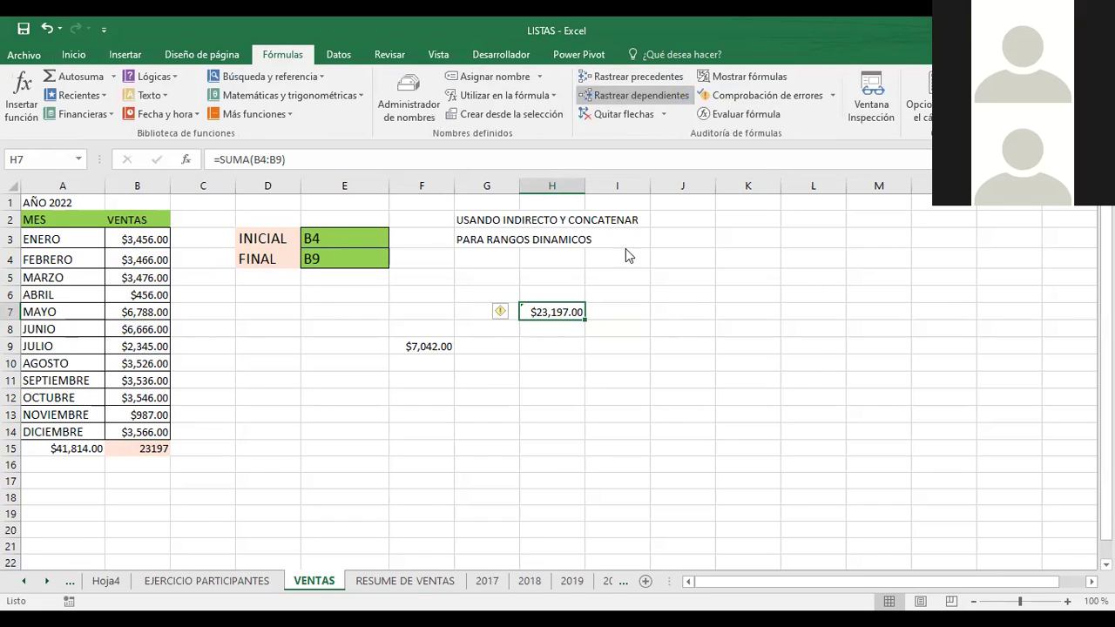
click(545, 367)
click(636, 79)
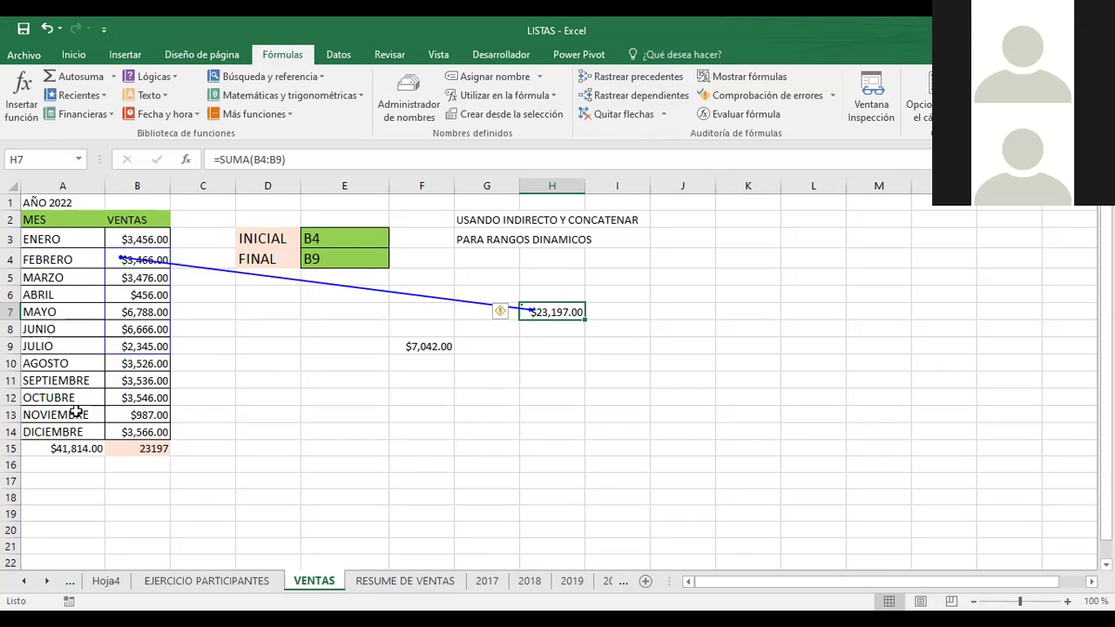
Trace the precedents of the sales total in A15 and remove all the tracing arrows from the sheet
click(69, 448)
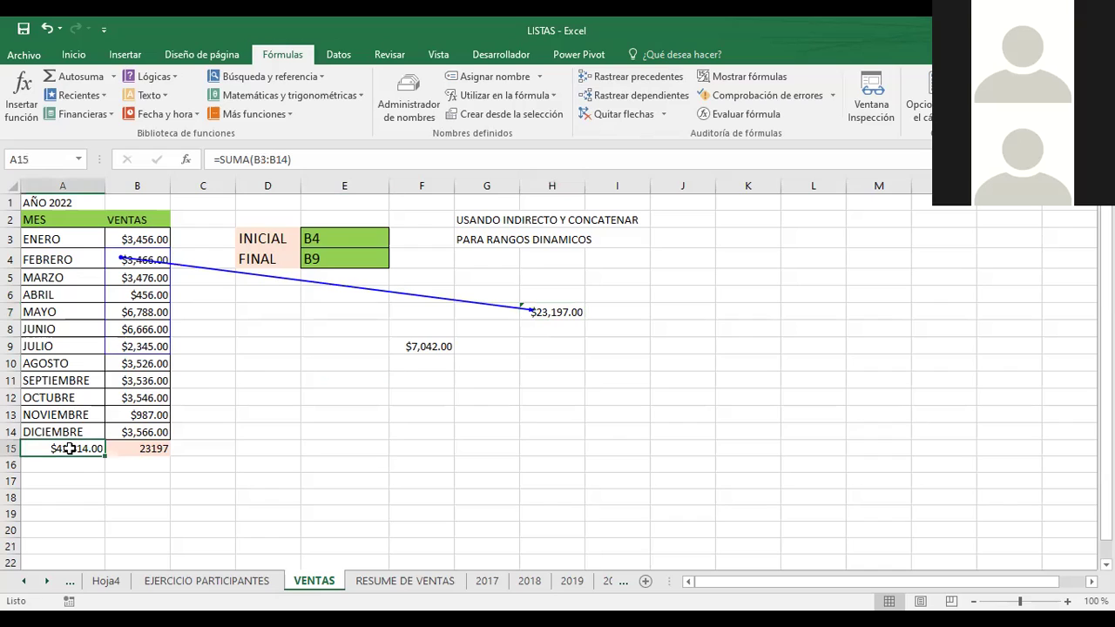
click(620, 76)
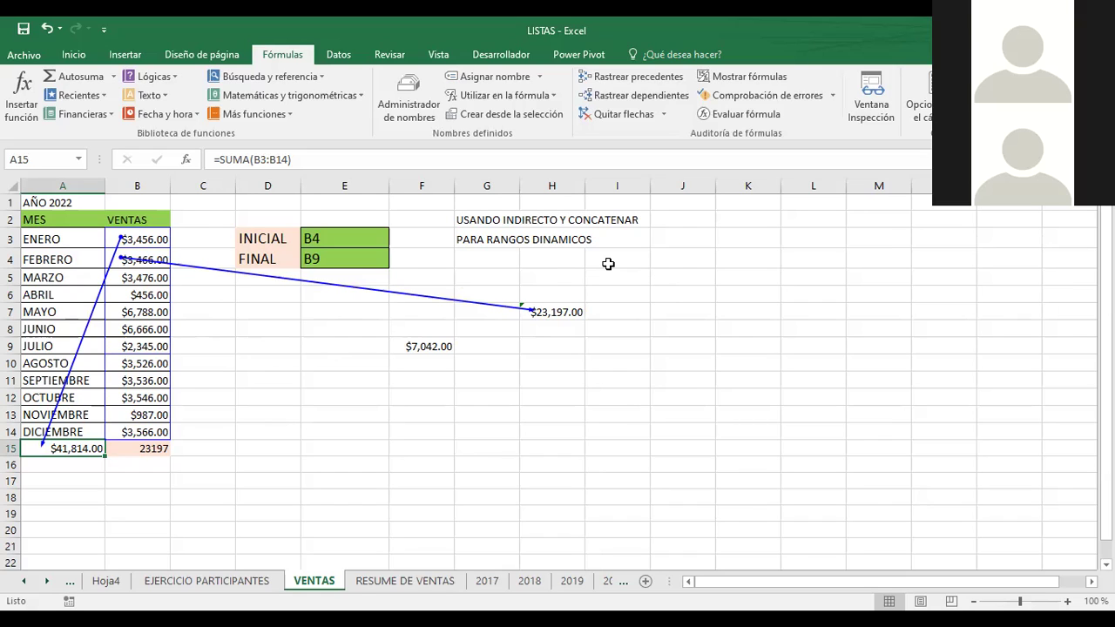
key(alt+u+a+a)
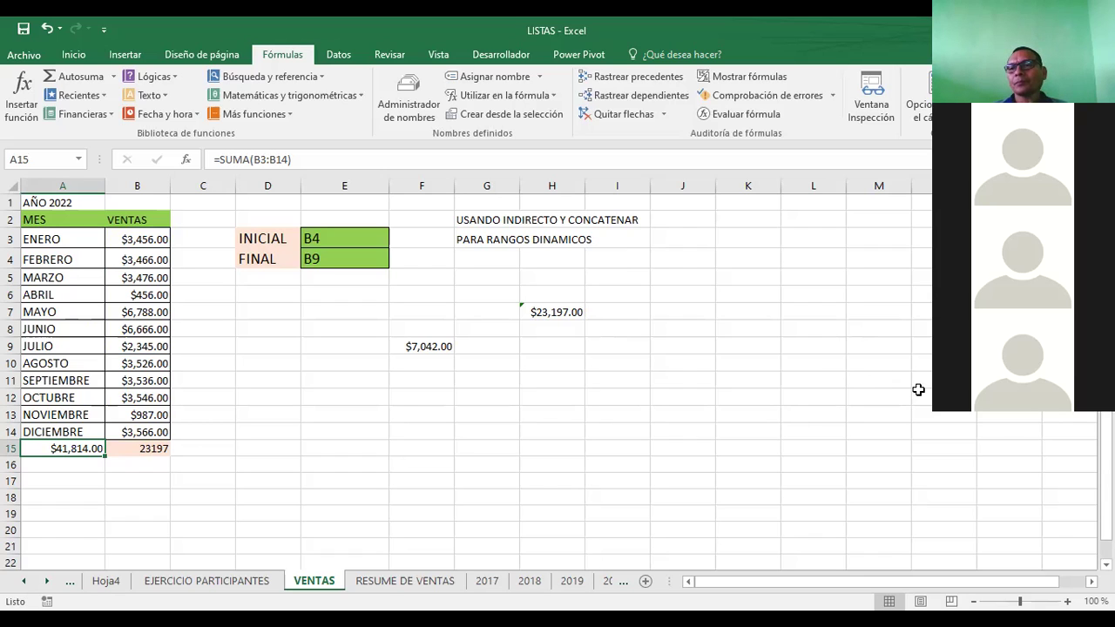
scroll(918, 389, down, 1)
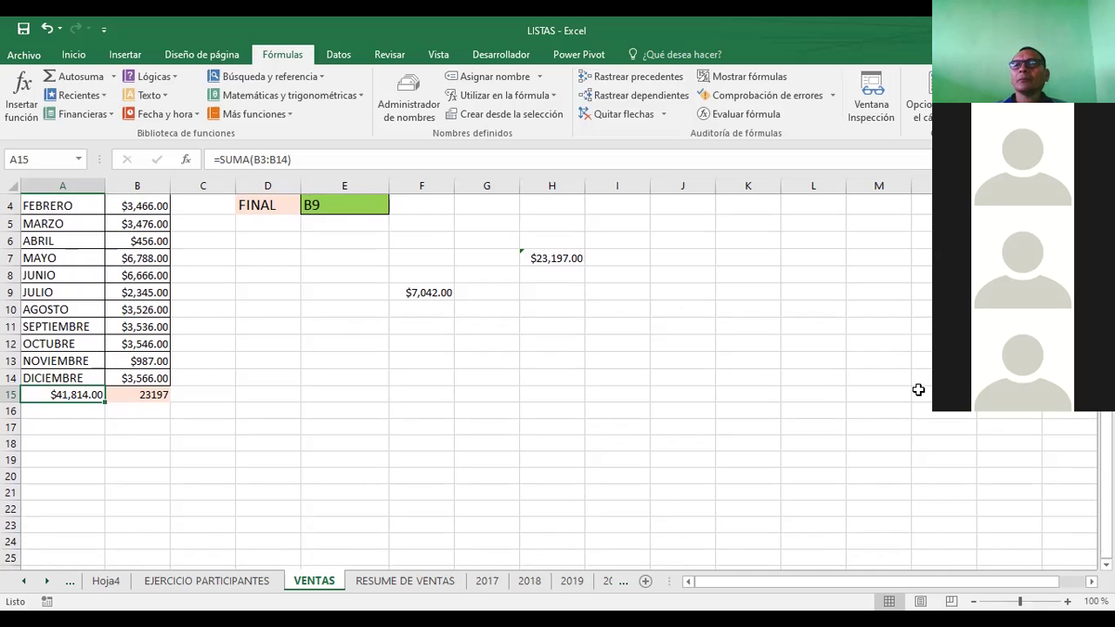
scroll(918, 390, down, 3)
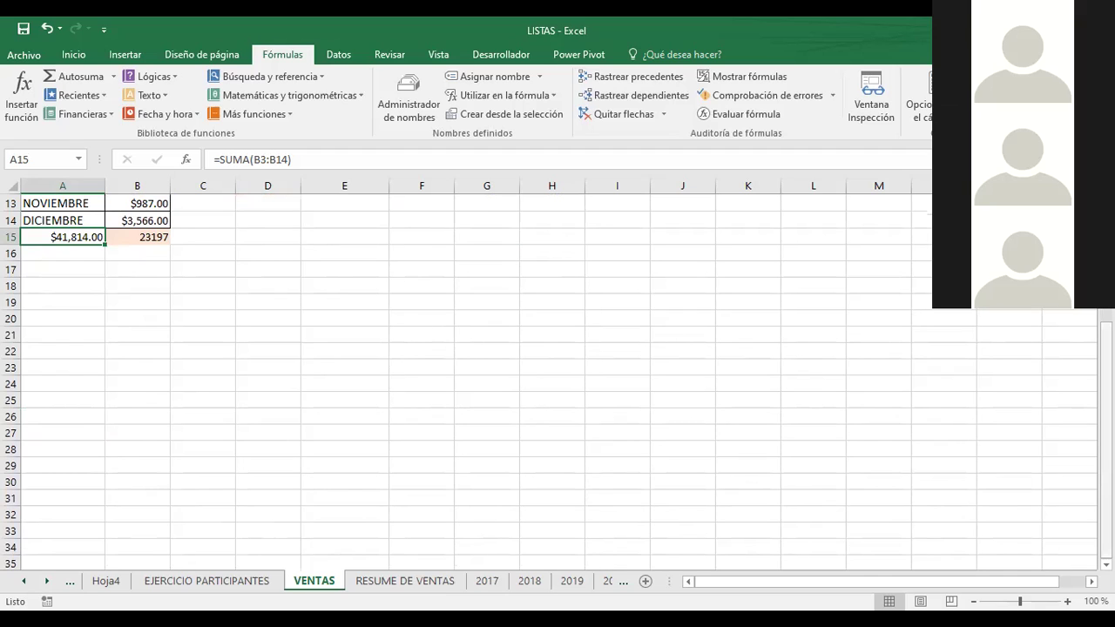
scroll(549, 375, up, 4)
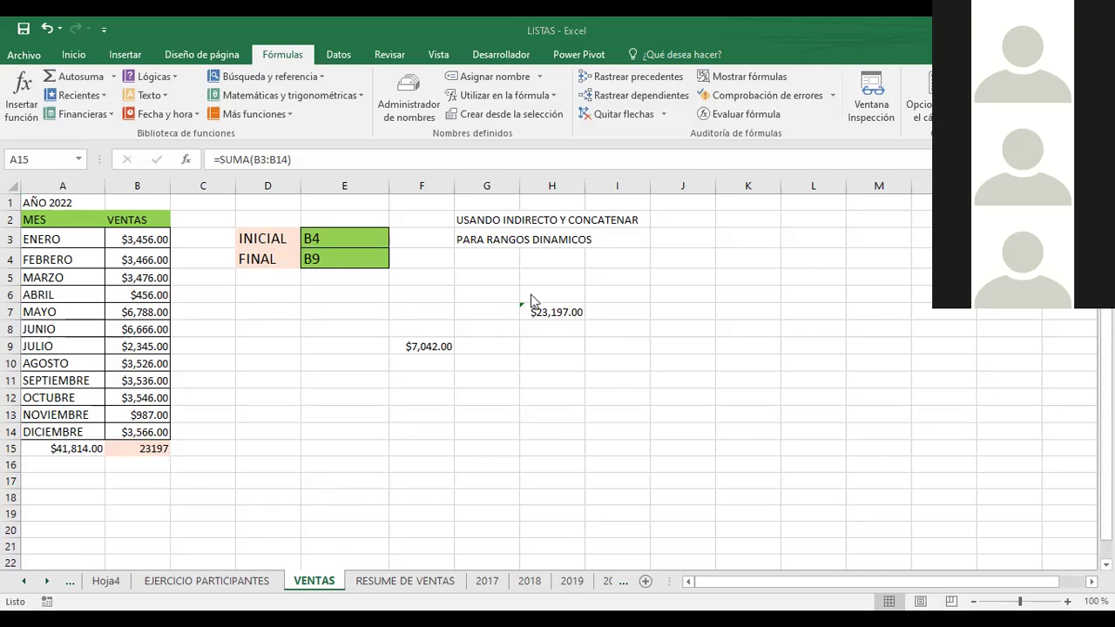
click(354, 256)
click(355, 238)
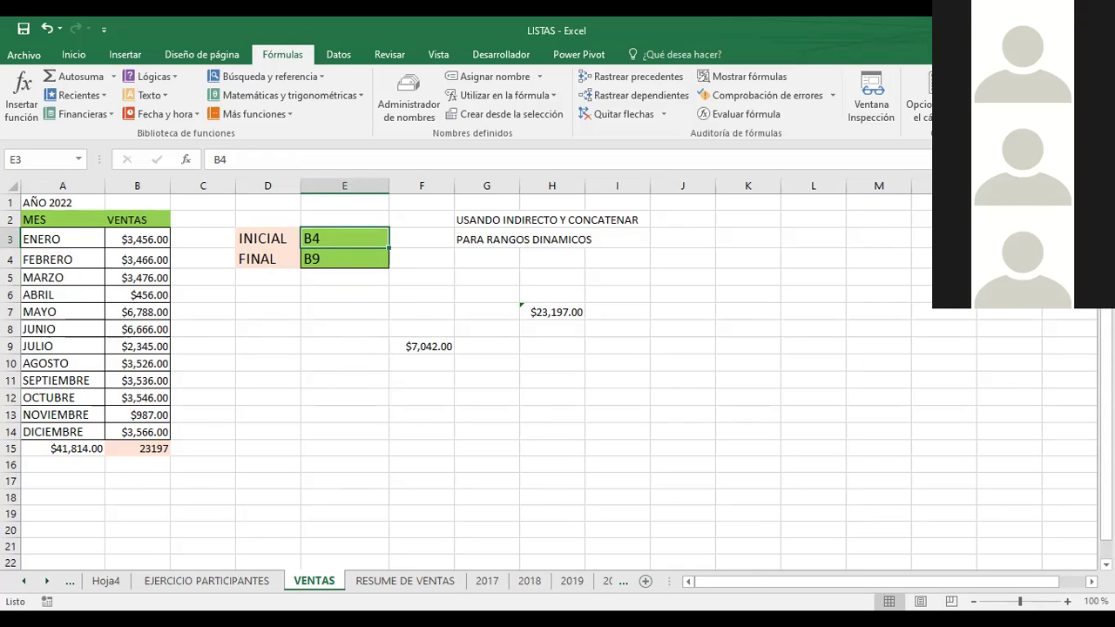
On the 2020 sheet, correct the header in A1 to MES
click(47, 581)
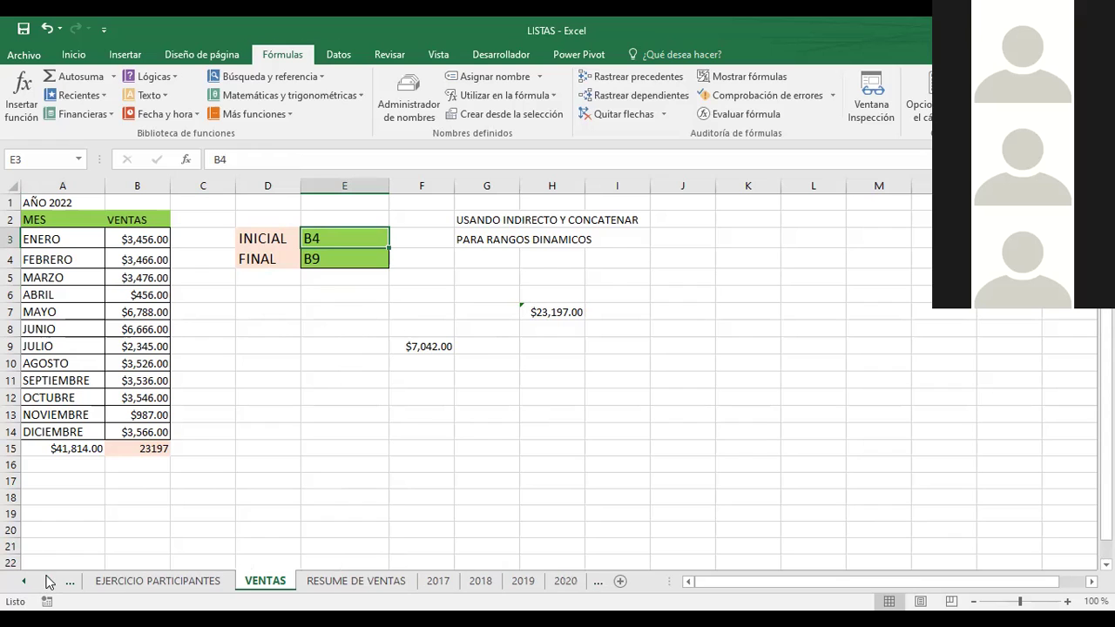
click(571, 587)
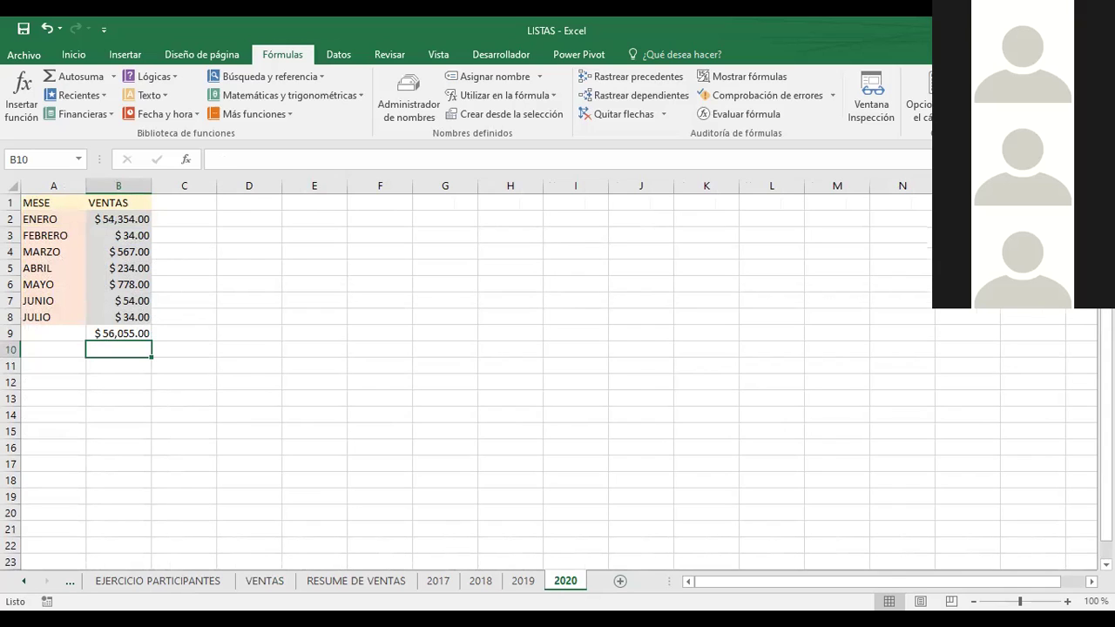
click(50, 207)
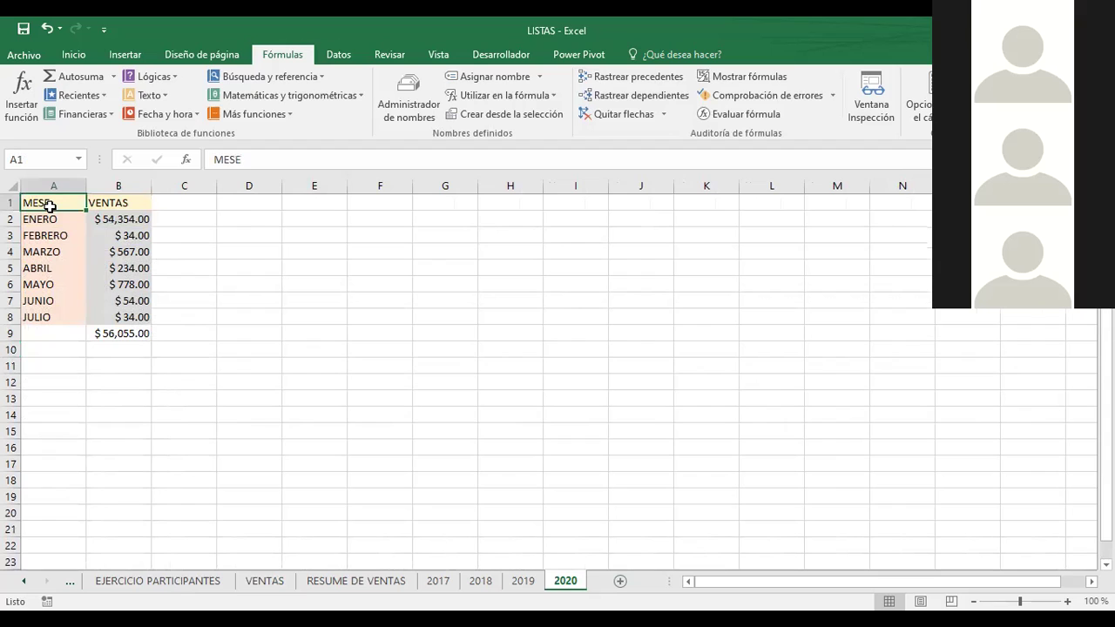
text(MES)
key(Return)
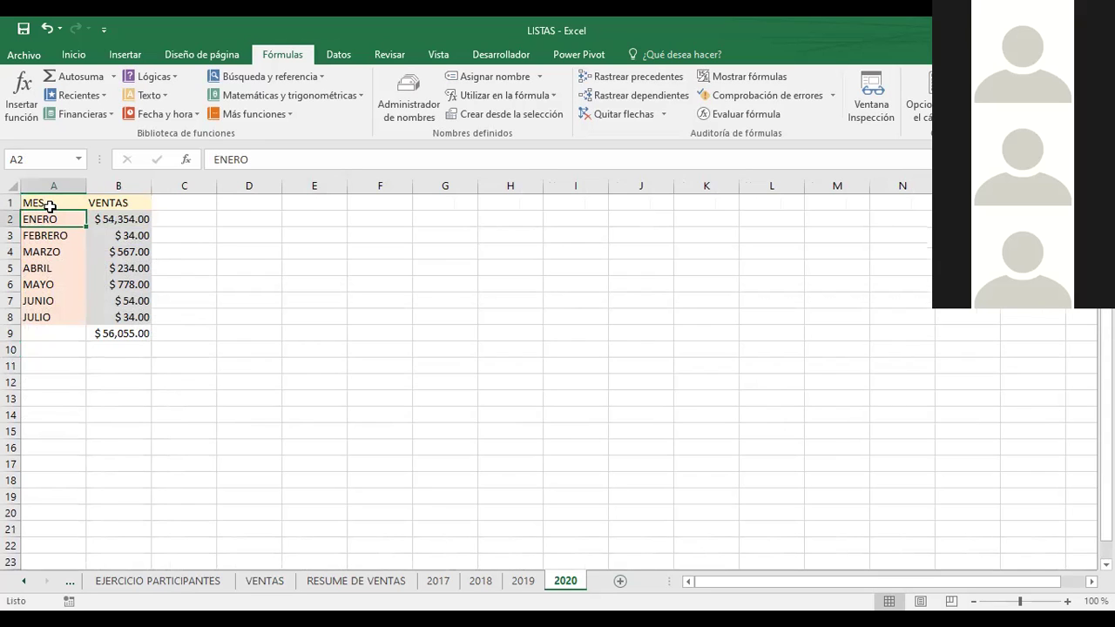
Set the ENERO sales in B2 of the 2020 sheet to 3456
key(Down)
key(Up)
key(Up)
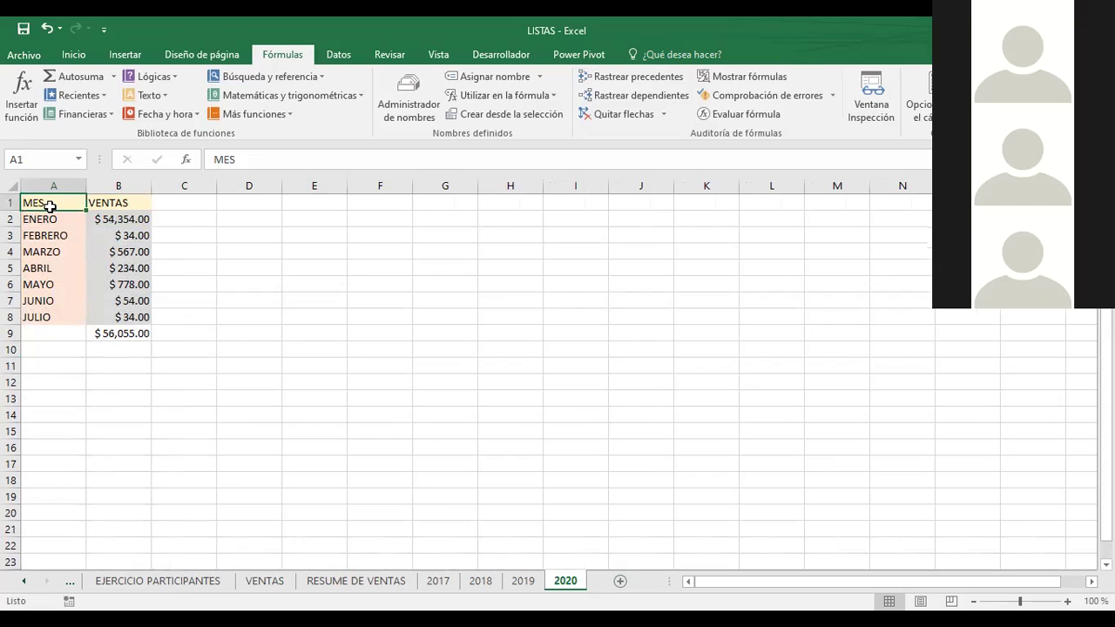
key(Down)
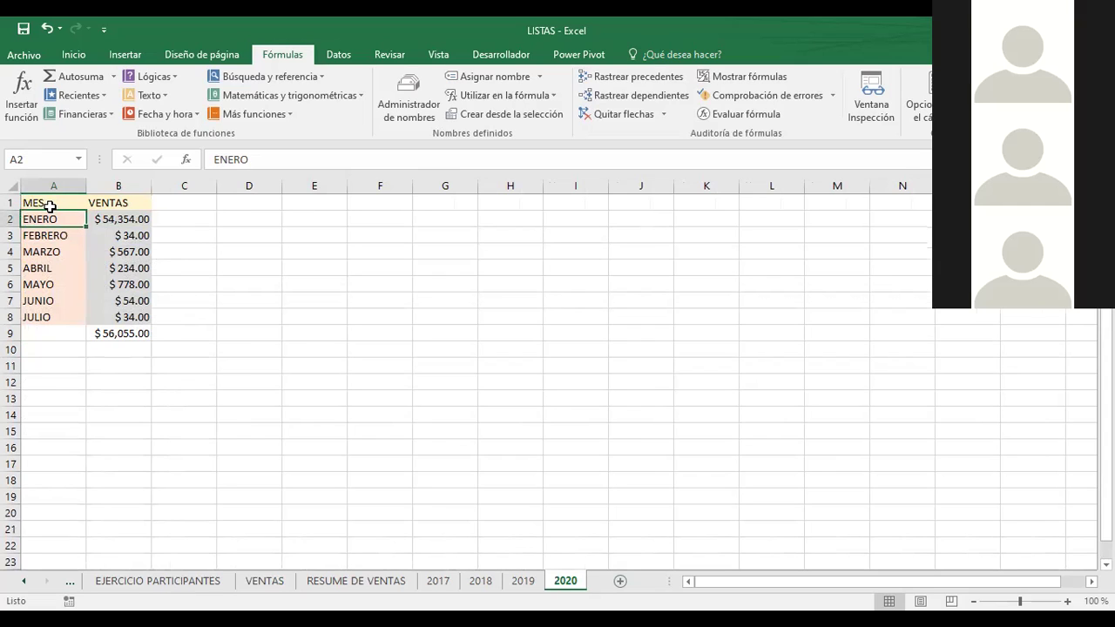
key(Right)
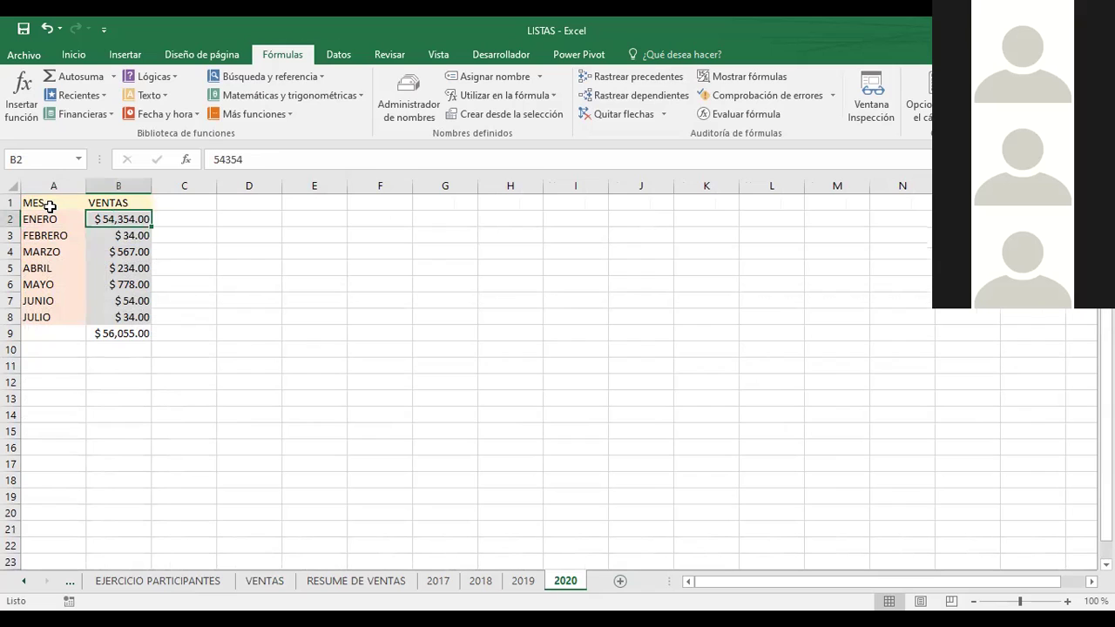
text(3456)
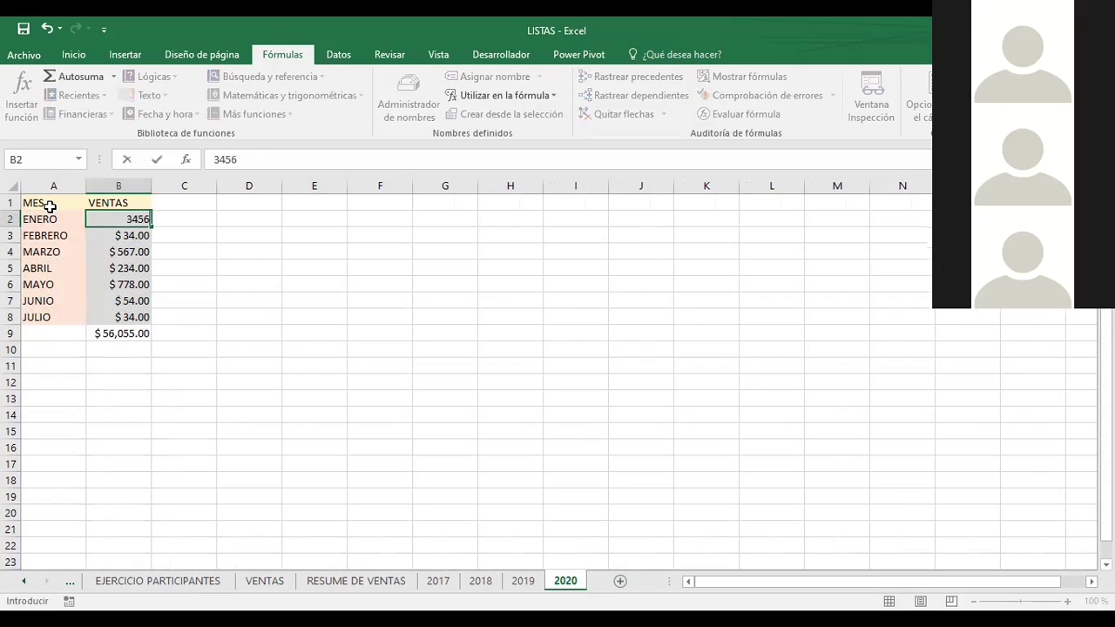
key(Tab)
key(Left)
key(Down)
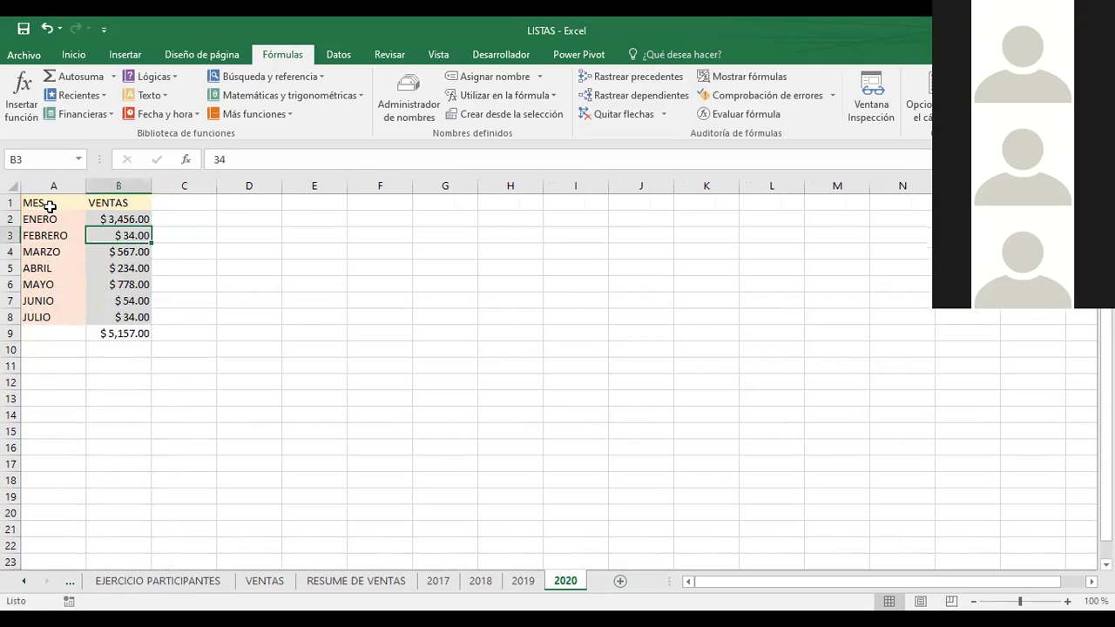
key(Down)
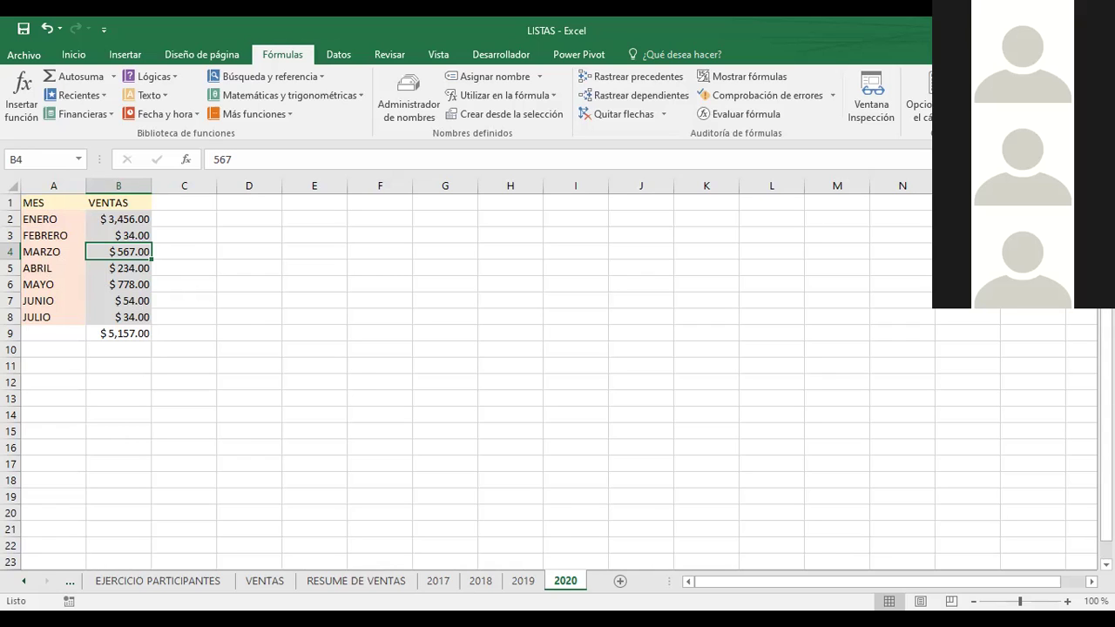
On the 2019 sheet, correct the header in A1 to MES
click(523, 581)
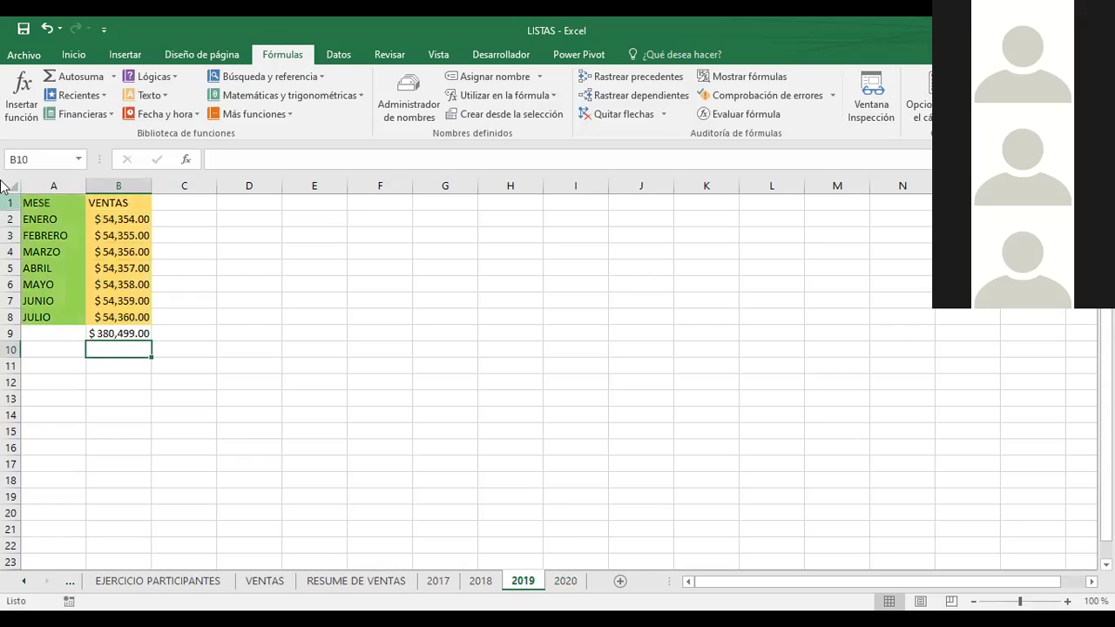
click(53, 203)
text(MES)
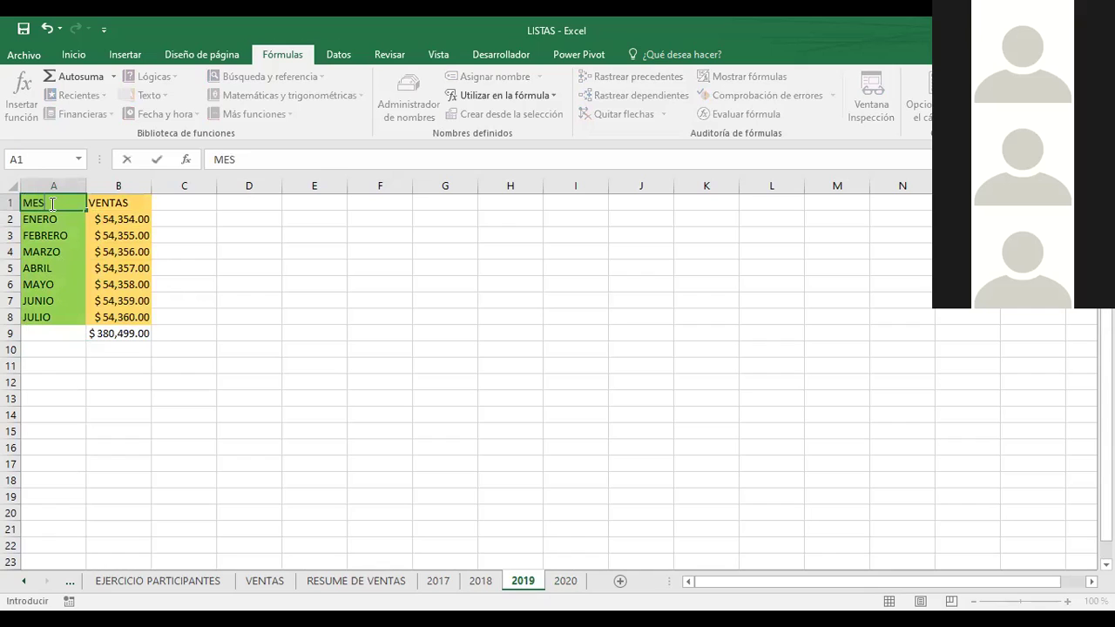
key(Return)
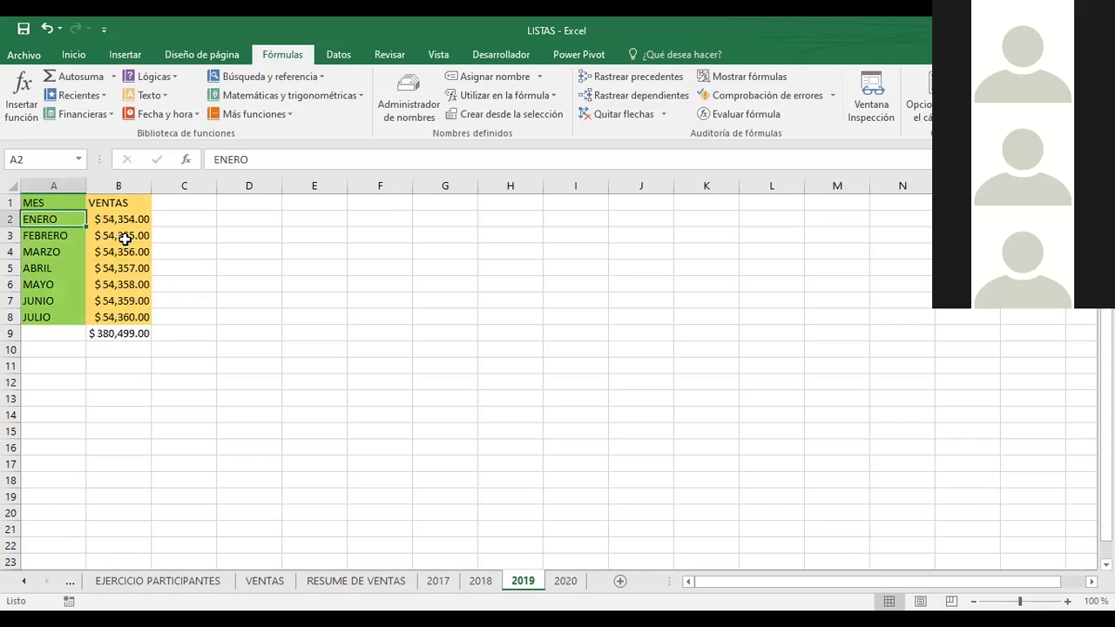
Set the 2019 sales to 324 for ABRIL, 3 for MARZO and 34 for ENERO
click(128, 268)
text(324)
key(Return)
key(Up)
key(Up)
text(3)
key(Up)
key(Up)
text(34)
key(Return)
Set the 2019 sales for JULIO and MAYO to 34 each
key(Down)
key(Down)
key(Down)
key(Down)
key(Down)
text(34)
key(Return)
key(Up)
key(Up)
key(Up)
text(34)
key(Return)
Set the 2019 sales to 56 for FEBRERO and 7868 for JUNIO
key(Up)
key(Up)
key(Up)
key(Up)
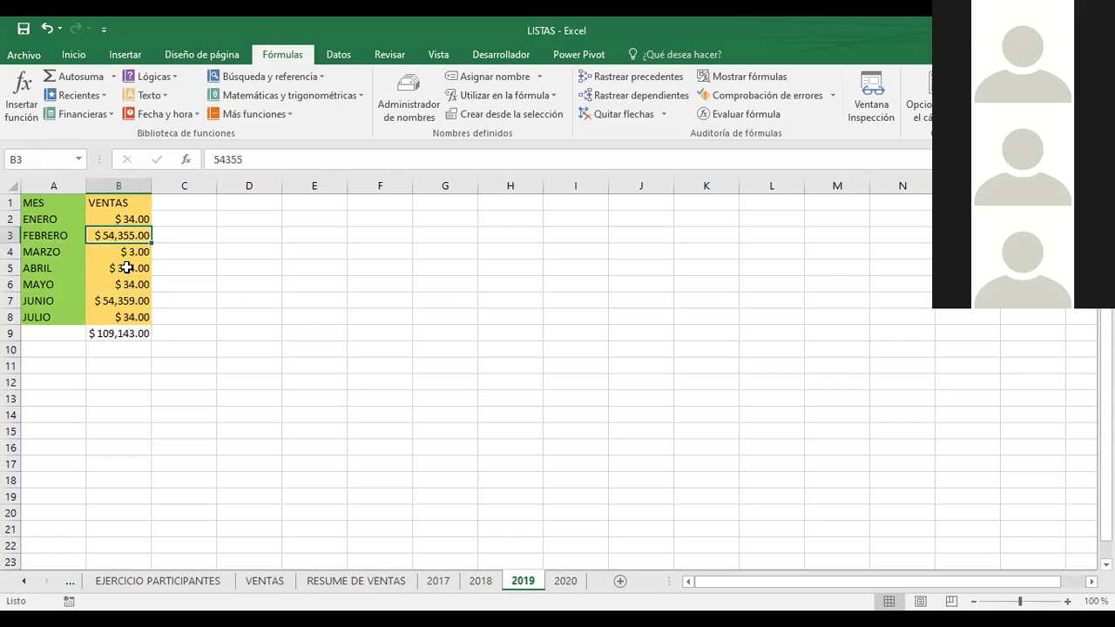
text(56)
key(Return)
key(Down)
key(Down)
key(Down)
text(7868)
key(Up)
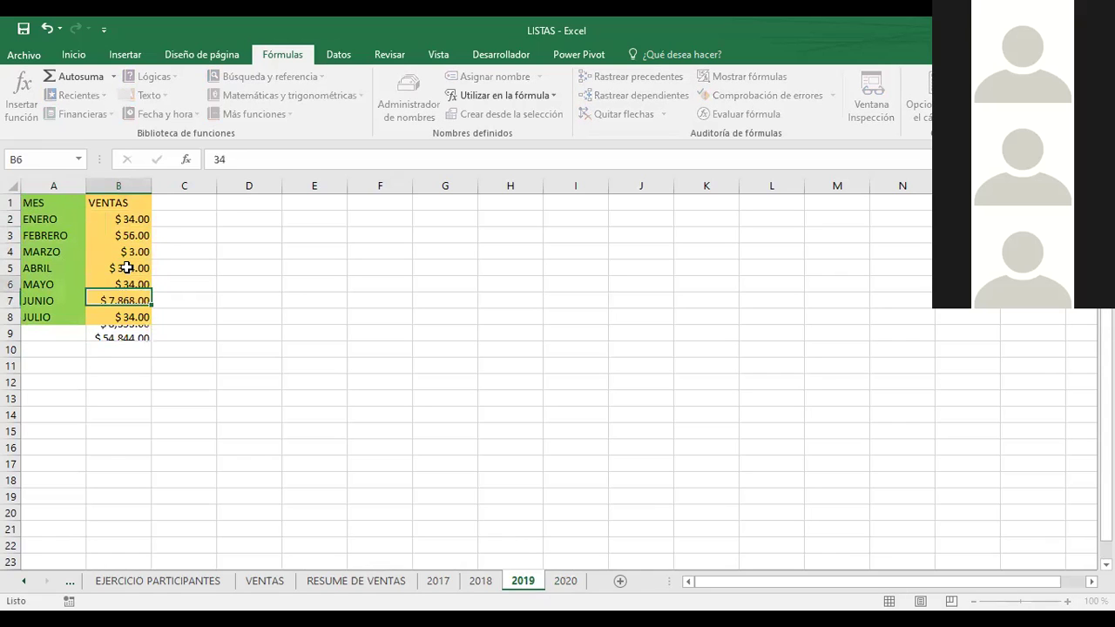
key(Down)
key(Up)
key(Up)
key(Up)
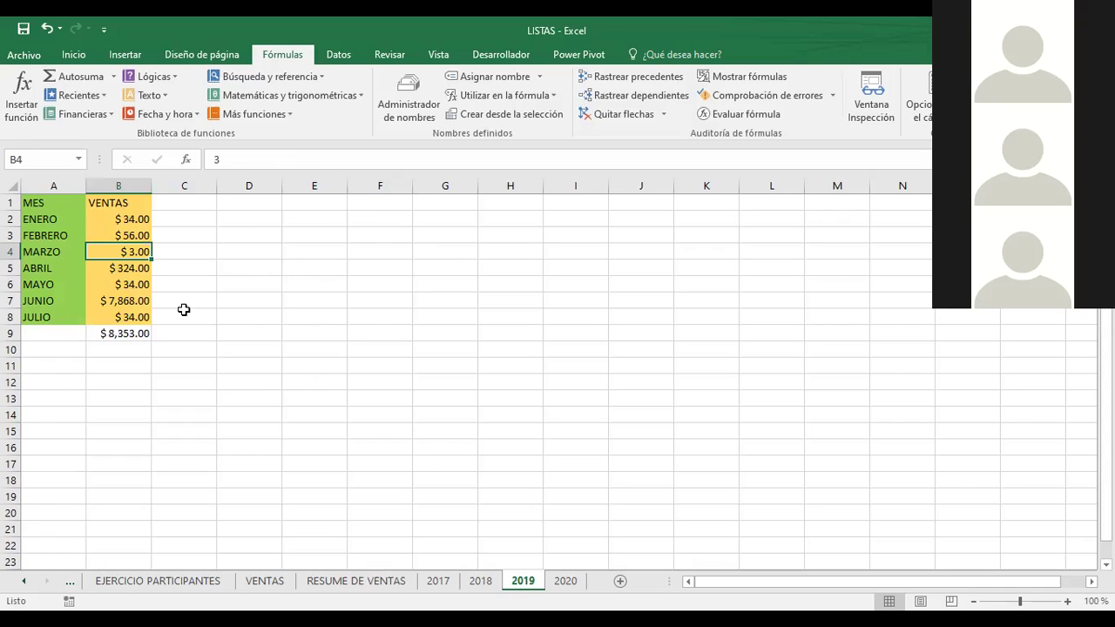
Check the total formula in B9 of the 2018 sheet and review the monthly sales on the 2017 sheet
click(485, 583)
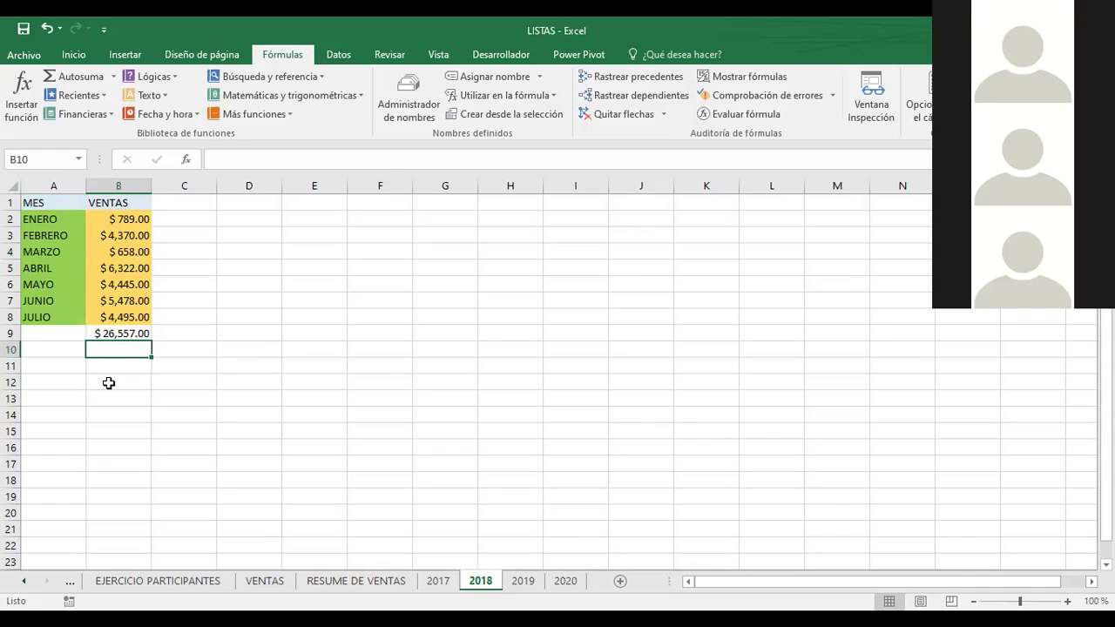
click(106, 334)
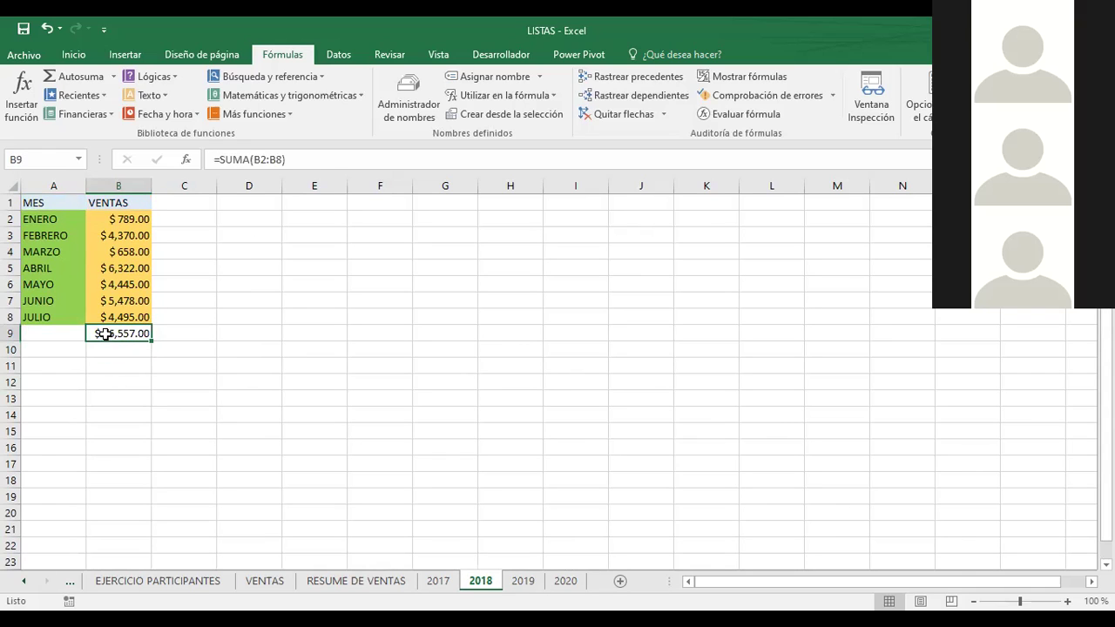
click(438, 588)
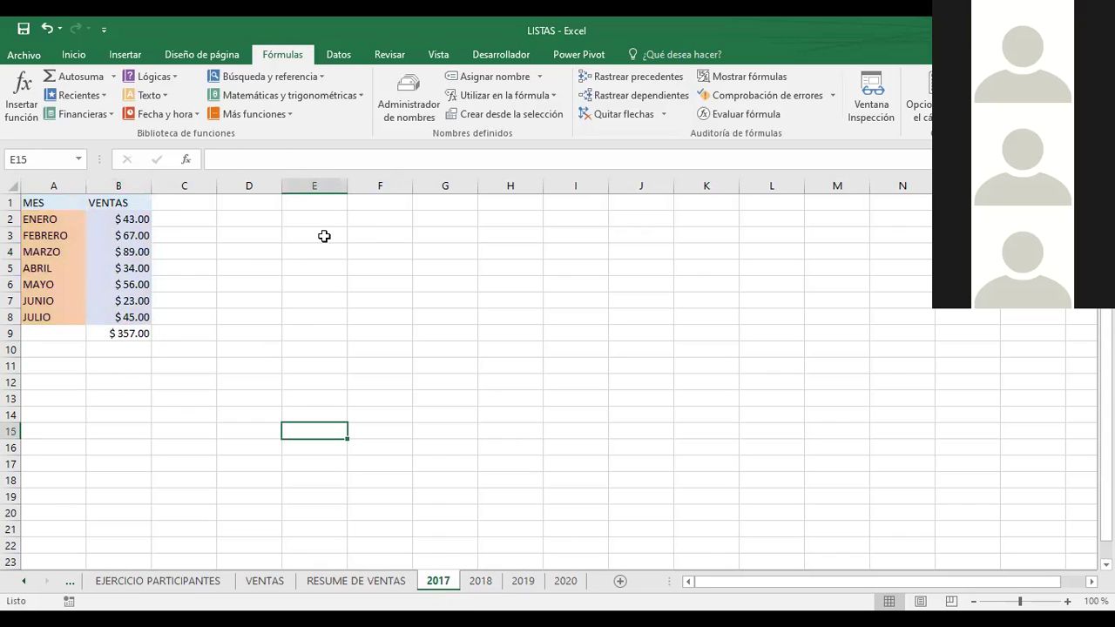
click(289, 266)
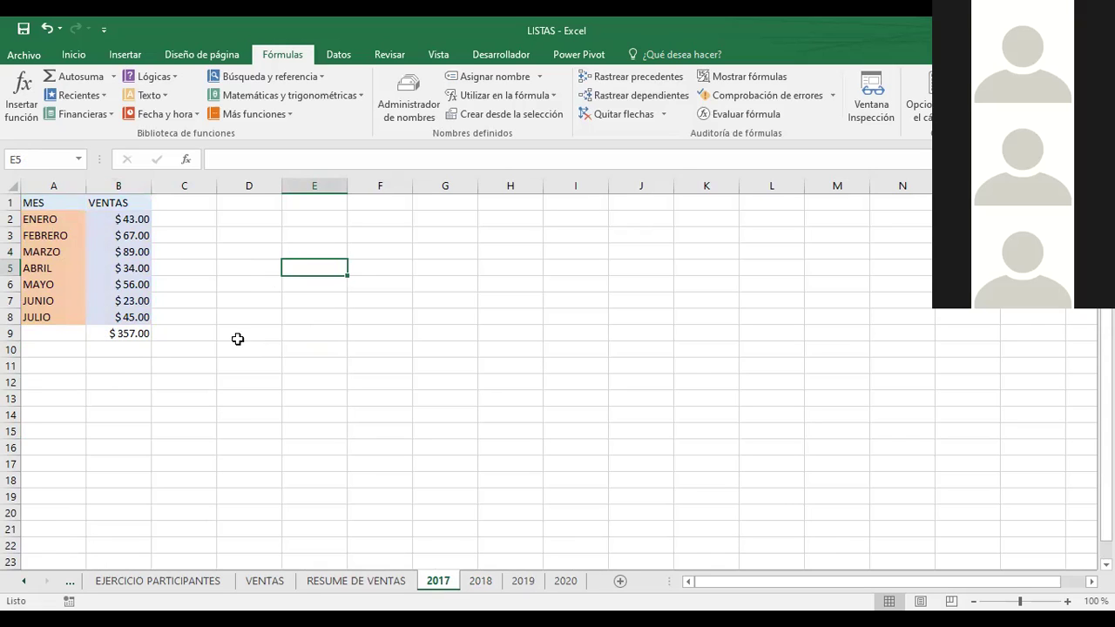
Examine the INDIRECTO formula in B2 of RESUME DE VENTAS and the year it refers to in A2
click(365, 581)
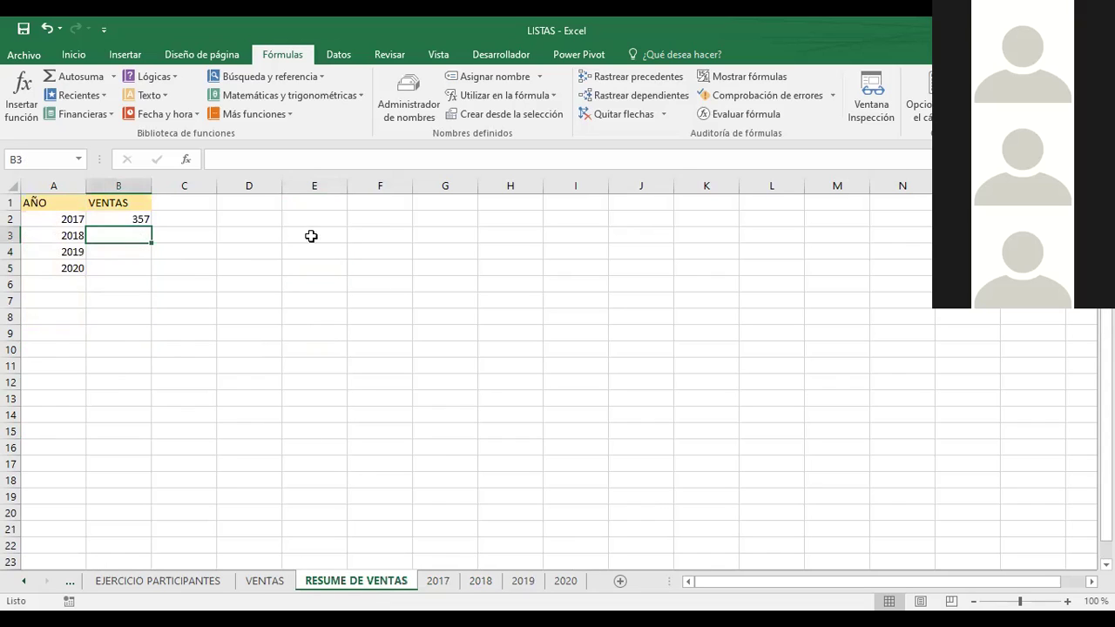
click(366, 270)
click(135, 218)
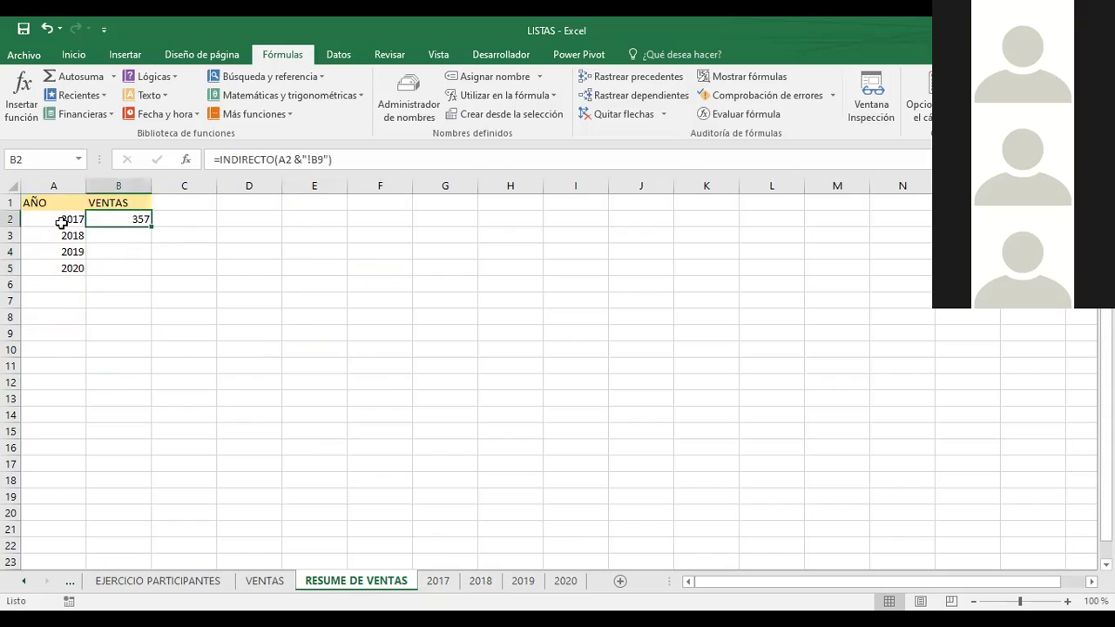
click(61, 222)
click(113, 220)
click(264, 586)
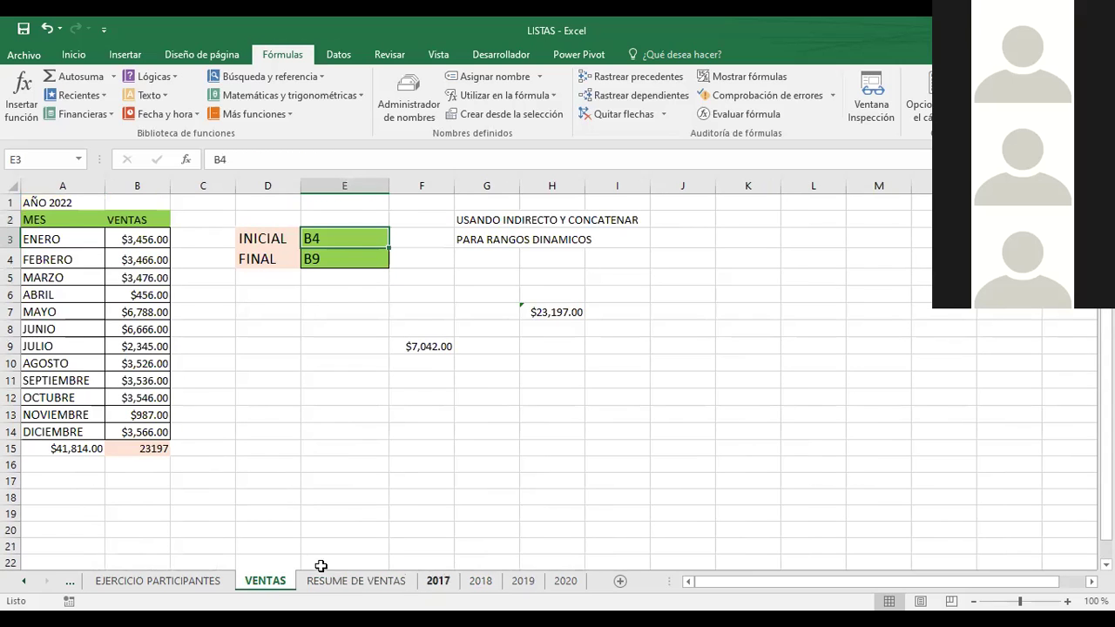
click(355, 585)
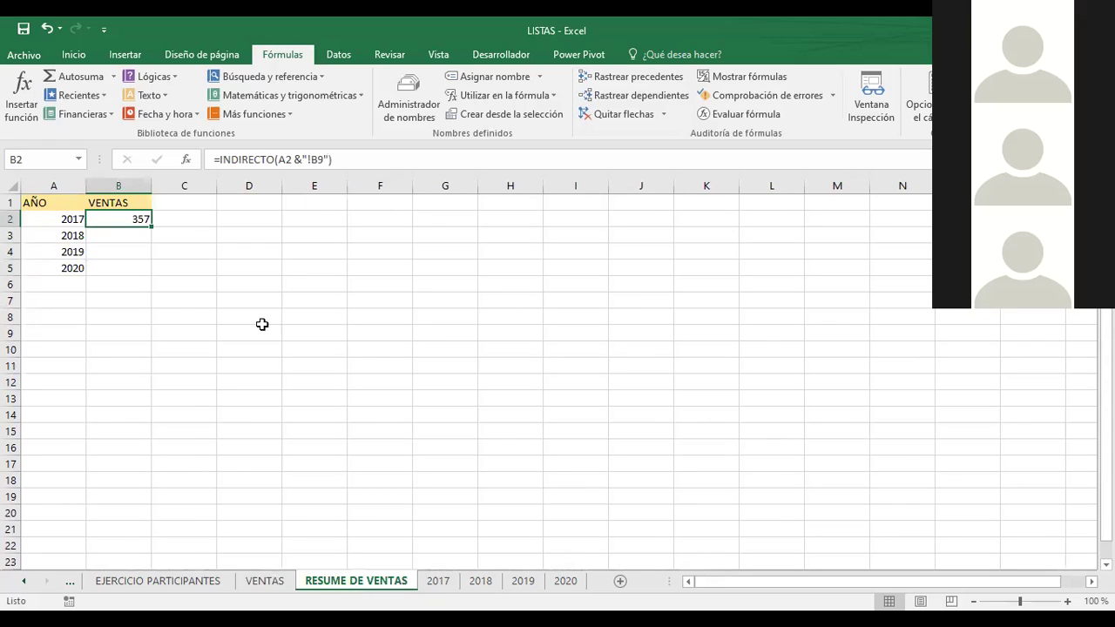
Fill the year and sales cells A2:B5 of RESUME DE VENTAS with green
drag(31, 225, 110, 268)
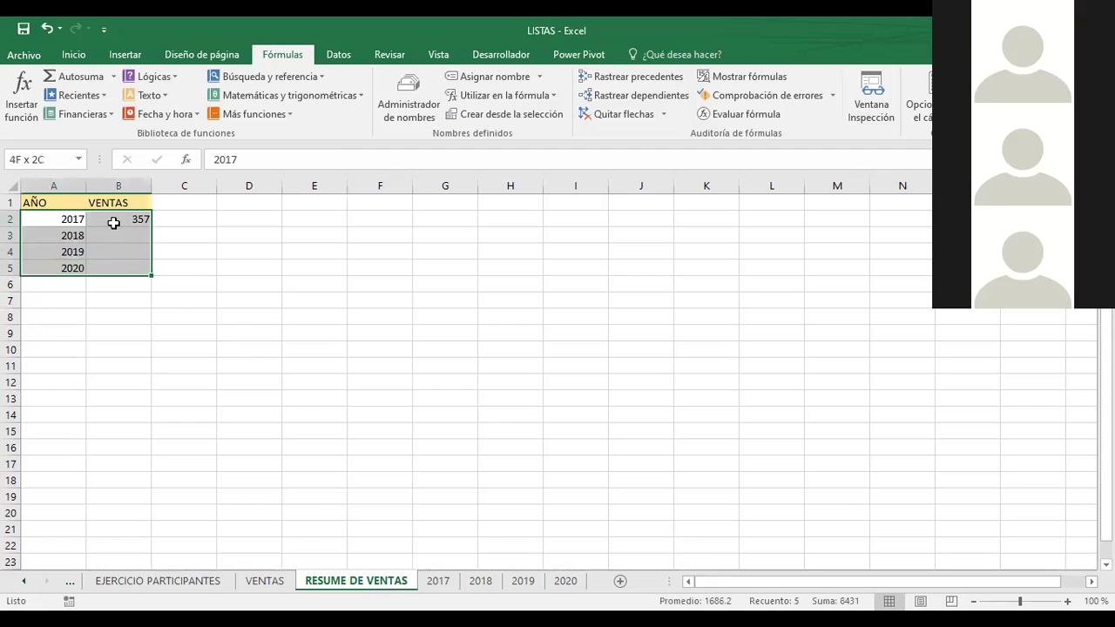
click(73, 54)
click(191, 108)
click(258, 300)
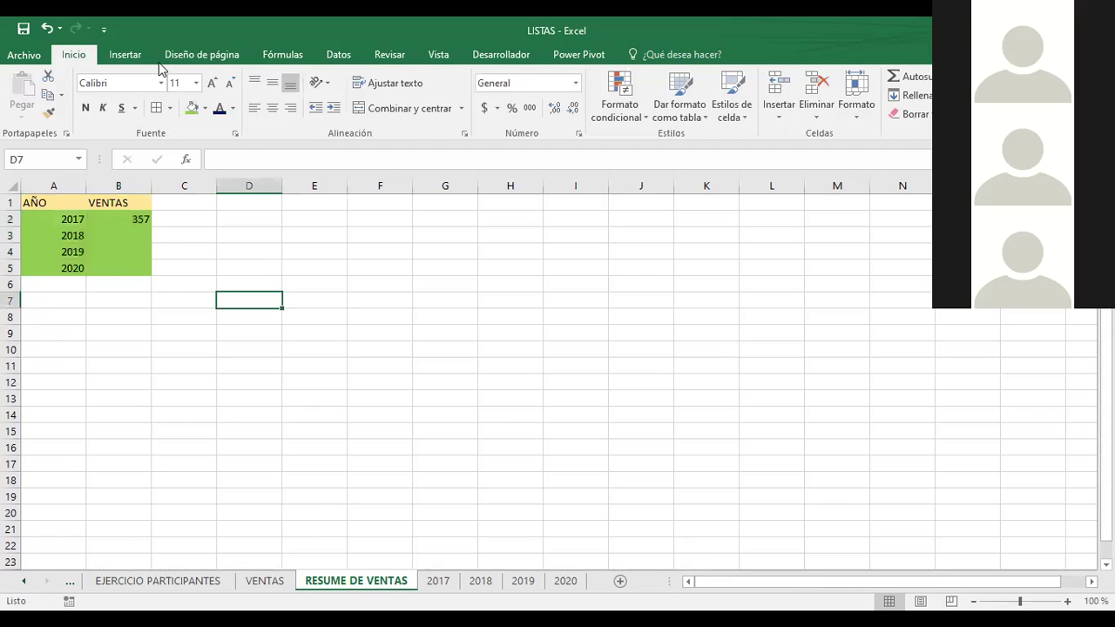
Increase the font size of the summary table A1:B5 and widen column B
drag(38, 209, 115, 270)
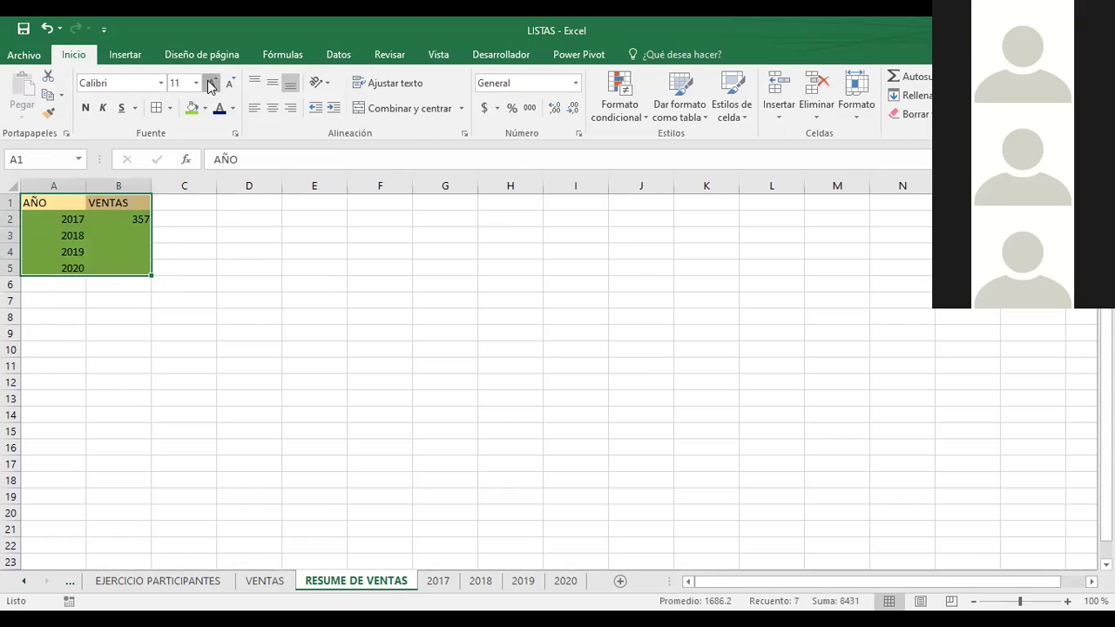
click(328, 300)
drag(153, 186, 167, 188)
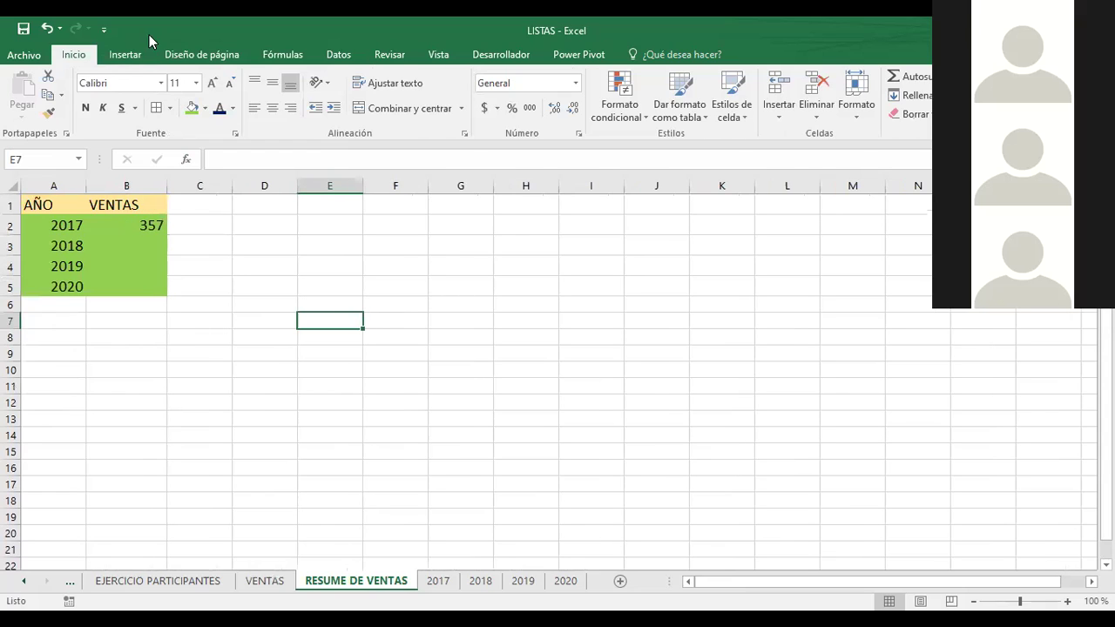
Hide the gridlines on the RESUME DE VENTAS sheet
click(435, 54)
click(206, 108)
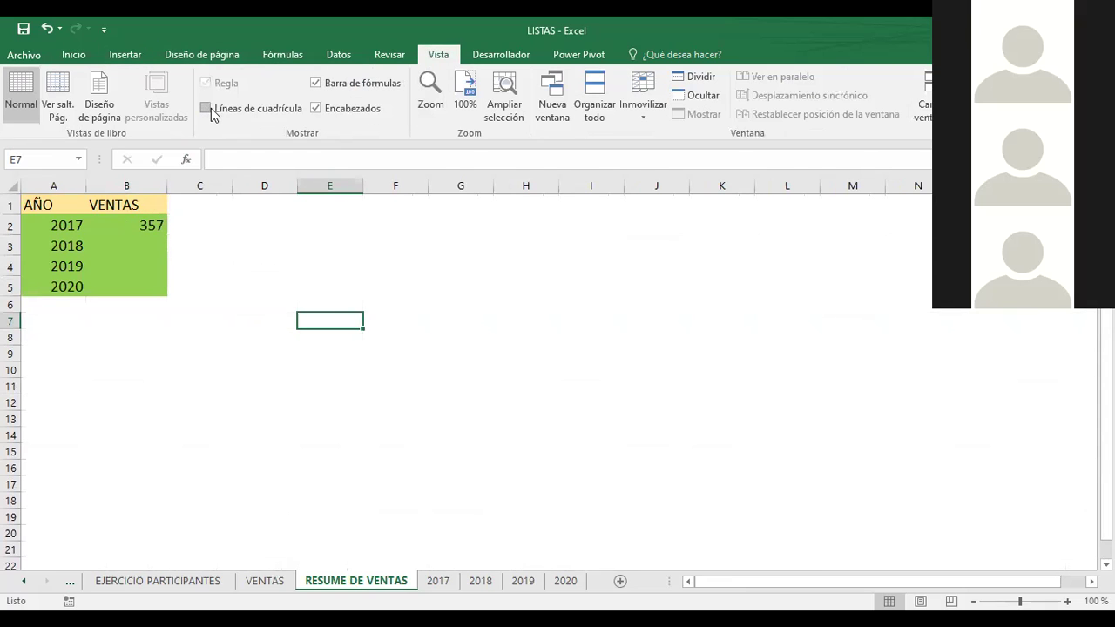
click(151, 372)
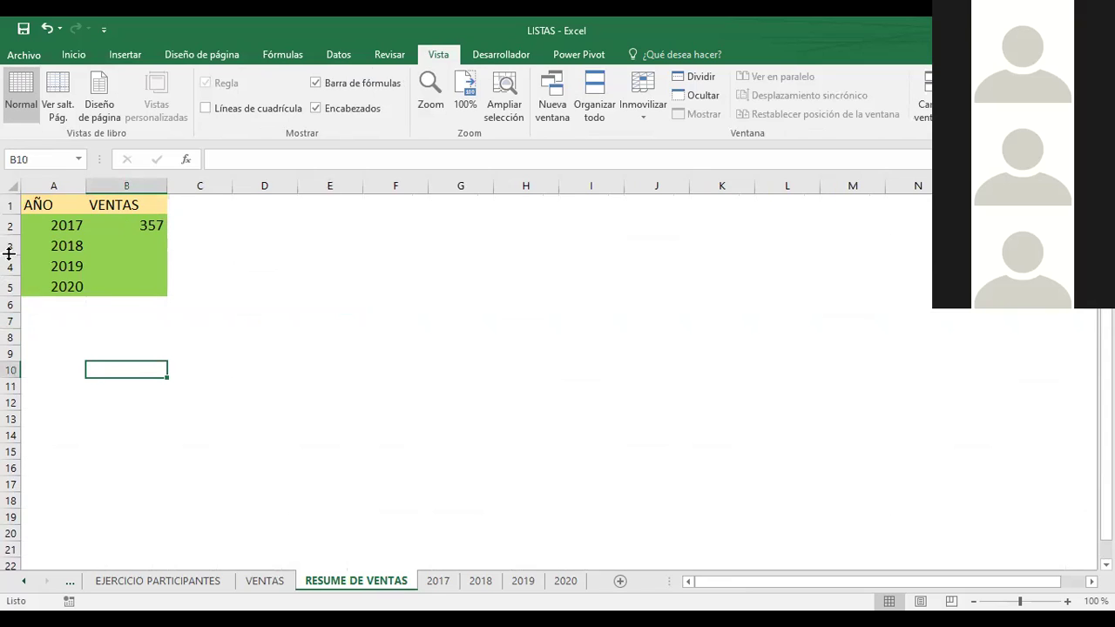
Set the ABRIL sales in B5 of the 2017 sheet to 1 and check the 2017 figure on RESUME DE VENTAS
click(152, 227)
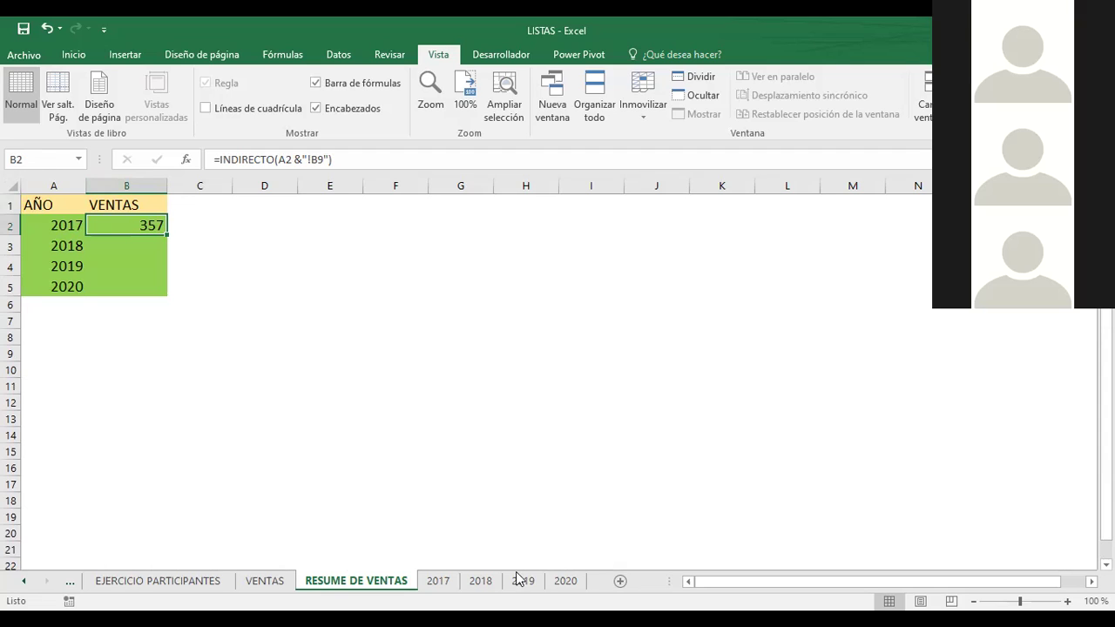
click(448, 590)
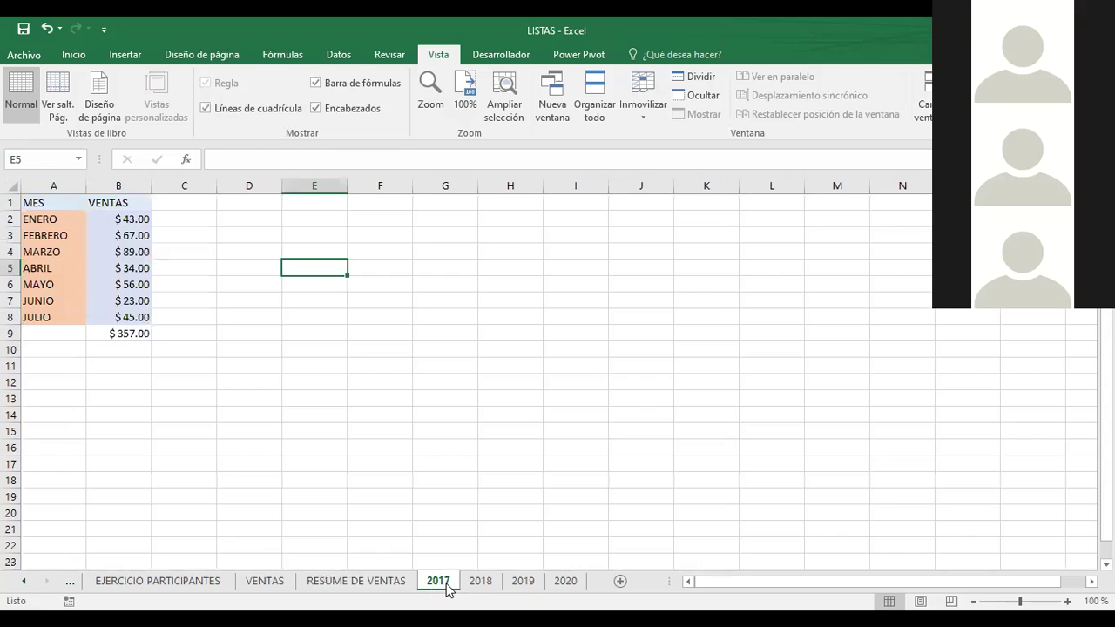
click(121, 335)
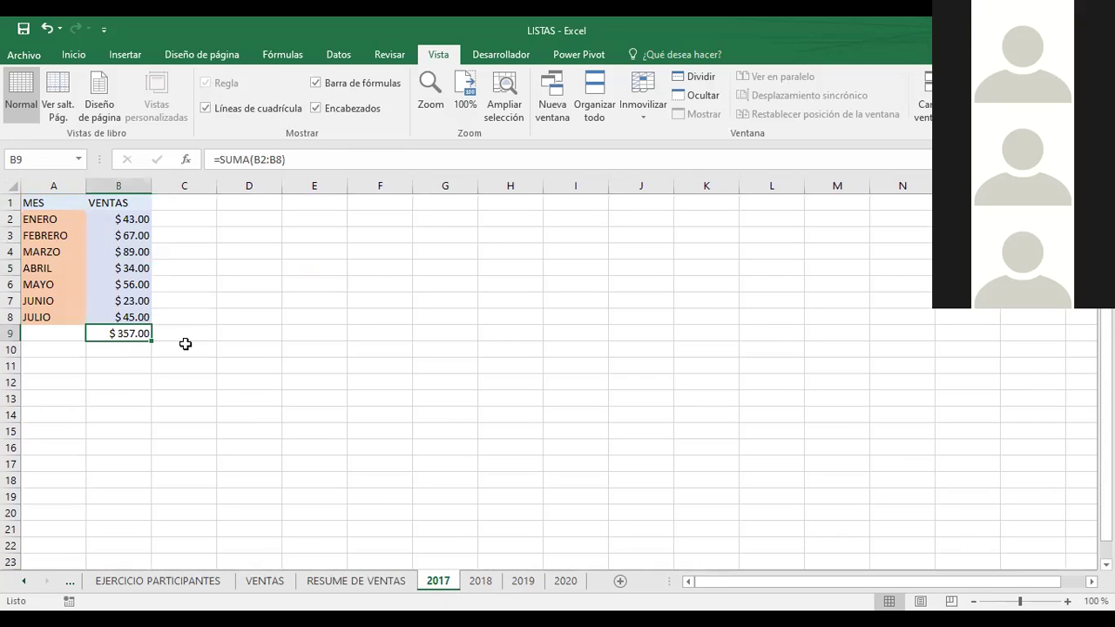
click(124, 264)
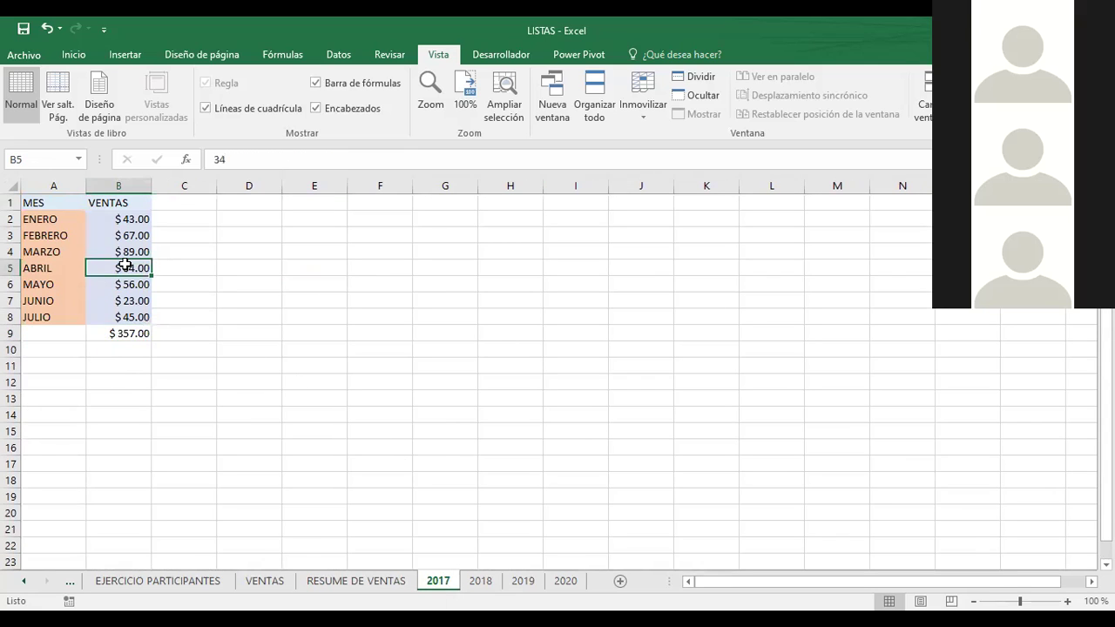
text(1)
key(Return)
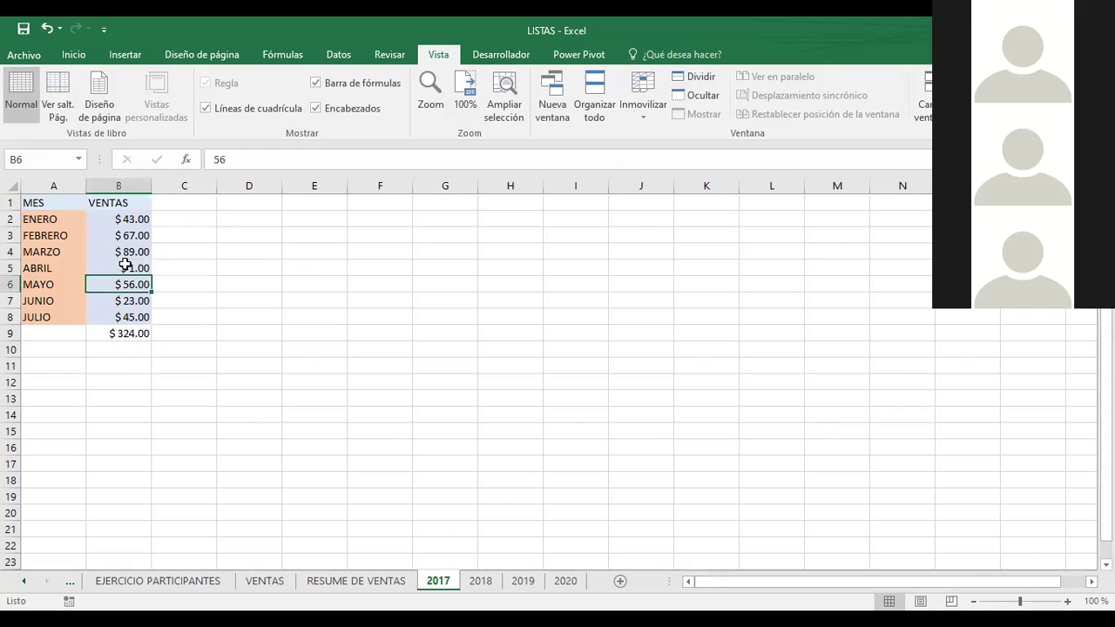
click(341, 582)
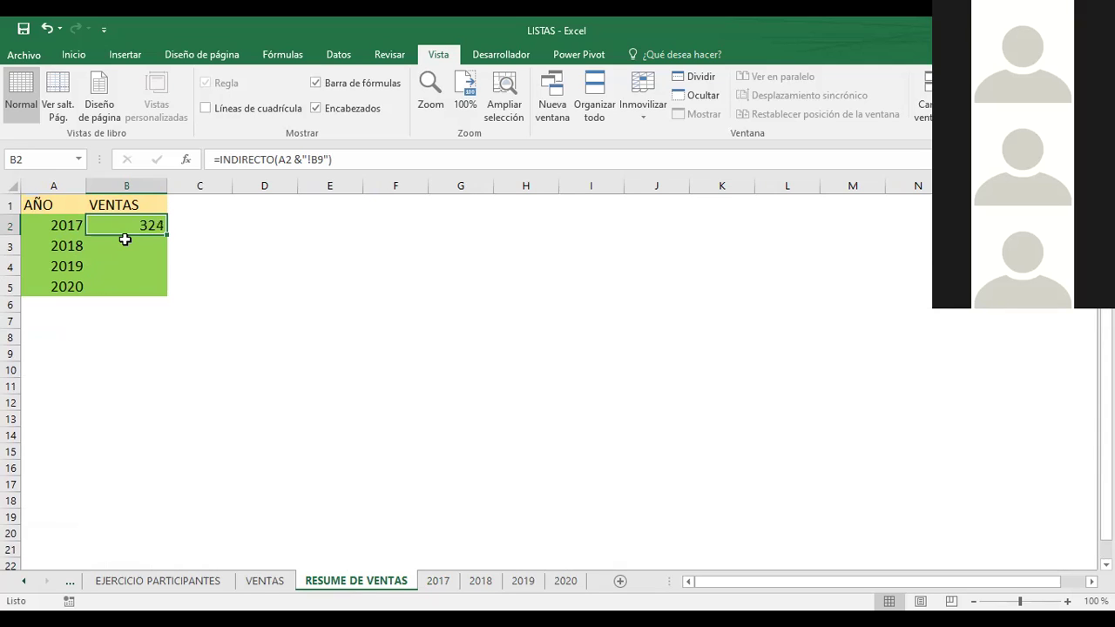
click(126, 238)
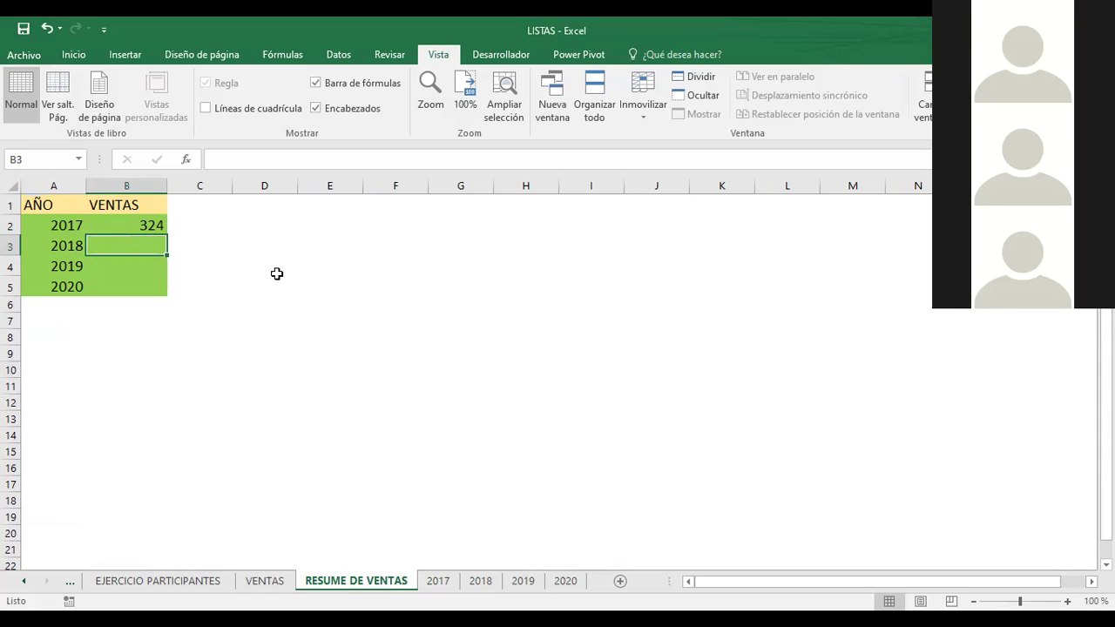
Review the INDIRECTO formula in B2 of the summary and the B9 totals on the 2017, 2018, 2019 and 2020 sheets
click(145, 225)
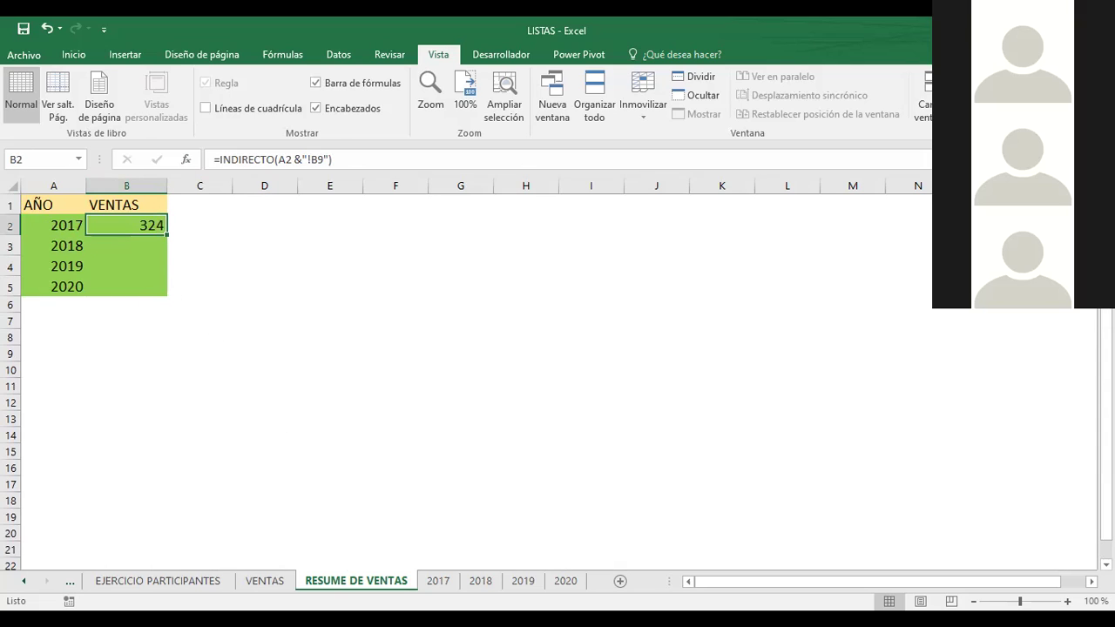
click(438, 582)
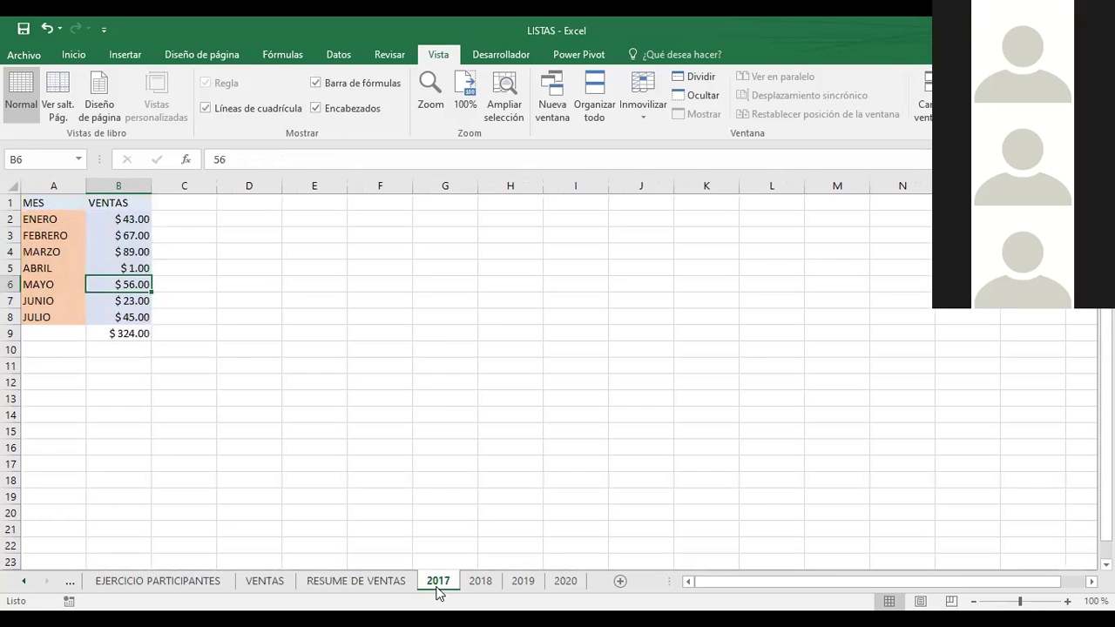
click(120, 338)
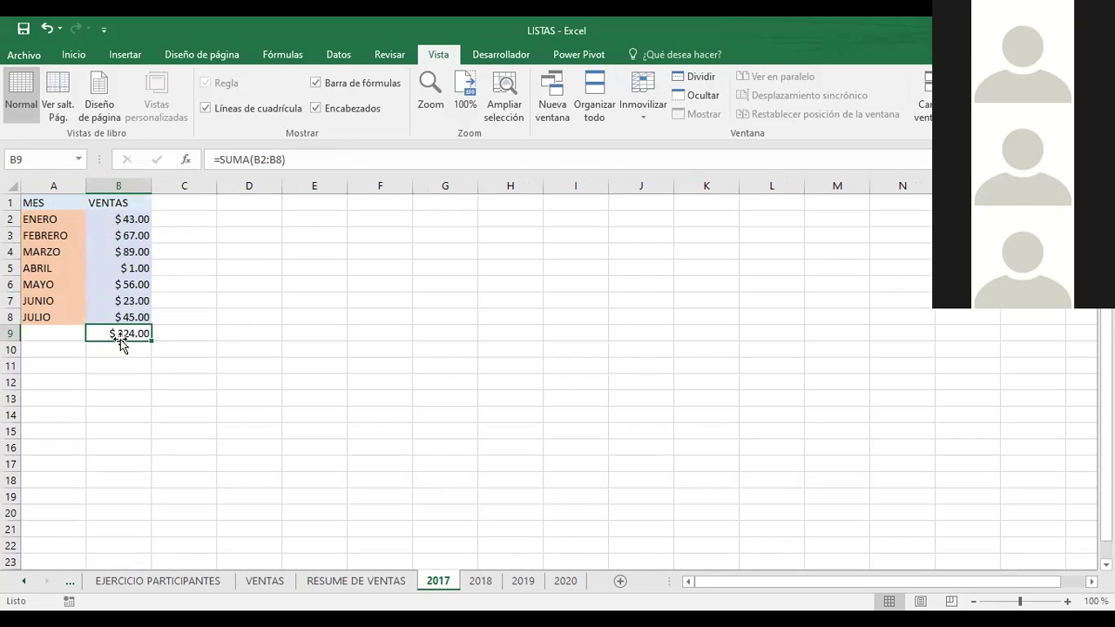
click(481, 581)
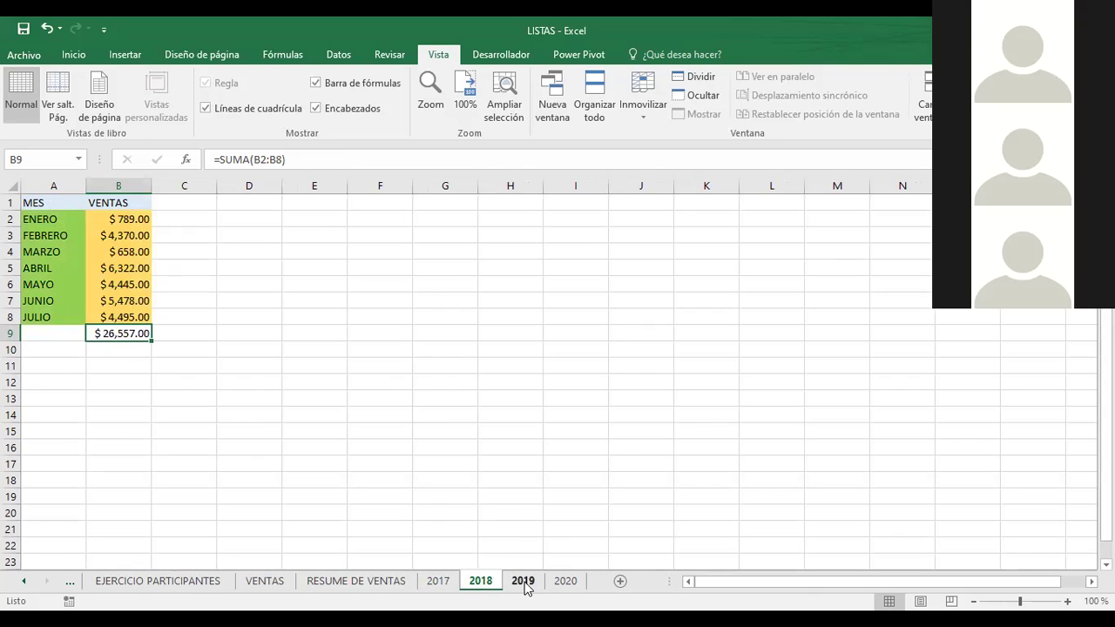
click(525, 584)
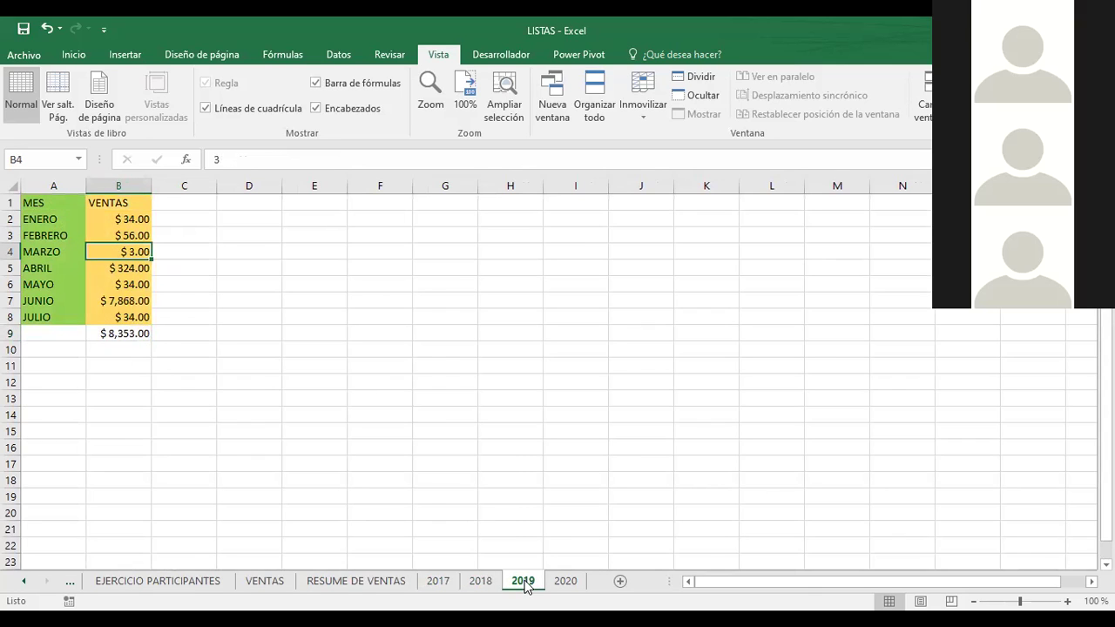
click(112, 335)
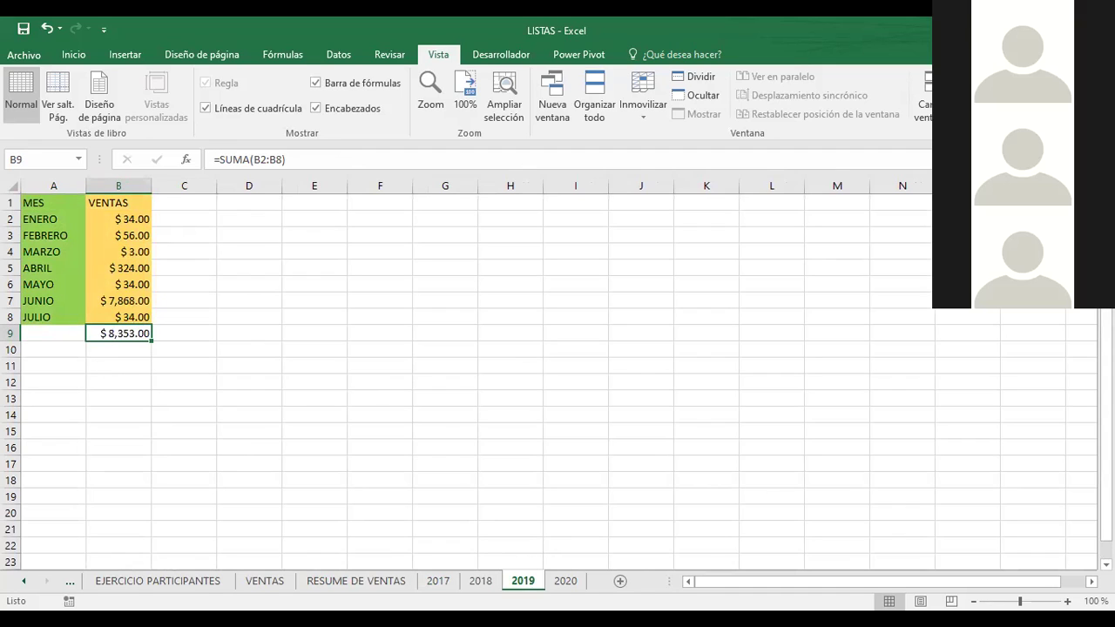
click(565, 582)
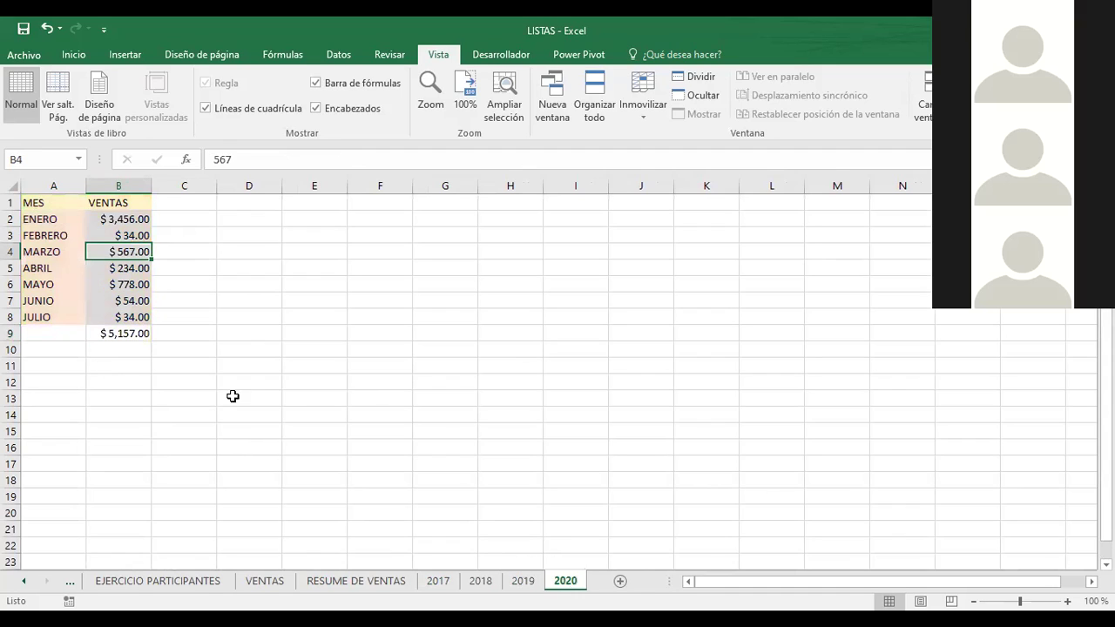
click(105, 334)
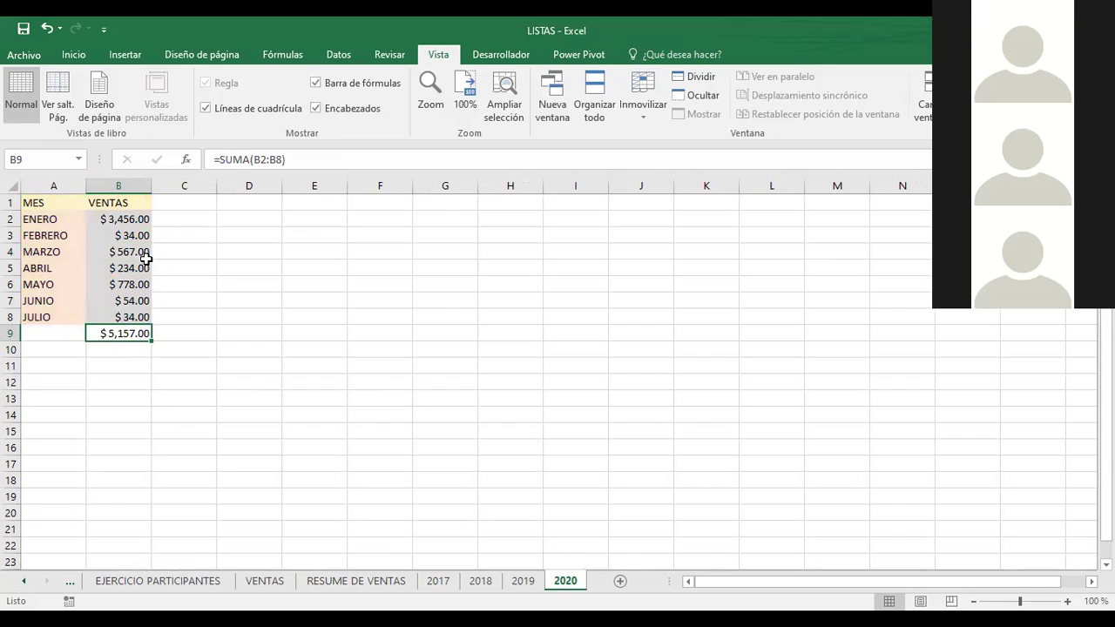
Set the ENERO sales in B2 of the 2020 sheet to 567 and return to RESUME DE VENTAS
click(122, 226)
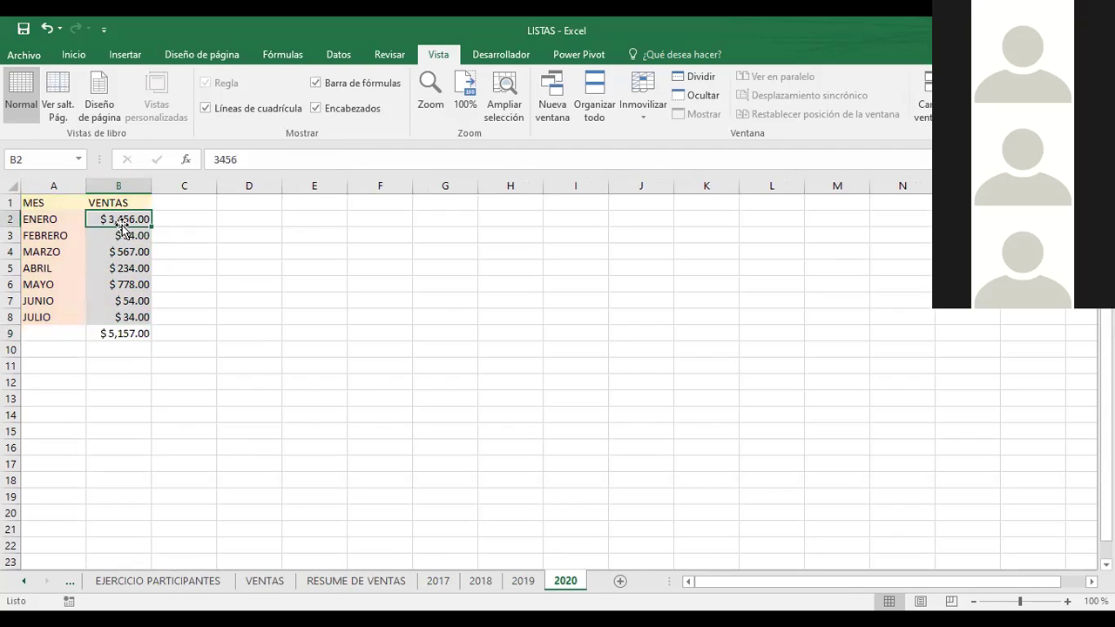
text(567)
key(ctrl+Return)
click(339, 252)
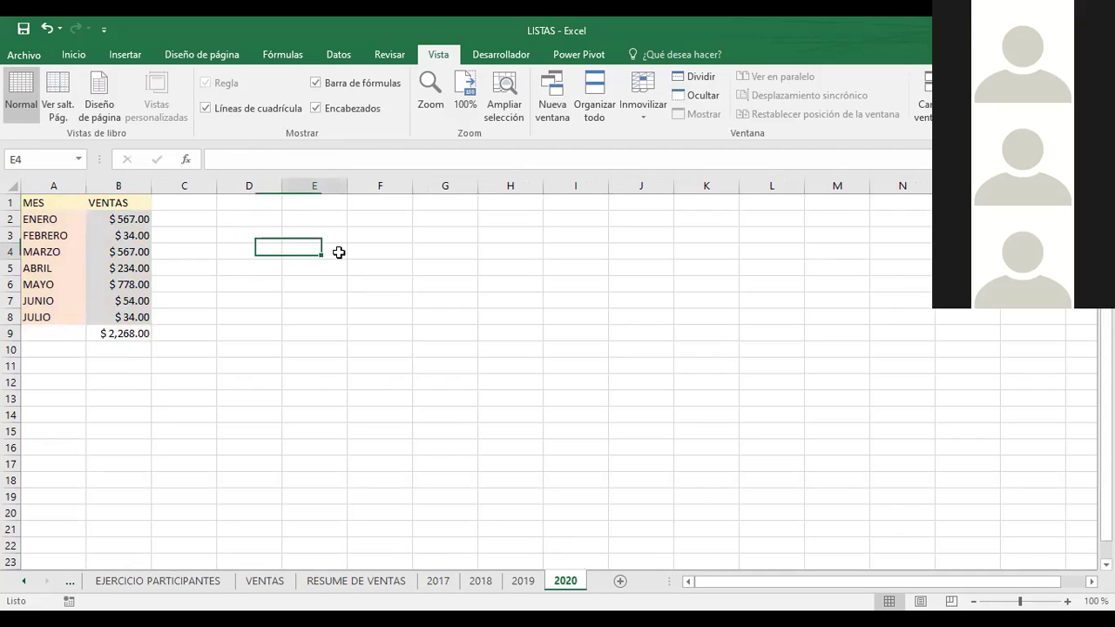
click(339, 579)
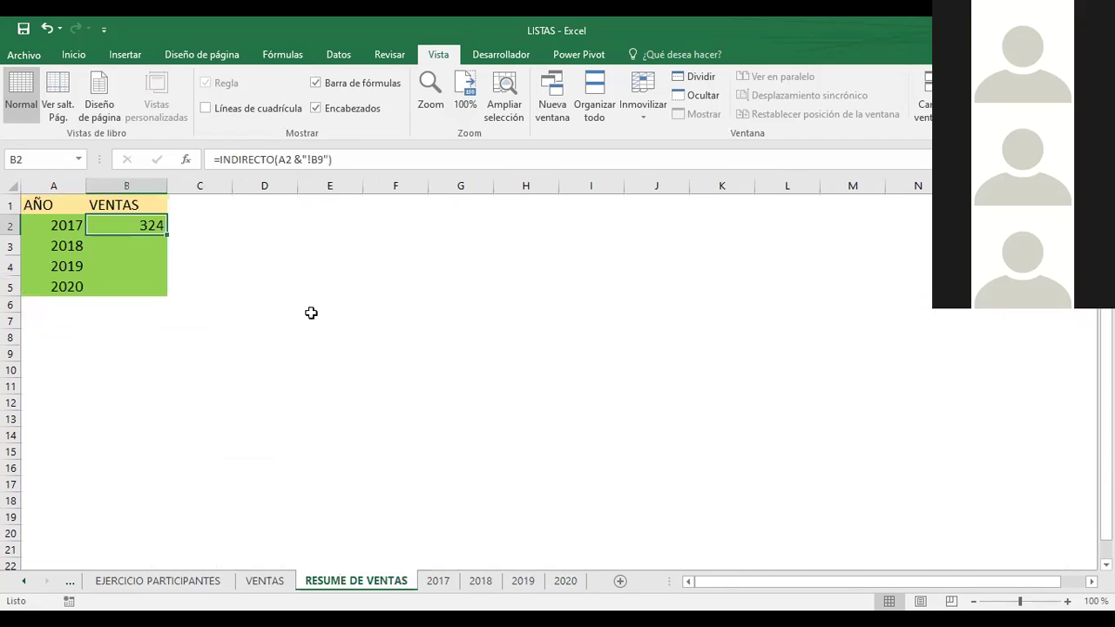
Enter the formula =INDIRECTO(A3&"!B9") in B3 of RESUME DE VENTAS to retrieve the 2018 sales total
click(113, 241)
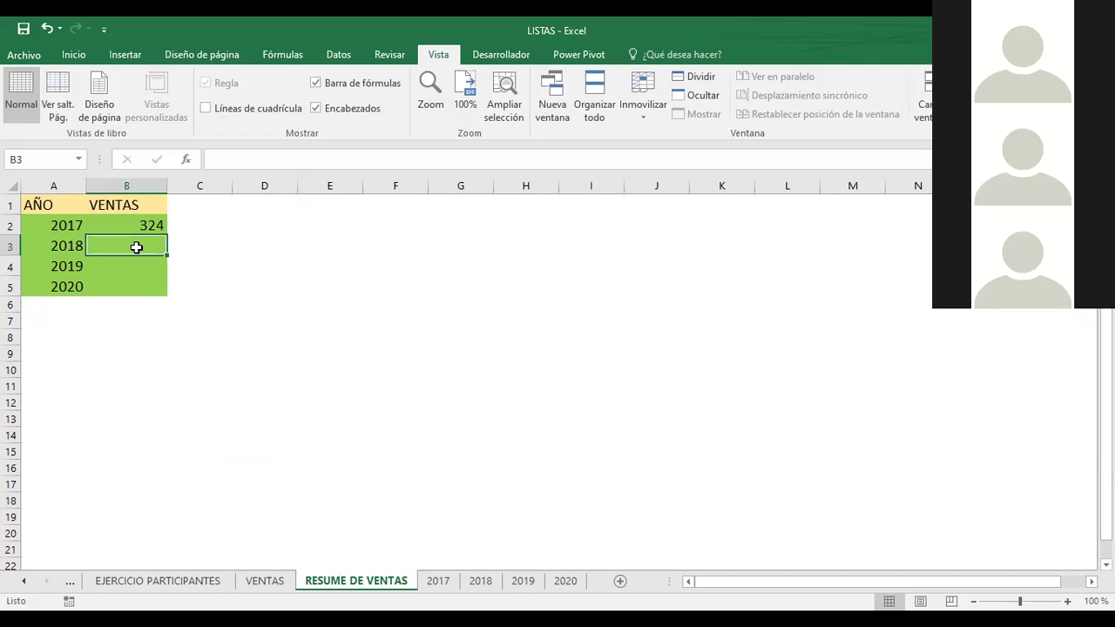
key(Up)
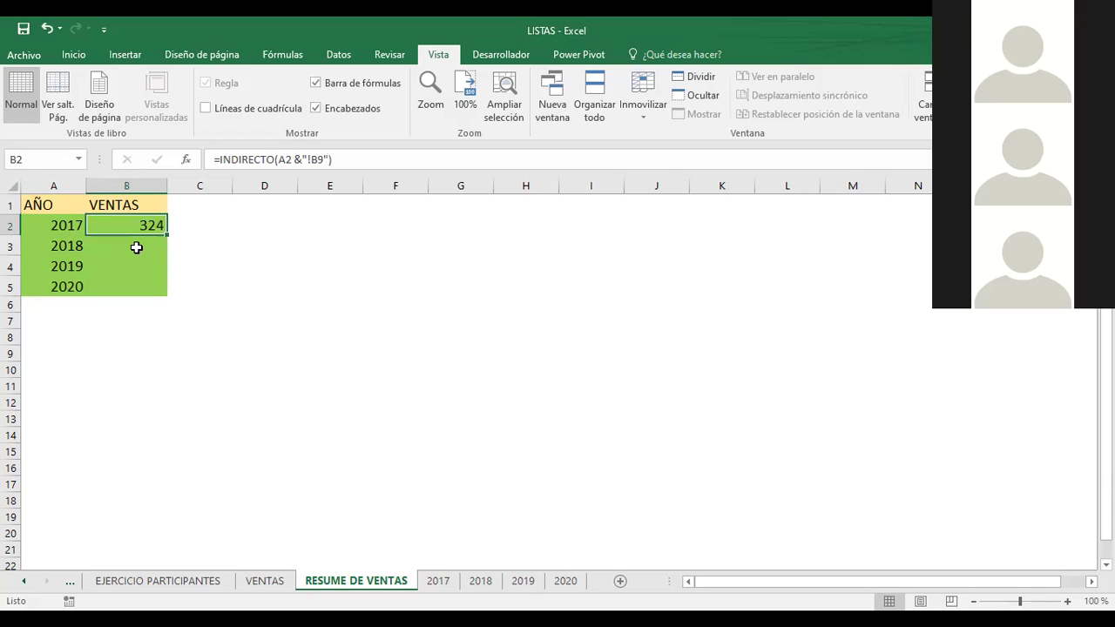
click(137, 247)
text(=)
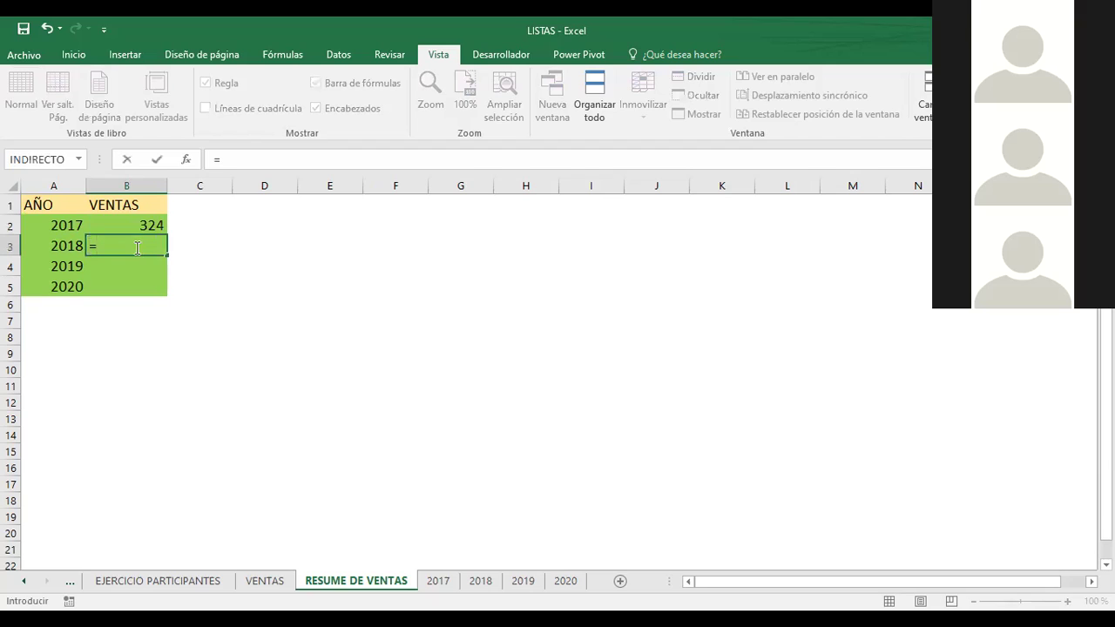
text(INDIRECTO)
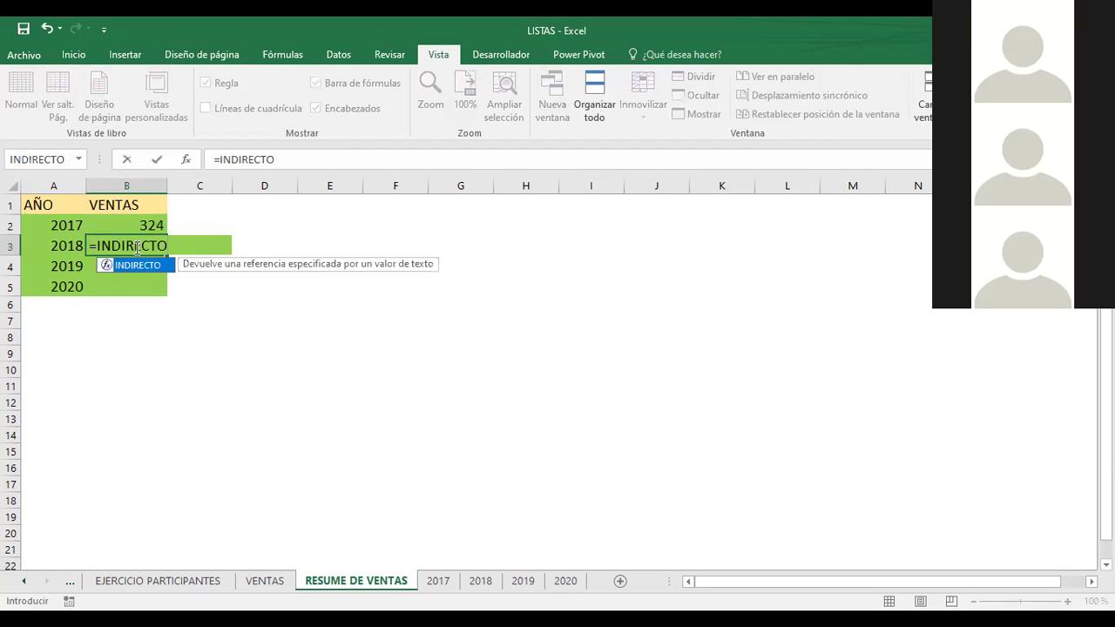
text(()
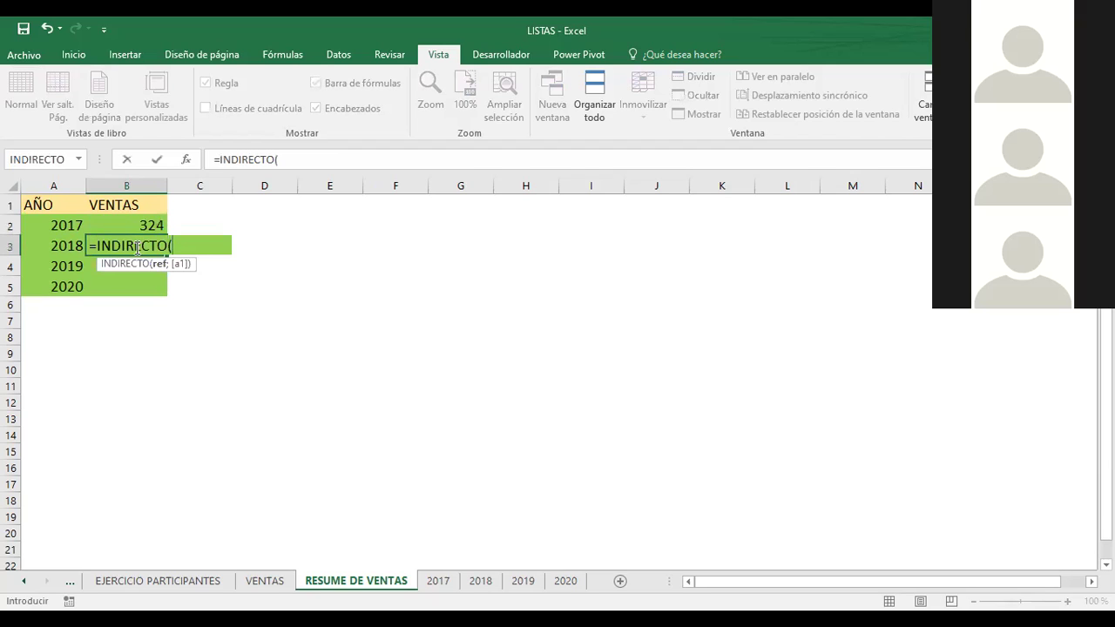
click(61, 248)
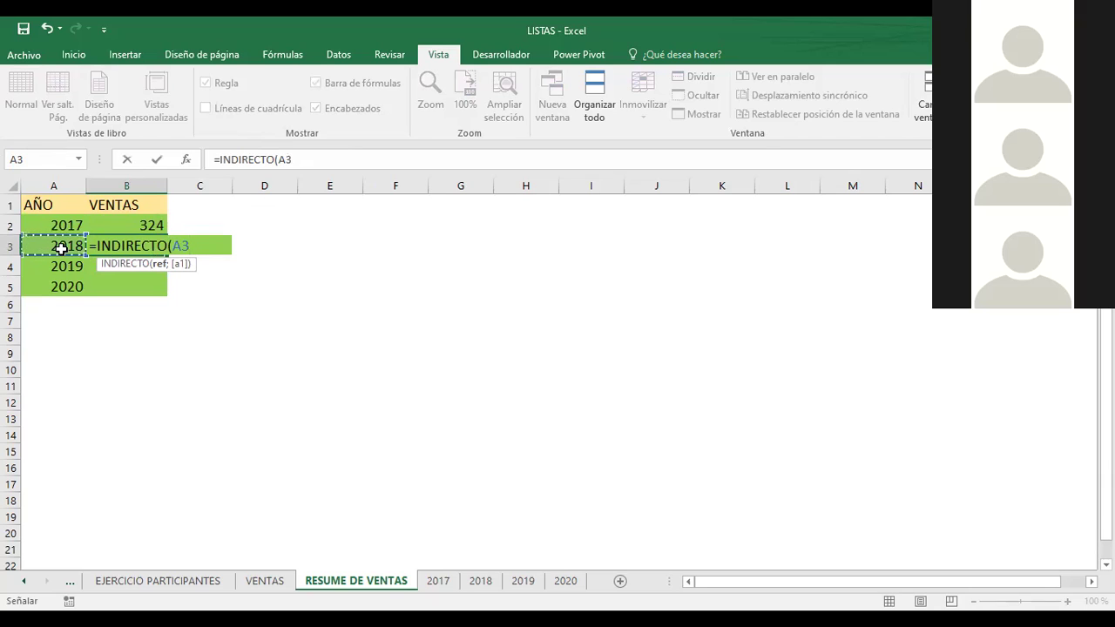
text(&)
text(!)
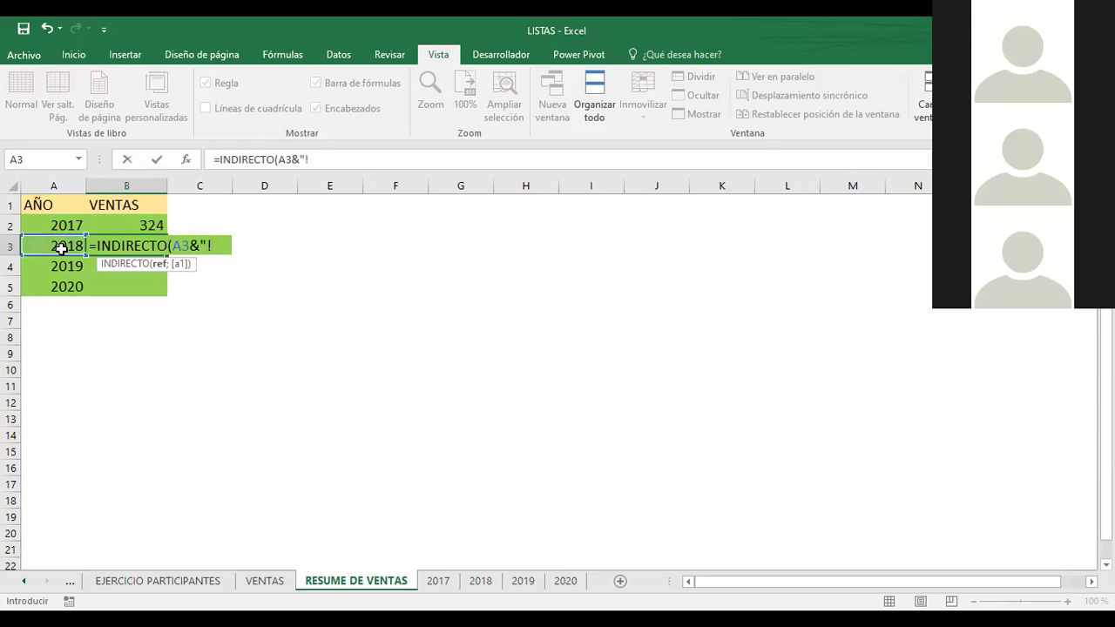
text(B9")
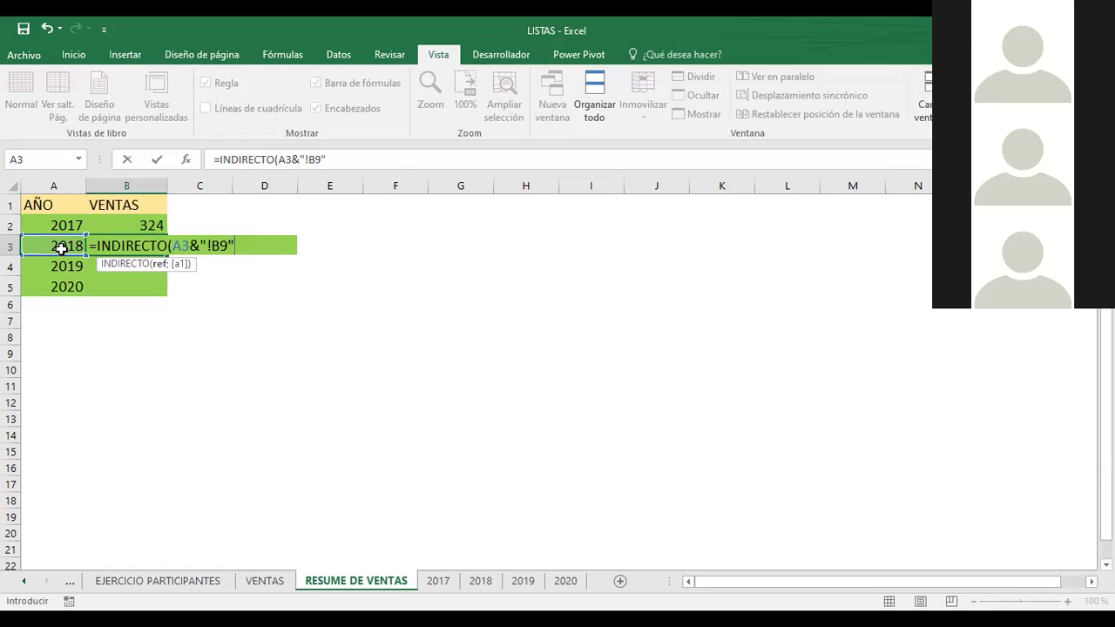
text())
key(Return)
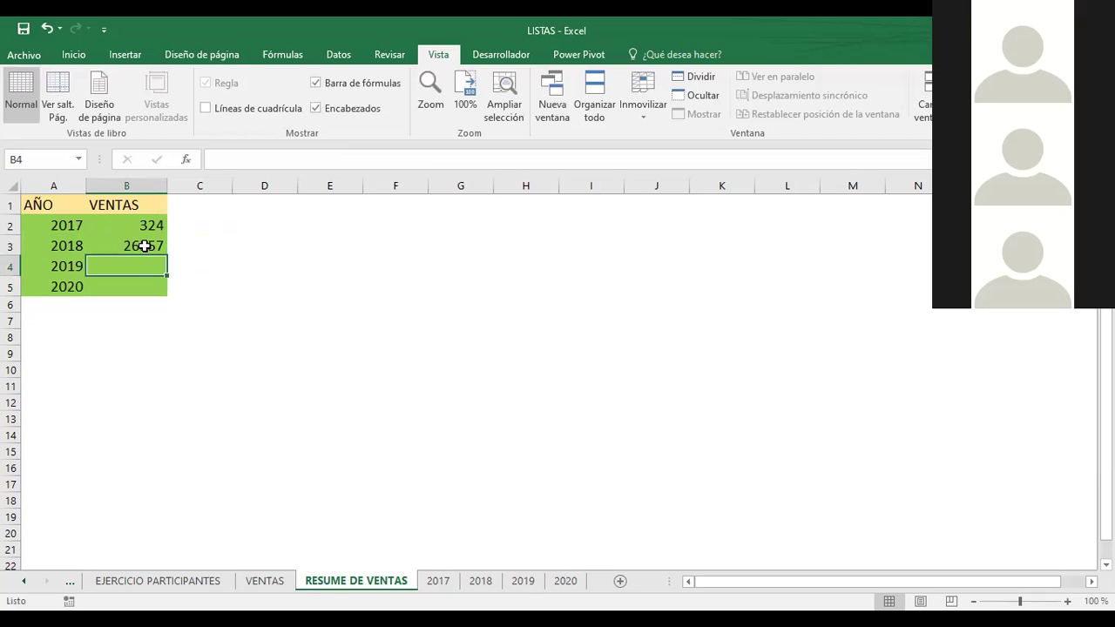
Compare the 2018 sales figure in the summary with the B9 total on the 2018 sheet
click(41, 247)
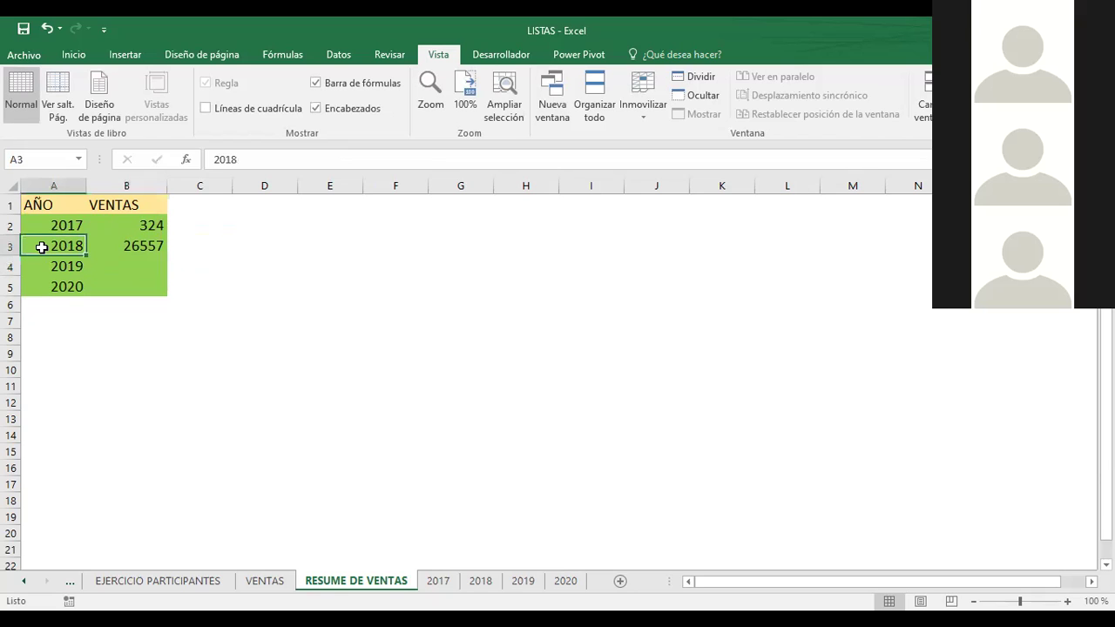
click(485, 582)
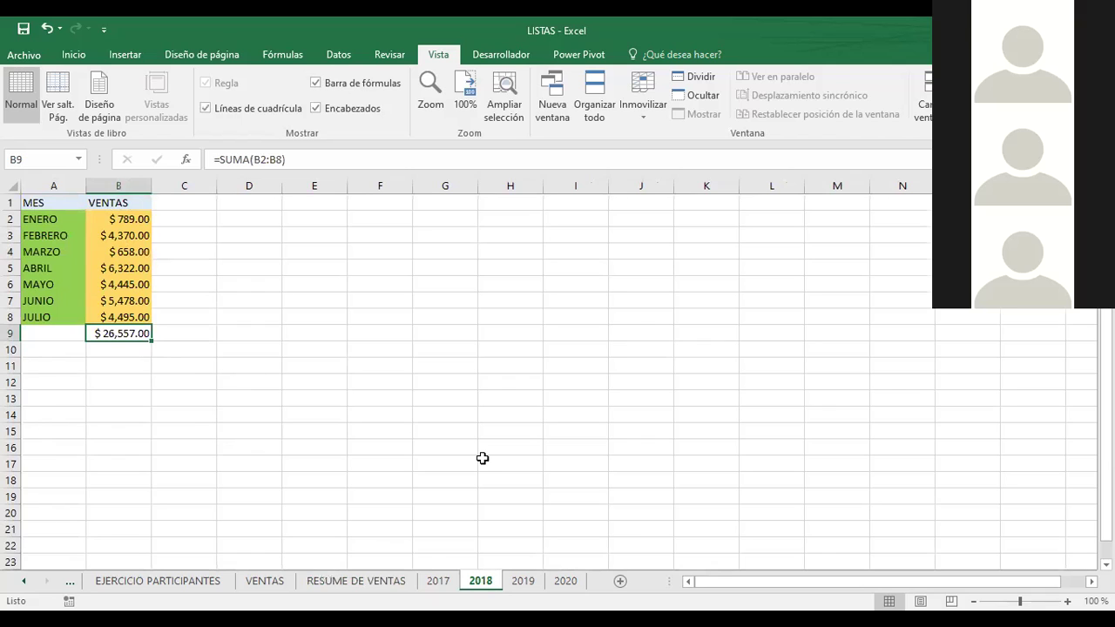
click(353, 583)
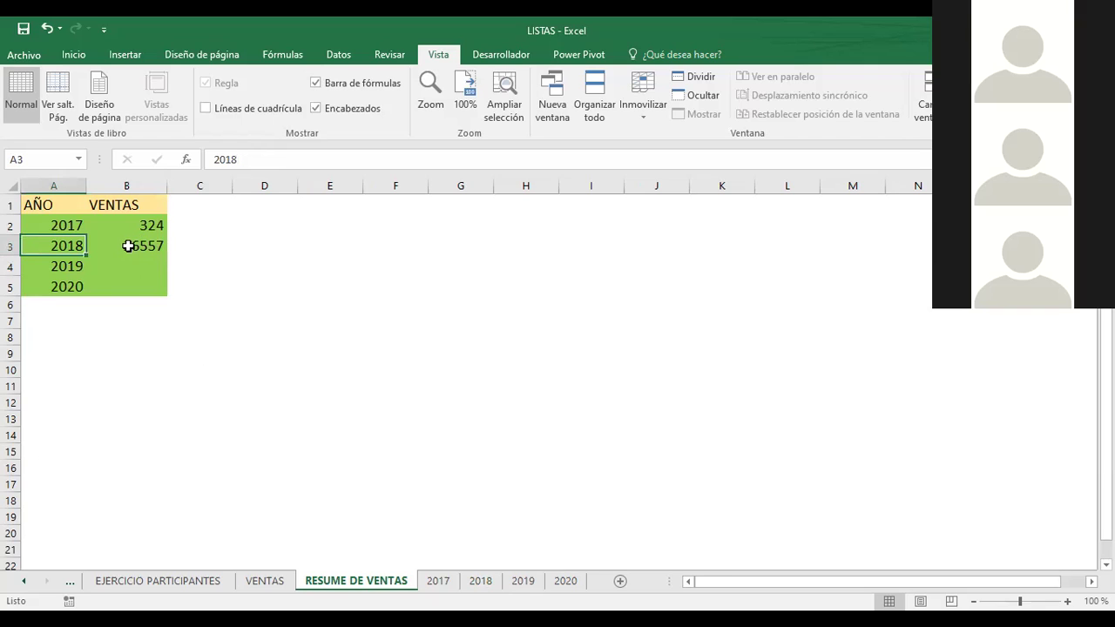
Fill the INDIRECTO formula from B3 down to B5 for the years 2019 and 2020
click(125, 246)
drag(169, 259, 151, 301)
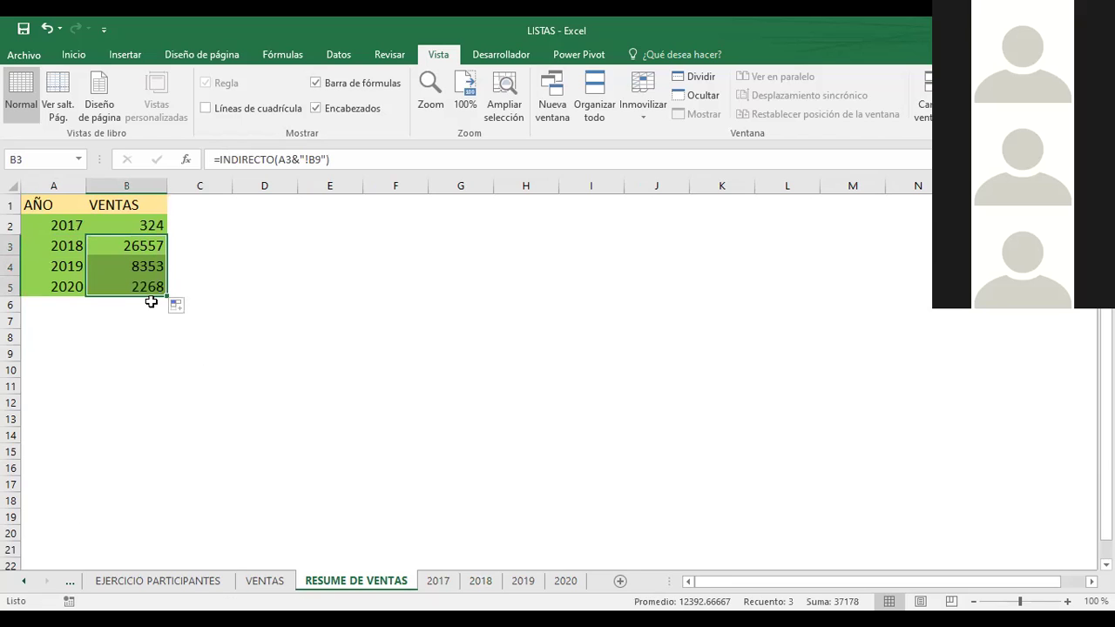
click(319, 270)
Check the copied formula in B4 against the B9 total on the 2019 sheet
click(137, 266)
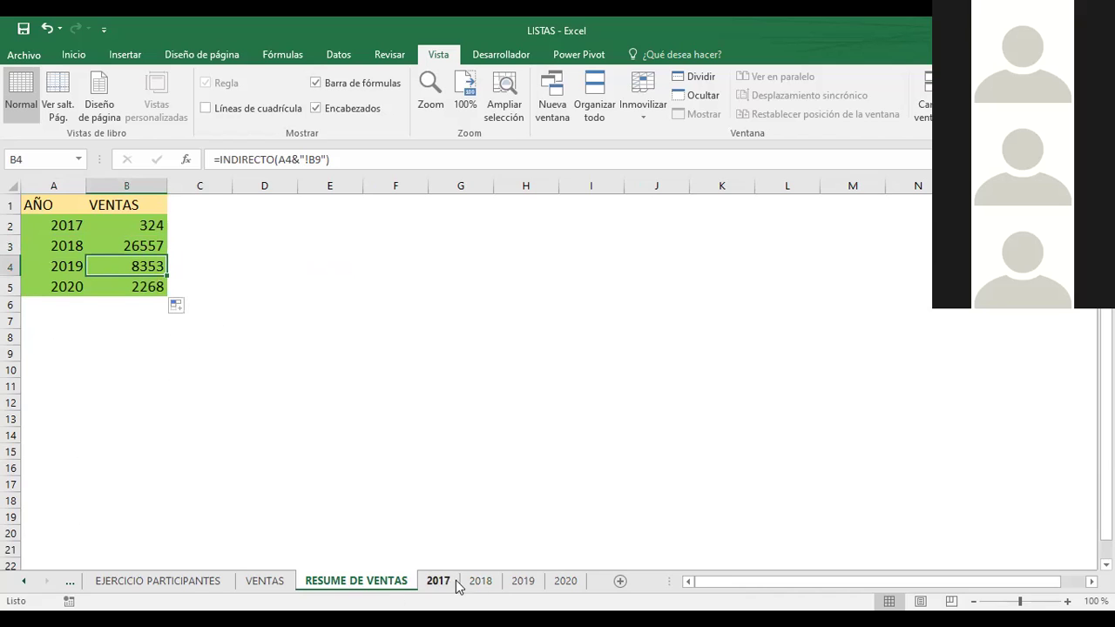
click(522, 581)
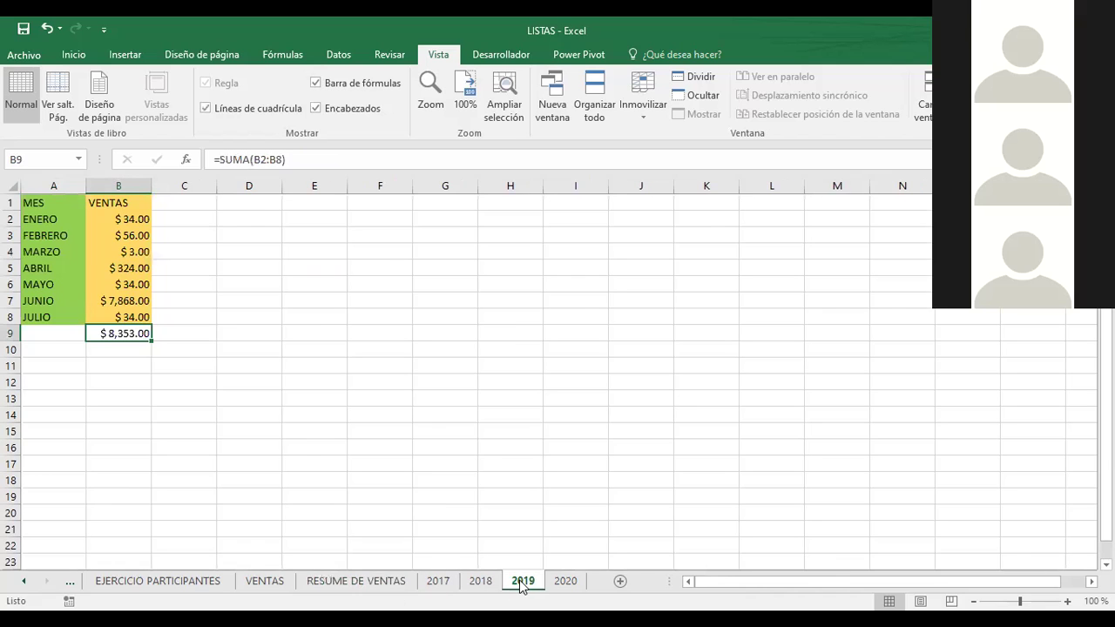
Compare the B9 total on the 2020 sheet with the copied formula's figure in B5 of RESUME DE VENTAS
click(566, 582)
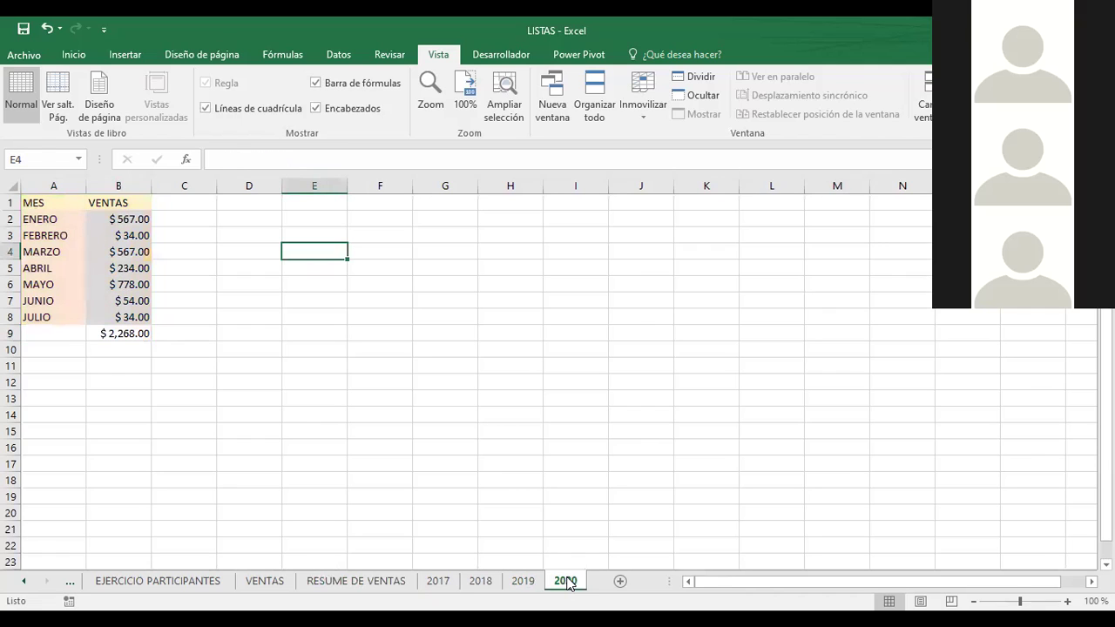
click(347, 583)
click(152, 287)
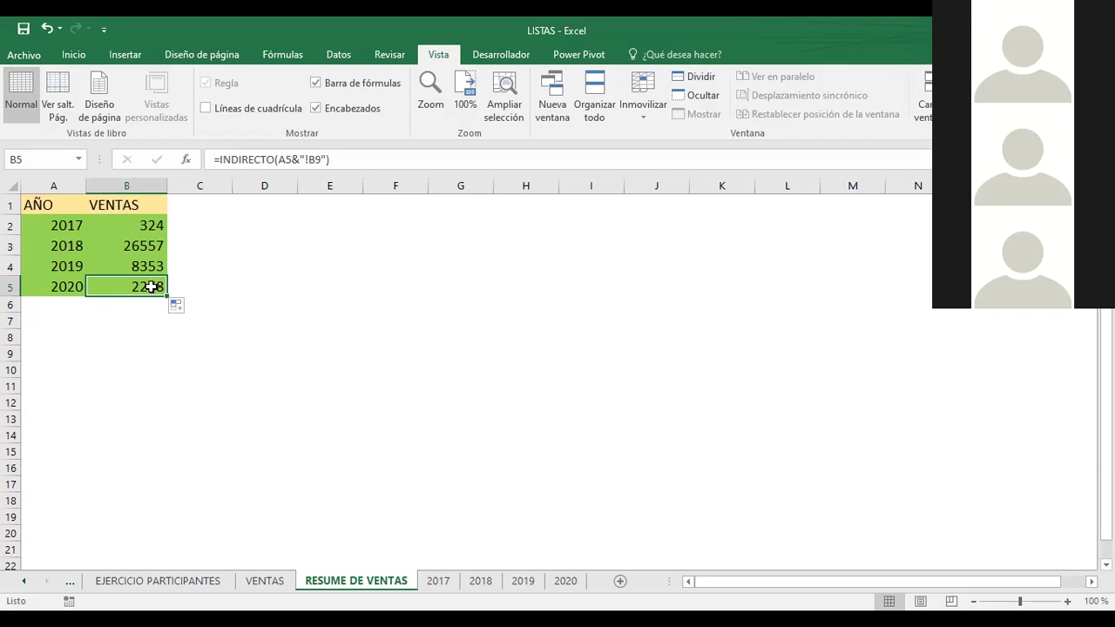
drag(342, 156, 203, 163)
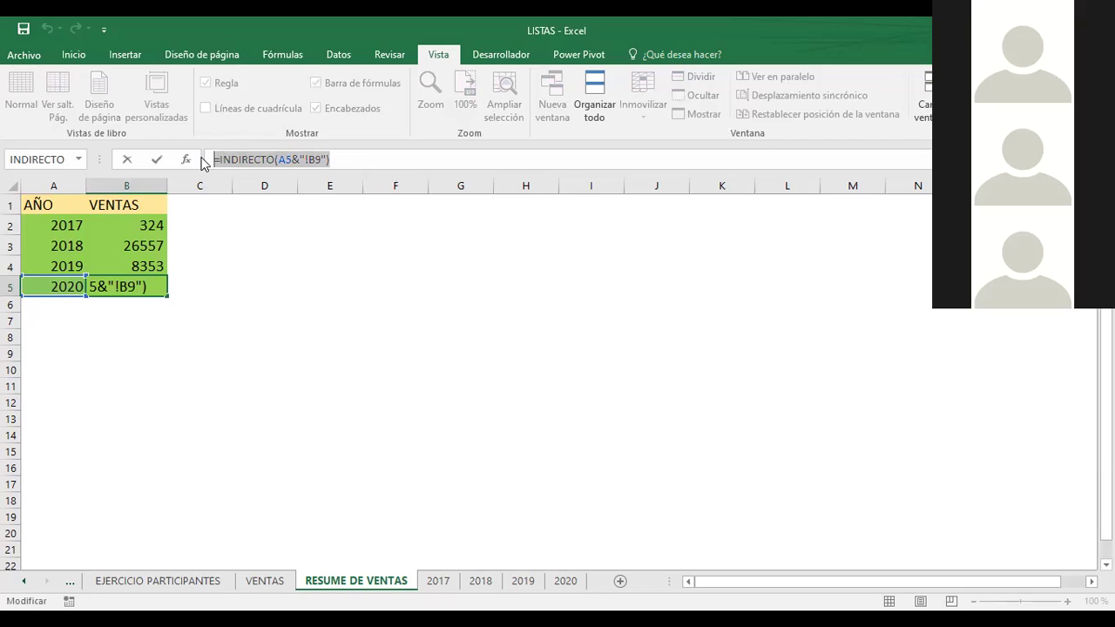
click(132, 56)
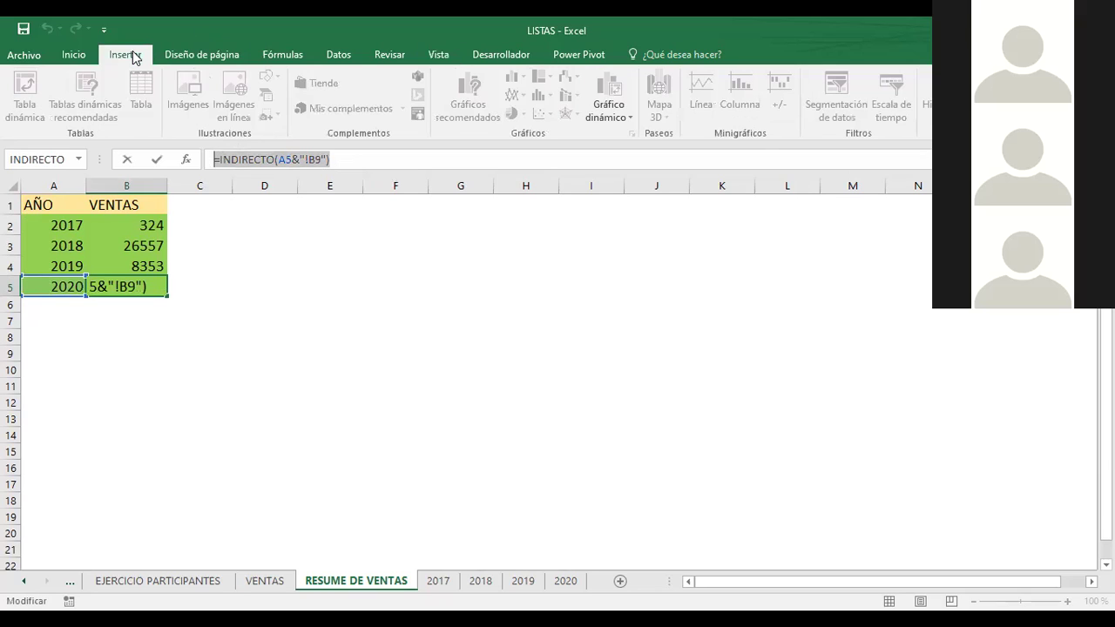
click(395, 305)
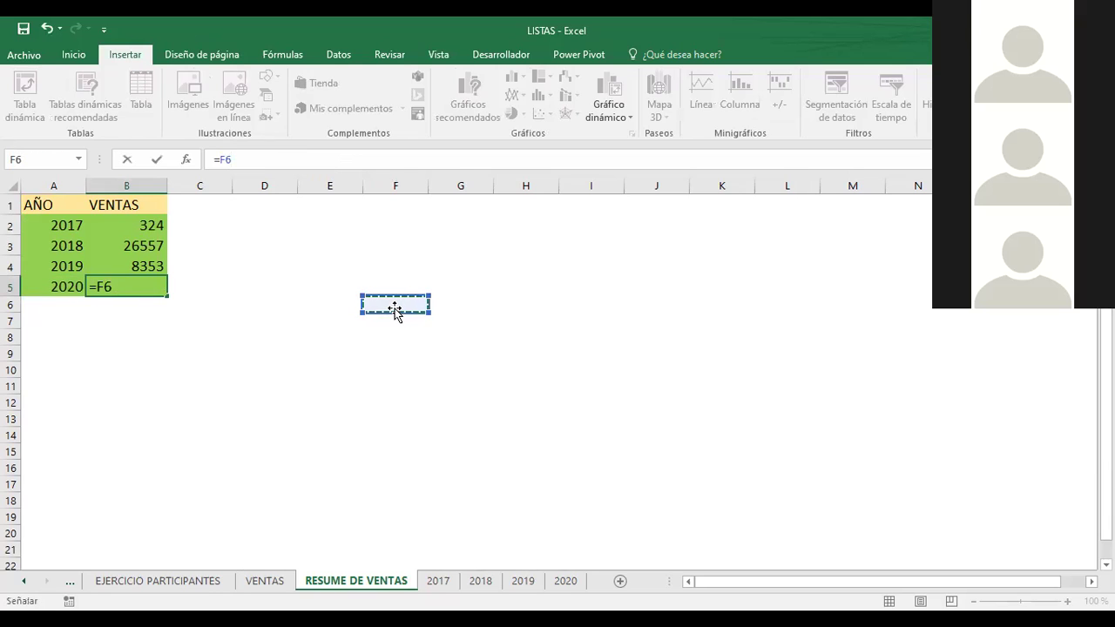
key(Escape)
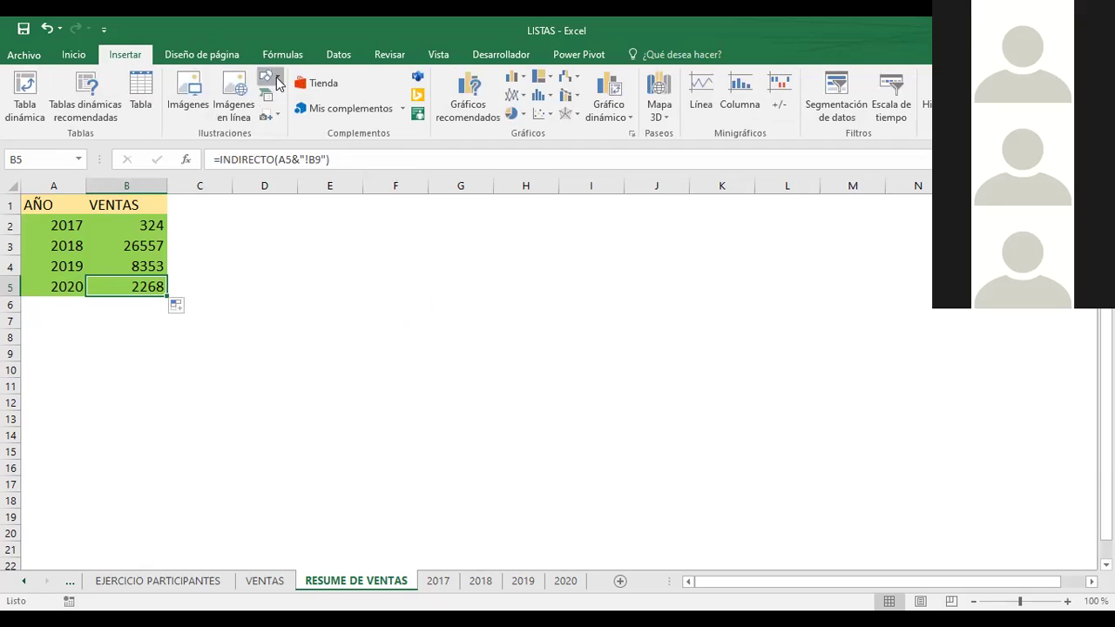
Draw a large rectangle to the right of the sales table, spanning about columns E to K and rows 4 to 12
click(269, 78)
click(318, 122)
drag(350, 268, 734, 399)
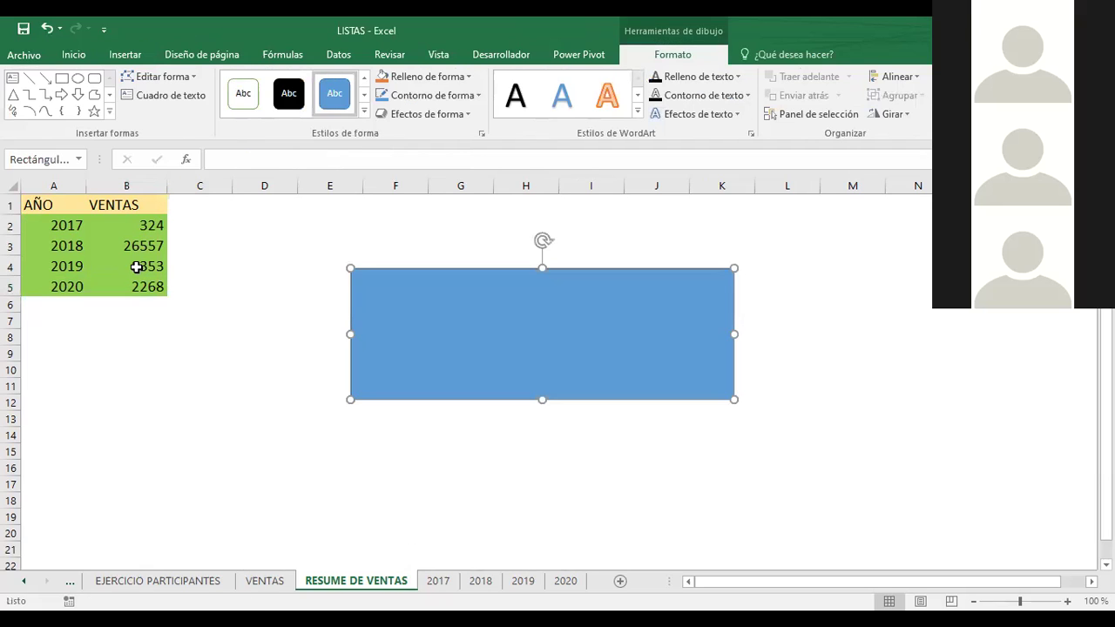
Copy the INDIRECTO formula text from B2 into a text box and place it, widened, over the blue rectangle
click(147, 225)
drag(349, 160, 185, 159)
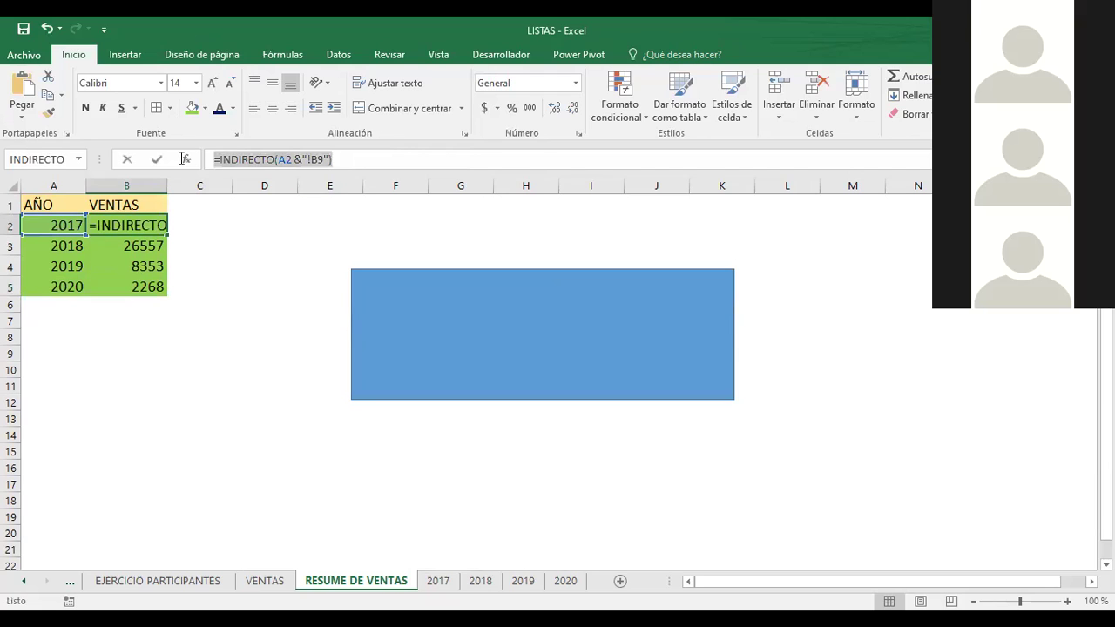
click(460, 333)
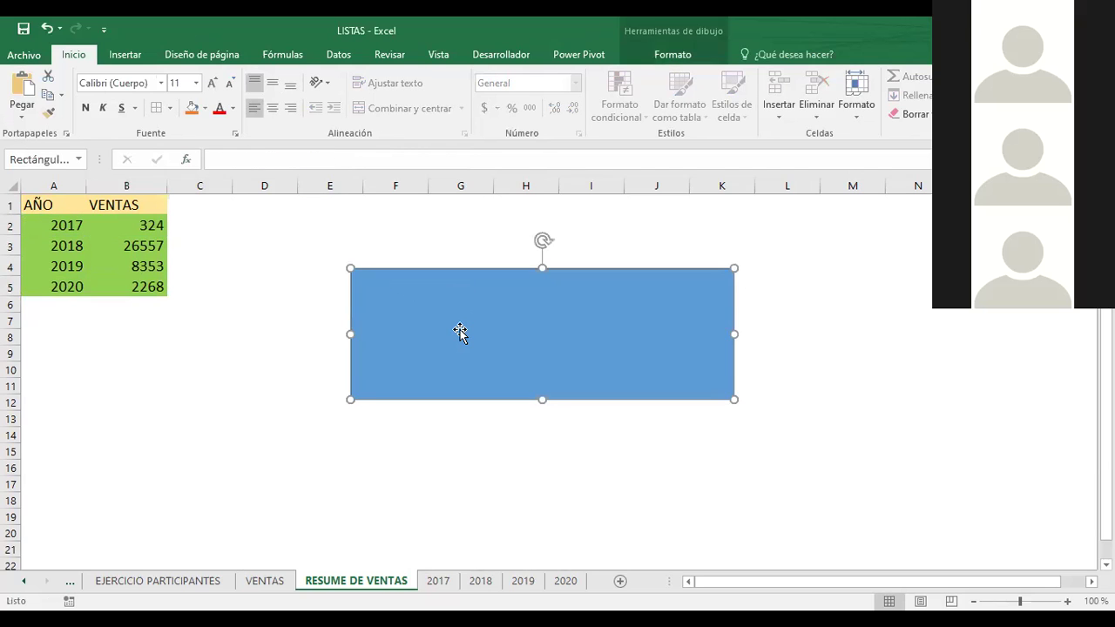
key(ctrl+v)
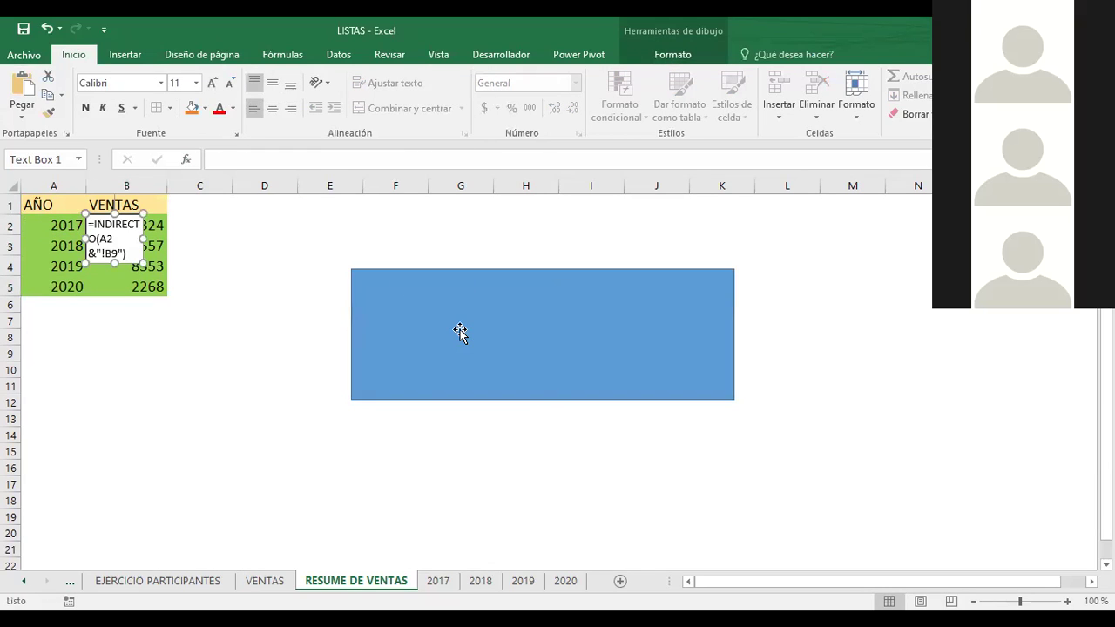
drag(131, 216, 703, 331)
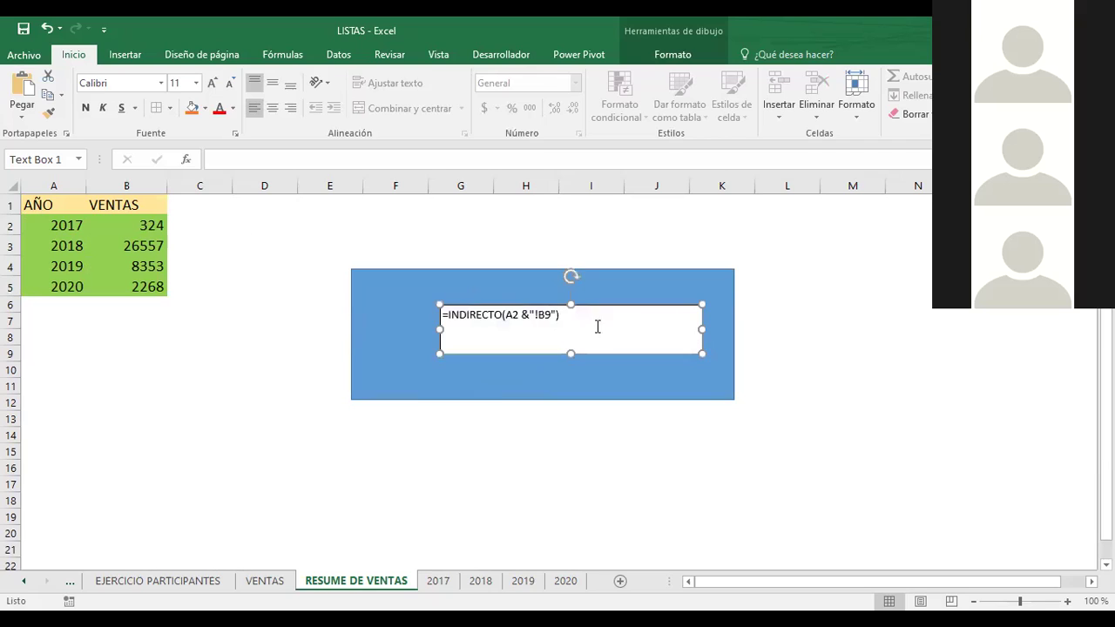
Enlarge the formula text in the text box to 24 points
drag(565, 316, 442, 313)
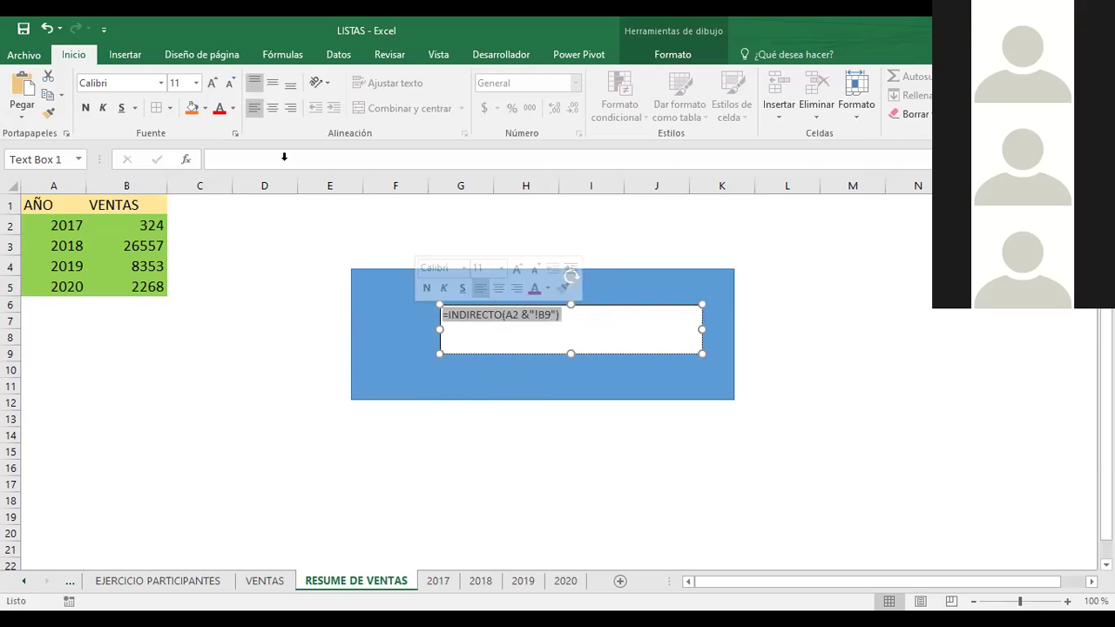
click(212, 83)
click(212, 84)
click(213, 84)
click(213, 84)
click(213, 84)
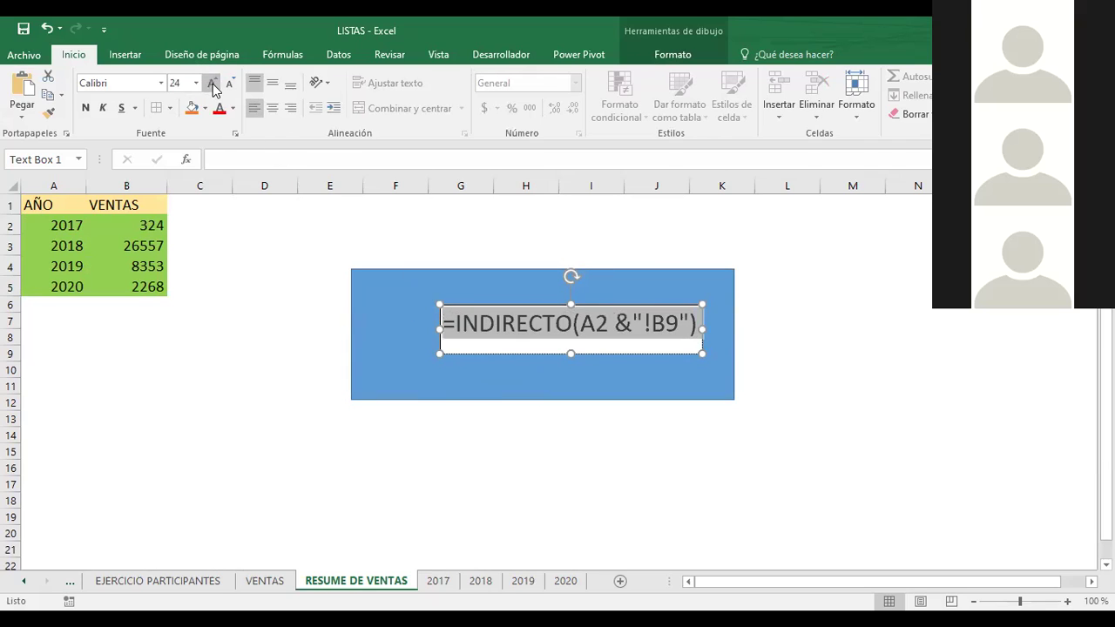
click(380, 307)
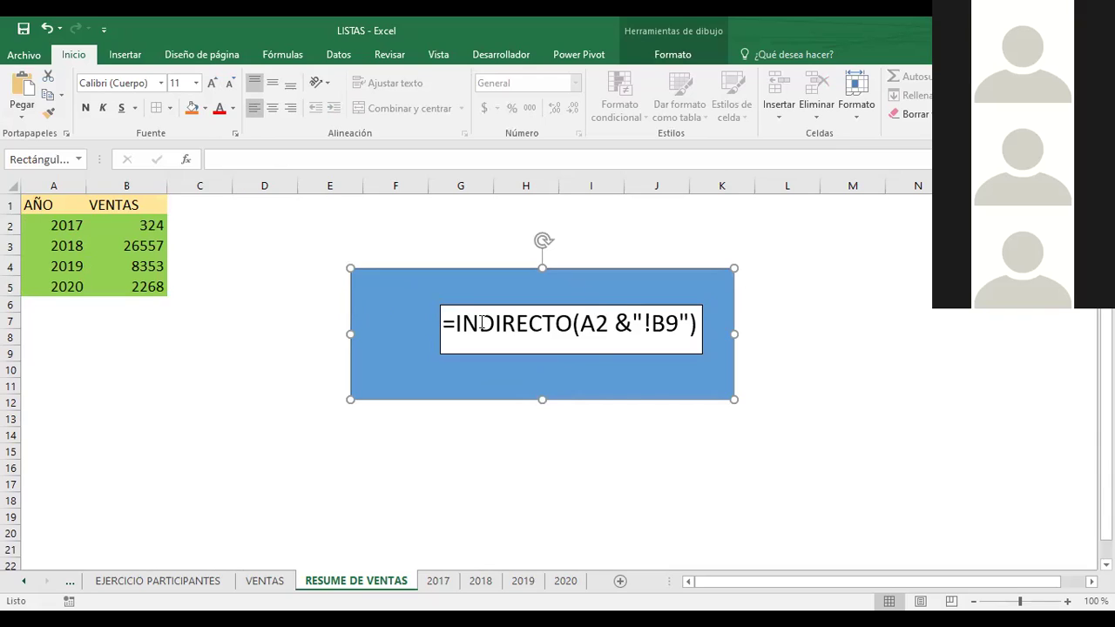
Add a space before the closing parenthesis of the formula text and widen the text box toward the rectangle's left edge
click(600, 328)
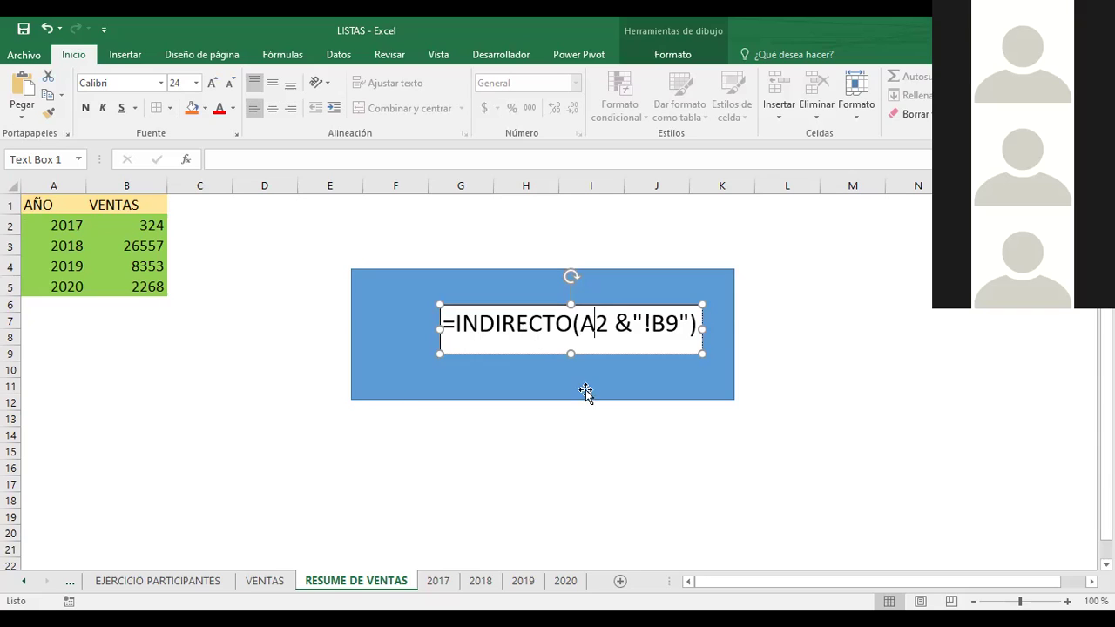
click(688, 322)
key(Return)
drag(440, 330, 392, 327)
click(497, 386)
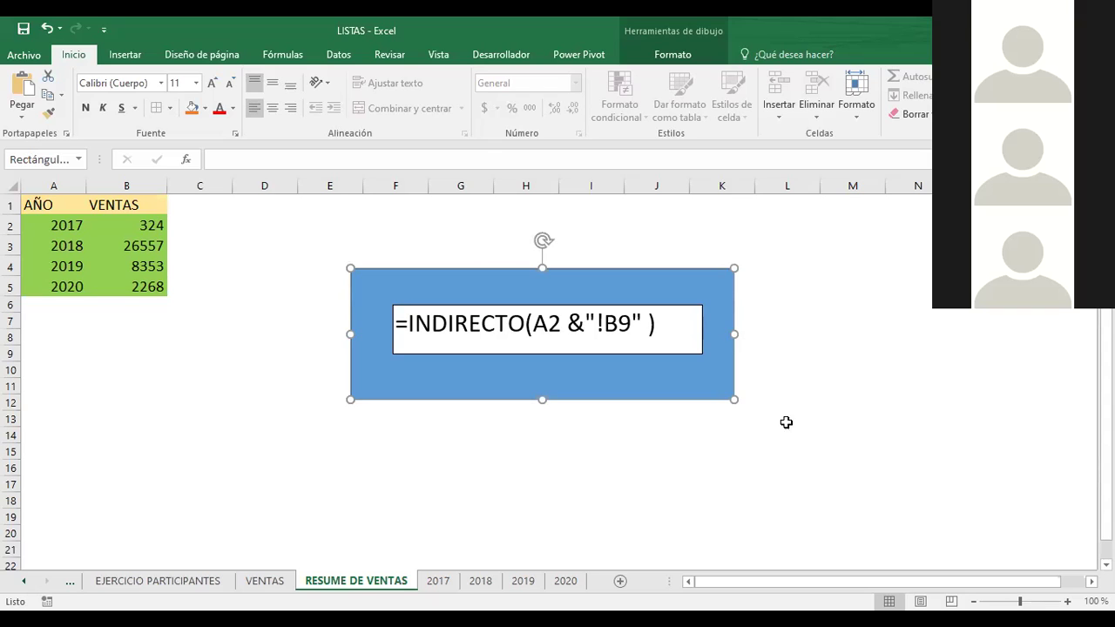
click(704, 470)
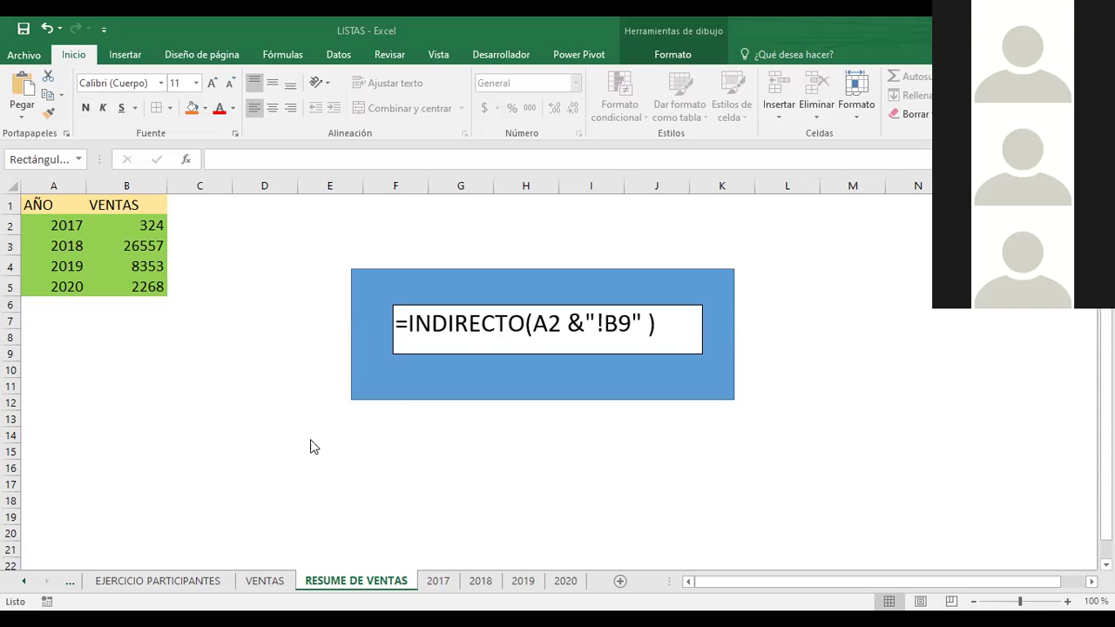
click(462, 351)
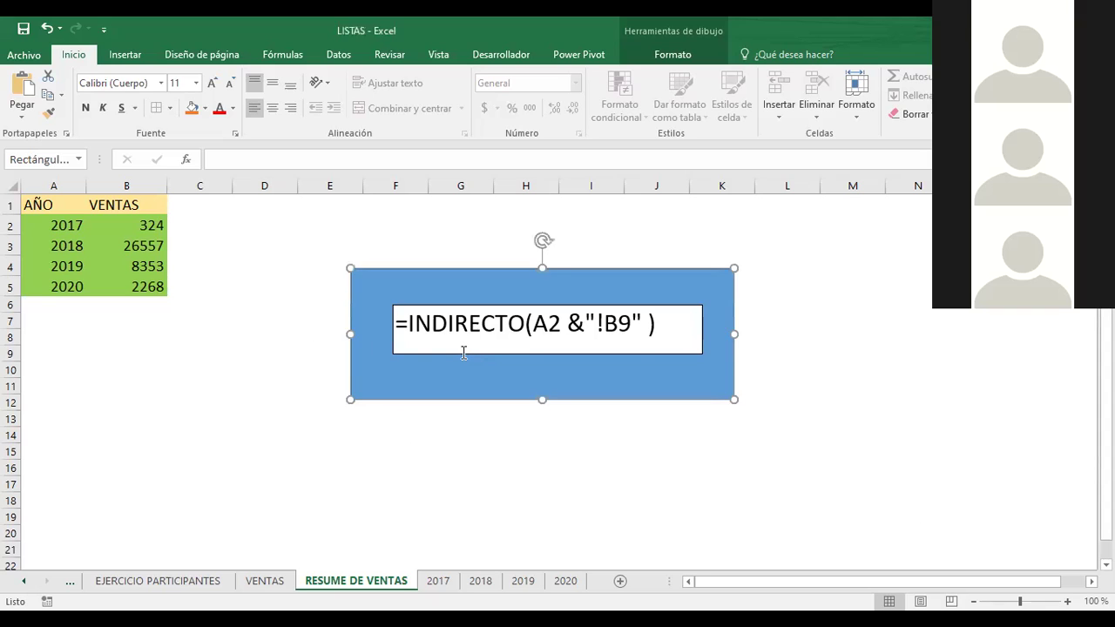
click(460, 355)
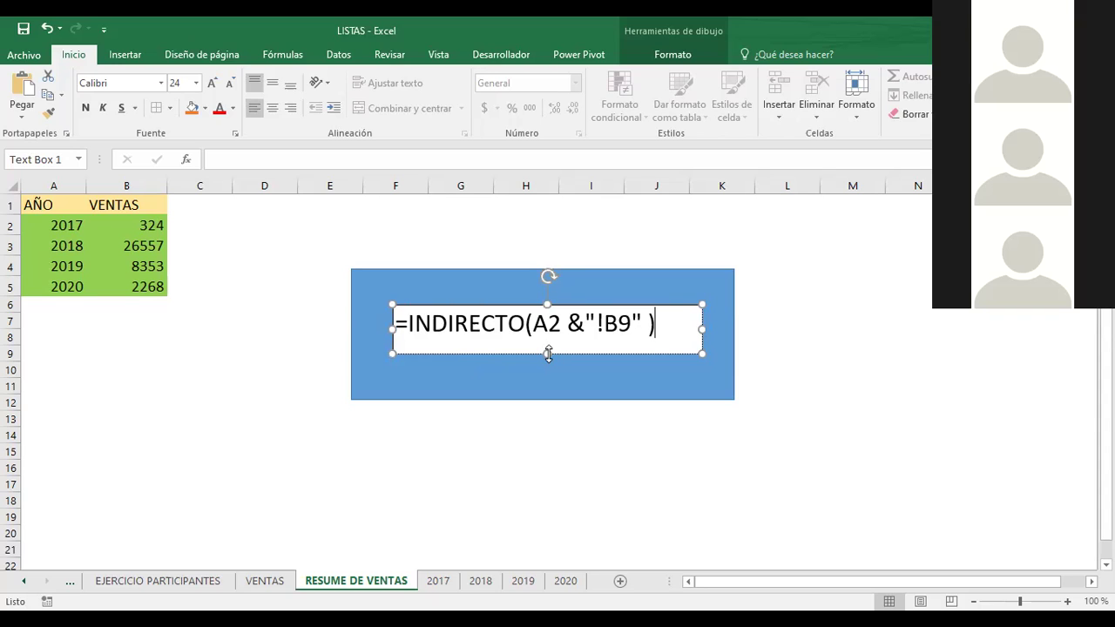
click(517, 380)
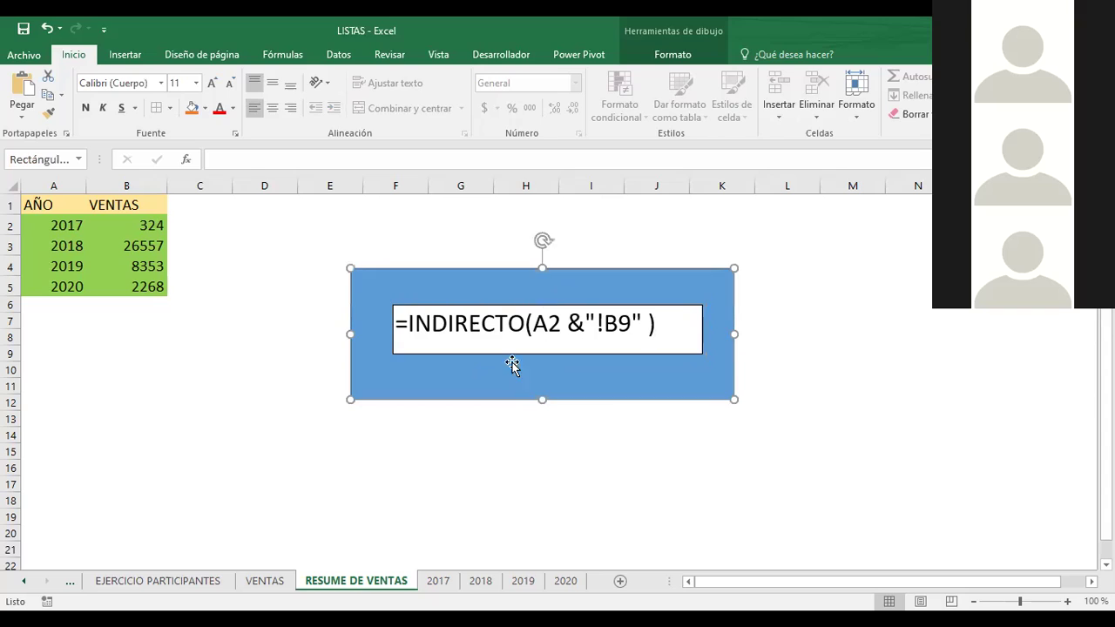